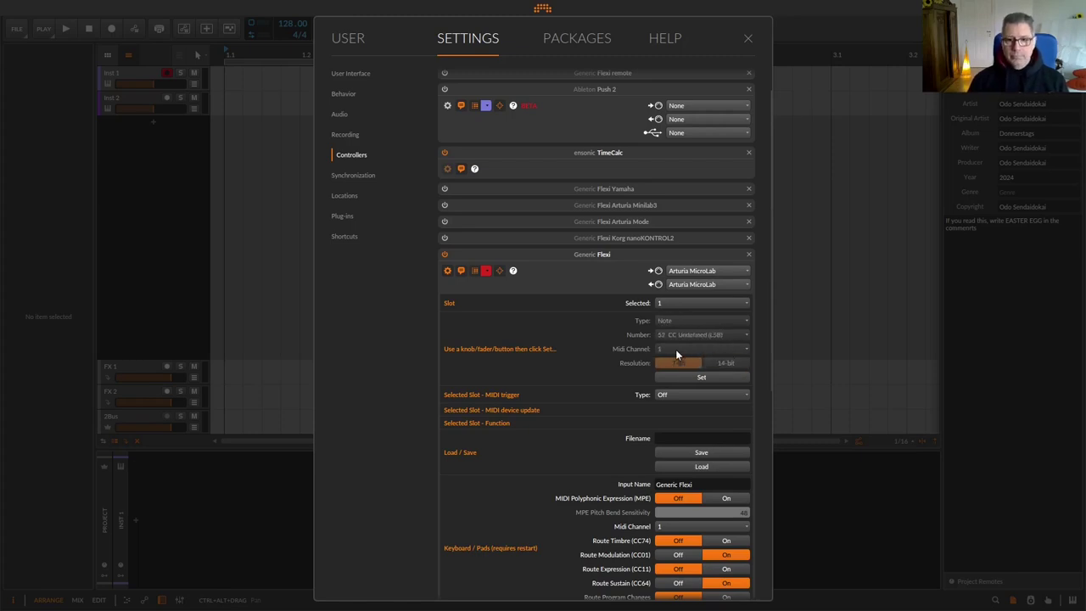
# Step: Remove the existing Generic Flexi controller and close the settings
pyautogui.click(749, 253)
pyautogui.click(747, 40)
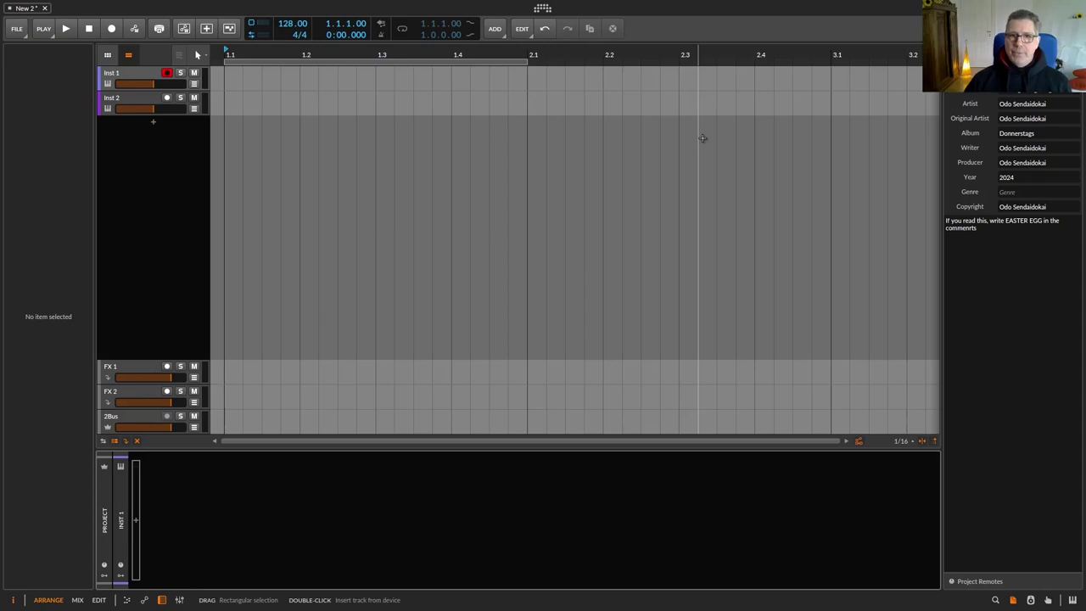
# Step: Add a new Flexi controller from the Generic hardware vendor in the controller settings
pyautogui.click(542, 8)
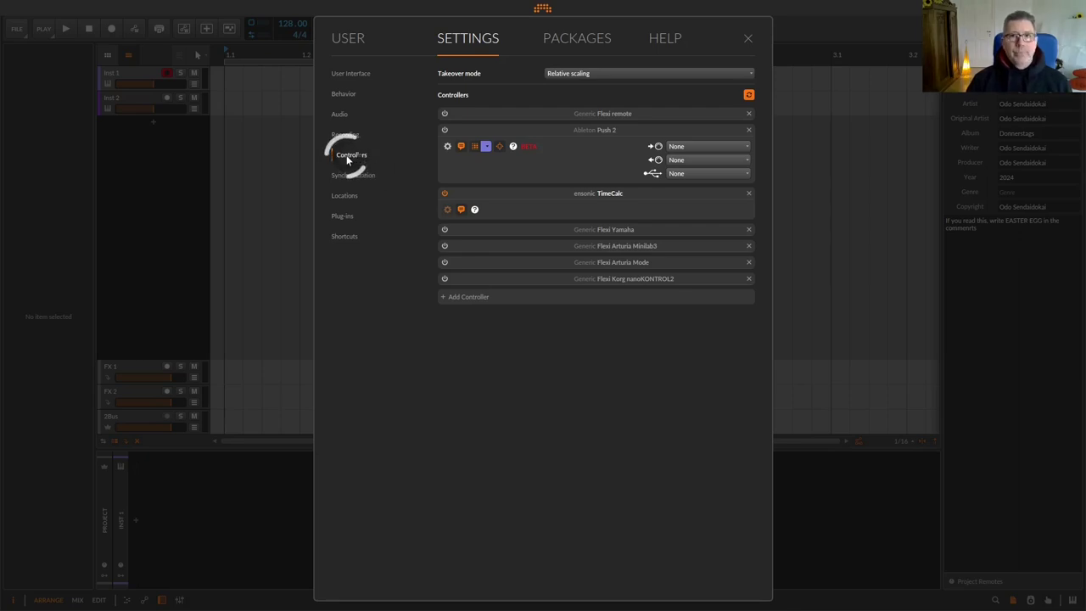
pyautogui.click(459, 296)
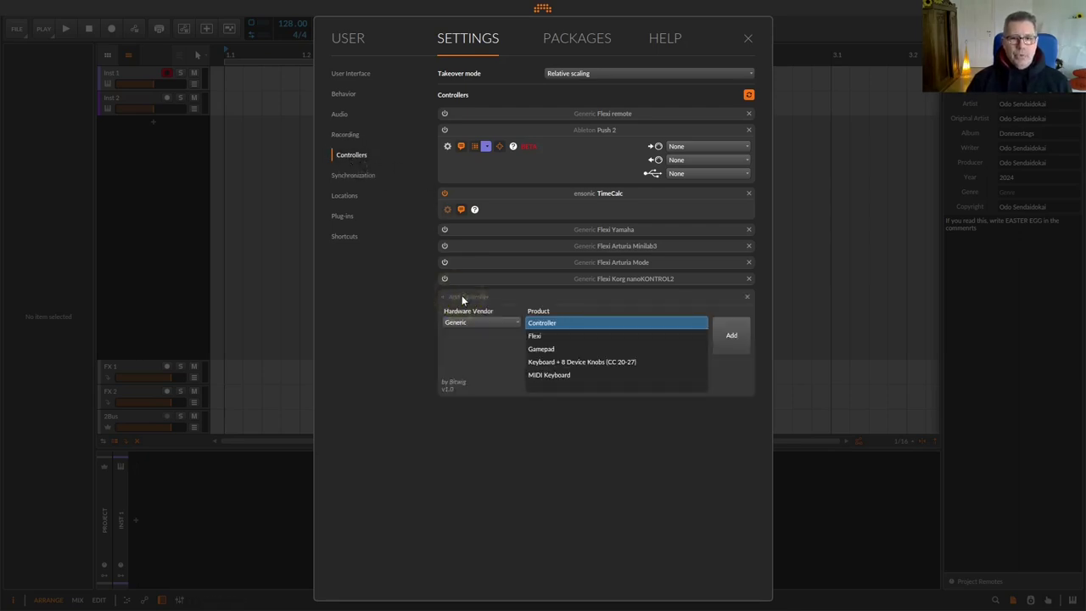
pyautogui.click(551, 336)
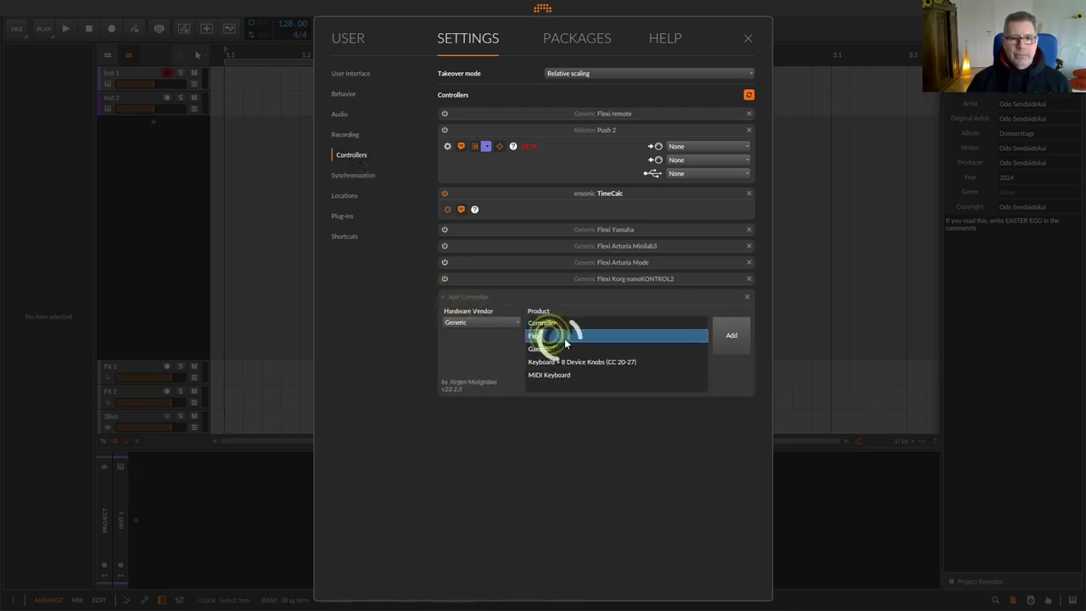
pyautogui.click(730, 337)
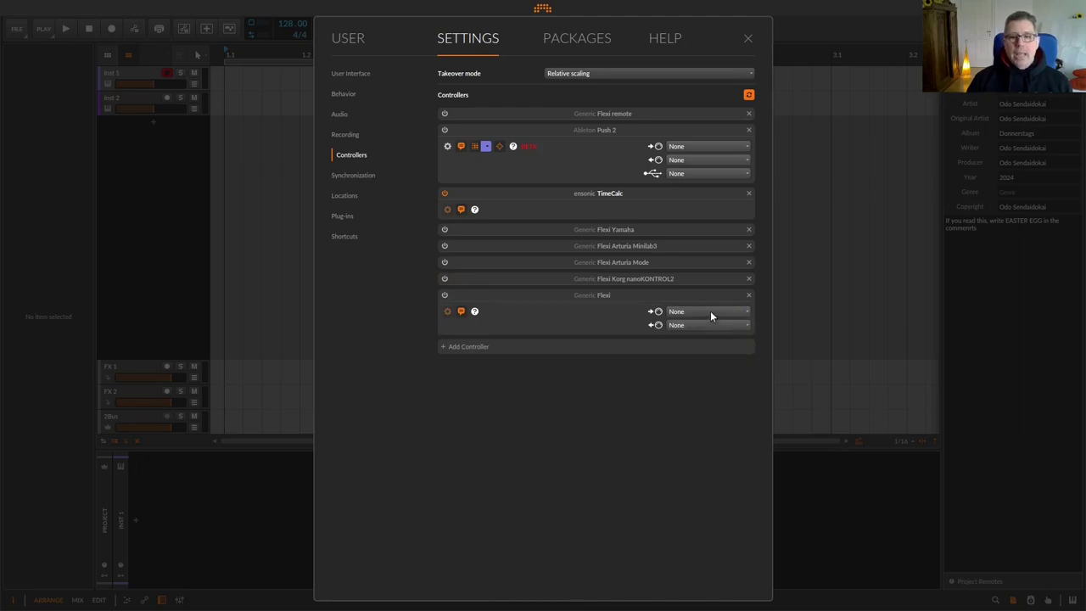
# Step: Set both the MIDI input and output ports of the new Flexi controller to Arturia MicroLab
pyautogui.click(711, 314)
pyautogui.click(711, 347)
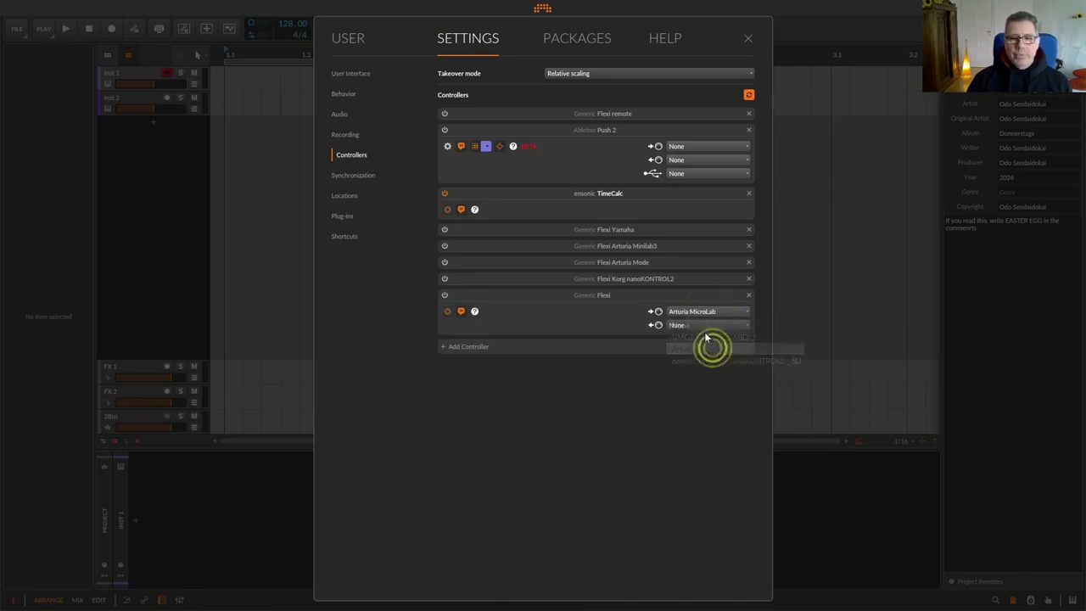
pyautogui.click(704, 326)
pyautogui.click(704, 356)
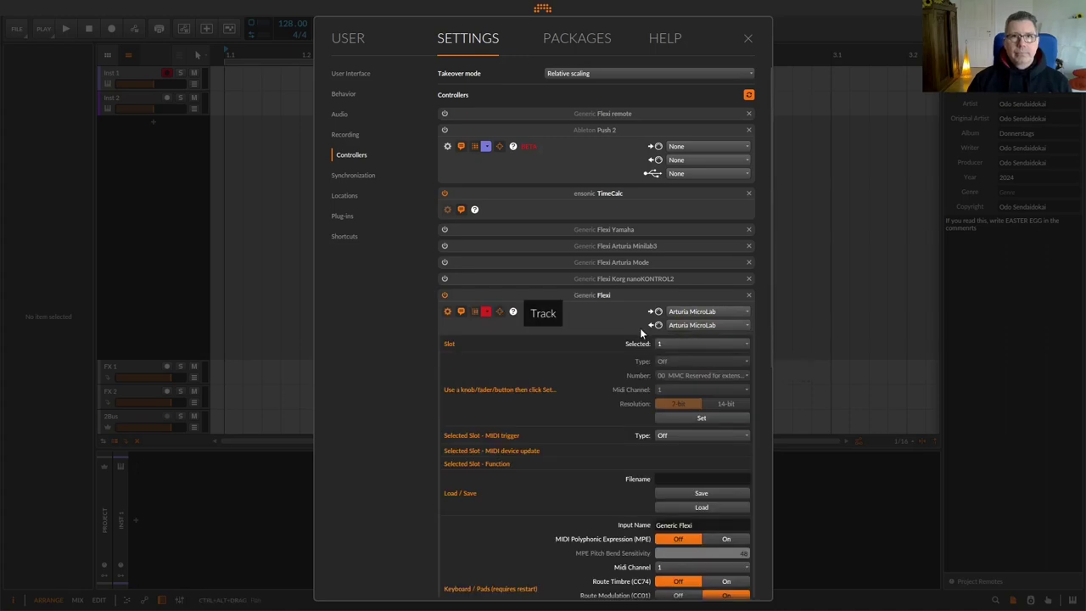
pyautogui.scroll(-2, 567, 339)
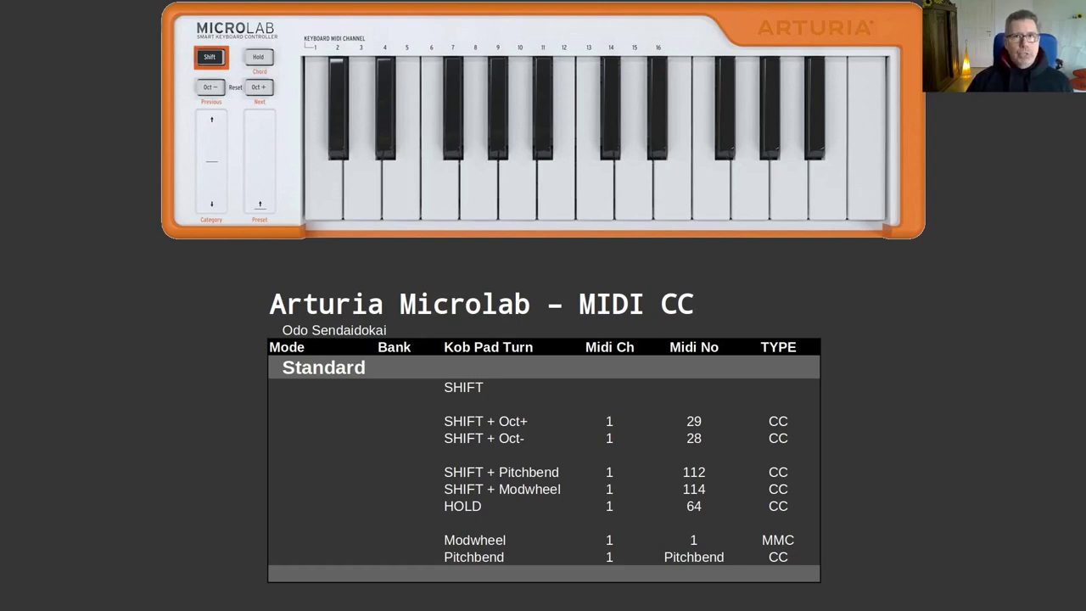
# Step: Examine the Arturia Microlab charts showing its MIDI CC assignments, mode functions and key layout
pyautogui.press('Right')
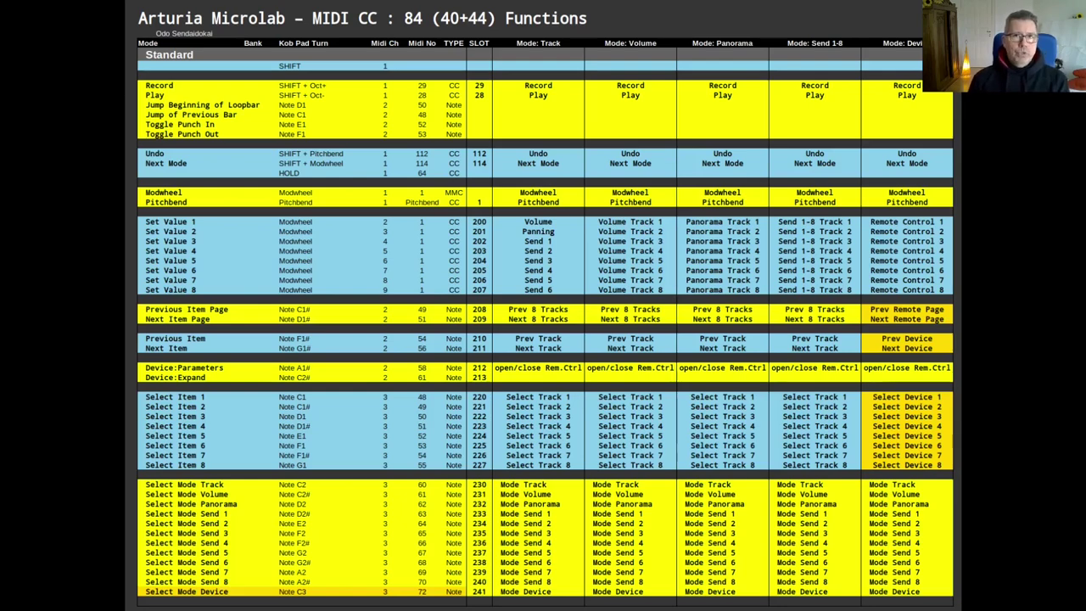
pyautogui.press('Right')
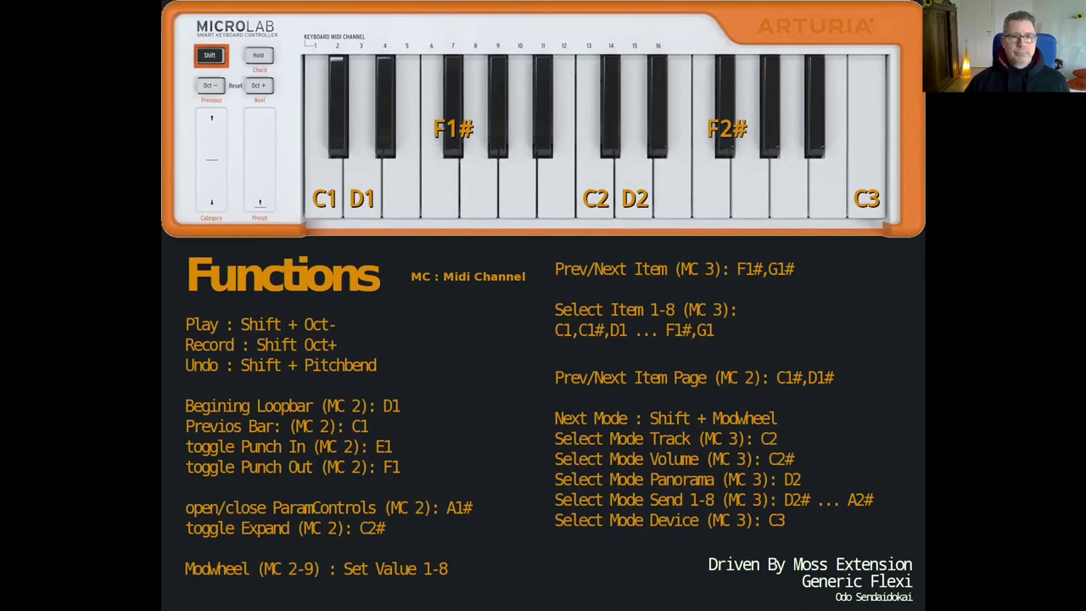
pyautogui.press('Escape')
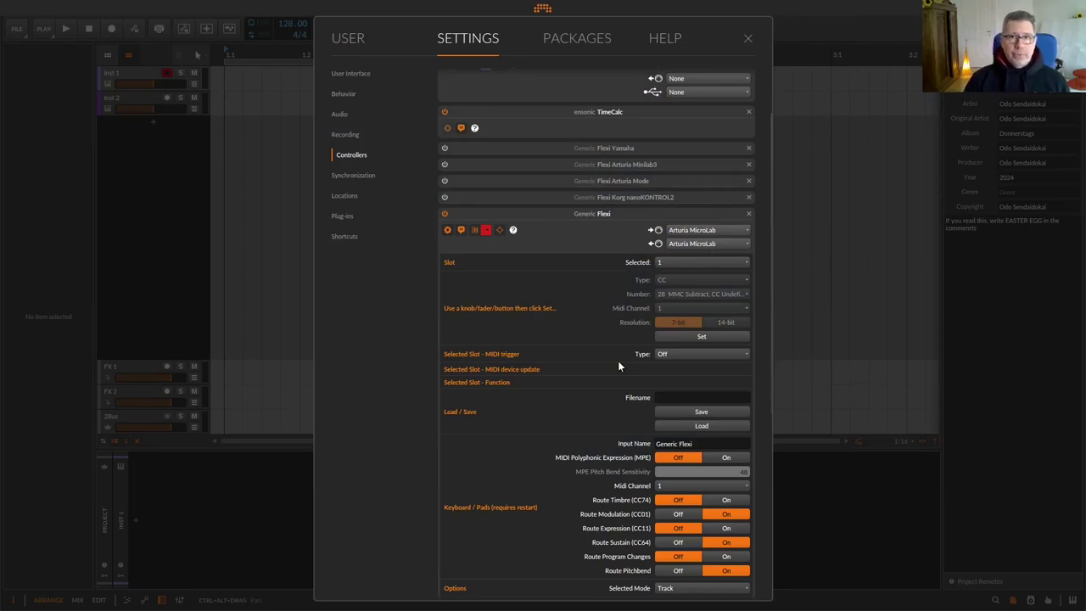
# Step: Save the Flexi configuration in the Controller Scripts folder as "Arturia Microlab Mode English"
pyautogui.scroll(1, 618, 360)
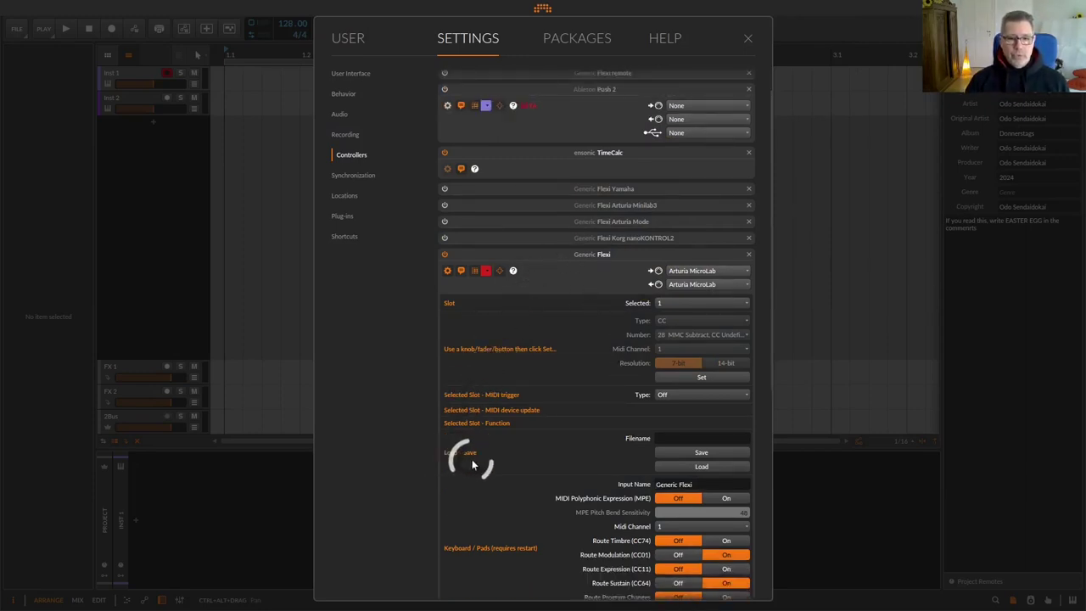
pyautogui.click(717, 453)
pyautogui.write('Arturia Microlab Mode English')
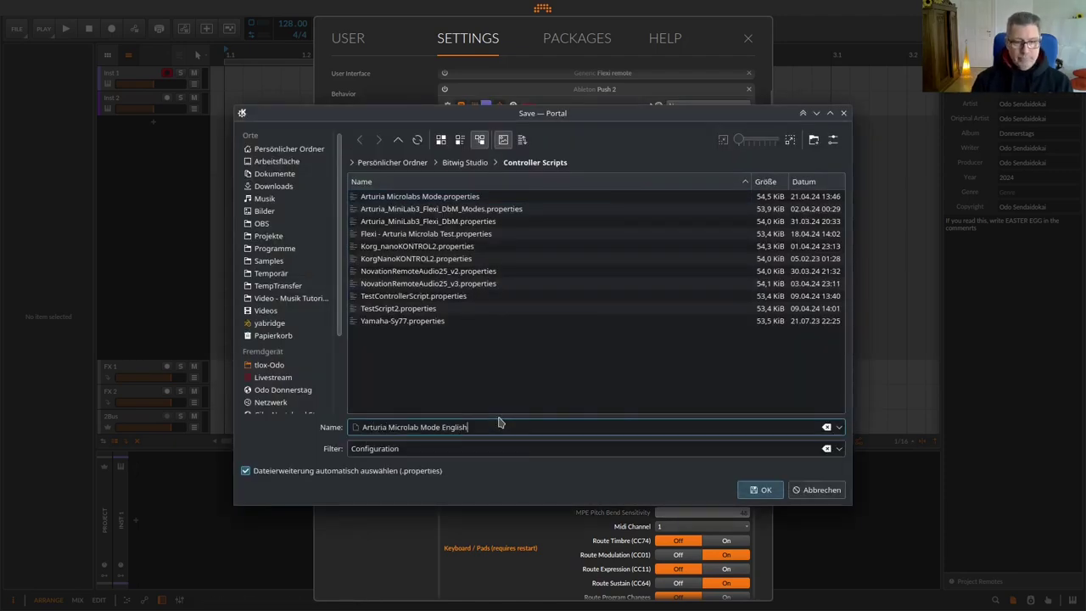
pyautogui.press('Return')
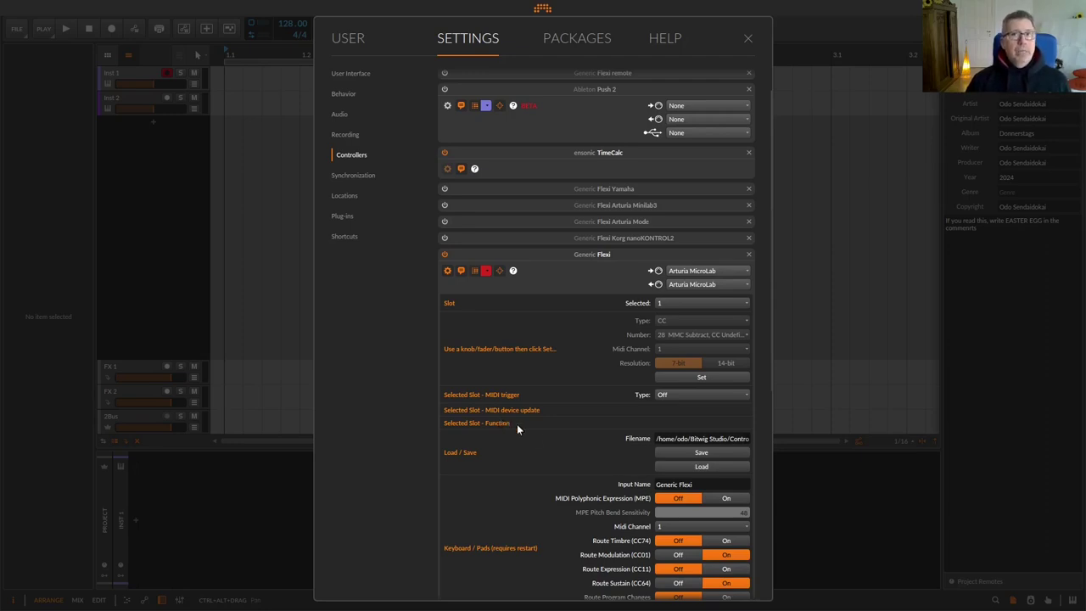
pyautogui.click(711, 453)
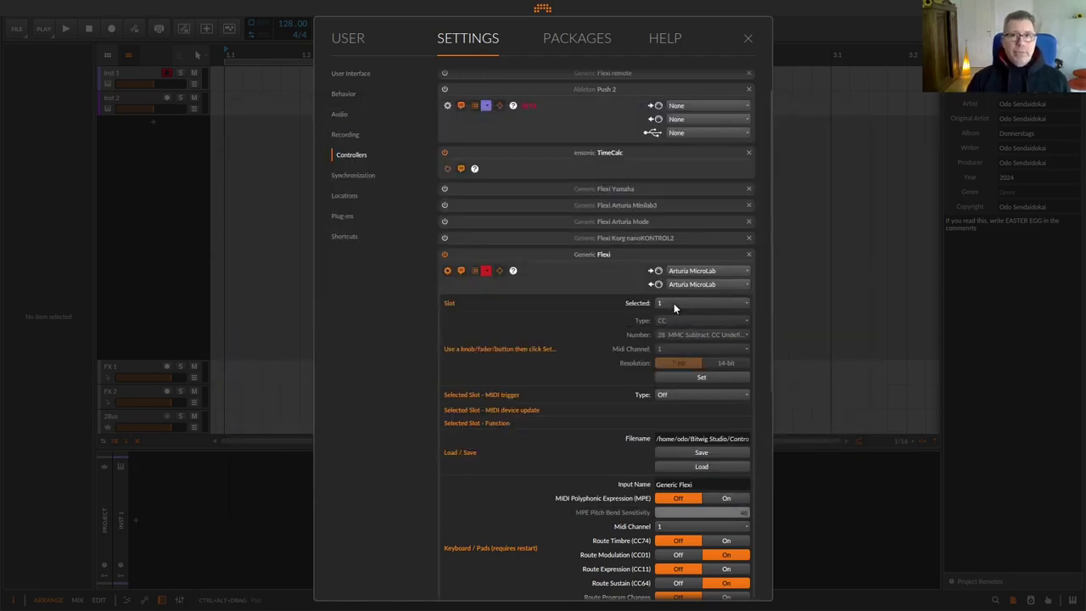
# Step: Look through the list of available Flexi slots, keeping slot 1 selected
pyautogui.click(674, 302)
pyautogui.click(571, 323)
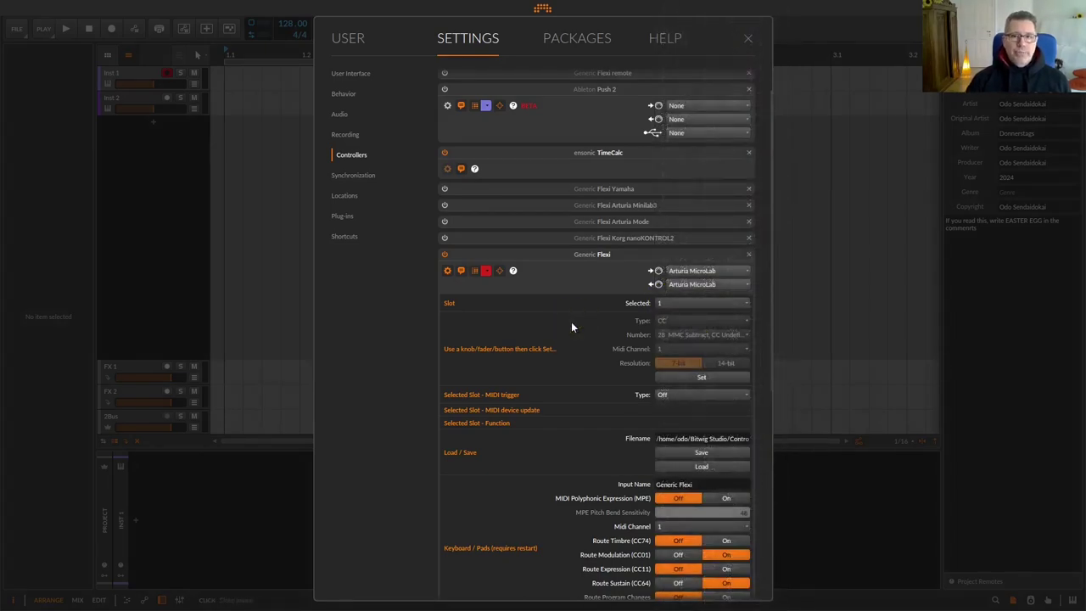
pyautogui.click(689, 302)
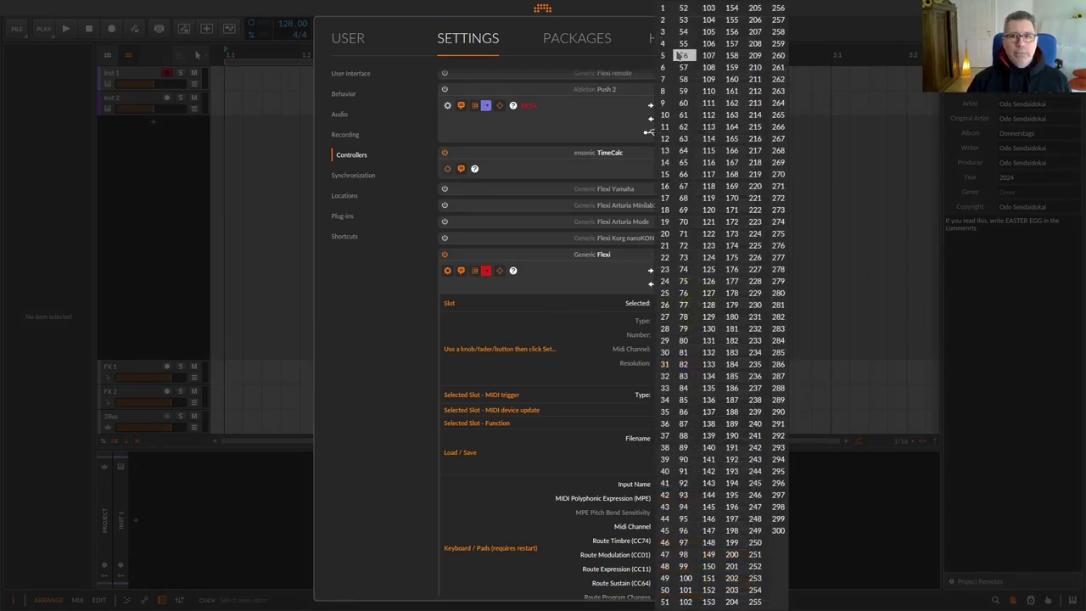
pyautogui.click(649, 8)
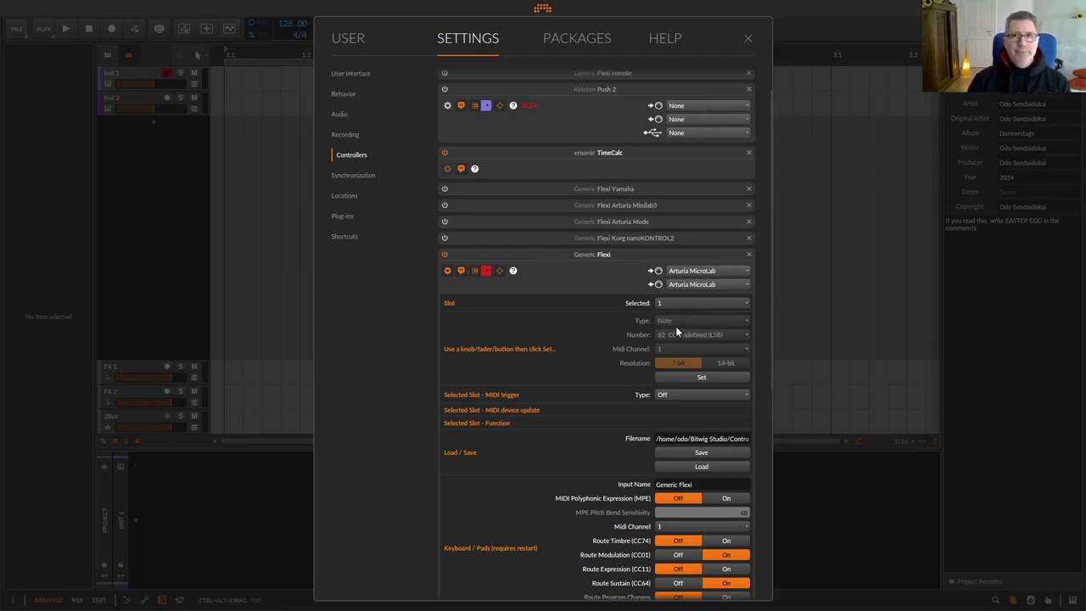
# Step: Assign the received note 62 on MIDI channel 1 to slot 1 and set its Device function to Select Parameter Page
pyautogui.click(683, 378)
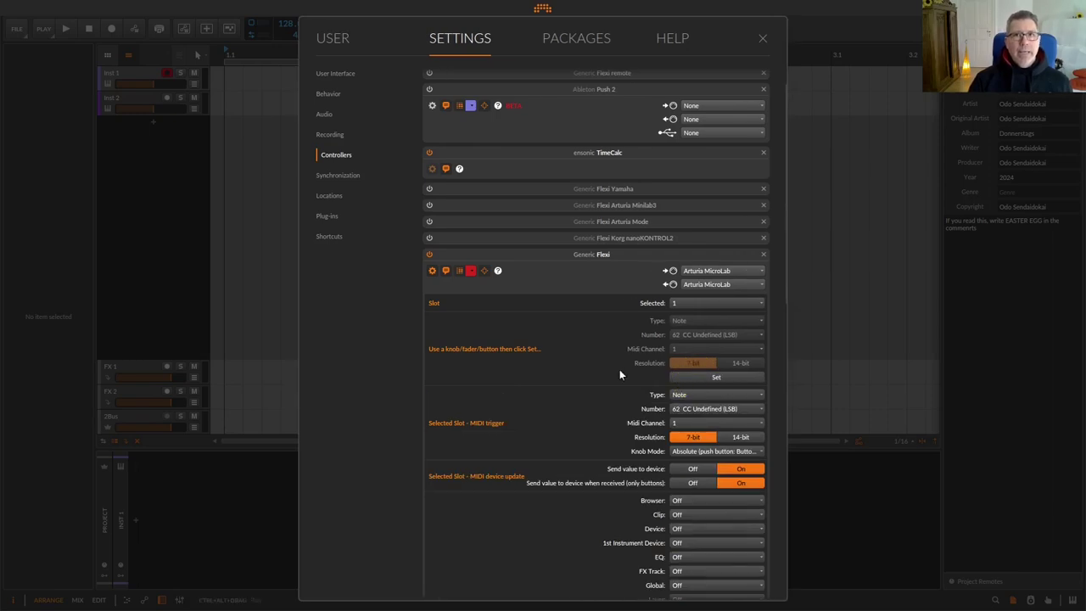
pyautogui.scroll(-3, 648, 366)
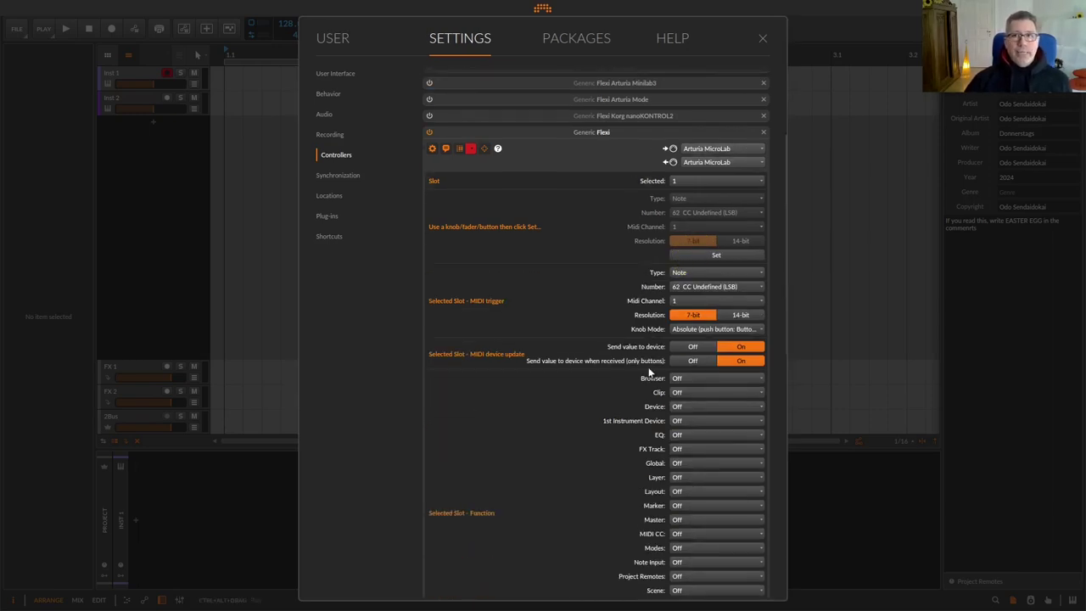
pyautogui.click(698, 405)
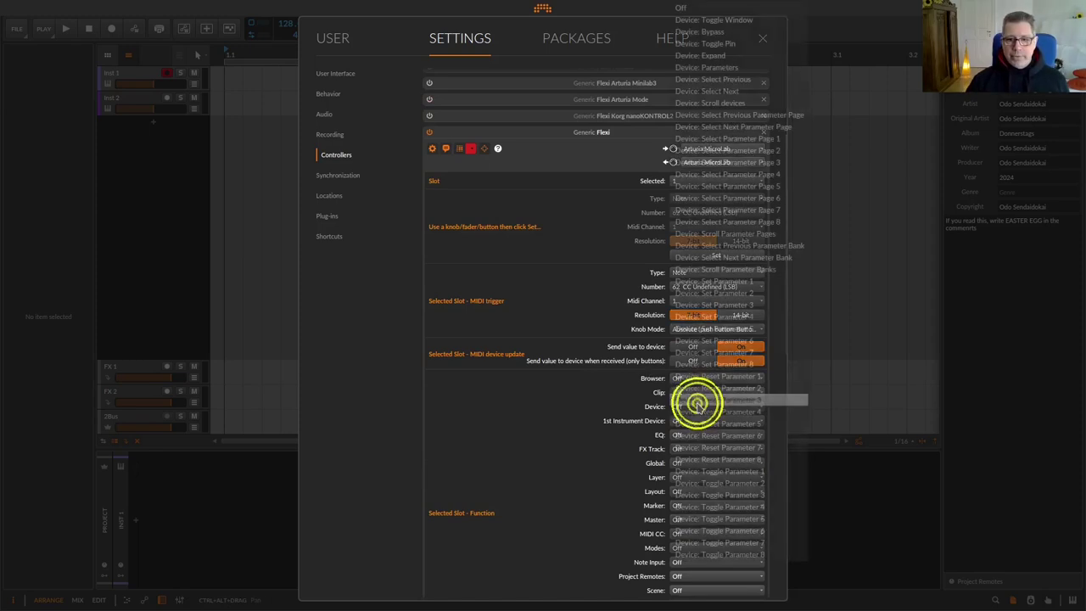
pyautogui.click(702, 214)
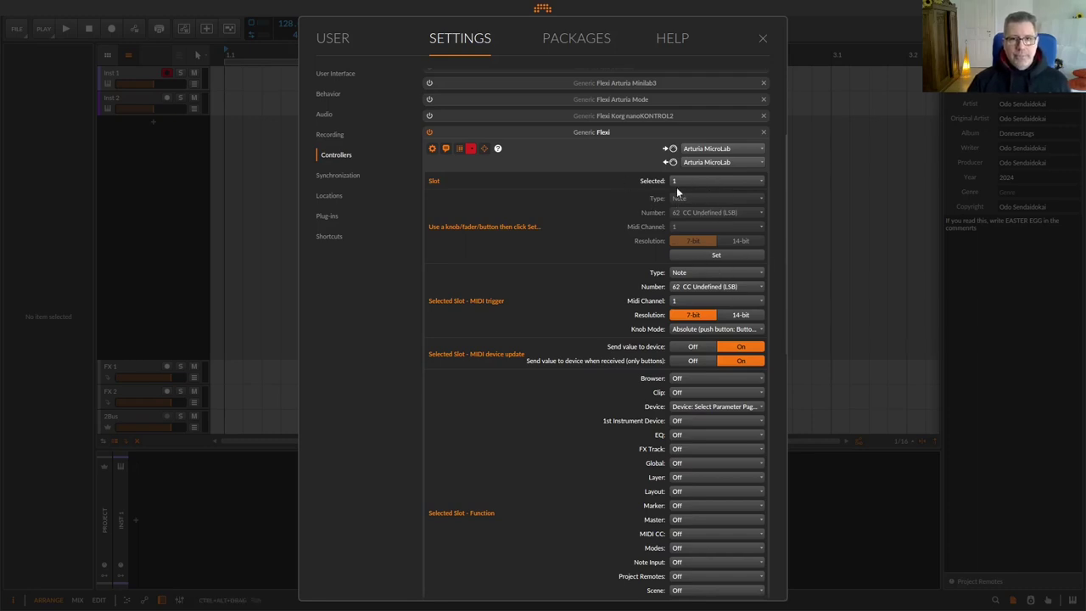
# Step: Set the MIDI trigger type of slot 1 to Off
pyautogui.click(688, 273)
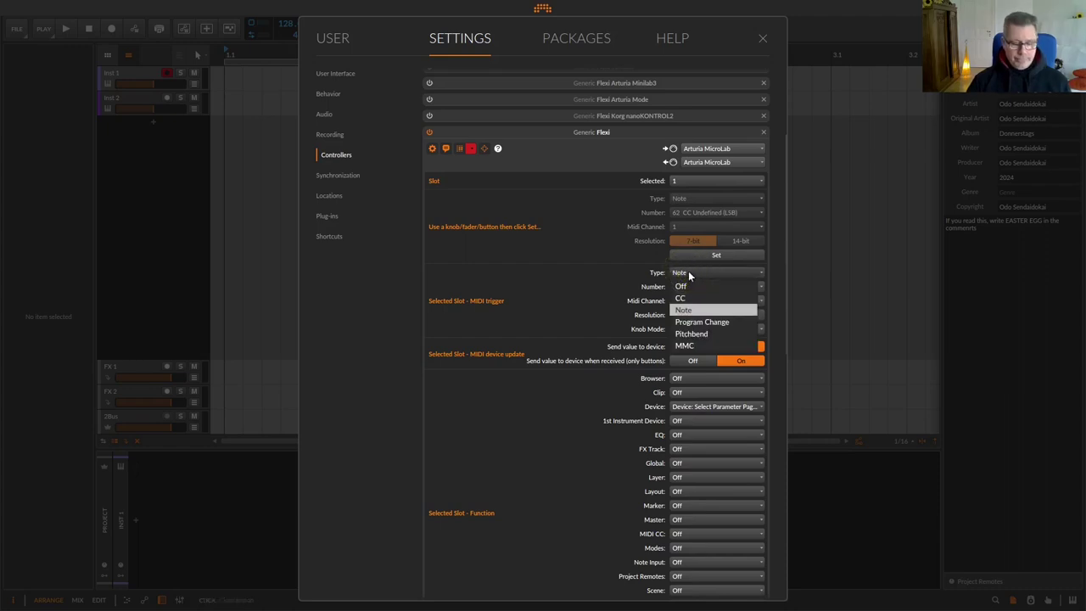
pyautogui.click(689, 287)
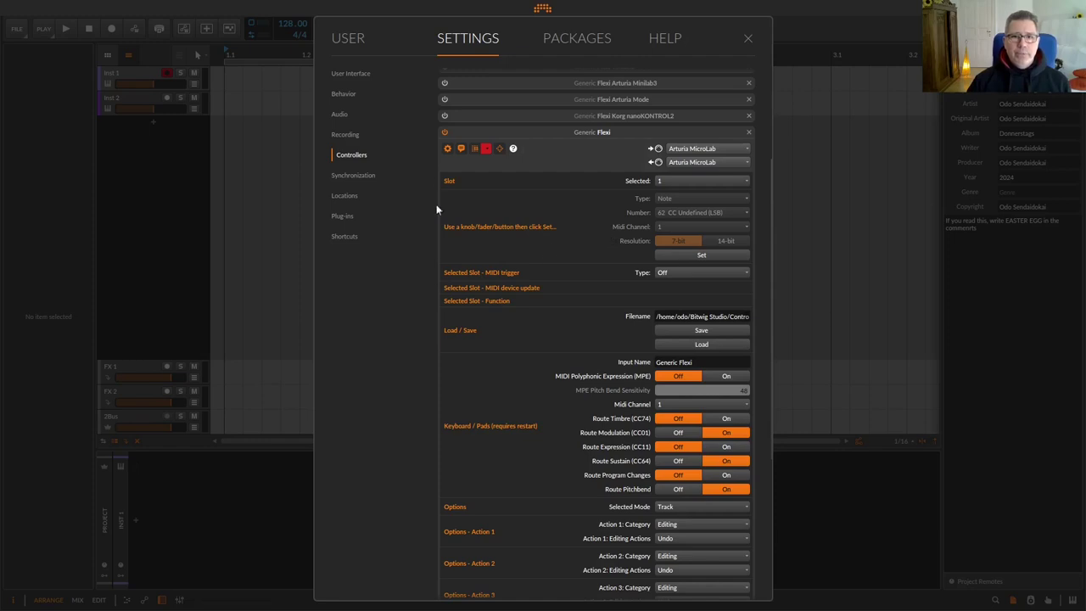
# Step: Deactivate the Generic Flexi controller and activate it again
pyautogui.click(442, 136)
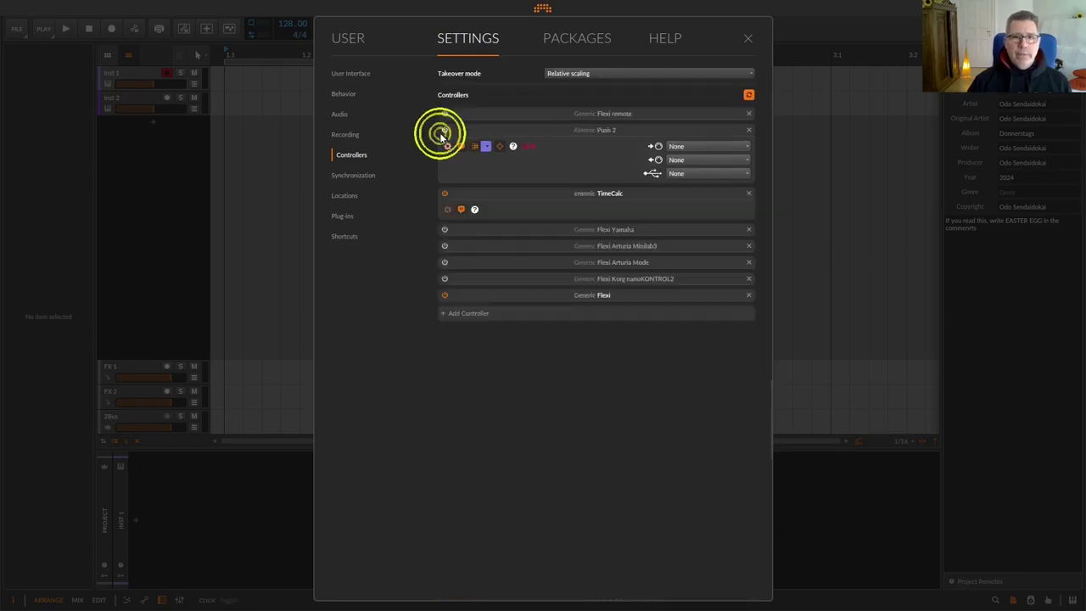
pyautogui.click(444, 296)
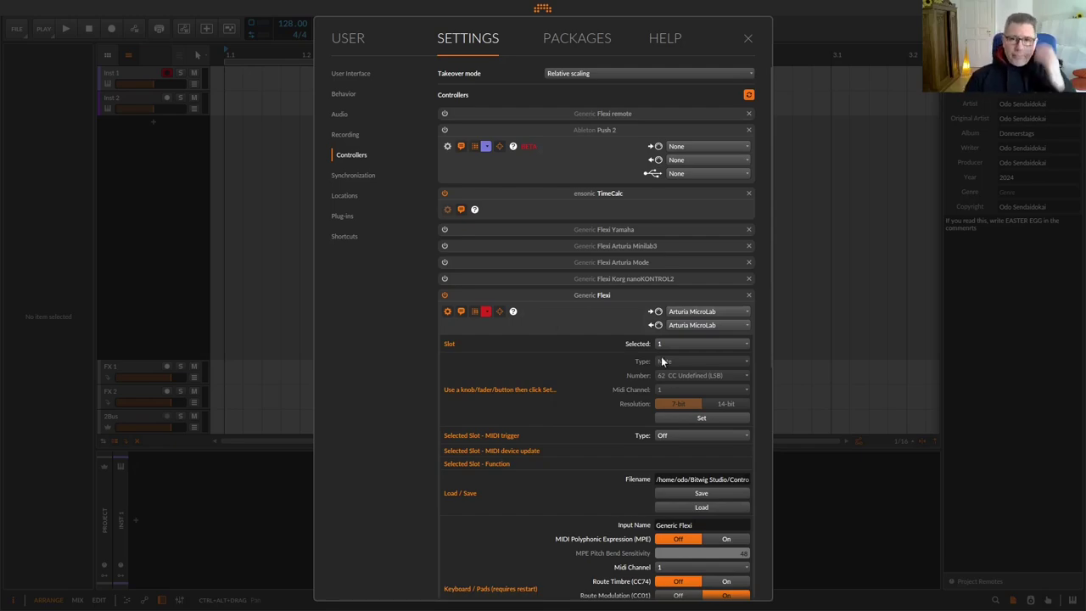
# Step: Switch to the Arturia Microlab MIDI CC spreadsheet in LibreOffice Calc, tile it beside the controller settings and select the Record cell
pyautogui.moveTo(796, 2)
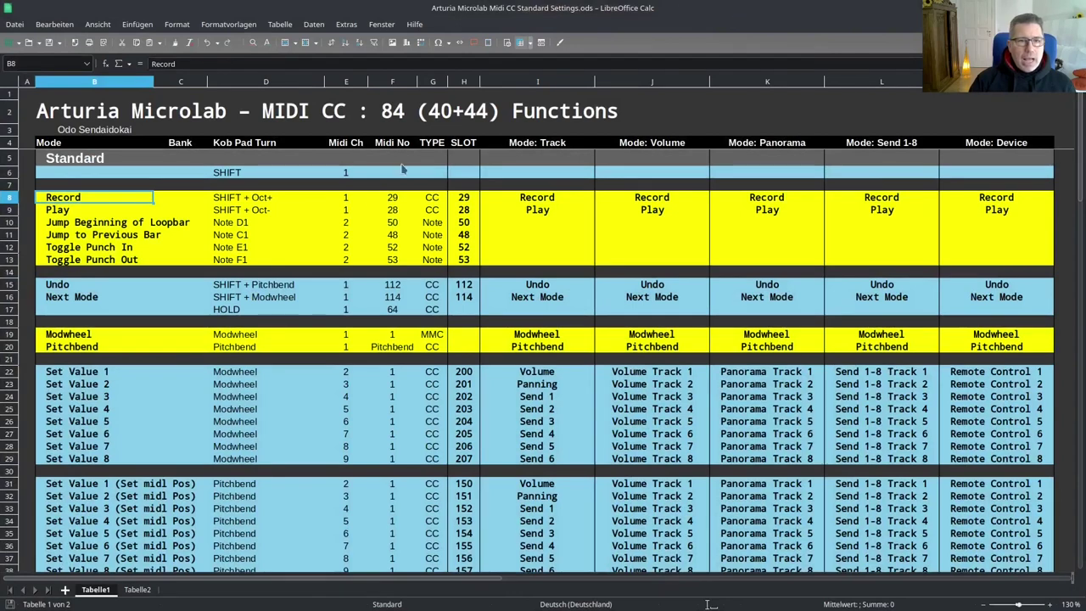
pyautogui.click(246, 272)
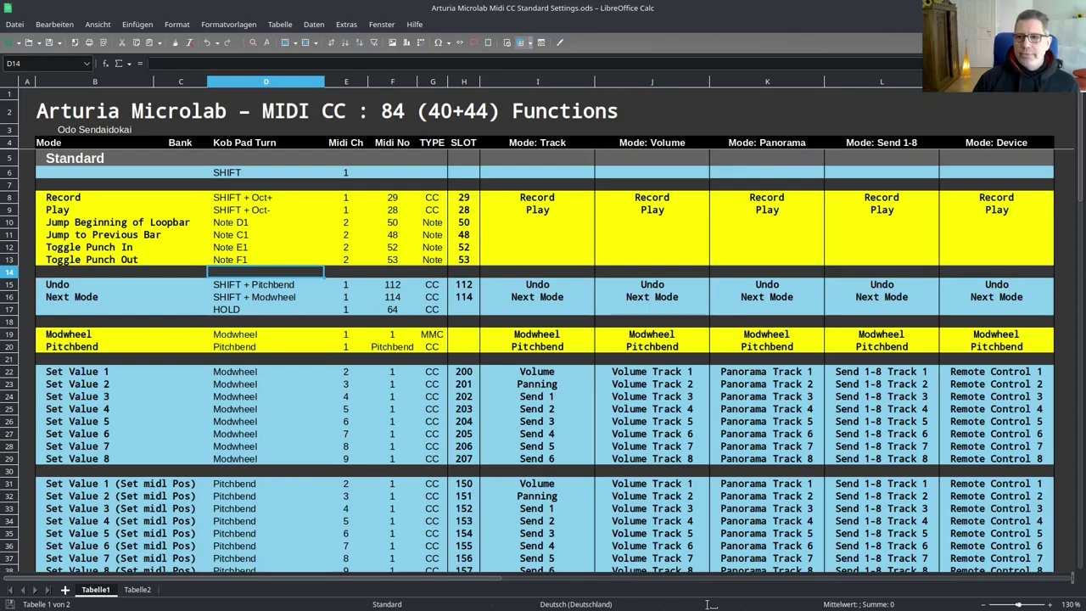
pyautogui.moveTo(995, 91); pyautogui.dragTo(427, 89)
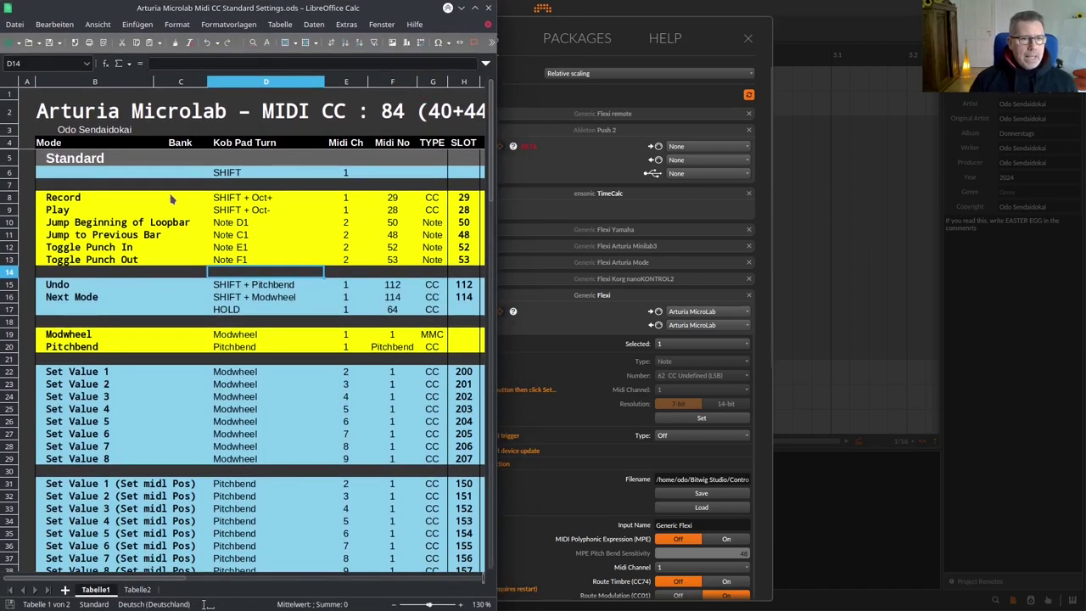
pyautogui.click(148, 198)
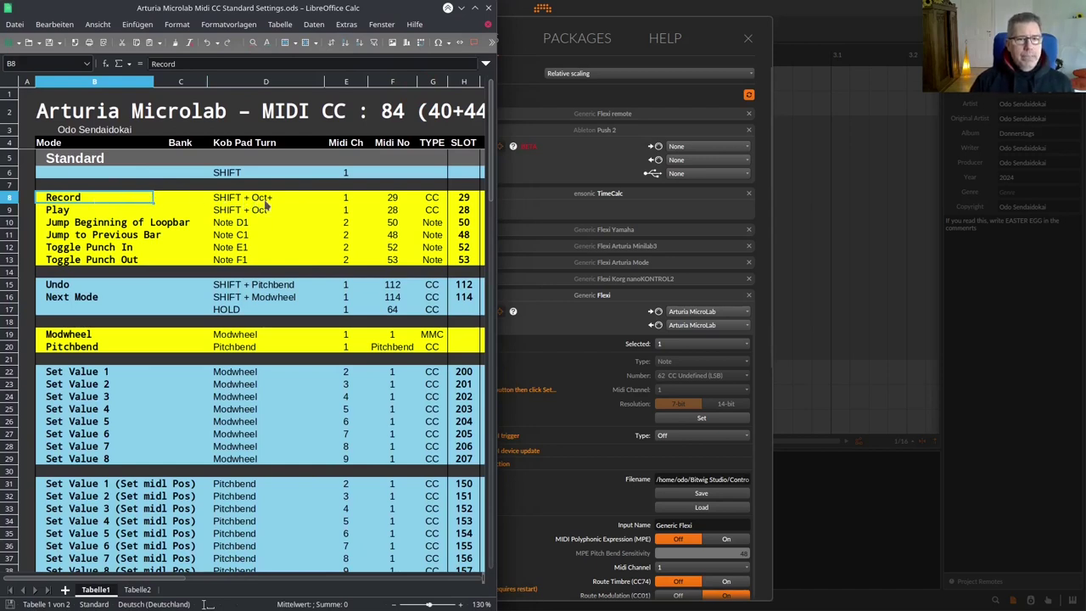
# Step: Bring up the Arturia Microlab controller picture in Gwenview, examine its Shift and octave buttons, and close it
pyautogui.moveTo(761, 2)
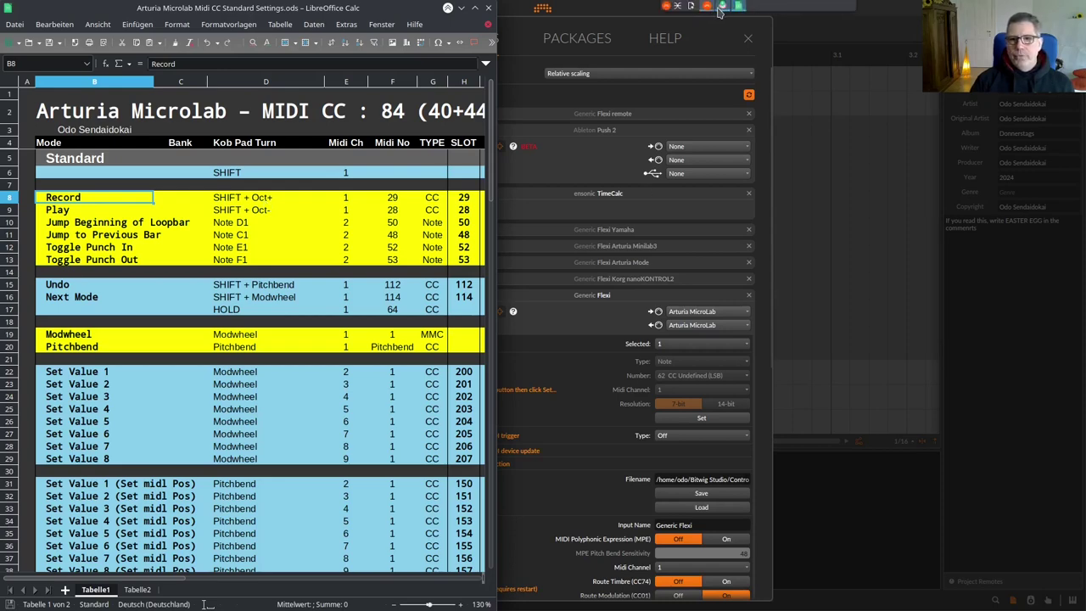
pyautogui.moveTo(720, 10)
pyautogui.click(630, 78)
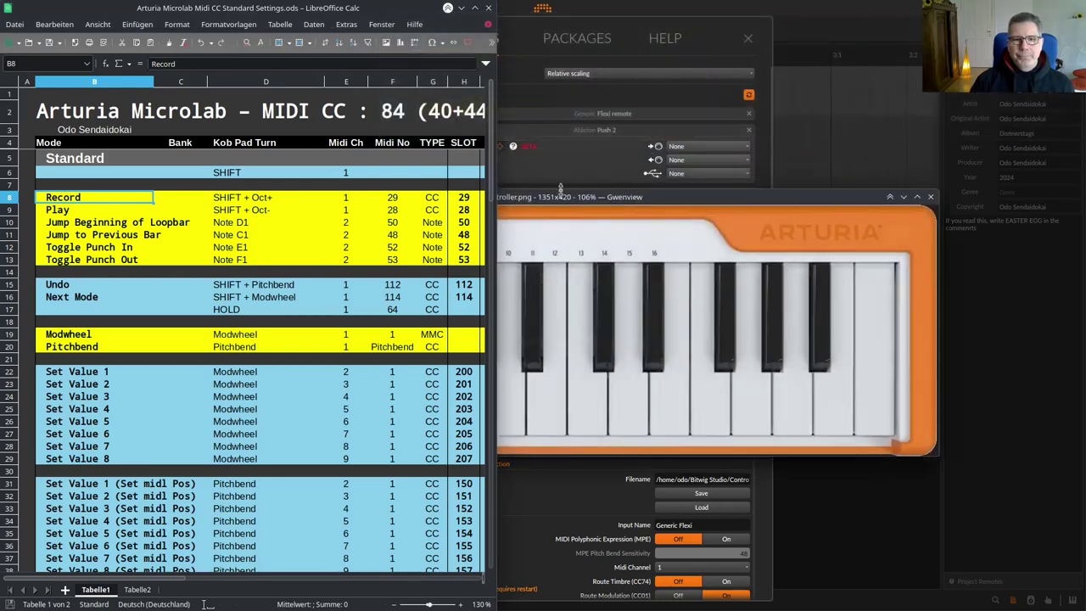
pyautogui.moveTo(560, 188); pyautogui.dragTo(792, 178)
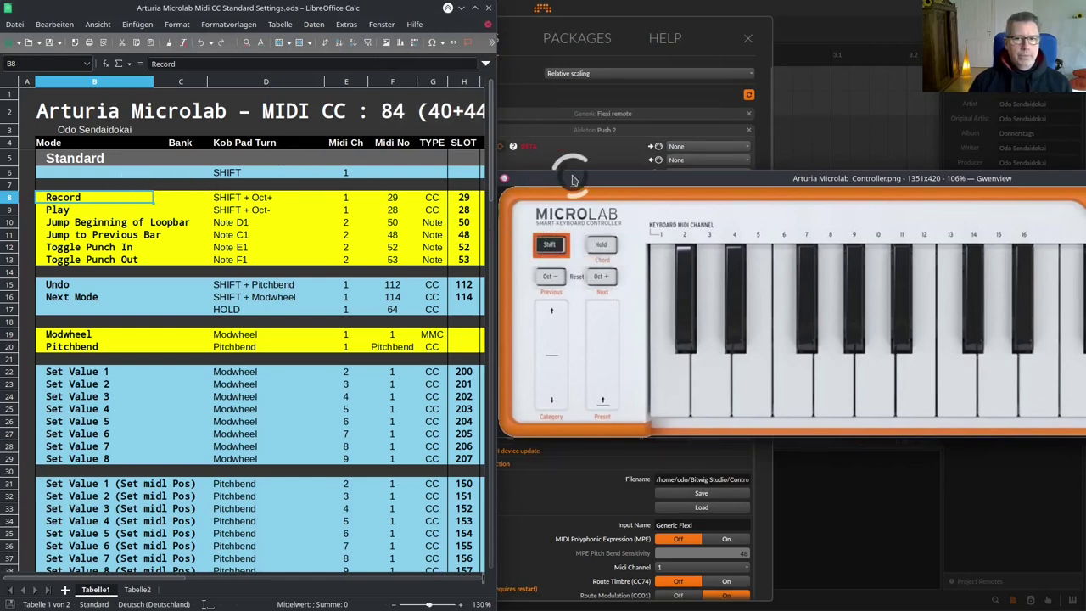
pyautogui.hotkey('alt', 'F4')
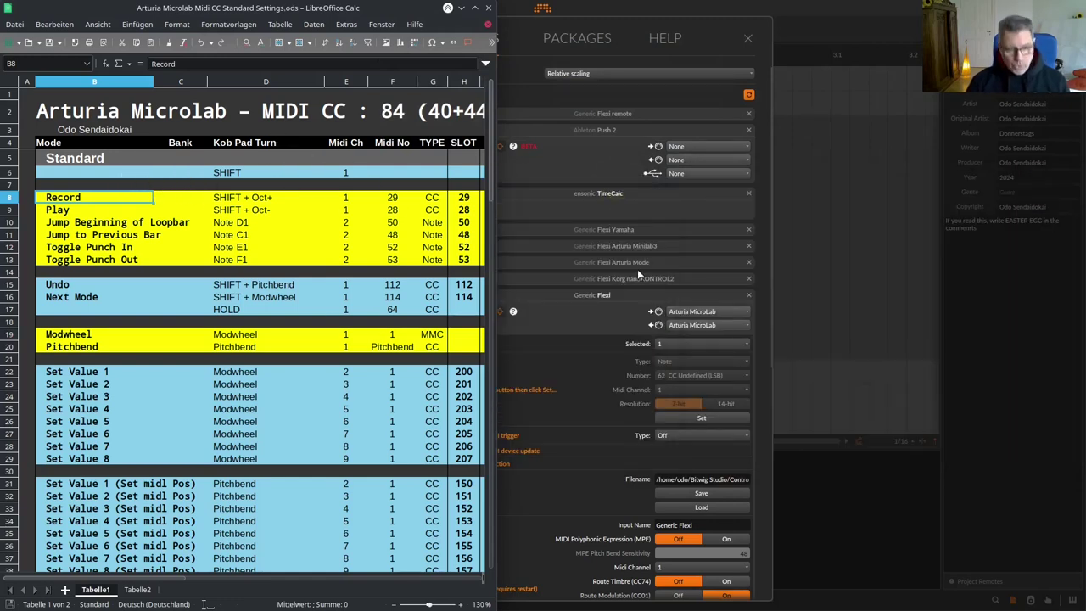
# Step: Select the whole Record row in the MIDI CC spreadsheet
pyautogui.click(11, 199)
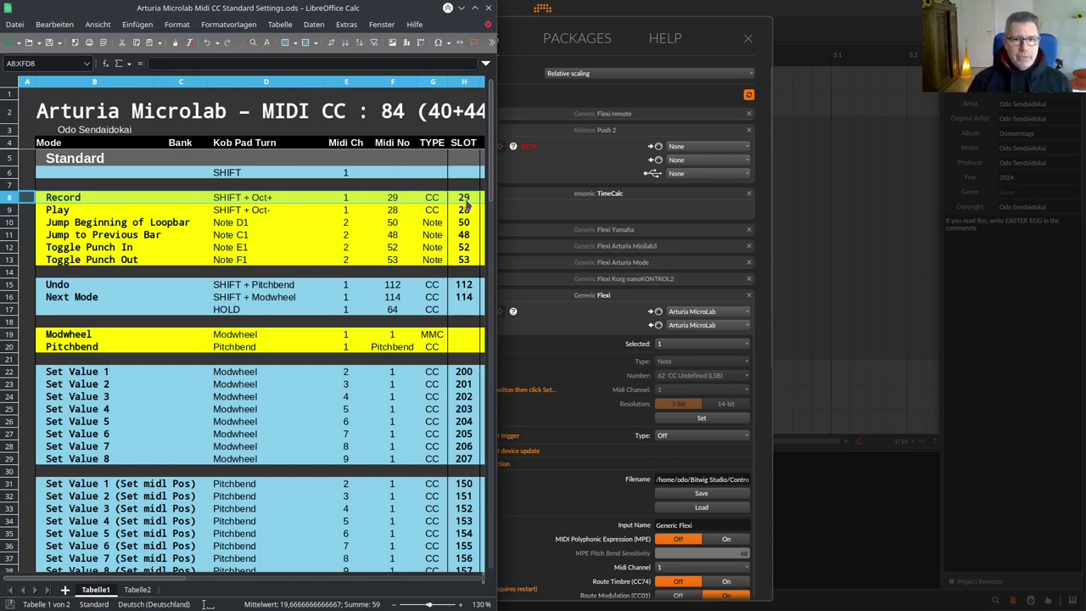
# Step: Select slot 29 of the Generic Flexi controller and assign the received CC 29 on MIDI channel 1 as its trigger
pyautogui.click(695, 342)
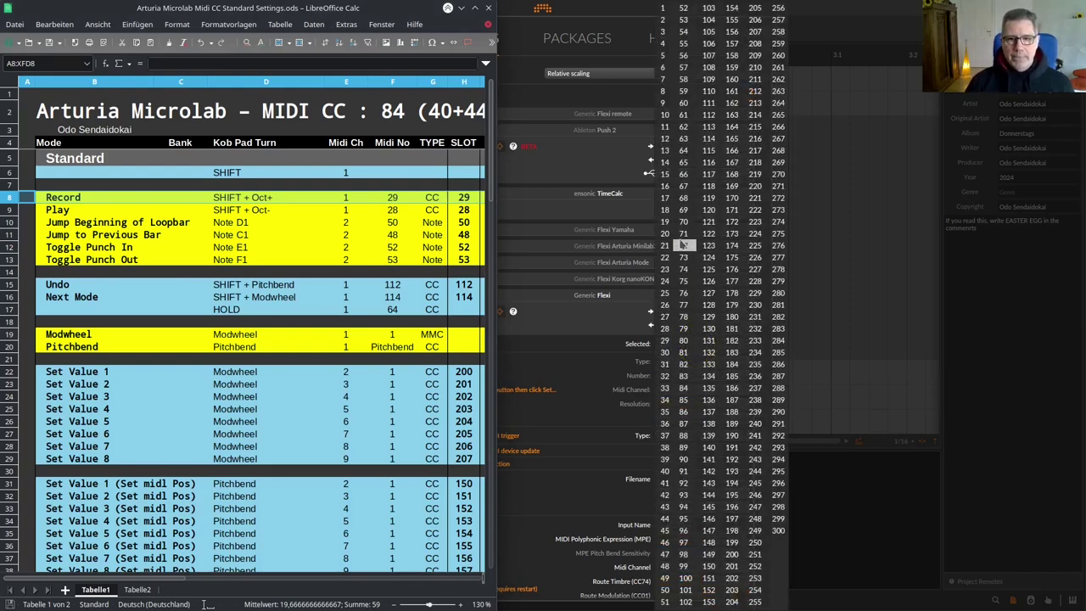
pyautogui.click(662, 344)
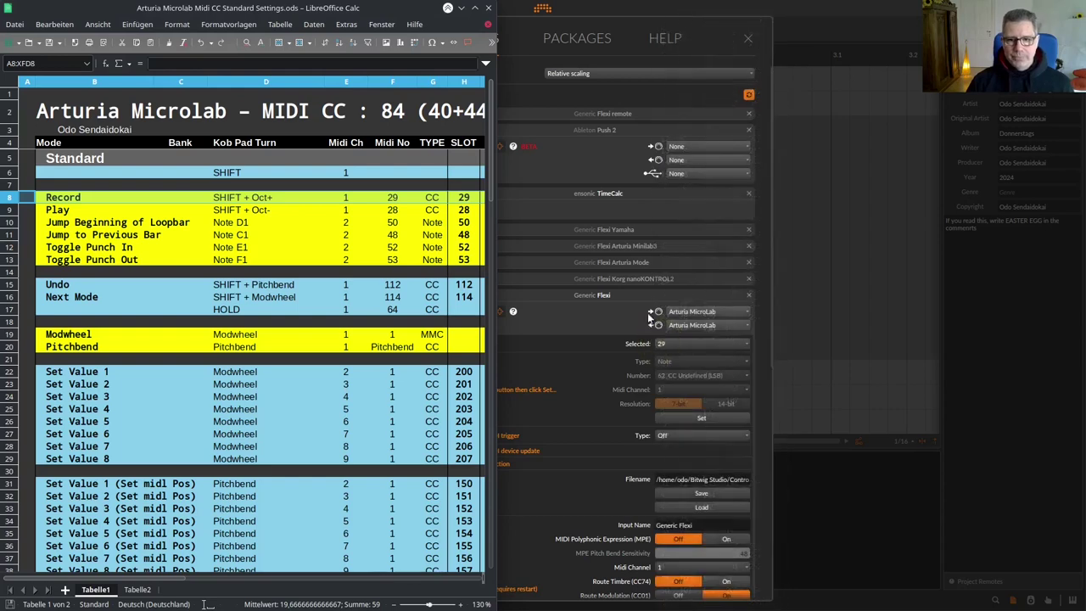
pyautogui.scroll(-2, 650, 316)
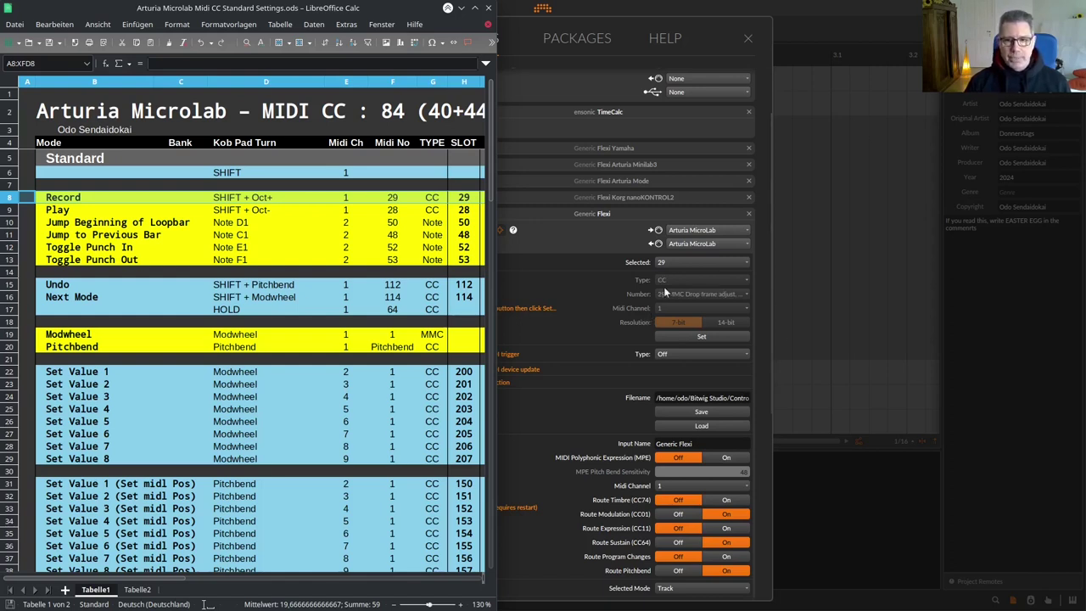
pyautogui.click(689, 337)
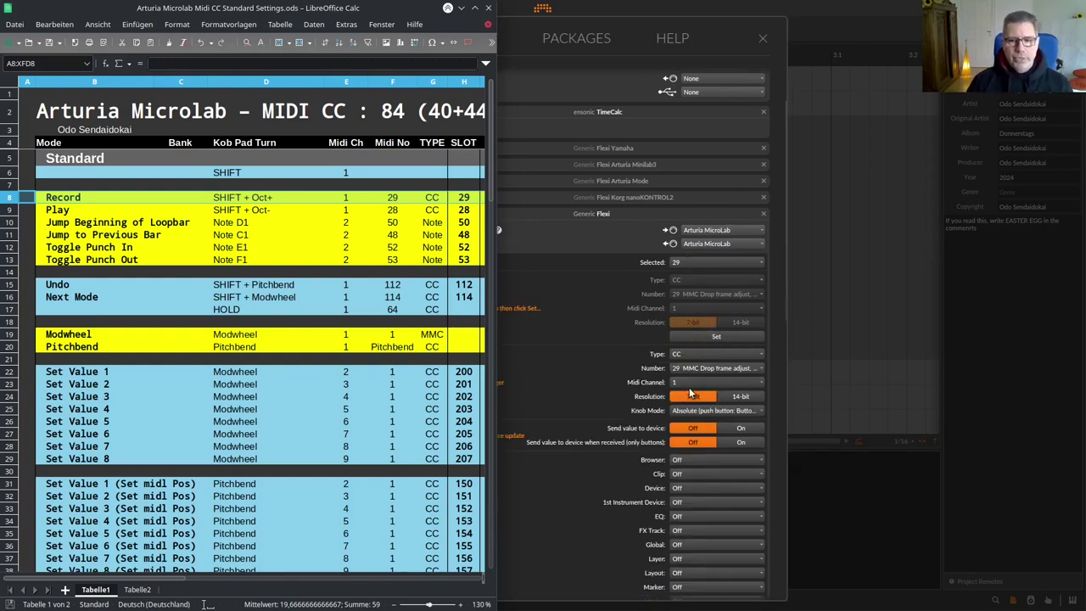
# Step: Set the Transport function of slot 29 to Transport: Toggle Record
pyautogui.scroll(-2, 690, 392)
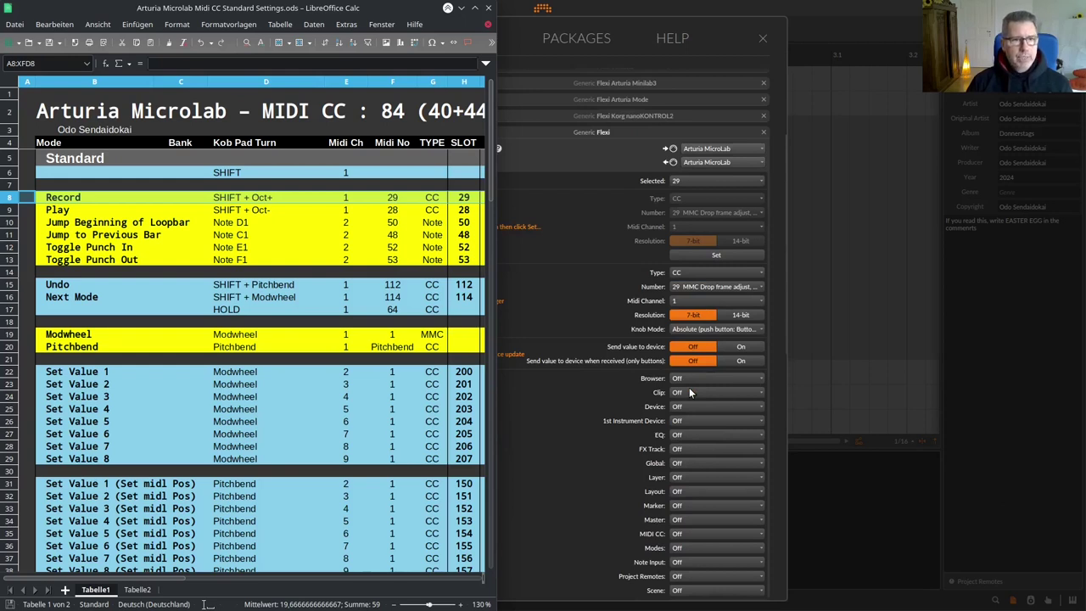
pyautogui.scroll(-1, 690, 392)
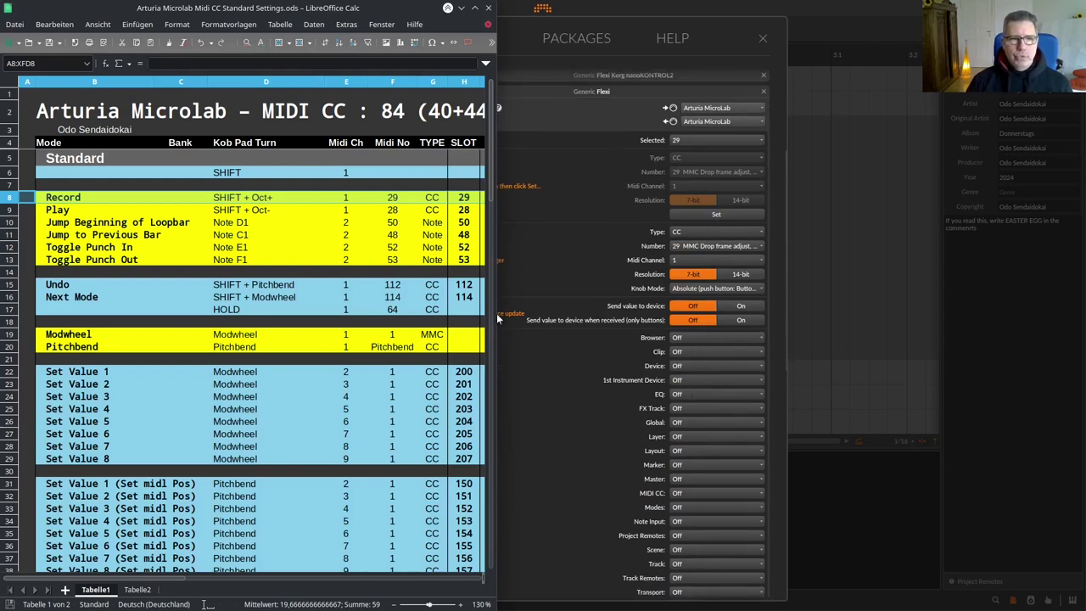
pyautogui.scroll(-2, 614, 420)
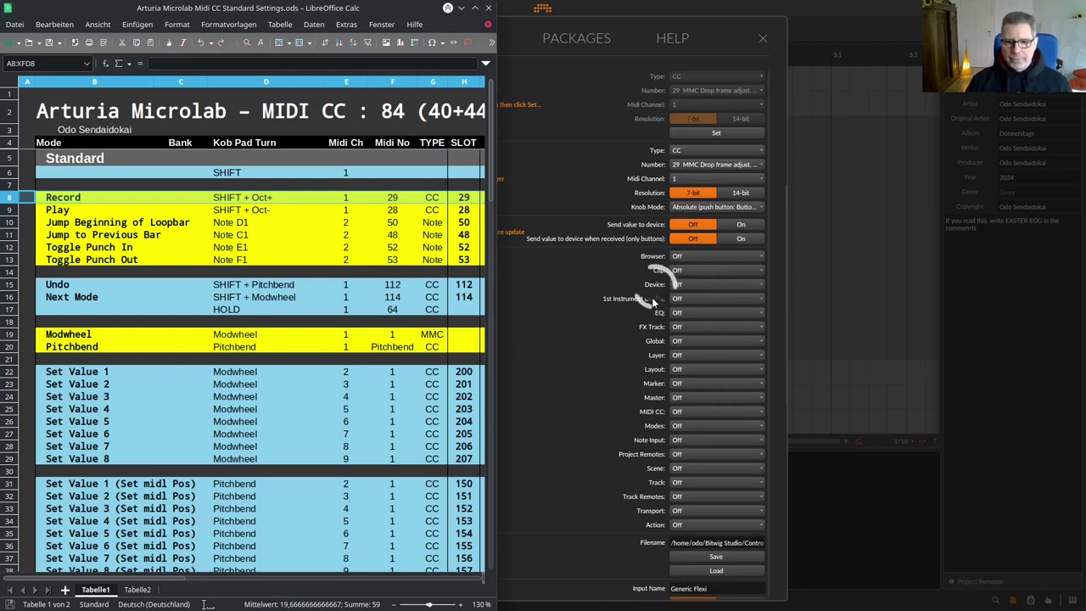
pyautogui.click(697, 511)
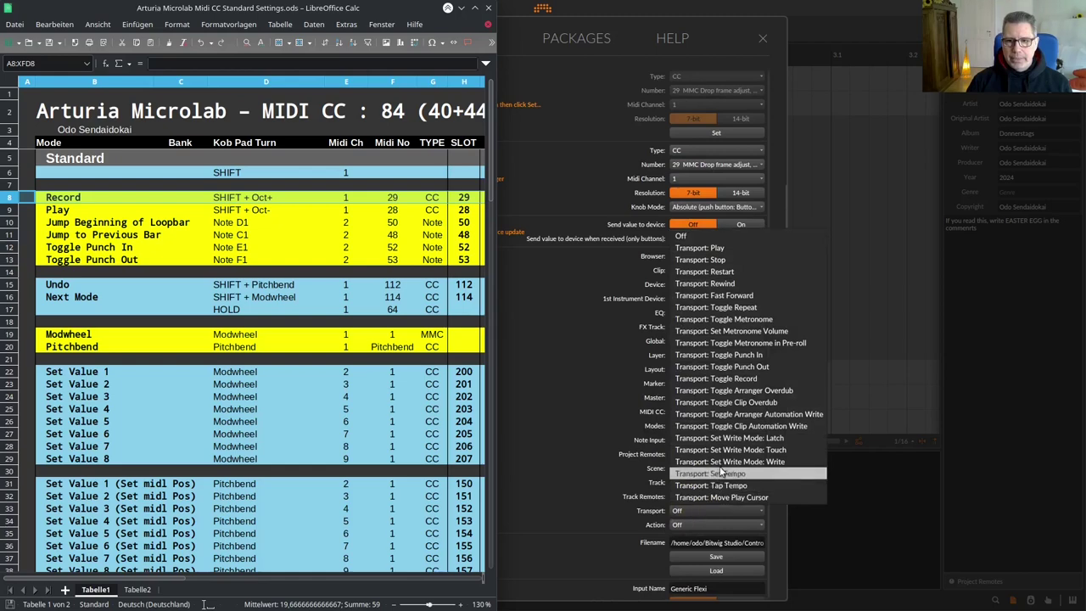
pyautogui.click(762, 379)
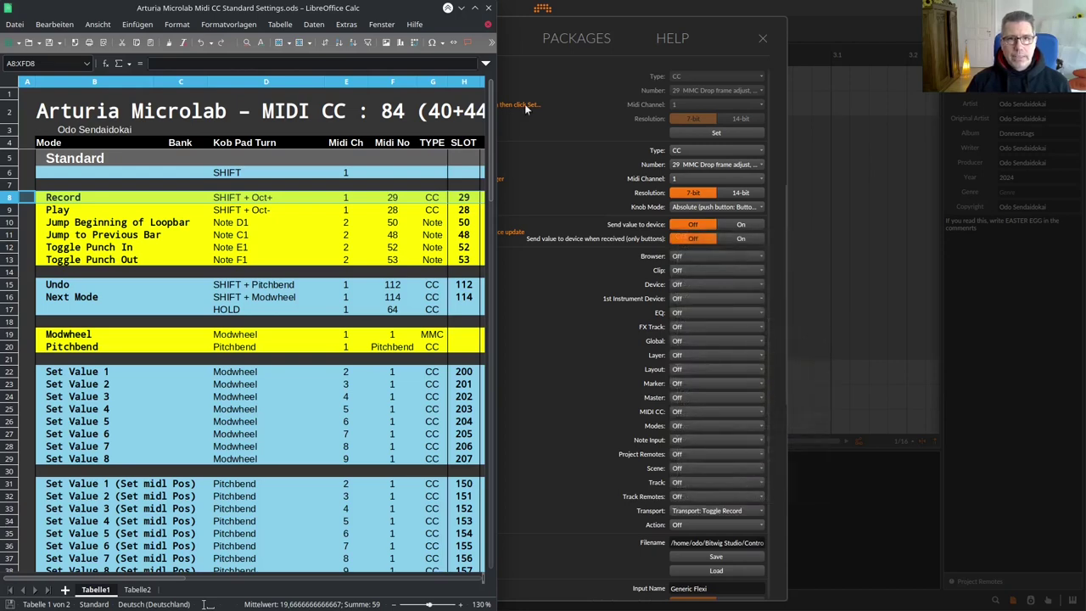
# Step: Move the spreadsheet aside to check the record control in the transport, and bring it back beside the controller settings
pyautogui.moveTo(396, 12); pyautogui.dragTo(0, 12)
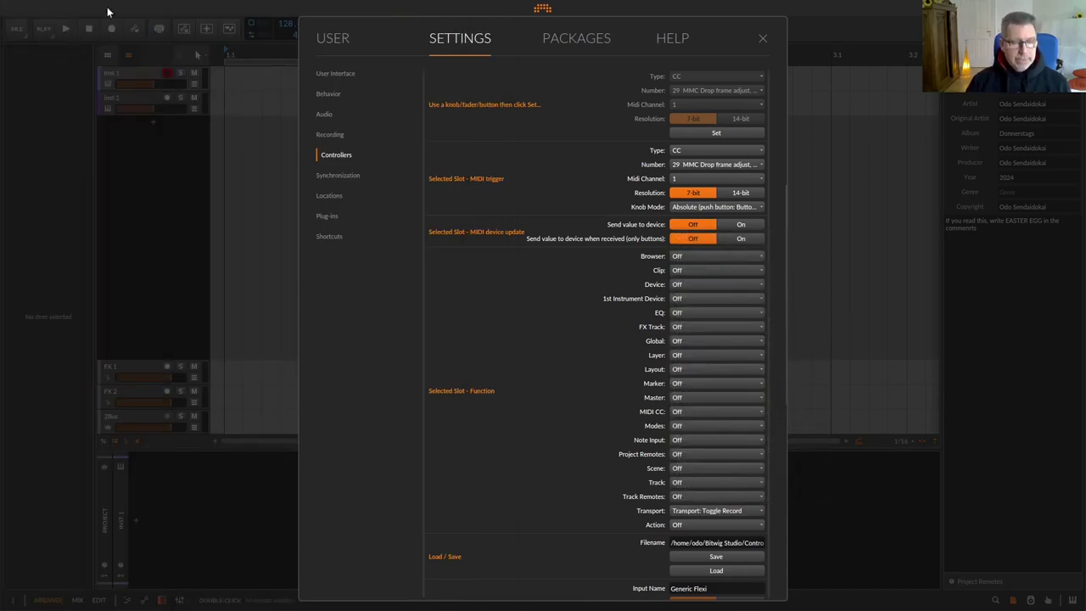
pyautogui.press('ctrl+super')
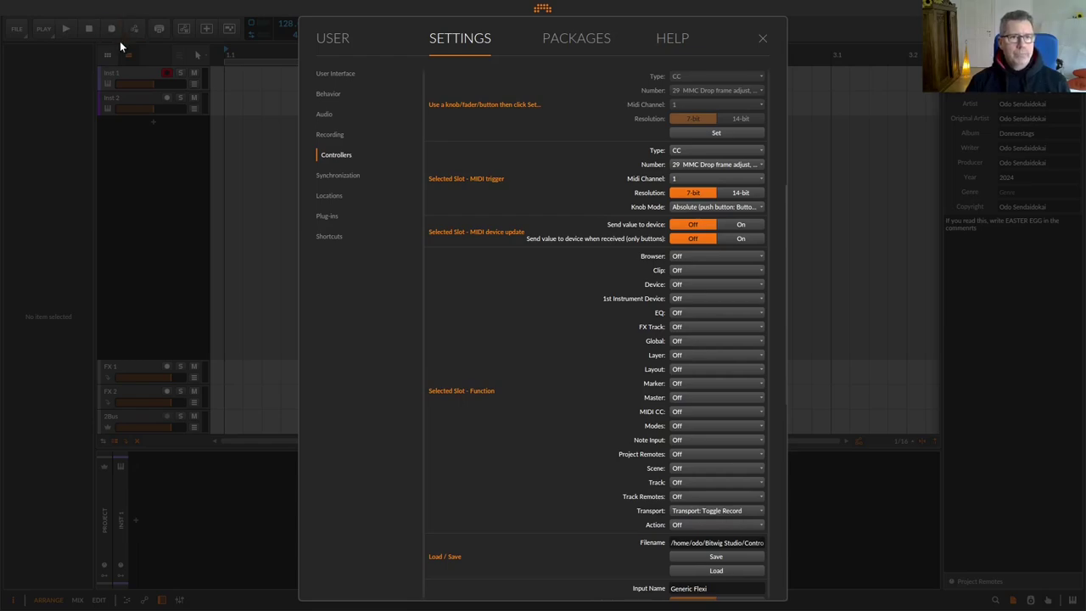
pyautogui.moveTo(0, 101); pyautogui.dragTo(260, 13)
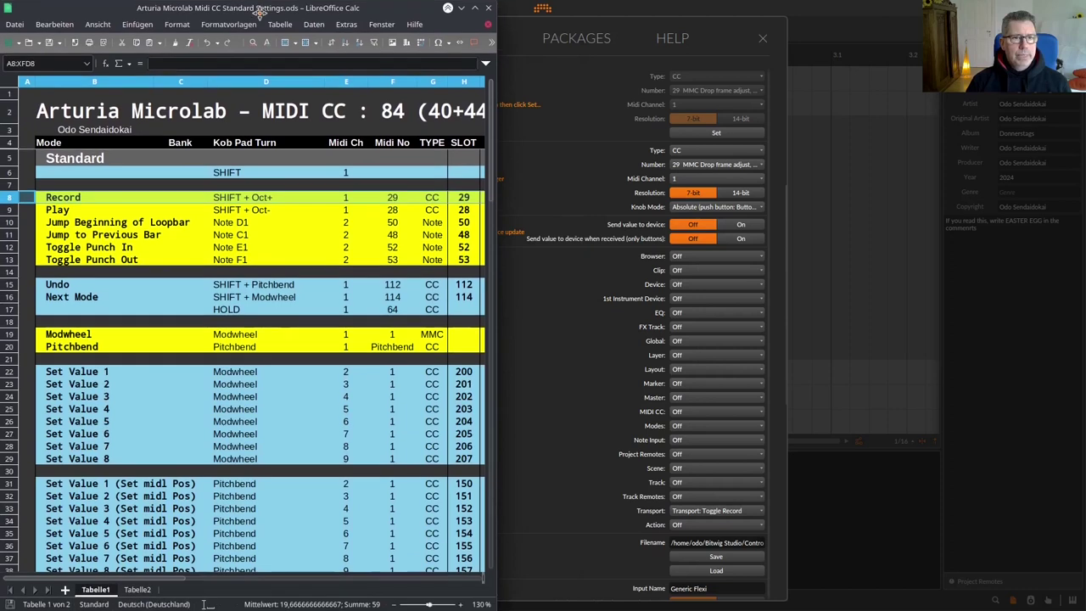
# Step: Select the Play row in the spreadsheet and assign the received CC 28 on MIDI channel 1 as the trigger of slot 28
pyautogui.click(9, 215)
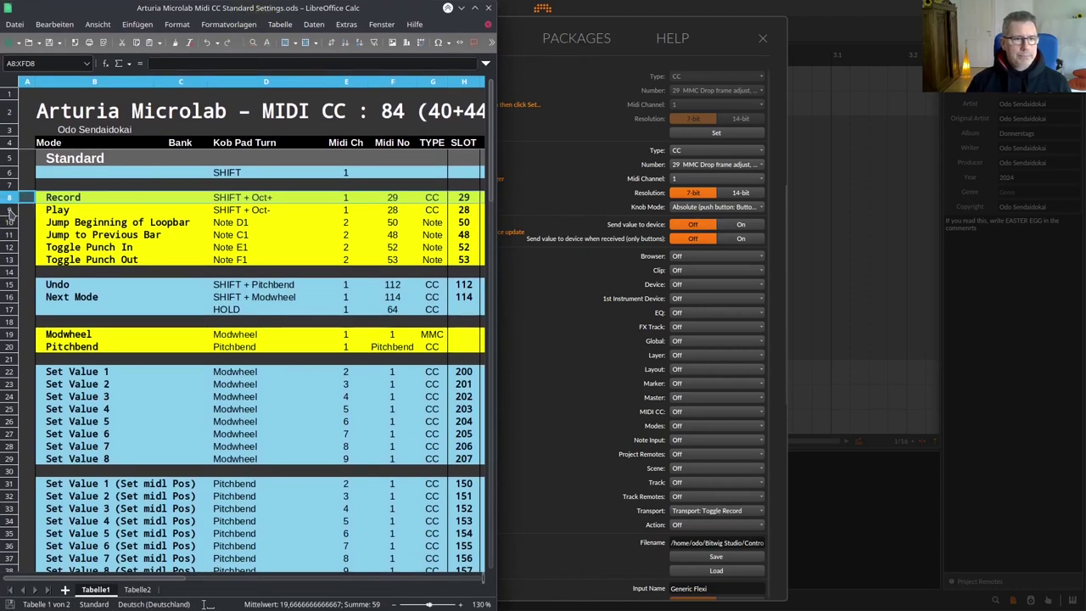
pyautogui.click(9, 210)
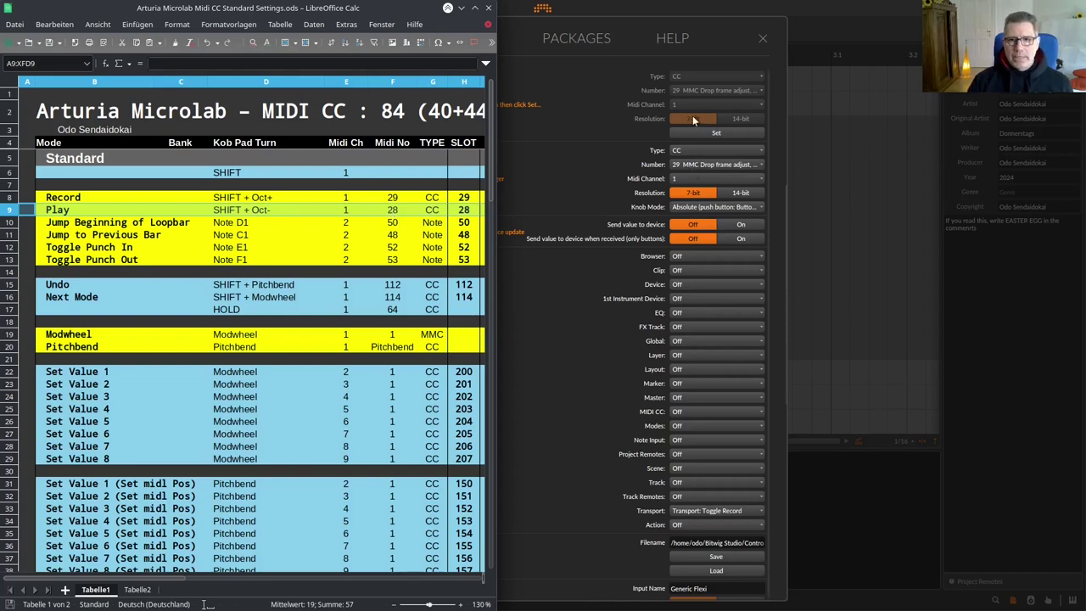
pyautogui.scroll(3, 692, 124)
pyautogui.click(692, 139)
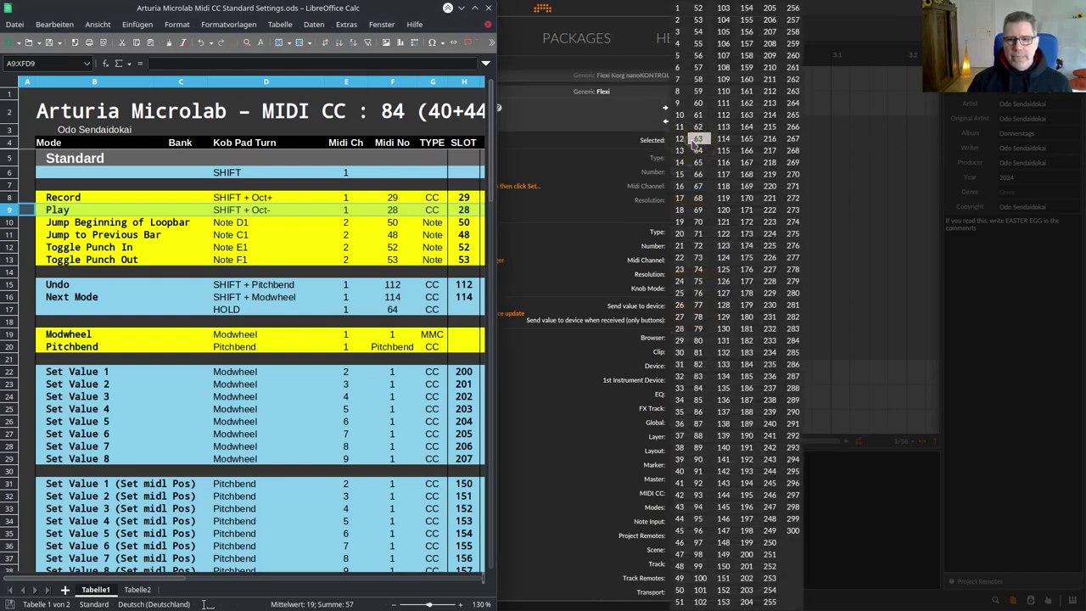
pyautogui.click(679, 329)
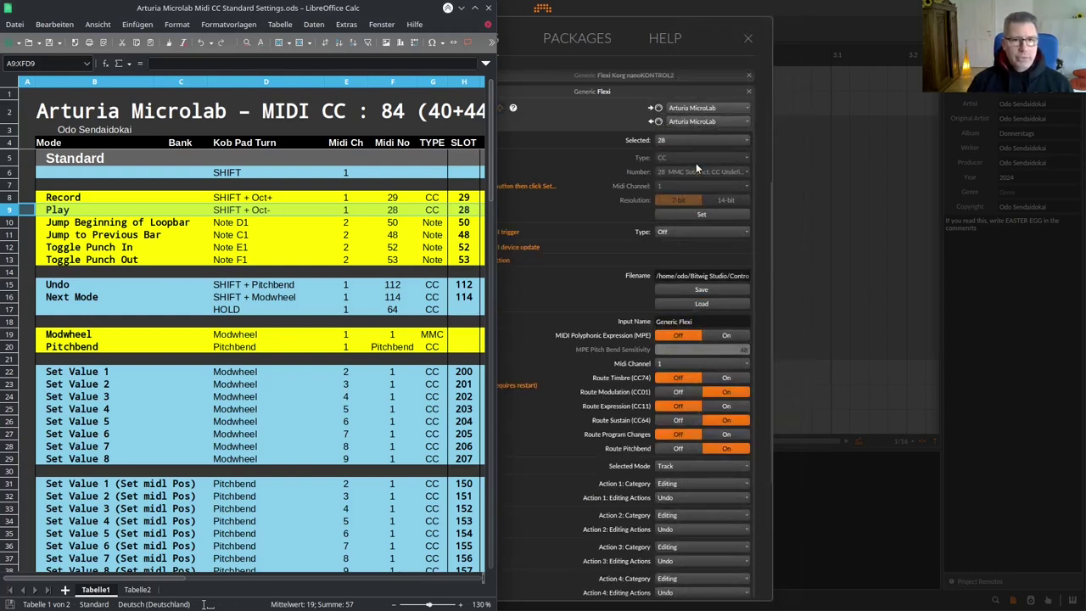
pyautogui.click(692, 215)
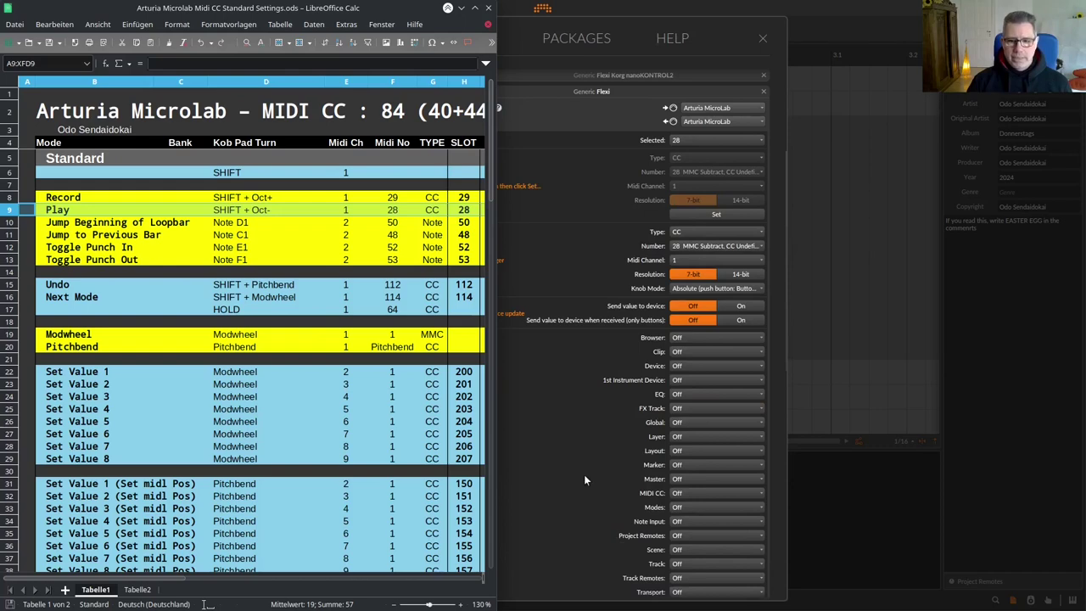
# Step: Set the Transport function of slot 28 to Transport: Play
pyautogui.scroll(-2, 634, 456)
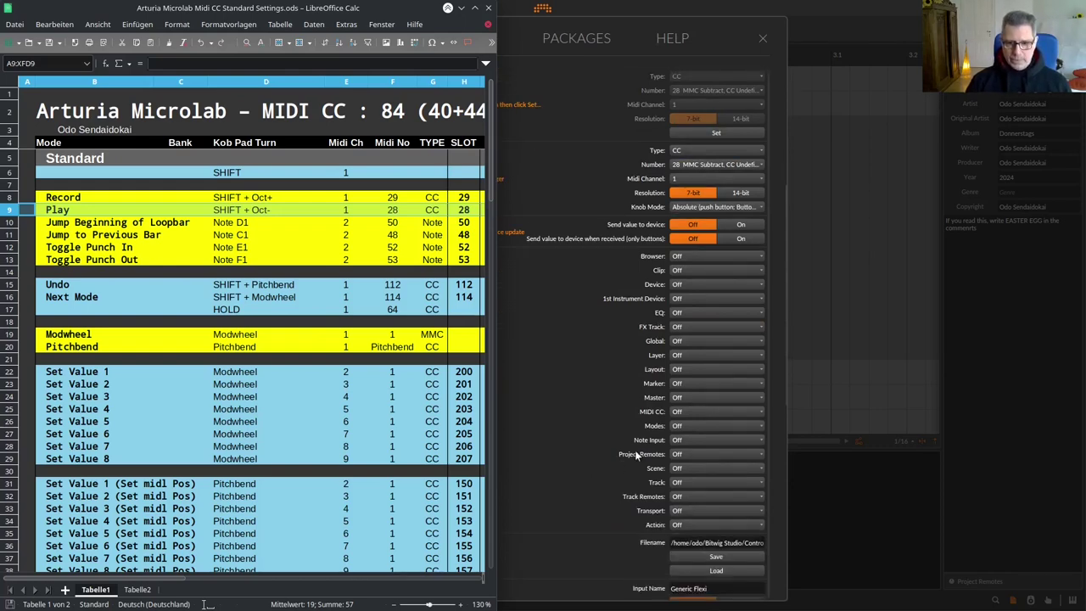
pyautogui.click(692, 510)
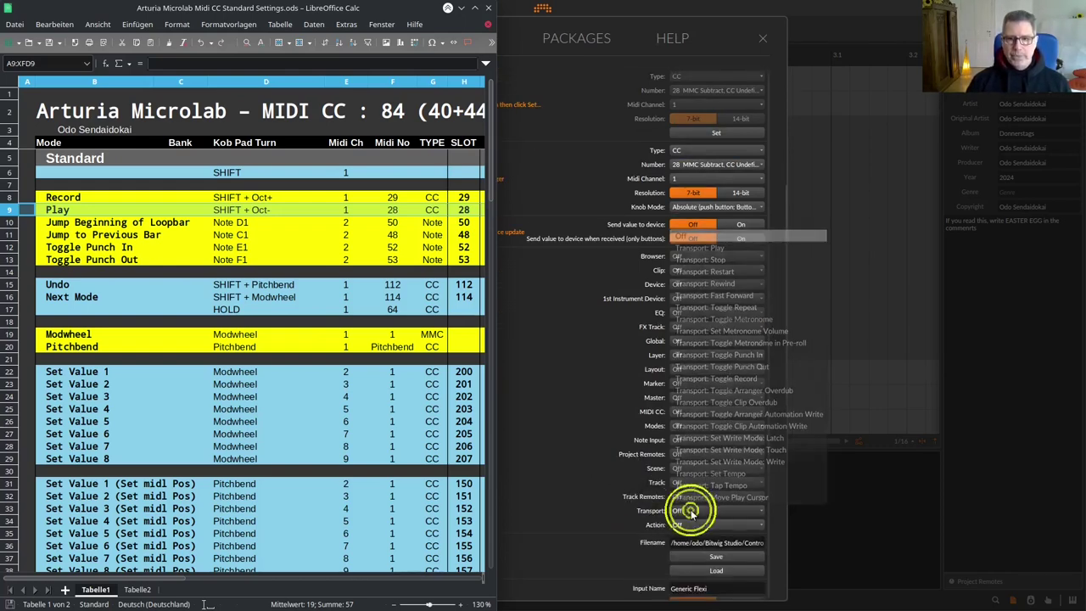
pyautogui.click(724, 247)
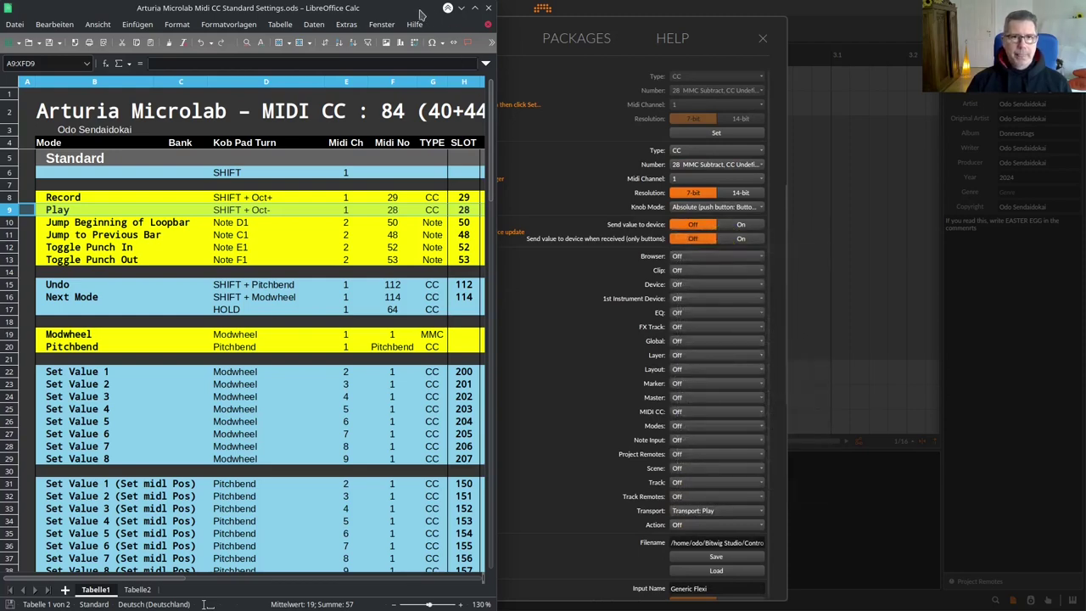
# Step: Clear the spreadsheet and settings from view, test starting and stopping playback, and return the playhead to the beginning
pyautogui.moveTo(414, 10); pyautogui.dragTo(0, 12)
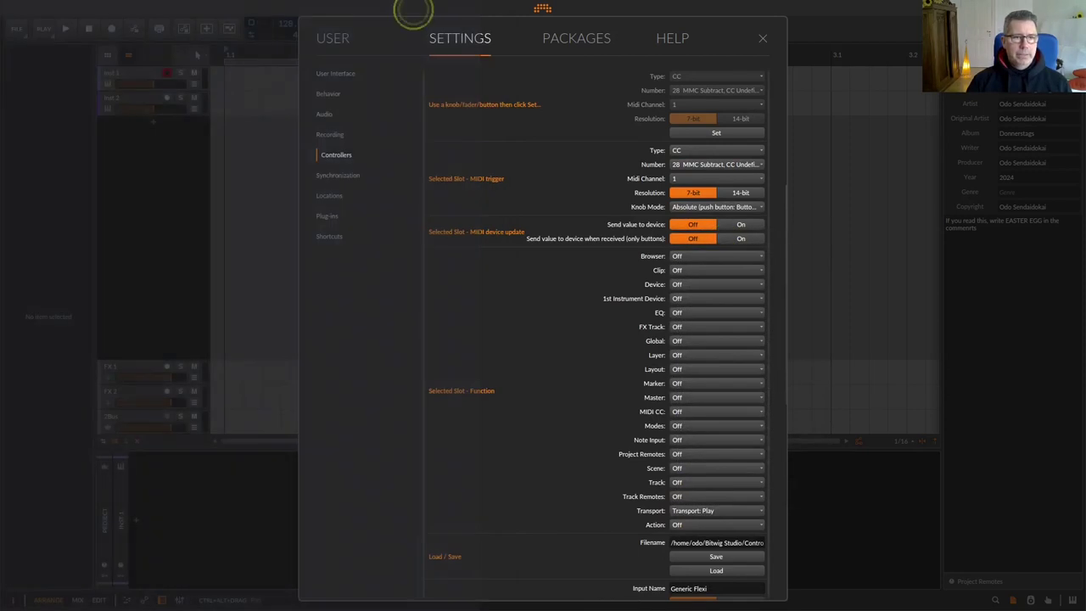
pyautogui.click(766, 38)
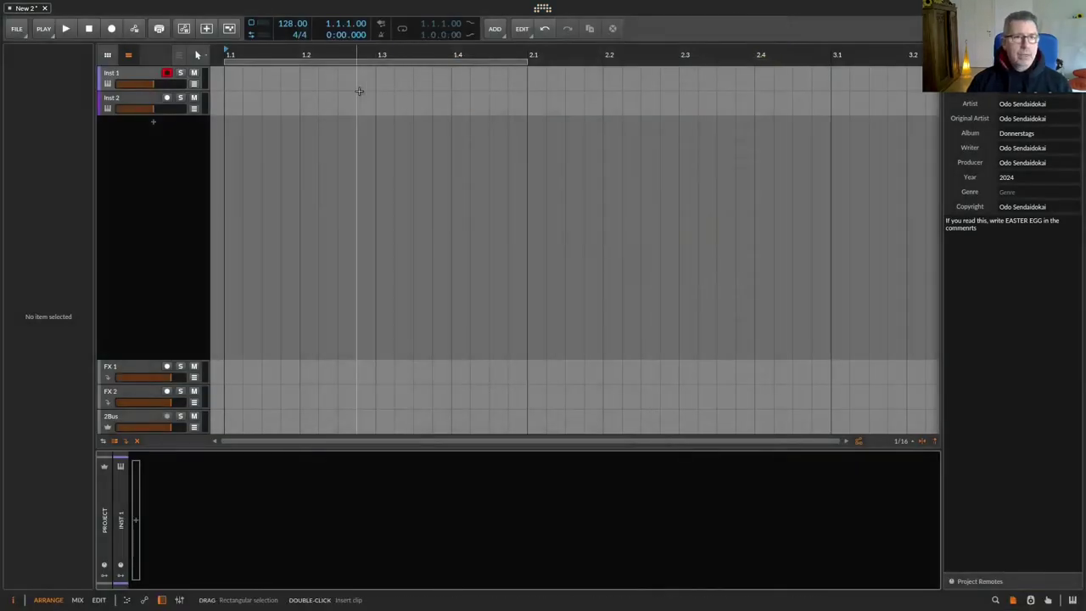
pyautogui.press('space')
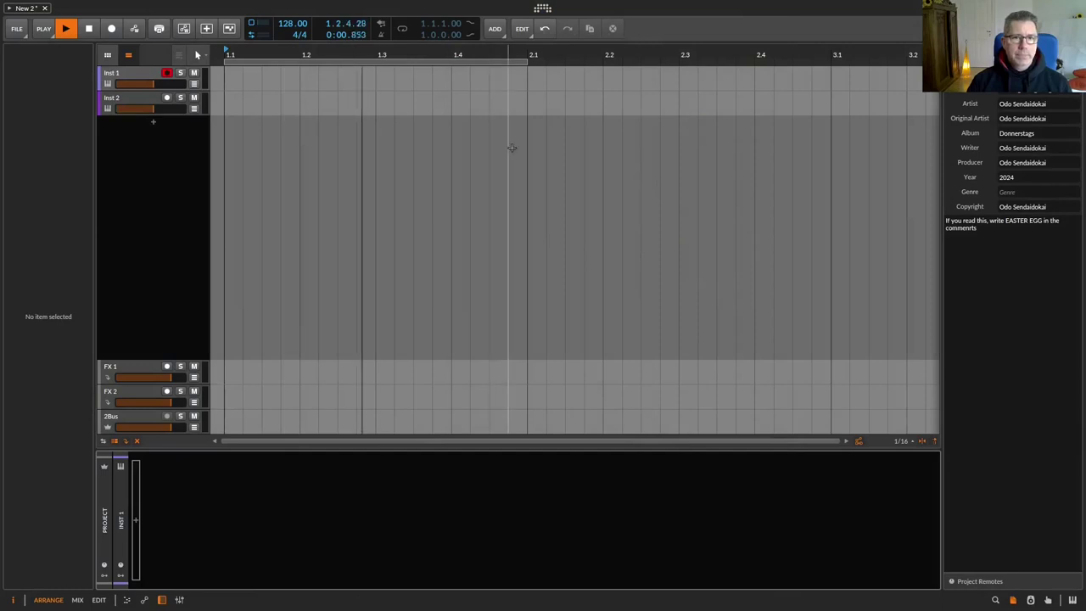
pyautogui.press('space')
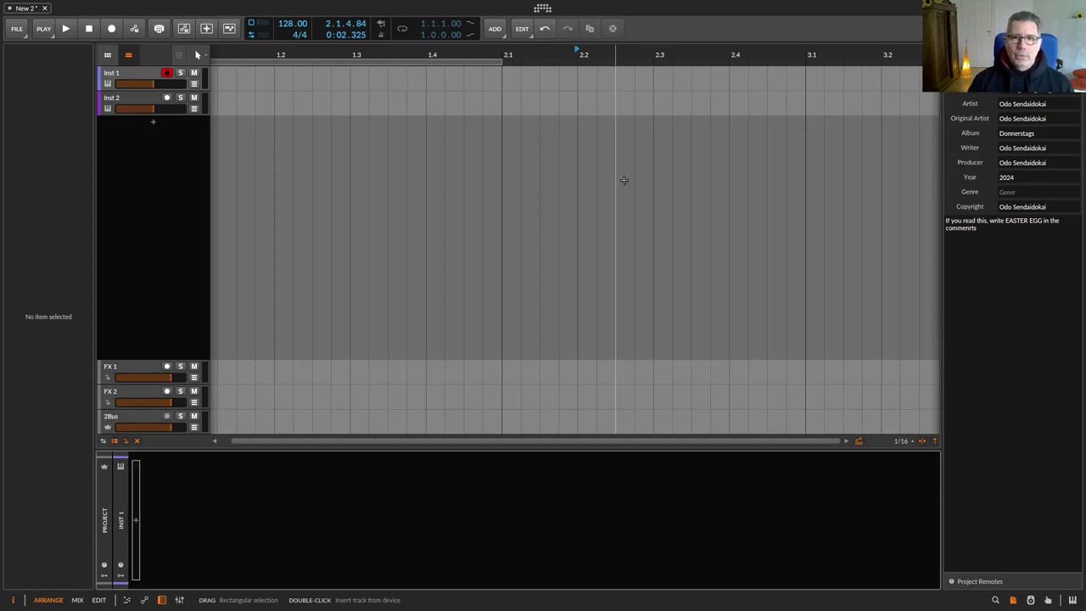
pyautogui.press('Home')
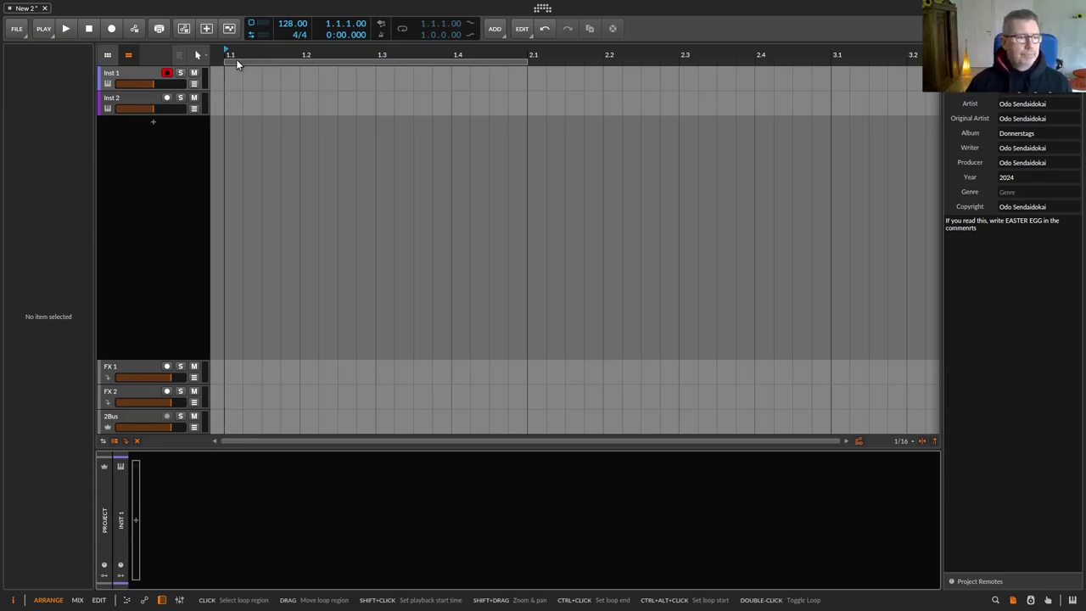
# Step: Reopen the controller settings beside the MIDI CC spreadsheet and select the whole Jump Beginning of Loopbar row
pyautogui.moveTo(0, 17); pyautogui.dragTo(233, 13)
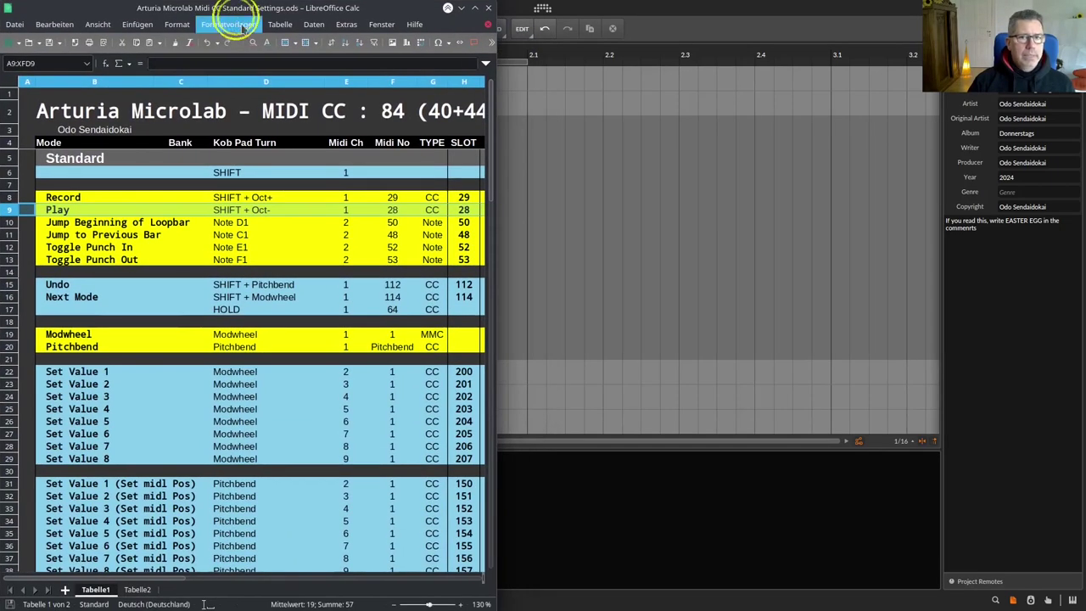
pyautogui.click(542, 9)
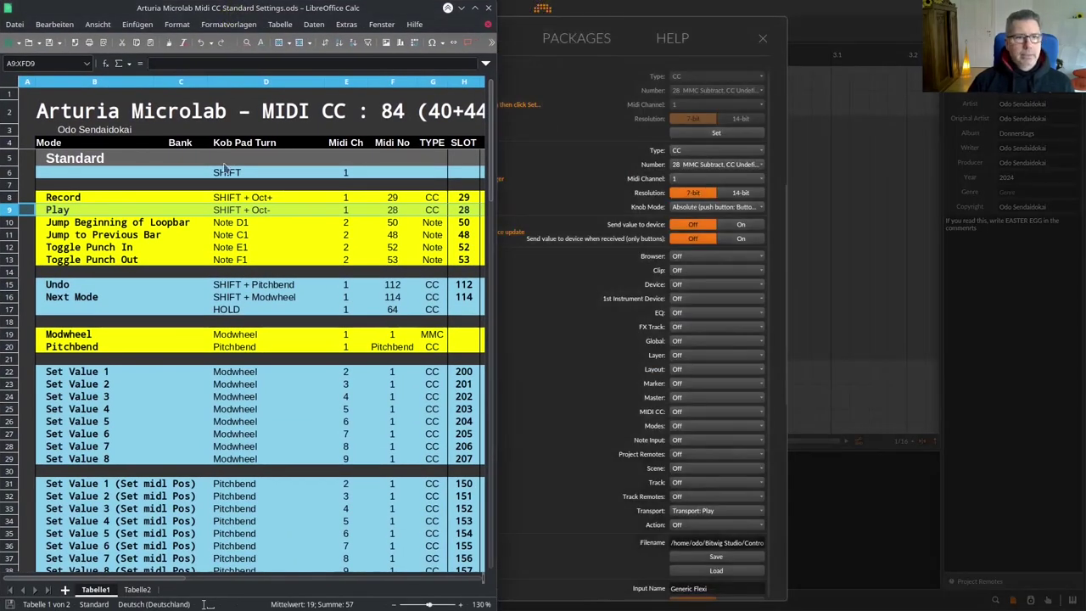
pyautogui.click(10, 222)
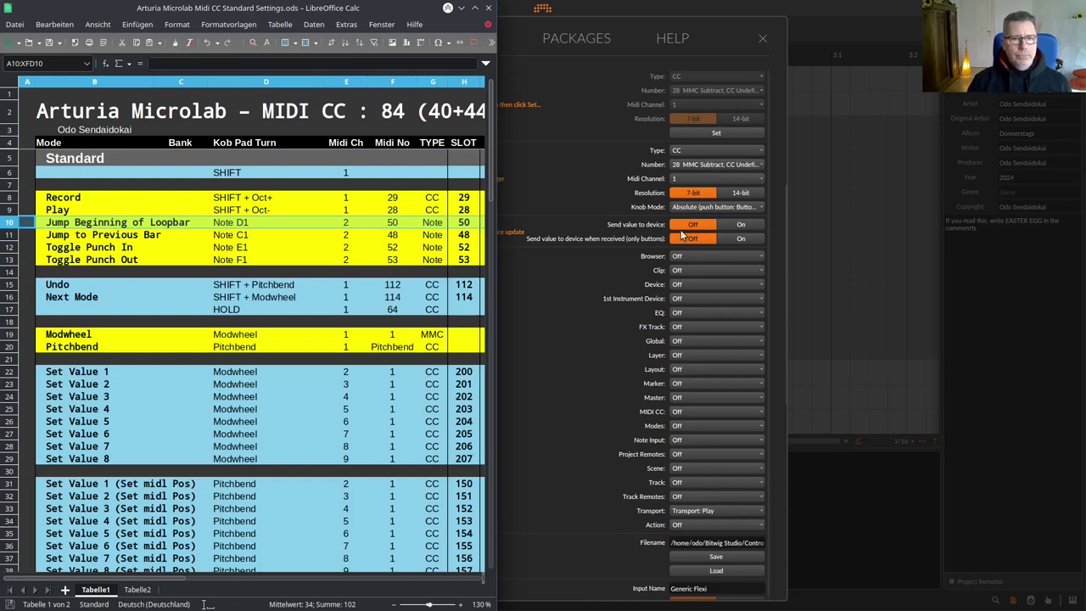
# Step: Select slot 50 of the Generic Flexi controller and assign the received Note 50 on MIDI channel 2 as its trigger
pyautogui.scroll(3, 684, 237)
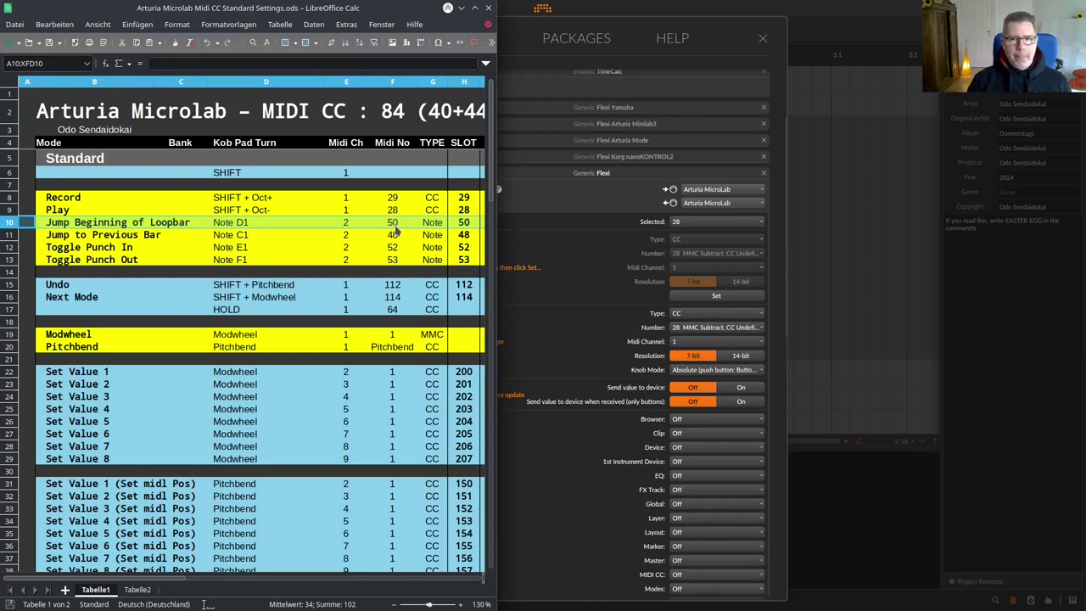
pyautogui.click(718, 224)
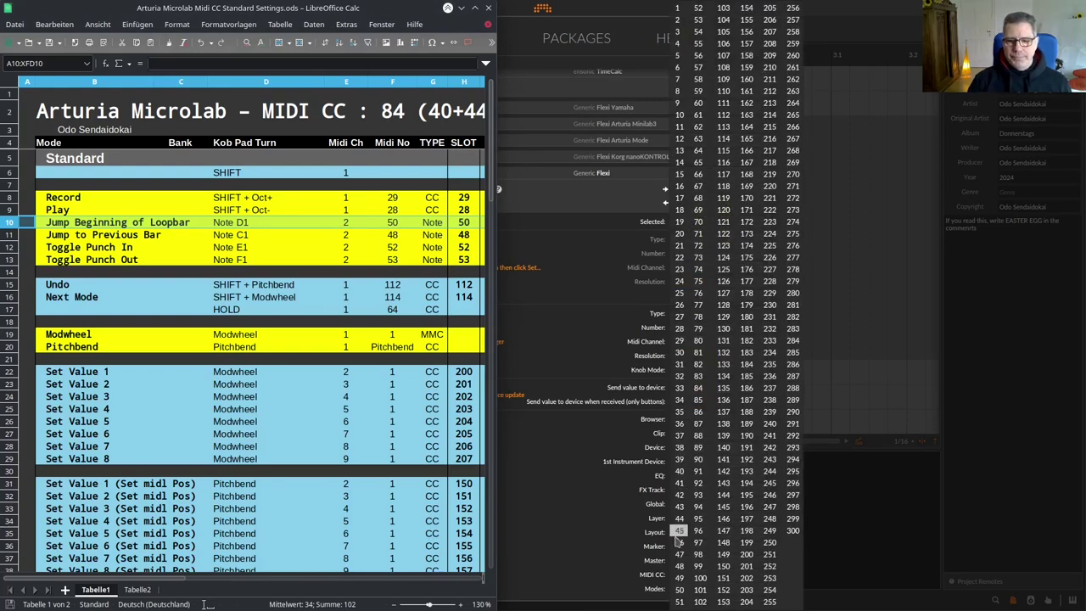
pyautogui.click(679, 589)
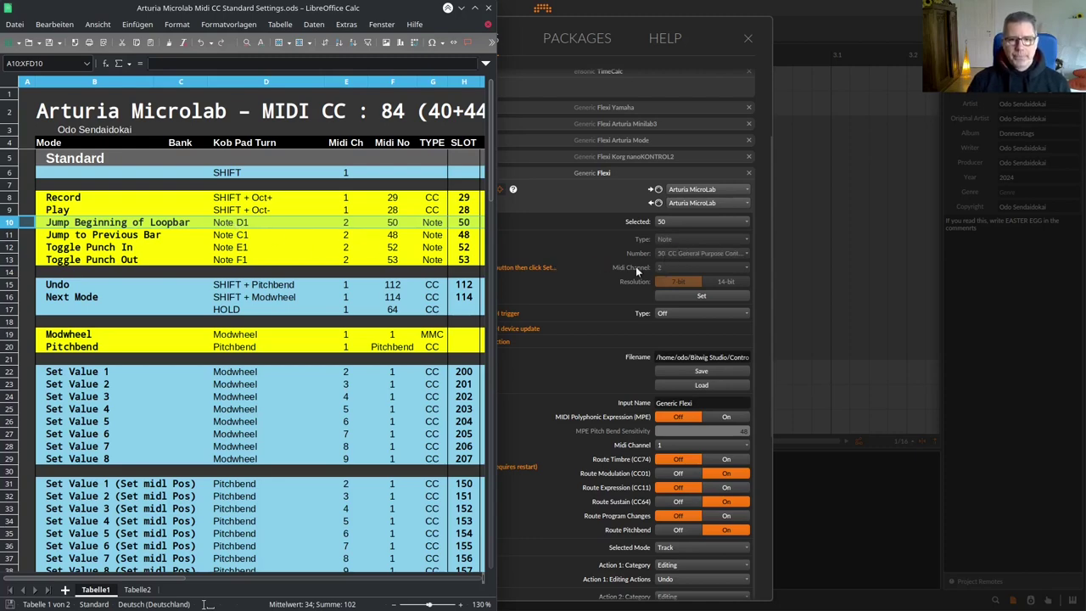
pyautogui.click(671, 295)
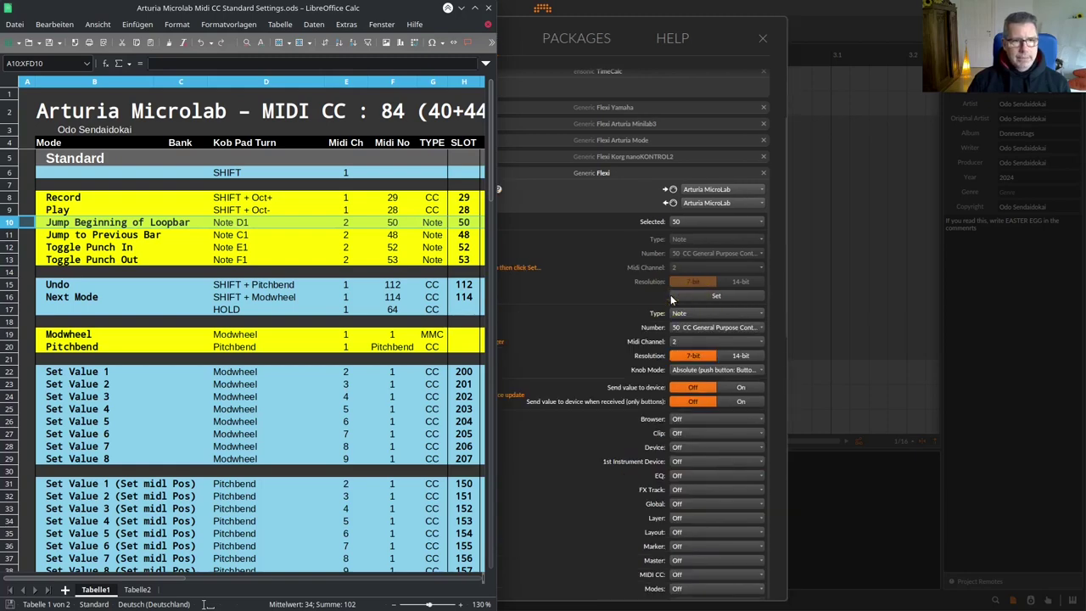
# Step: Set the Action 1 category to Arranger and its action to Jump to Beginning of Arranger Loop
pyautogui.scroll(-2, 614, 280)
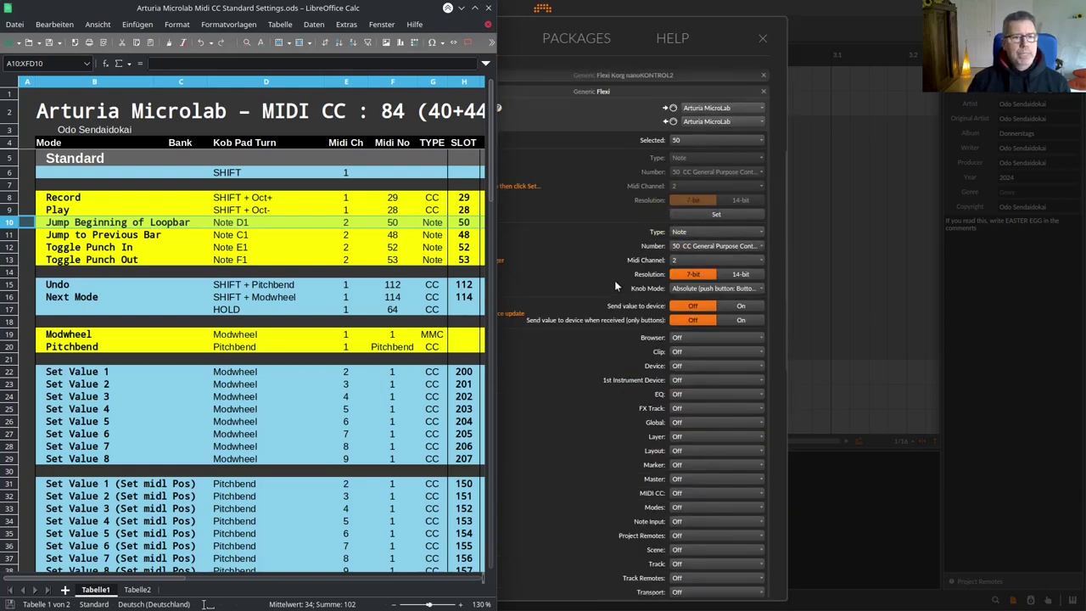
pyautogui.scroll(-1, 615, 280)
pyautogui.scroll(-2, 615, 280)
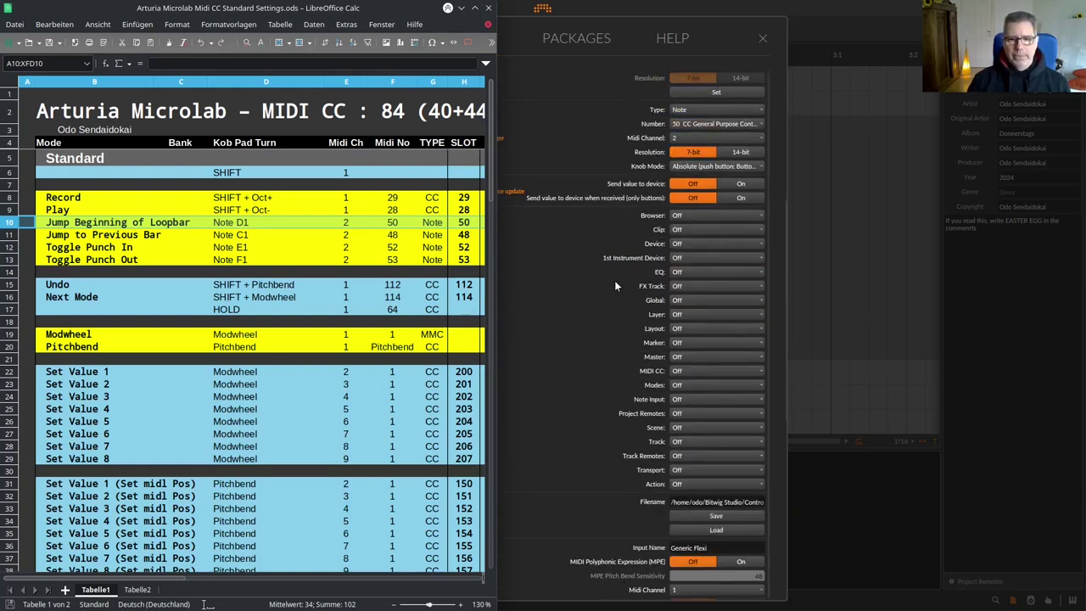
pyautogui.scroll(-5, 616, 286)
pyautogui.scroll(2, 616, 286)
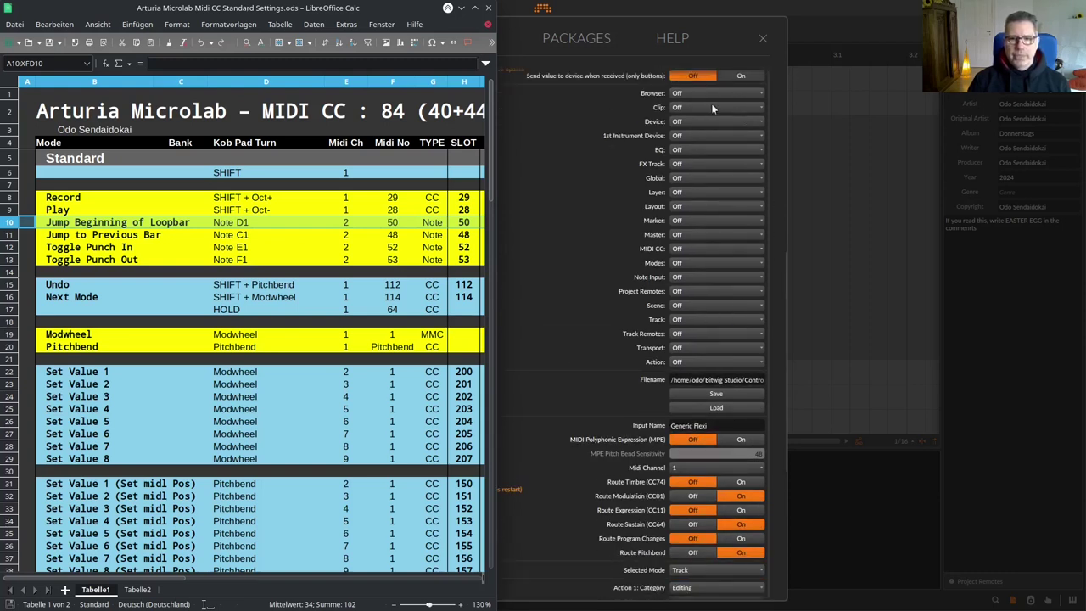
pyautogui.scroll(-6, 567, 254)
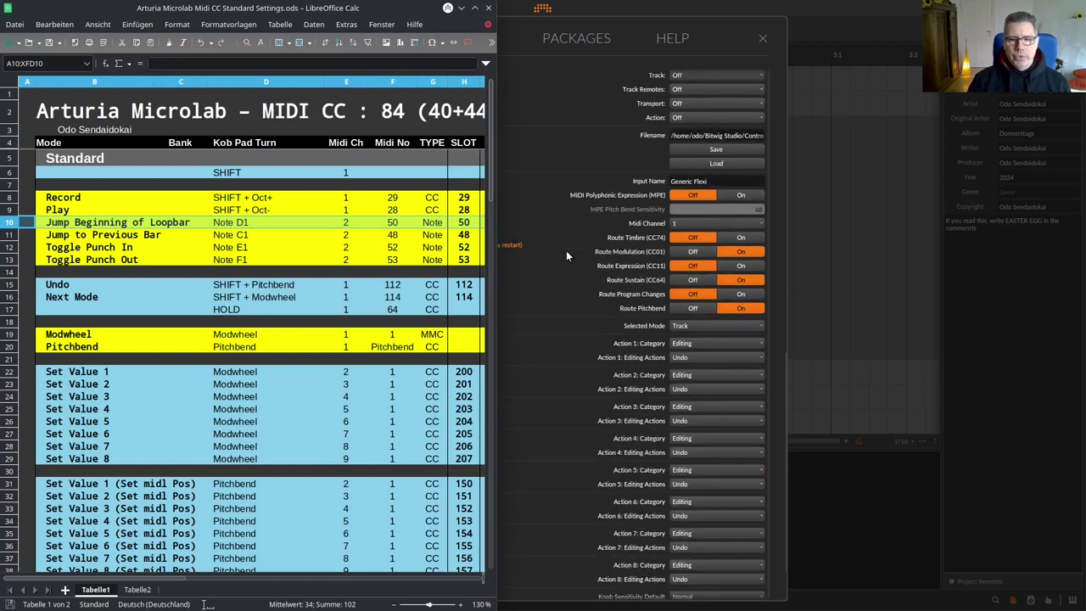
pyautogui.click(566, 250)
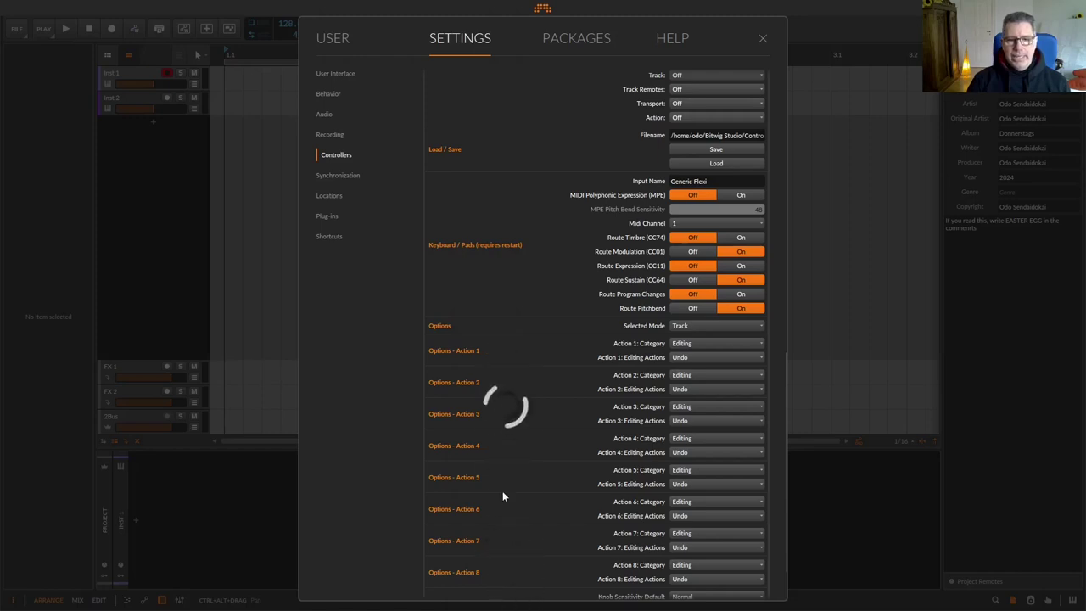
pyautogui.scroll(1, 526, 392)
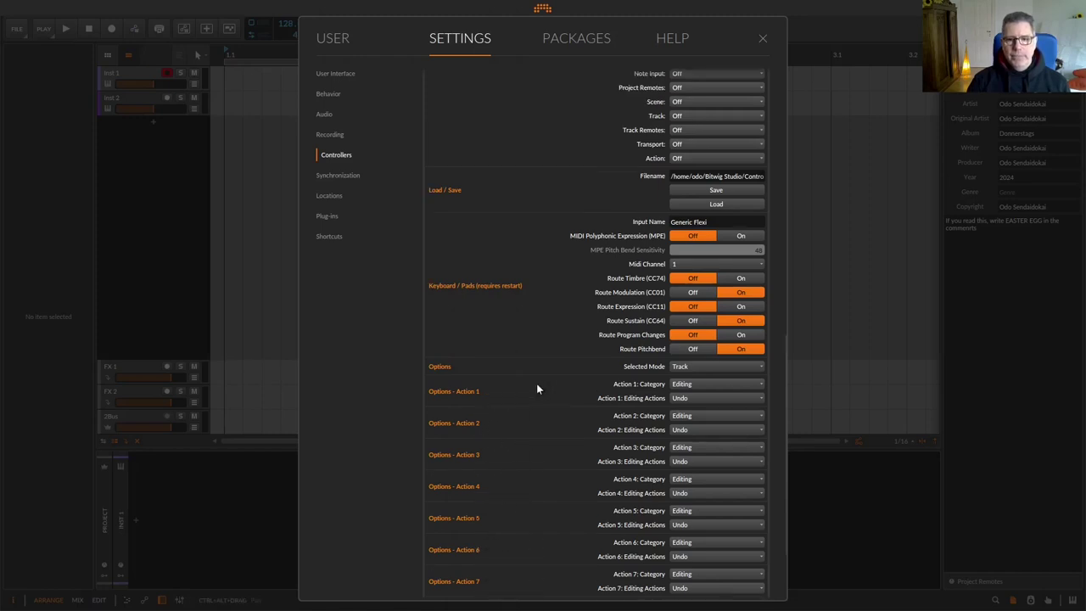
pyautogui.click(696, 367)
pyautogui.click(696, 370)
pyautogui.click(689, 386)
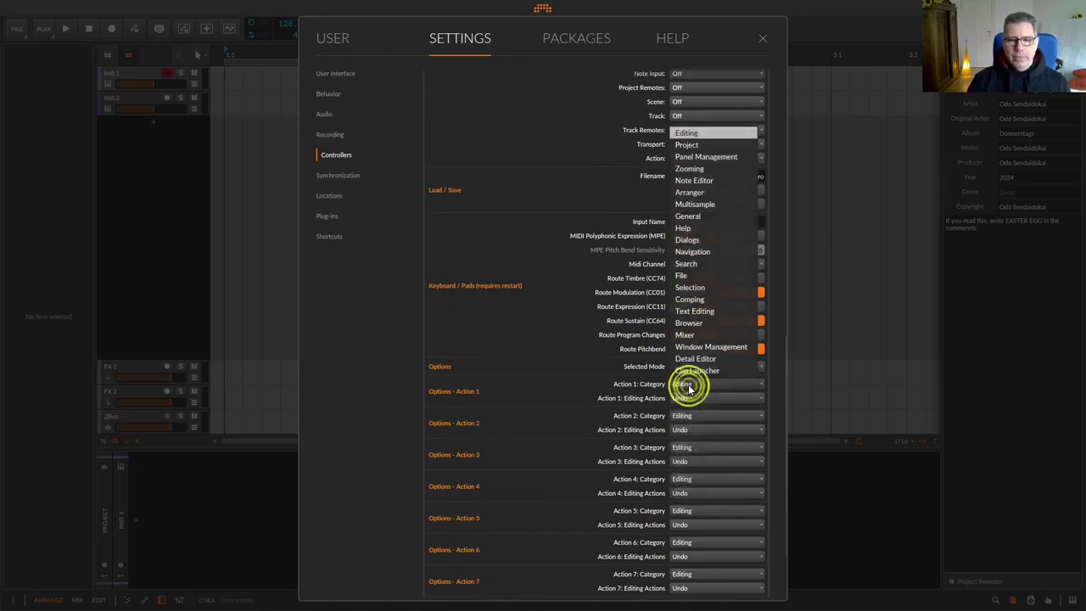
pyautogui.click(701, 195)
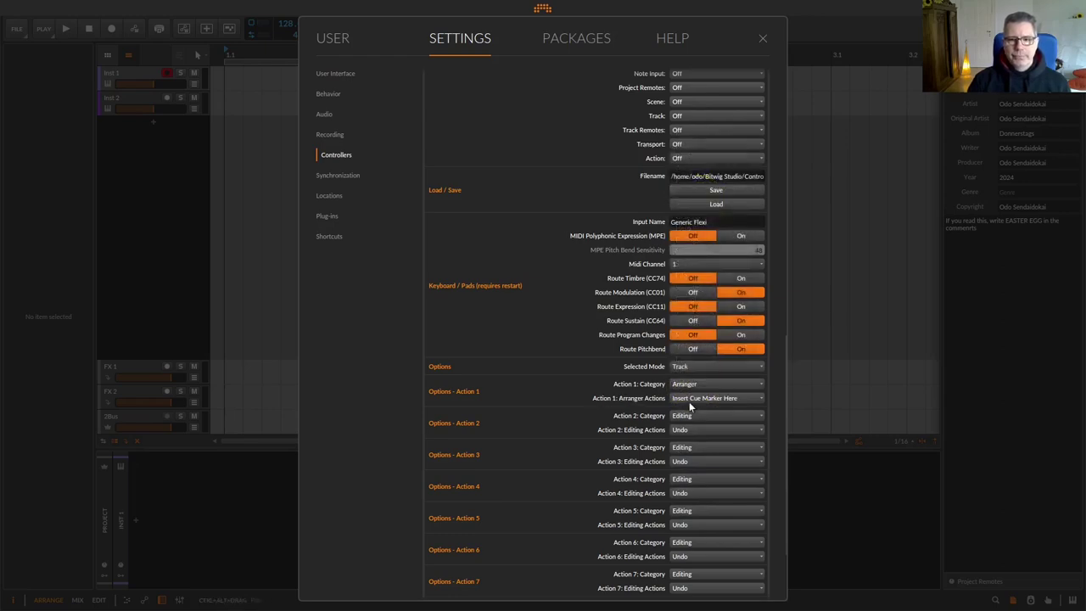
pyautogui.click(690, 399)
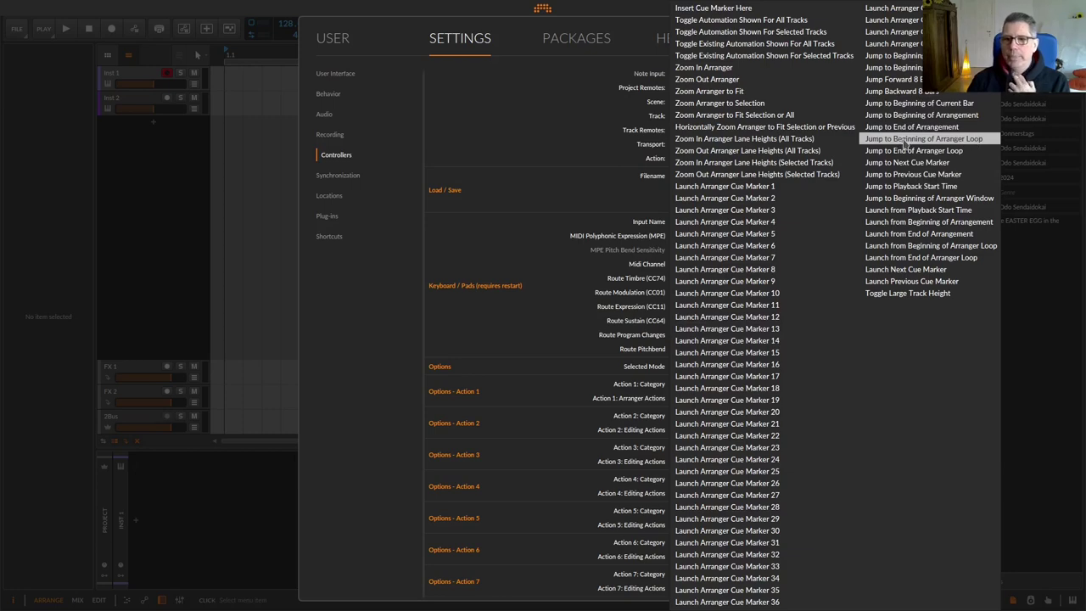
pyautogui.click(958, 141)
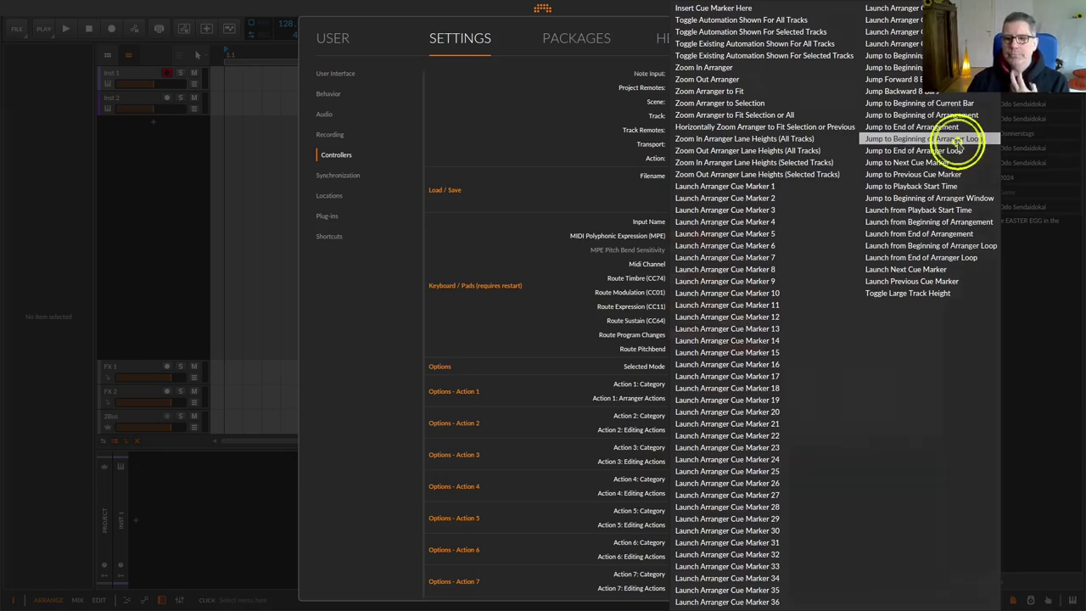
# Step: Set the Action function of slot 50 to Action: Execute Action 1
pyautogui.scroll(5, 464, 255)
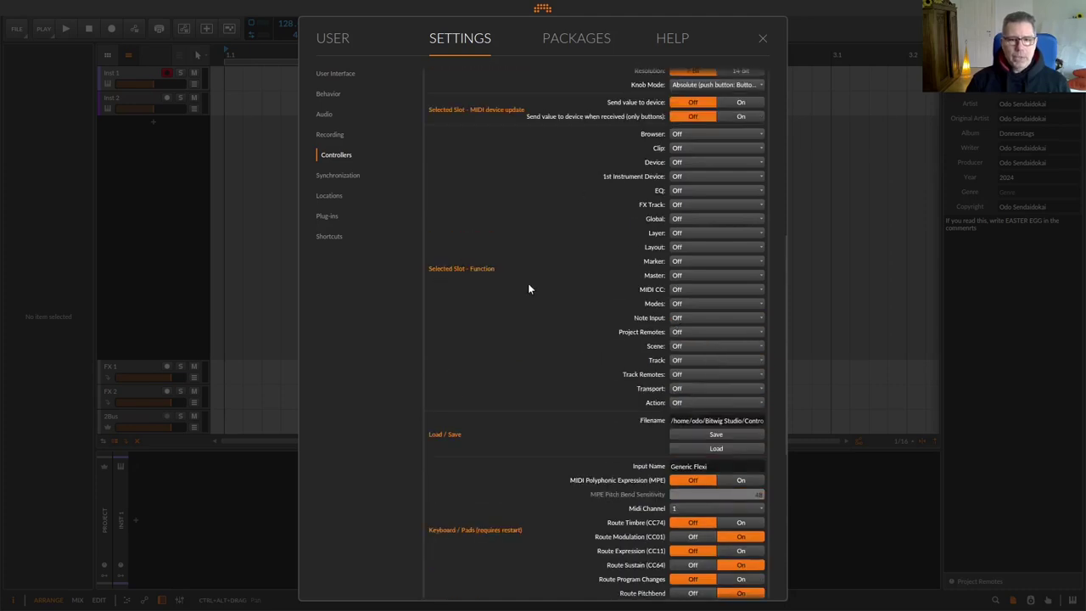
pyautogui.click(677, 403)
pyautogui.click(690, 430)
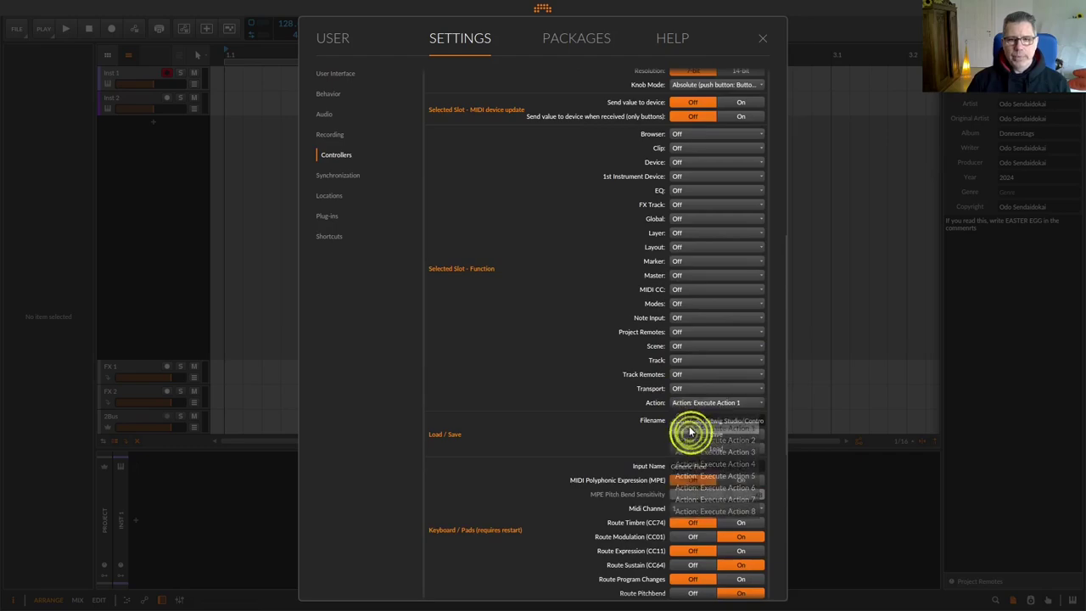
# Step: Bring the MIDI CC spreadsheet back beside the controller settings and select the whole Jump to Previous Bar row
pyautogui.scroll(3, 608, 356)
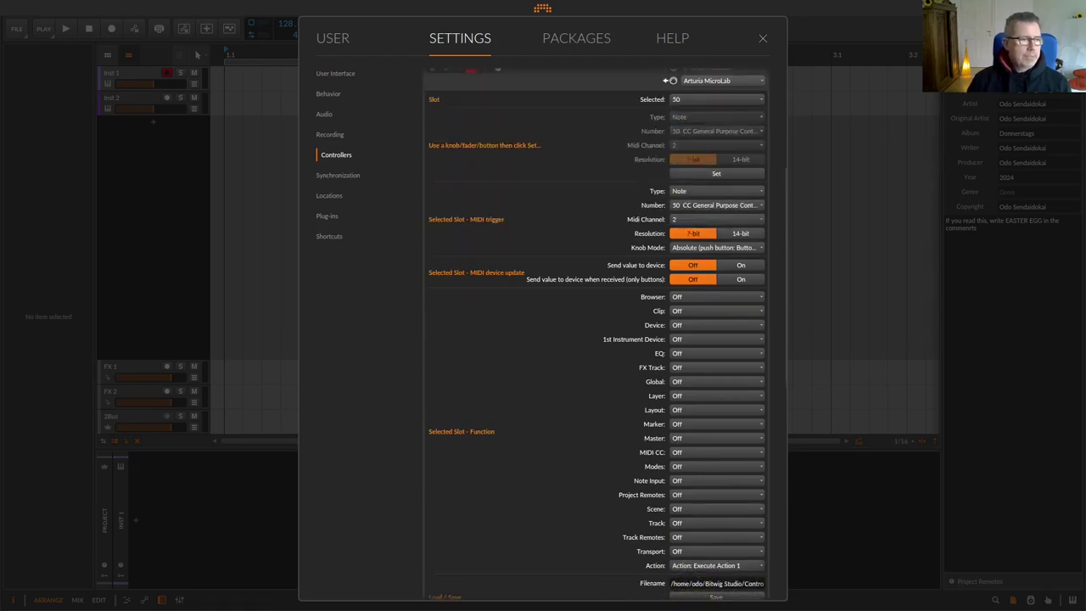
pyautogui.moveTo(2, 41); pyautogui.dragTo(291, 12)
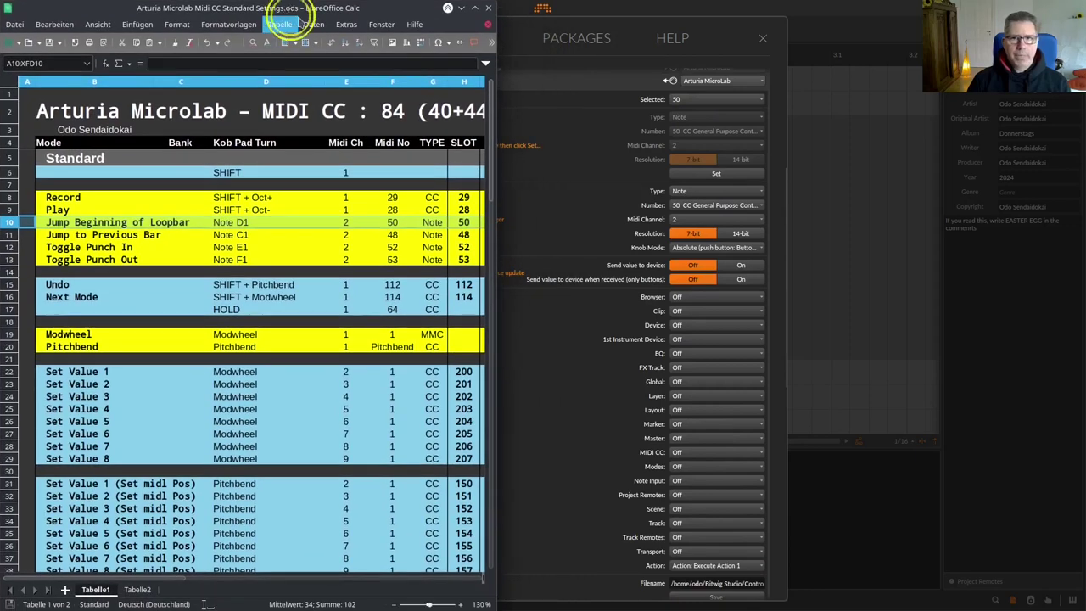
pyautogui.scroll(2, 599, 257)
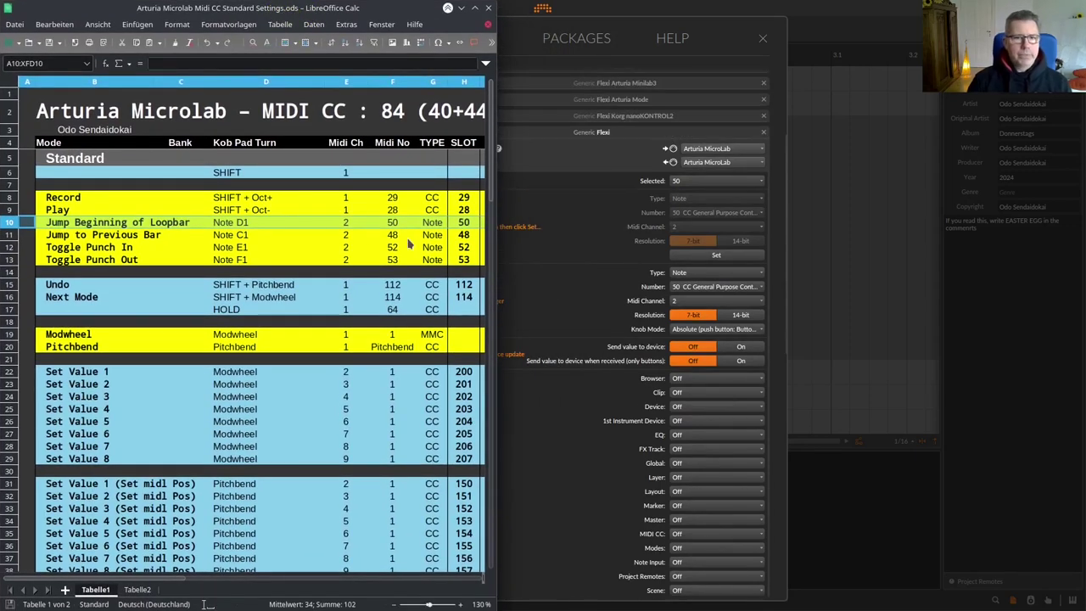
pyautogui.click(6, 235)
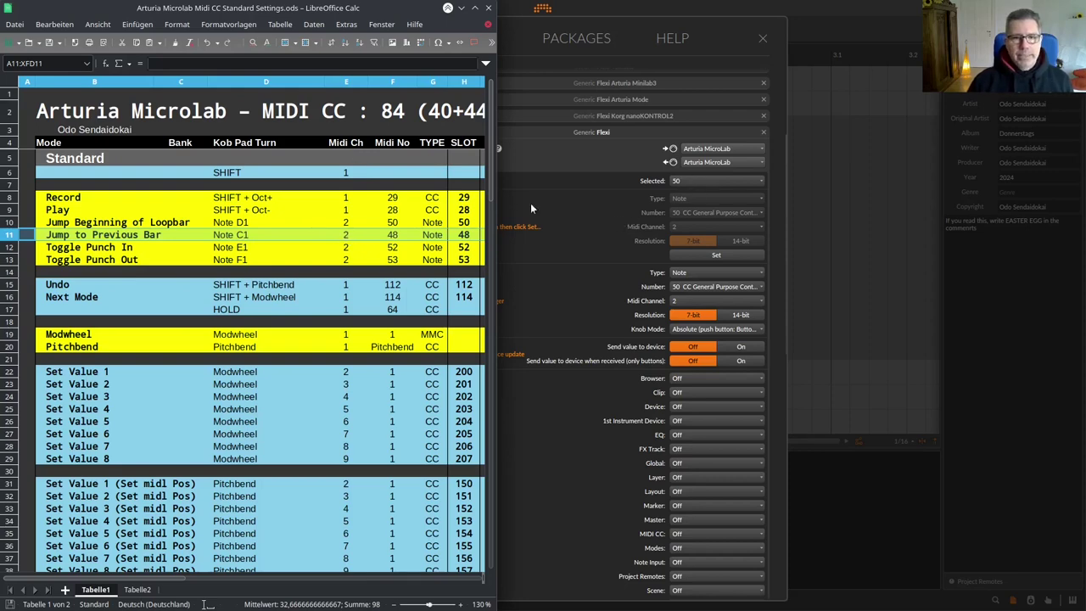
# Step: Select slot 48 of the Generic Flexi controller and assign the received Note 48 on MIDI channel 2 as its trigger
pyautogui.click(686, 182)
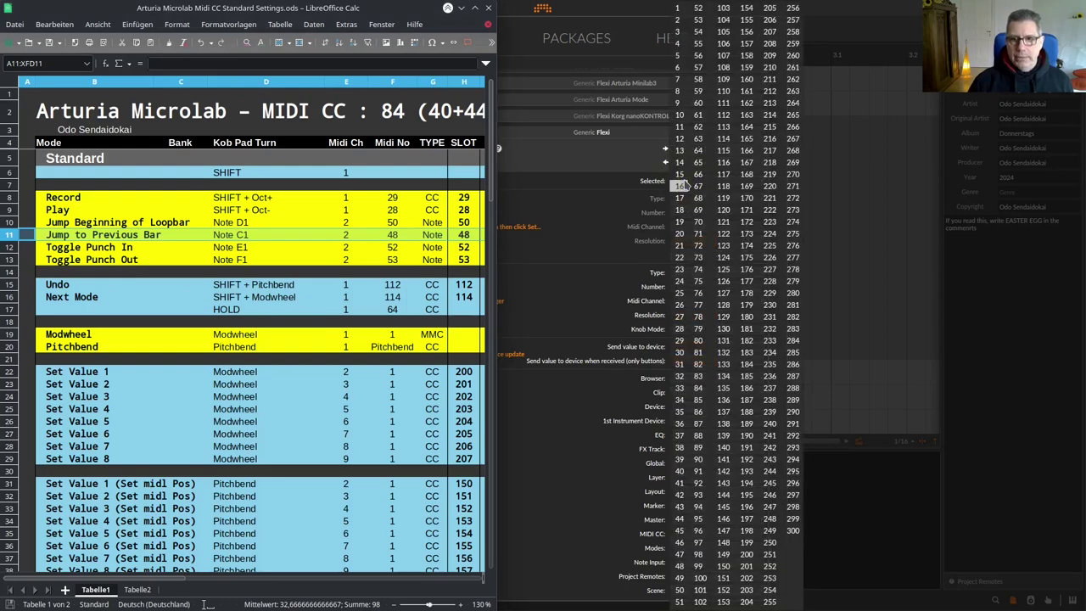
pyautogui.click(680, 567)
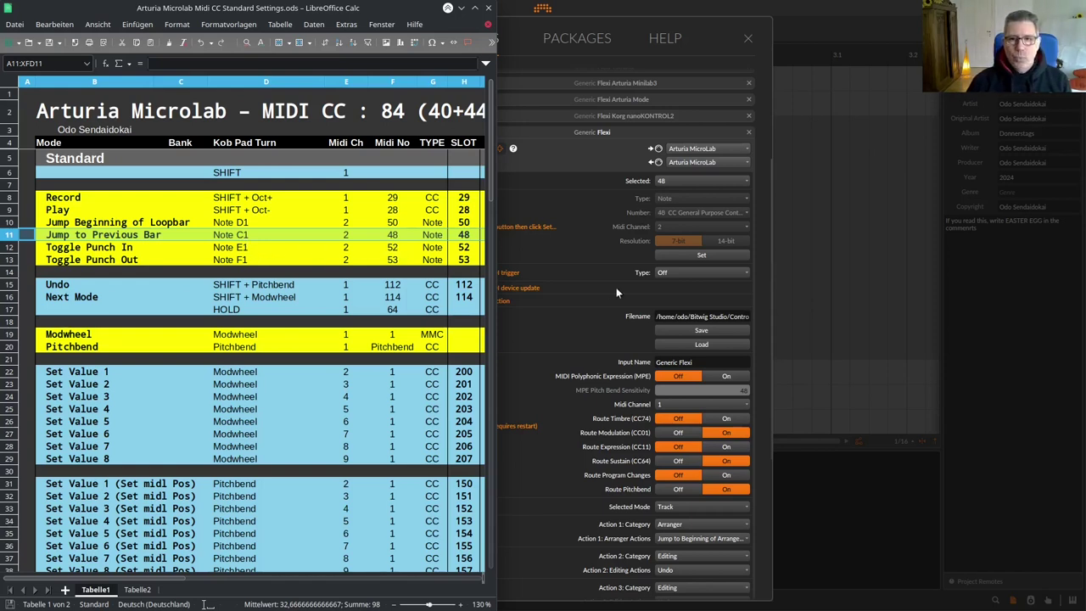
pyautogui.click(678, 254)
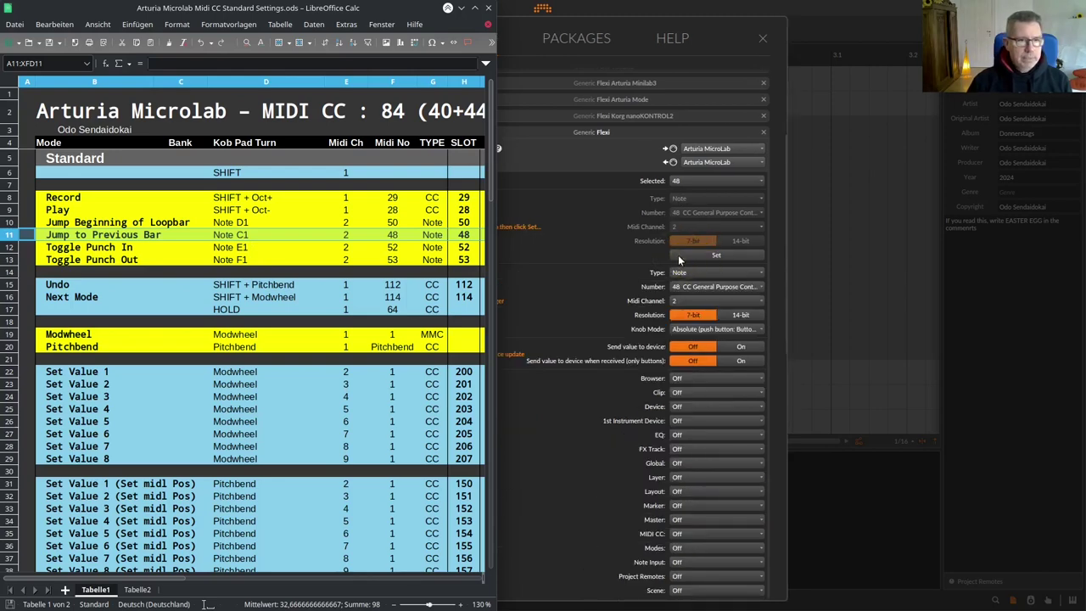
# Step: Set the Action 2 category to Arranger and its action to Jump to Beginning of Previous Bar
pyautogui.scroll(-15, 678, 255)
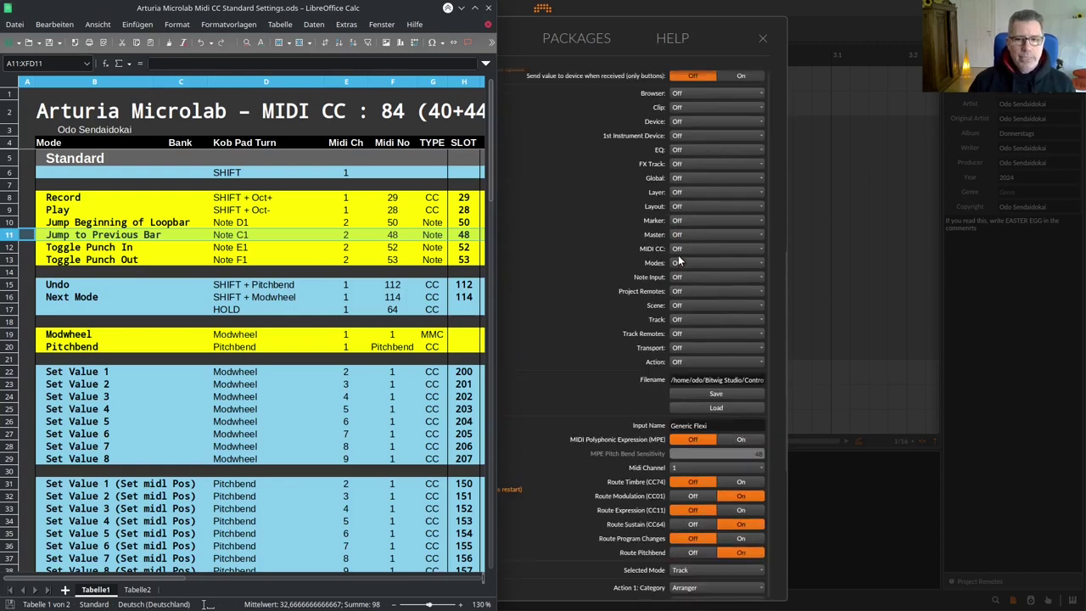
pyautogui.scroll(-3, 679, 260)
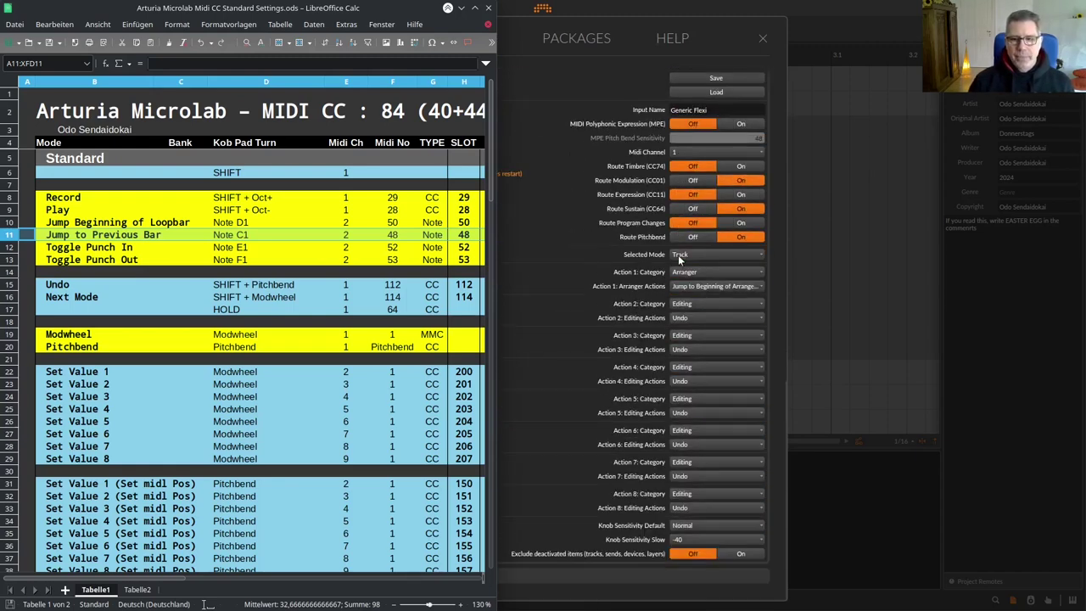
pyautogui.click(695, 303)
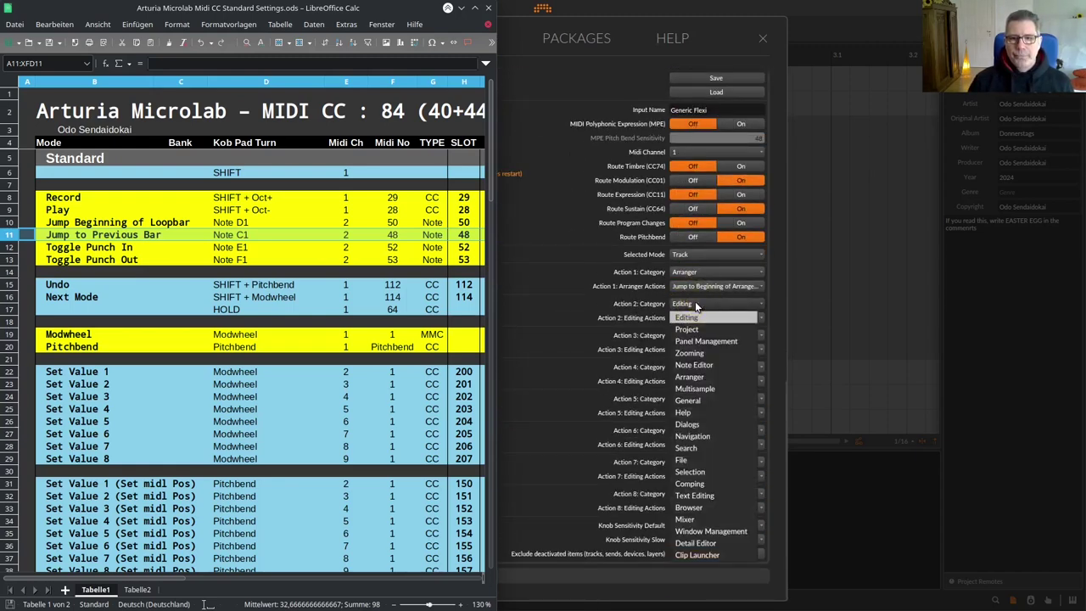
pyautogui.click(695, 376)
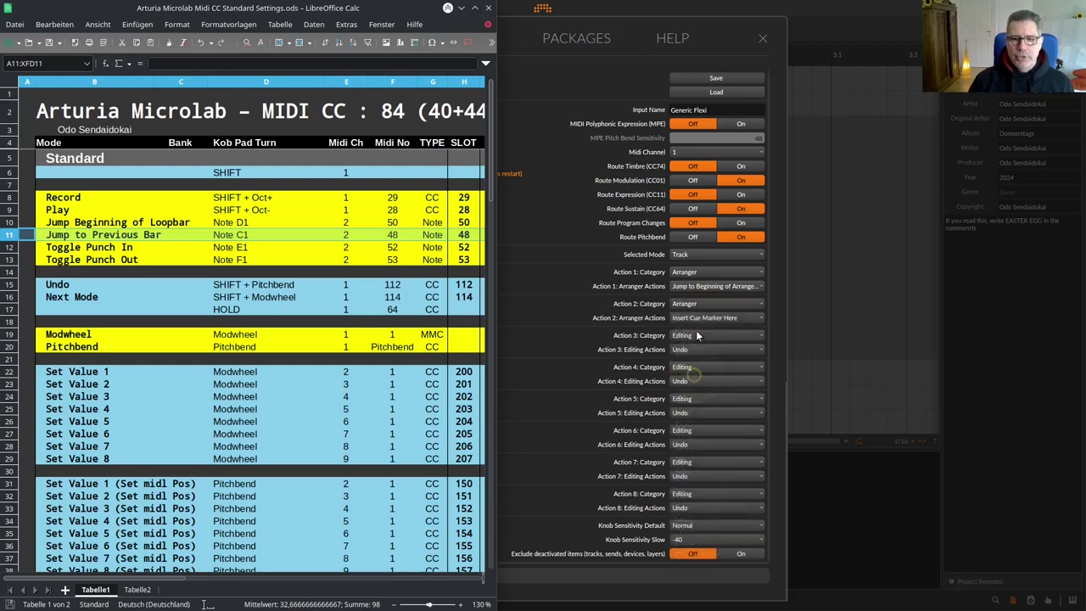
pyautogui.click(693, 318)
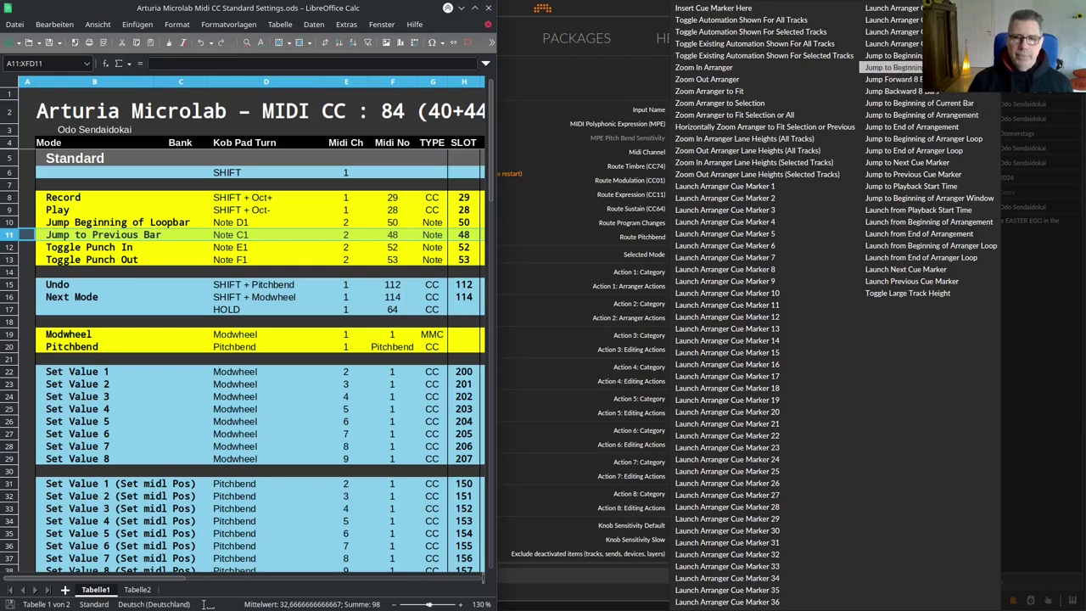
pyautogui.click(891, 67)
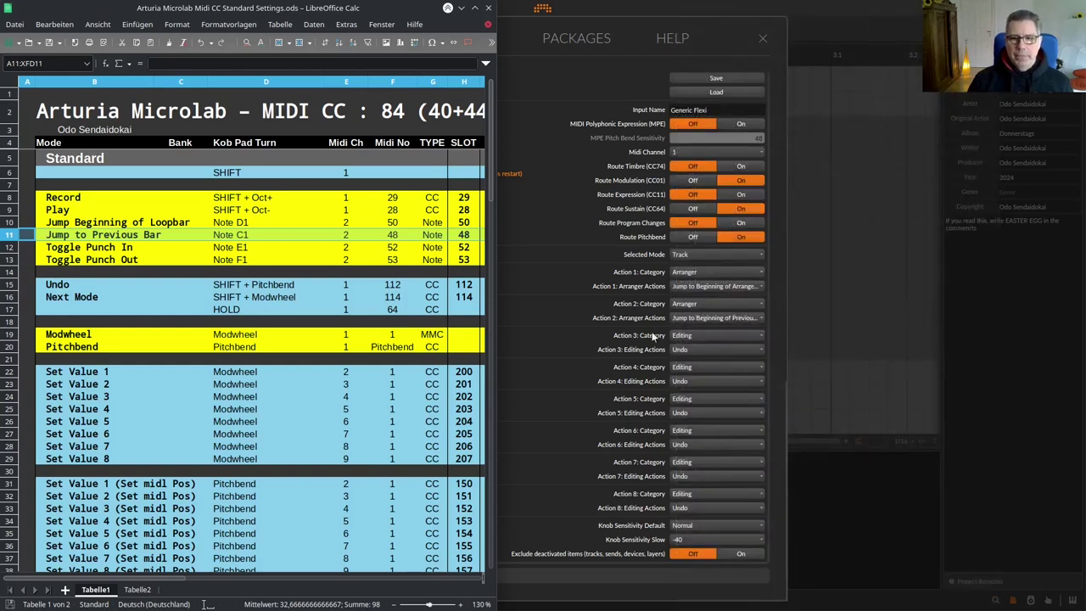
# Step: Set the Action function of slot 48 to Action: Execute Action 2
pyautogui.scroll(6, 616, 333)
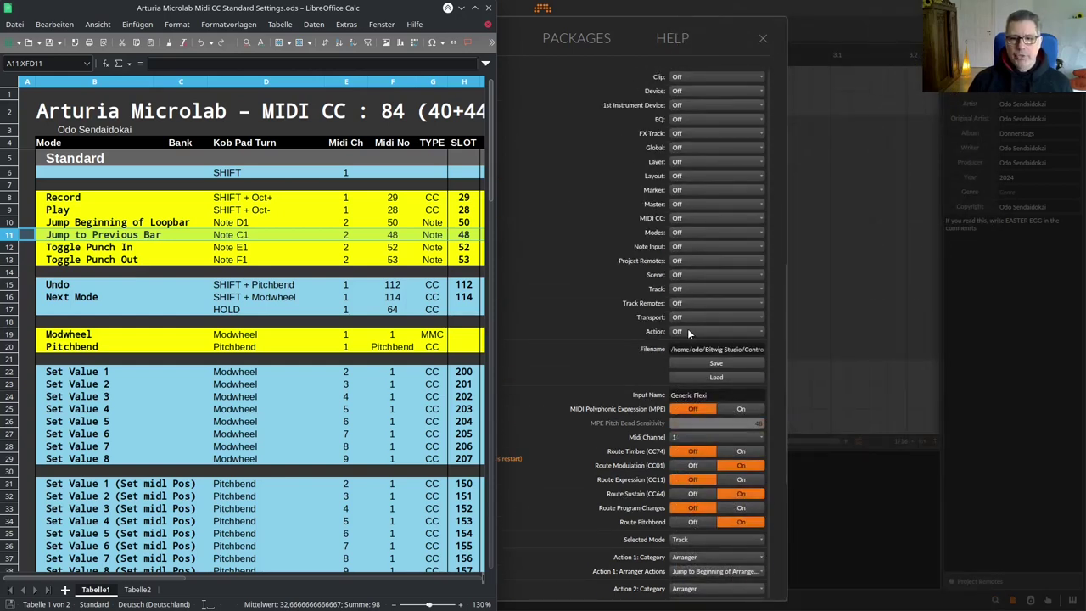
pyautogui.click(688, 330)
pyautogui.click(689, 370)
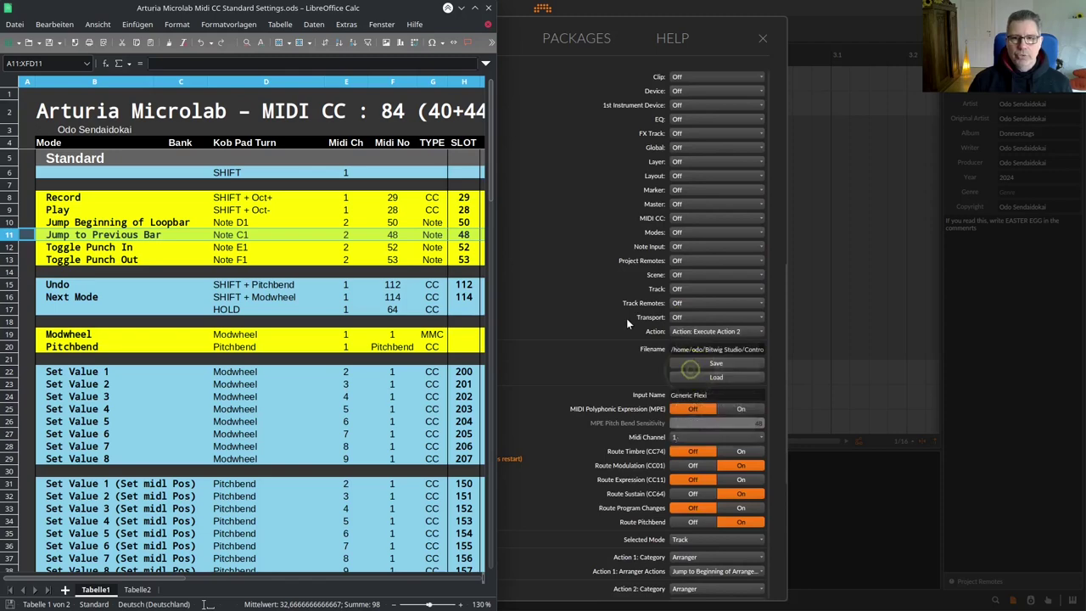
# Step: Return to the Generic Flexi slot settings and select the whole Toggle Punch In row in the spreadsheet
pyautogui.scroll(7, 626, 318)
pyautogui.scroll(-2, 627, 318)
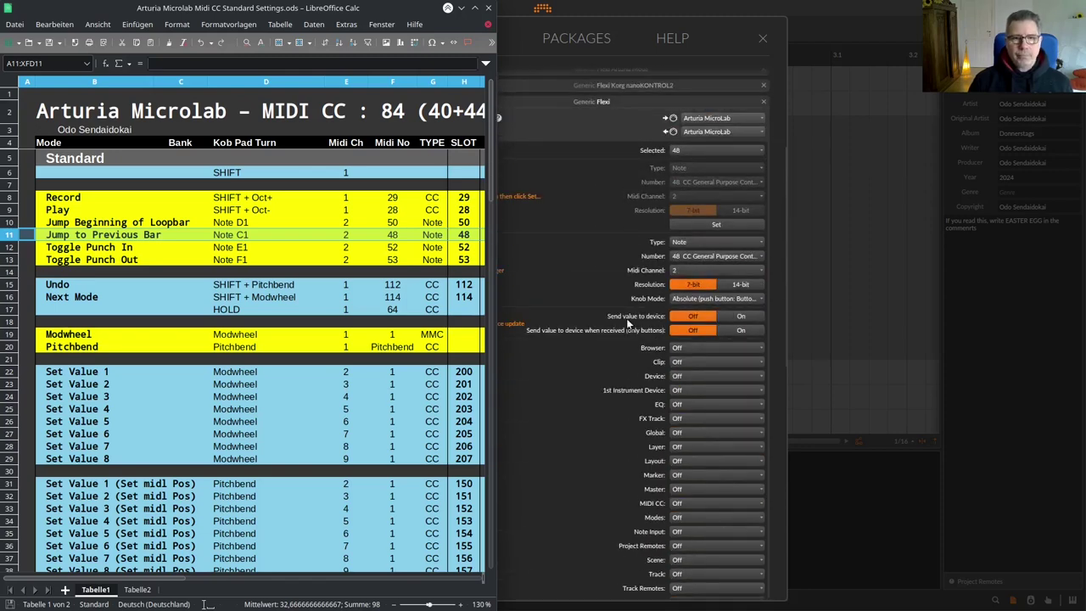
pyautogui.click(9, 247)
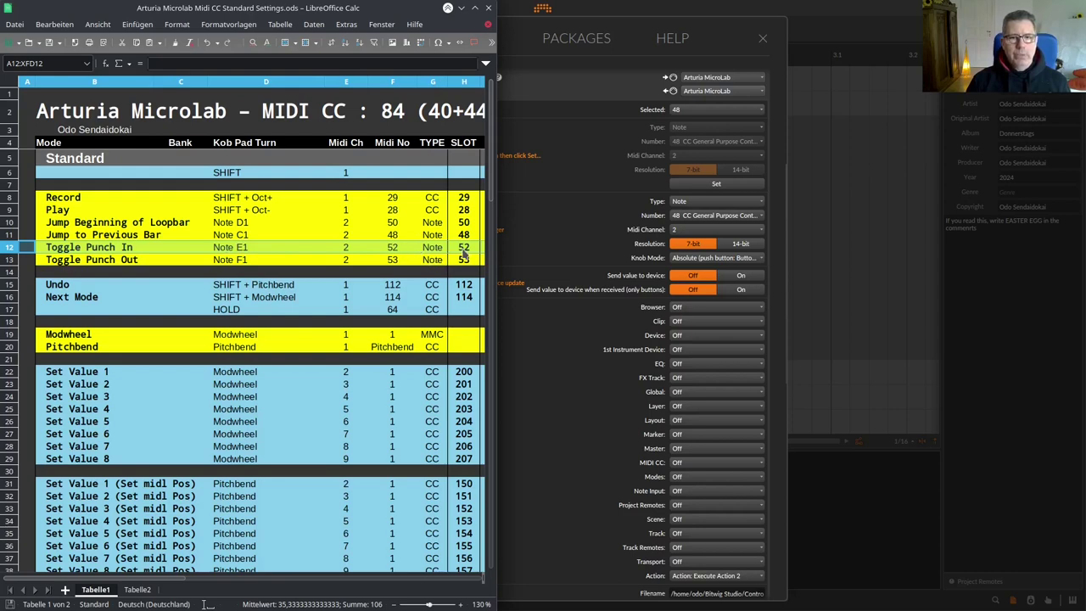
# Step: Assign the received Note 52 on MIDI channel 2 to slot 52 and set its Transport function to Transport: Toggle Punch In
pyautogui.click(692, 115)
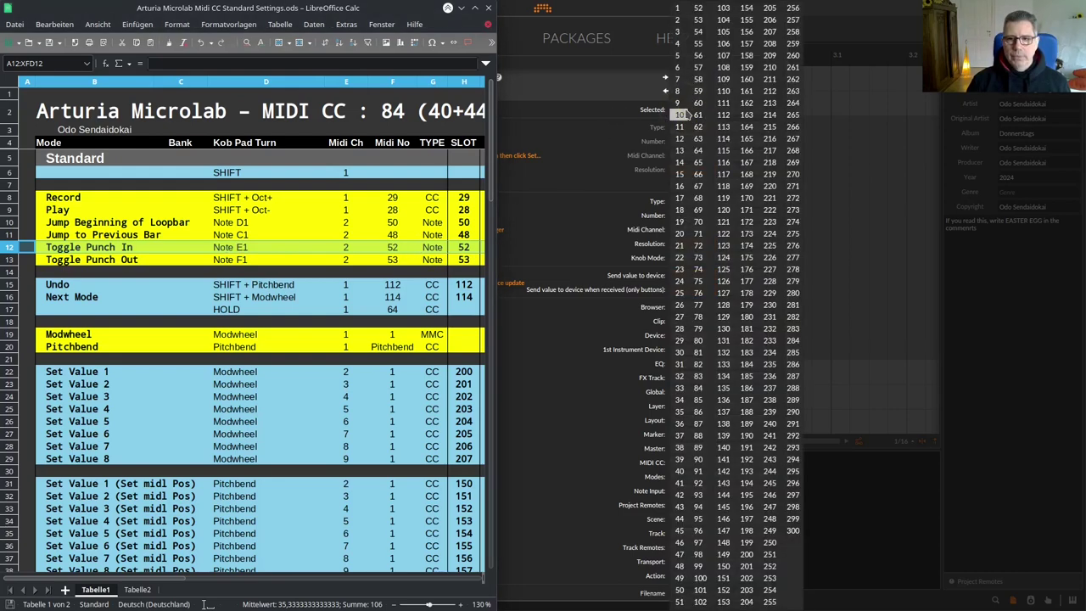
pyautogui.click(698, 8)
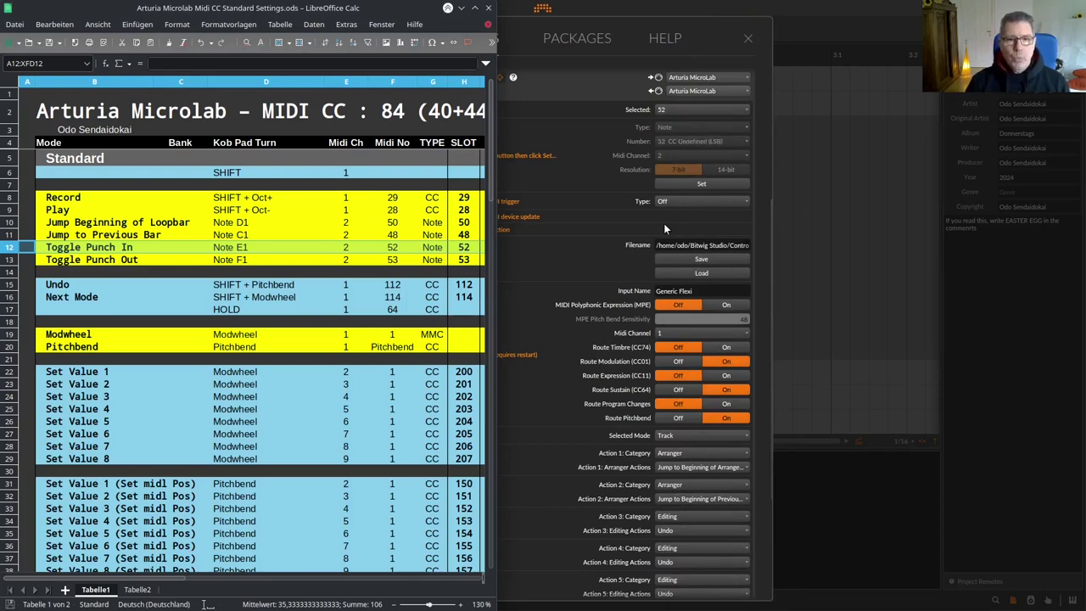
pyautogui.click(702, 184)
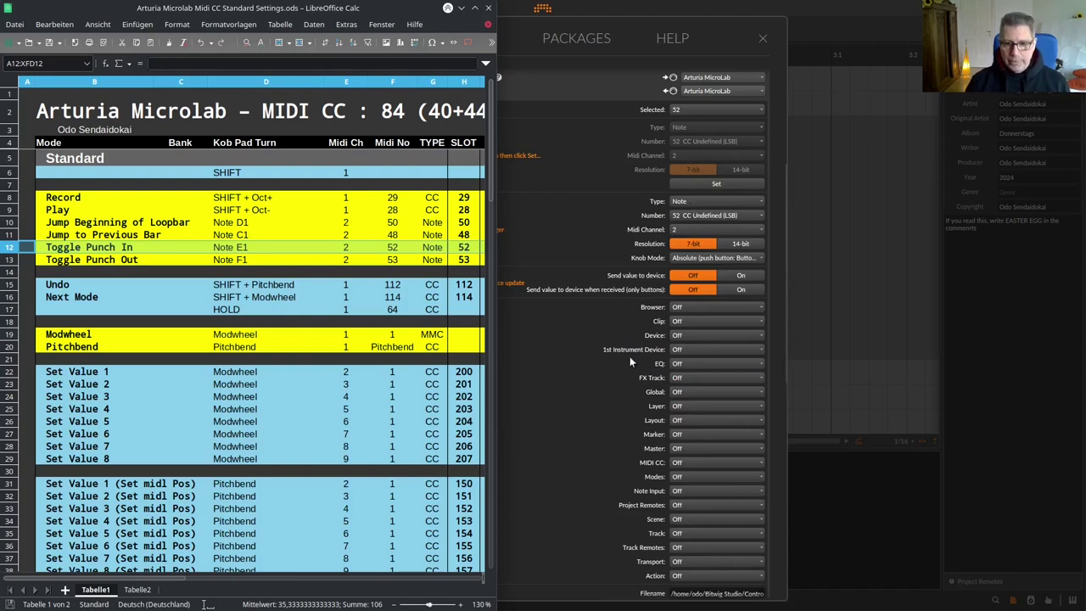
pyautogui.click(697, 562)
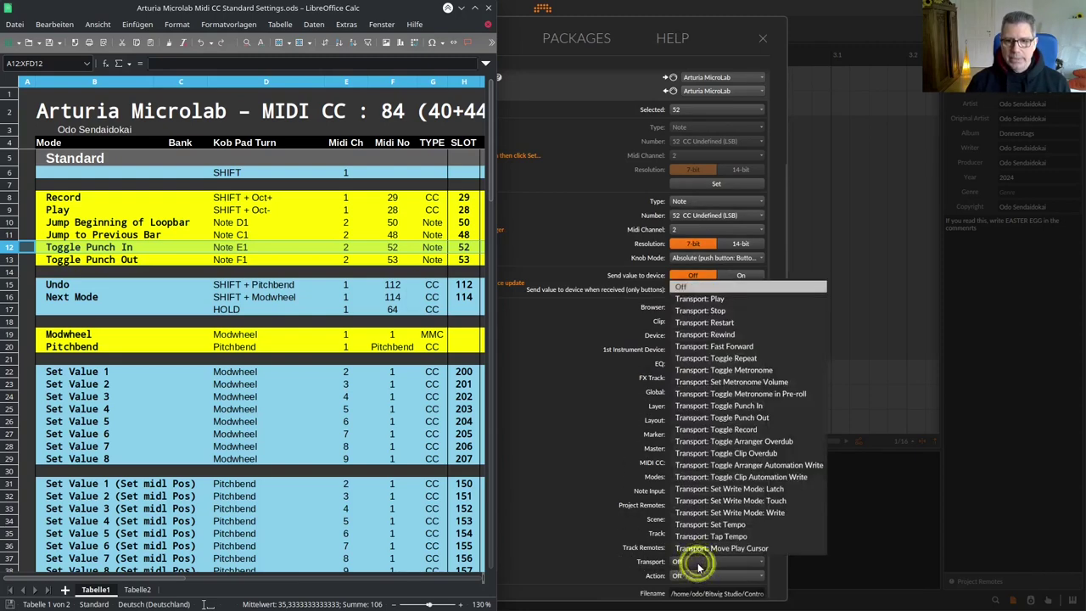
pyautogui.click(758, 408)
# Step: Select the Toggle Punch Out row, assign Note 53 on MIDI channel 2 to slot 53 and set its function to Transport: Toggle Punch Out
pyautogui.click(10, 259)
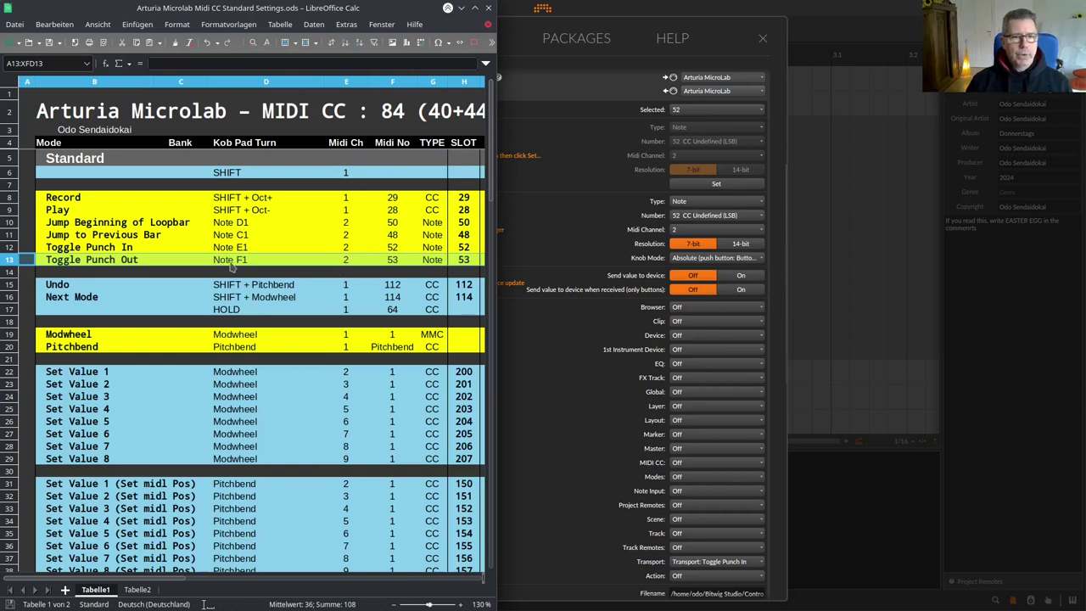
pyautogui.click(708, 111)
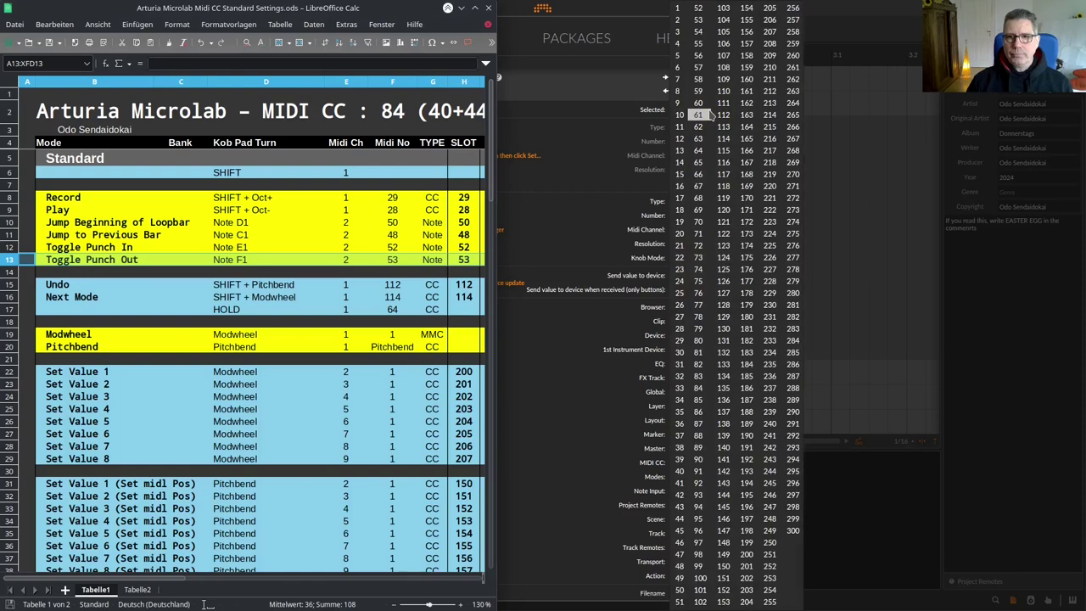
pyautogui.click(699, 19)
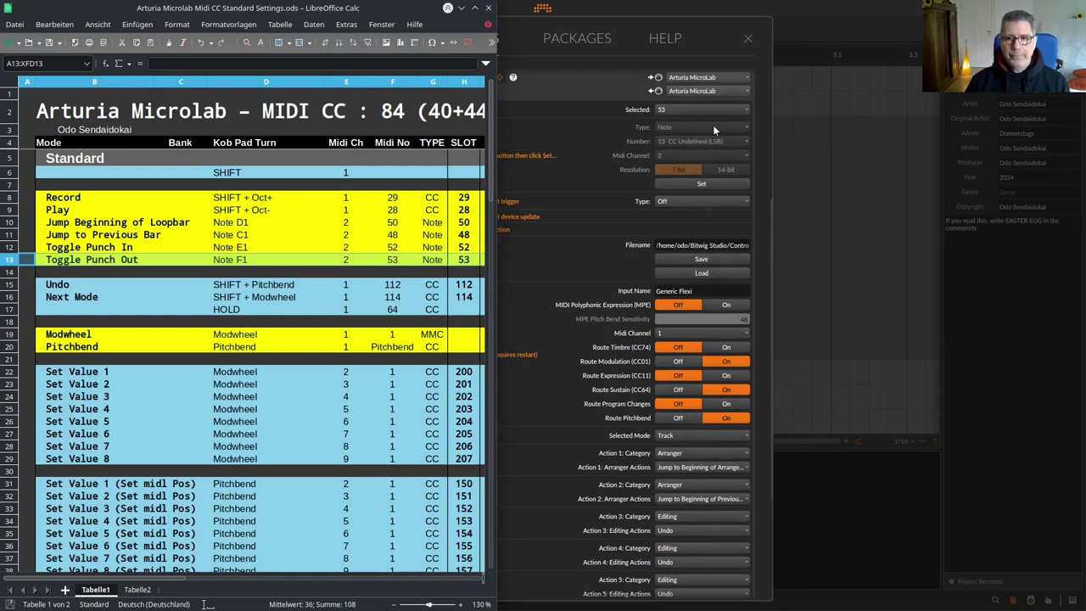
pyautogui.click(701, 183)
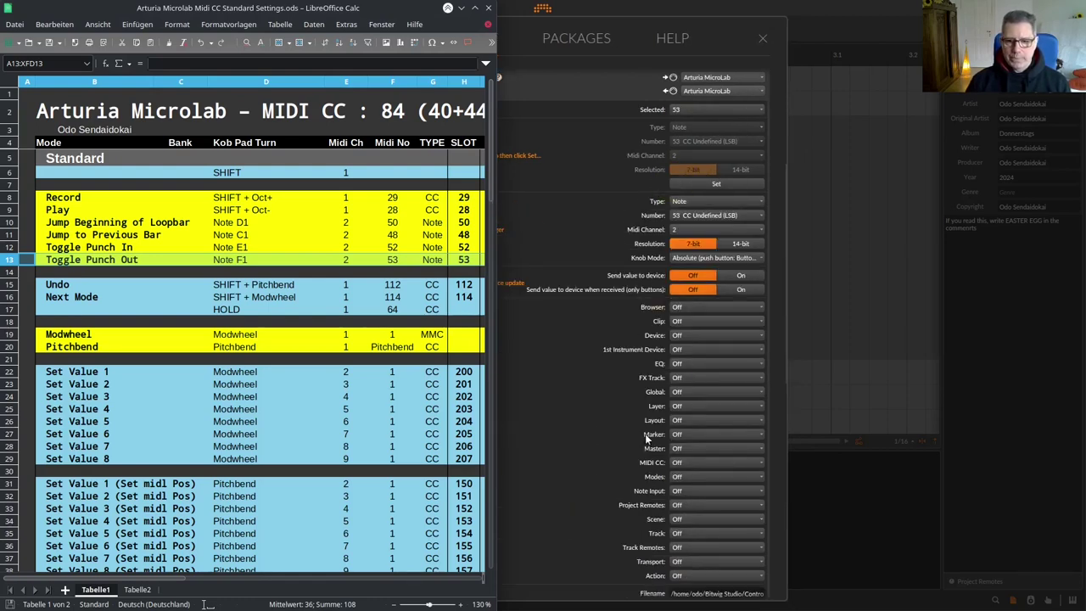
pyautogui.click(680, 562)
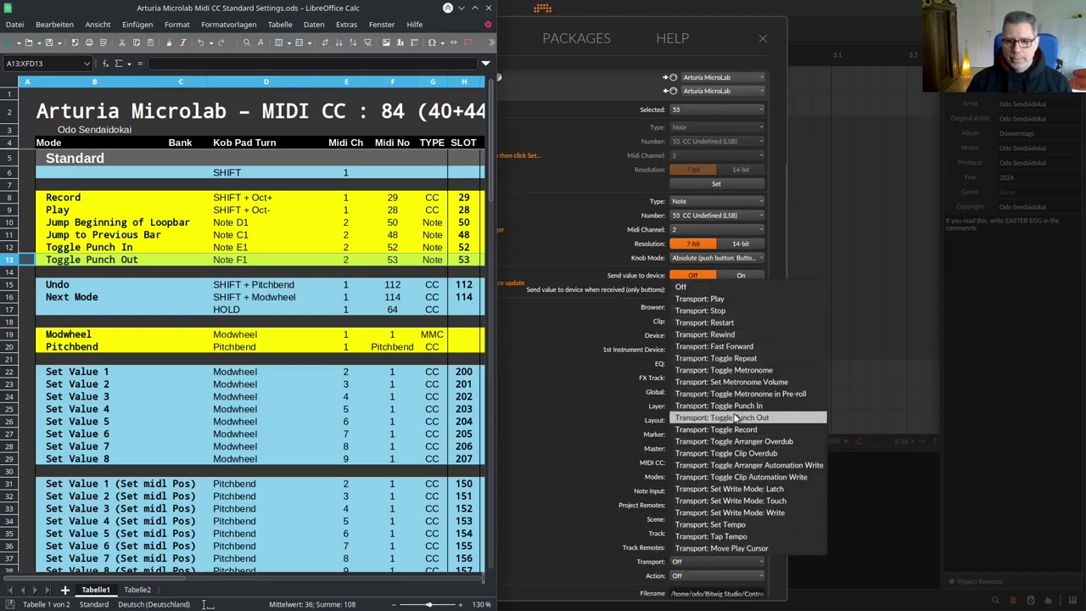
pyautogui.click(732, 416)
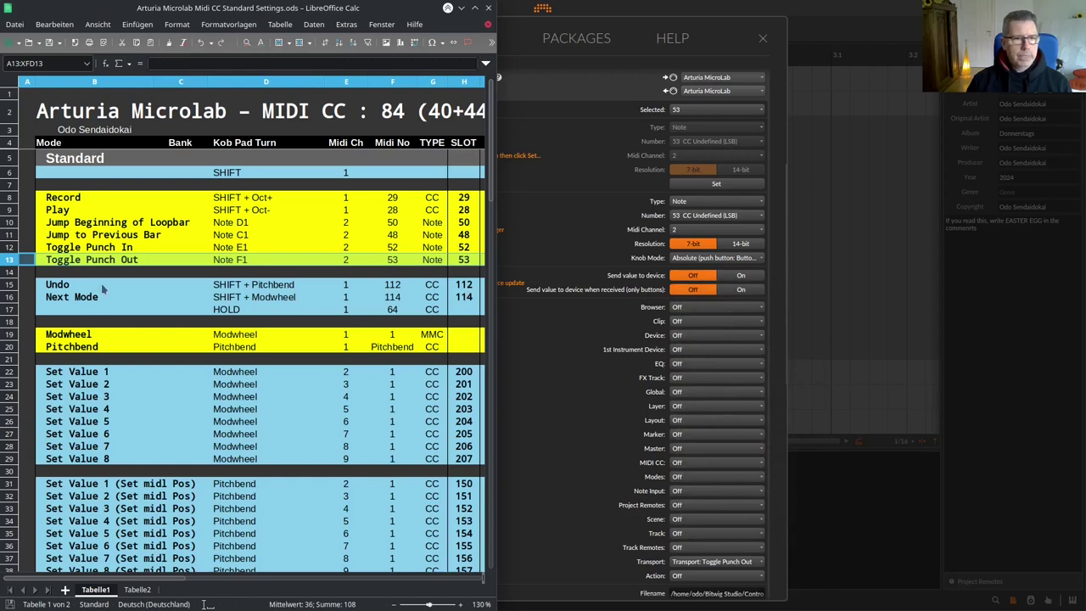
# Step: Select the Undo row, assign CC 112 on MIDI channel 1 to slot 112 and set its Global function to Global: Undo
pyautogui.click(10, 285)
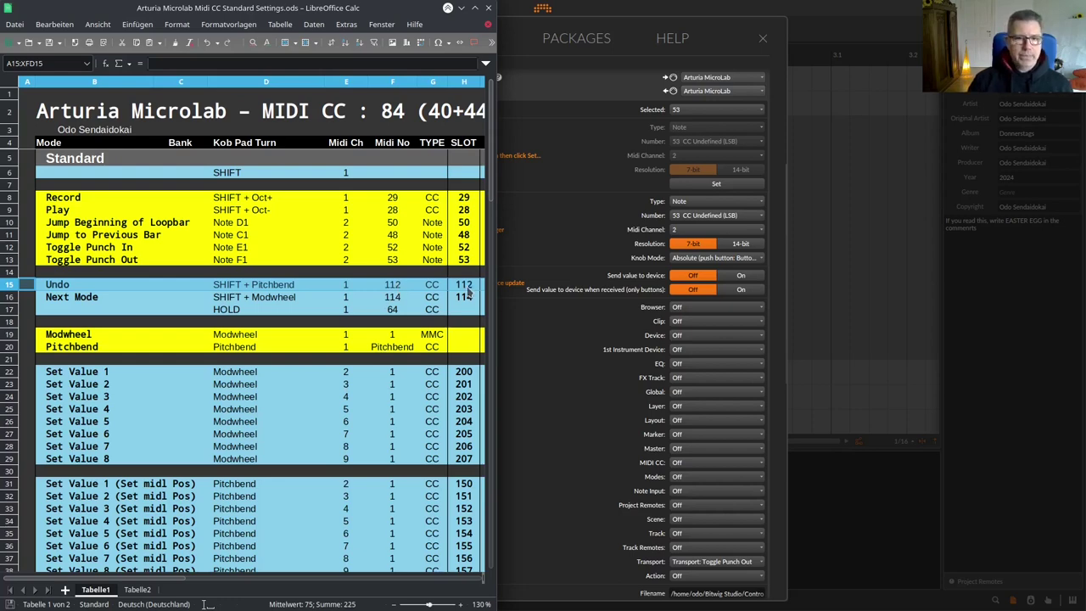
pyautogui.click(704, 109)
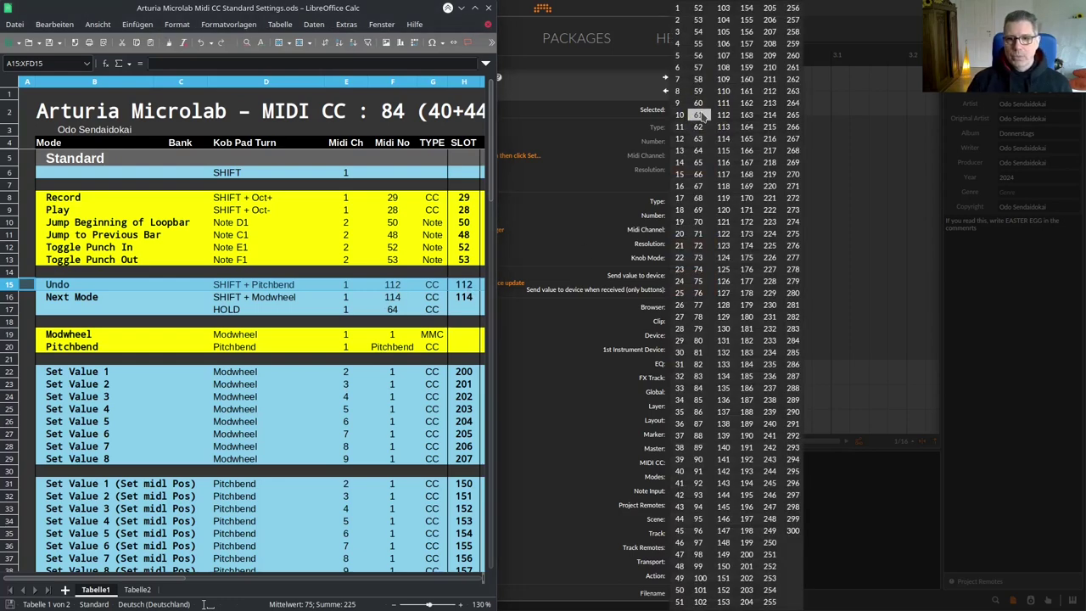
pyautogui.click(722, 114)
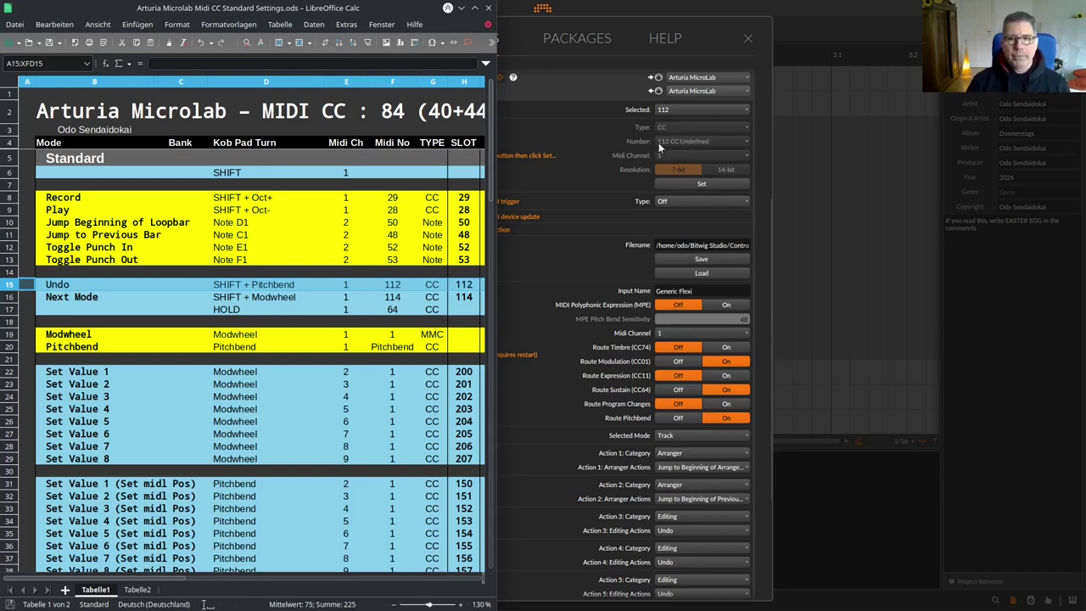
pyautogui.click(683, 185)
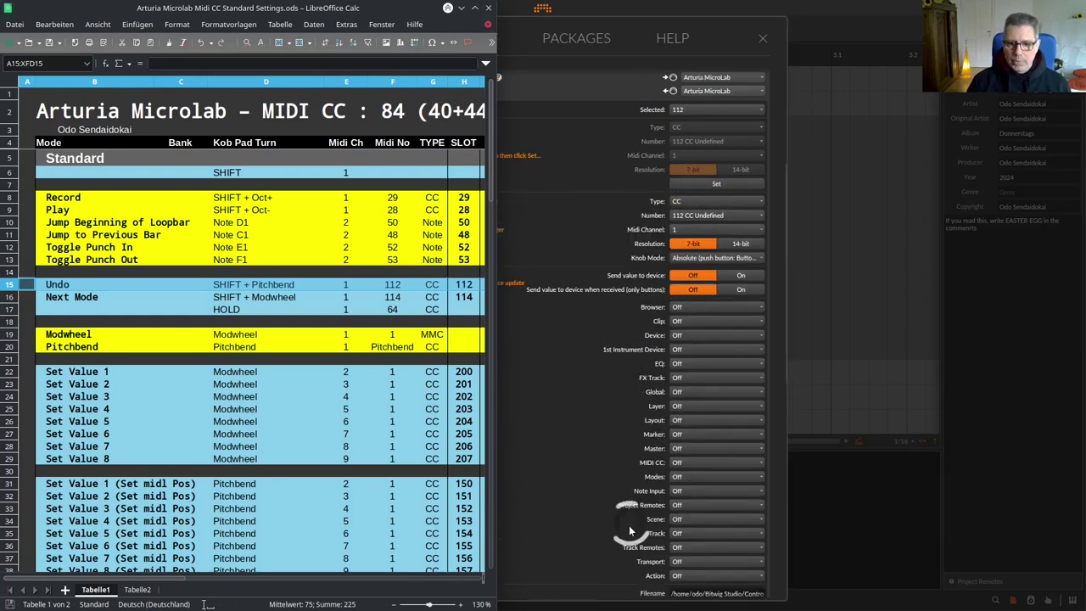
pyautogui.click(686, 392)
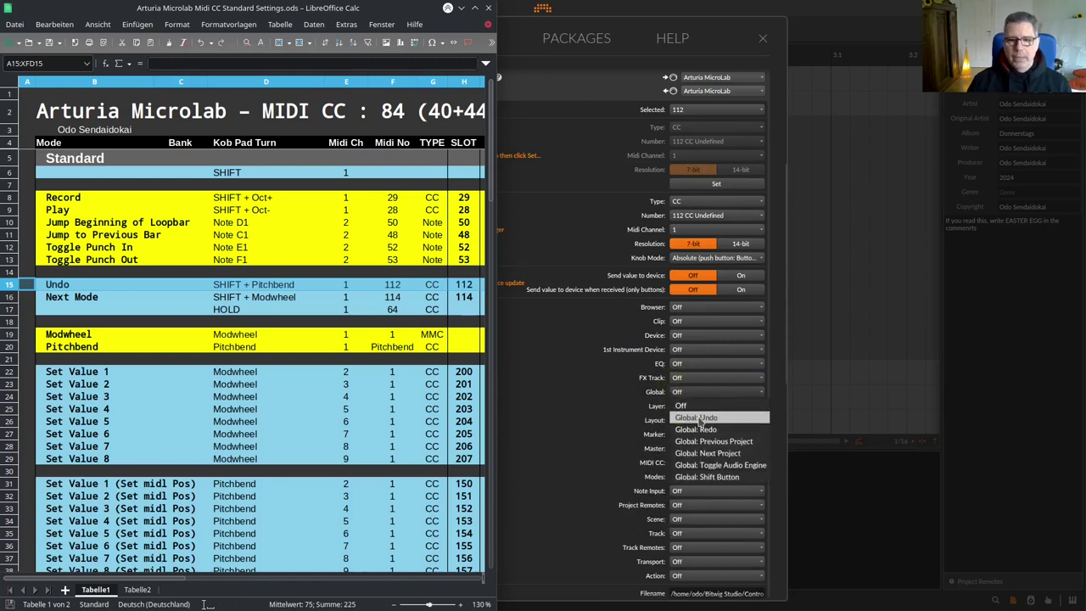
pyautogui.click(693, 416)
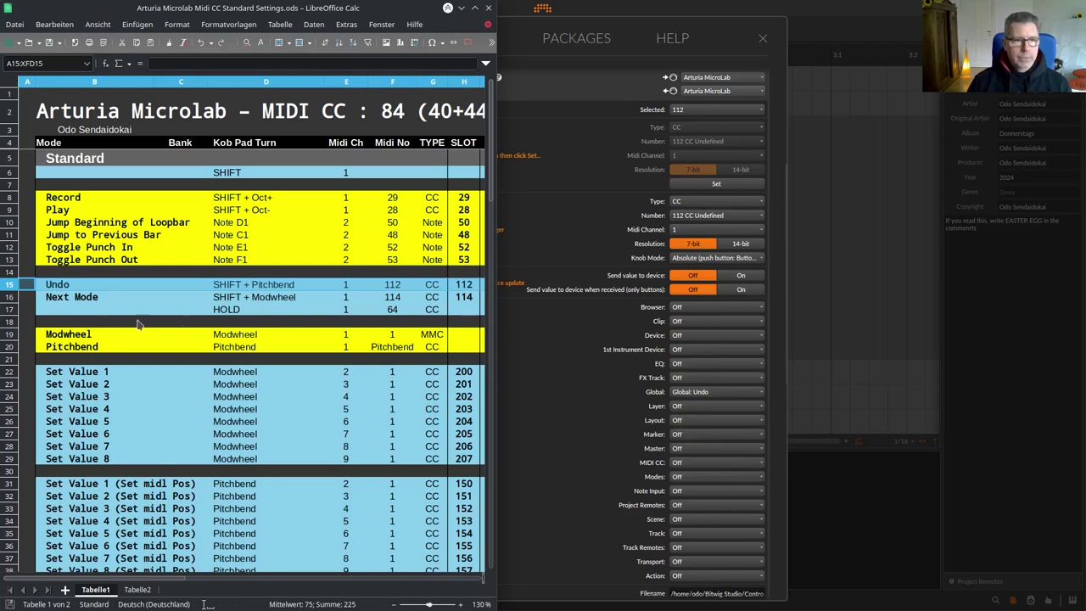
# Step: Select the Next Mode row, assign CC 114 on MIDI channel 1 to slot 114 and set its function to Modes: Select Next Mode
pyautogui.click(10, 297)
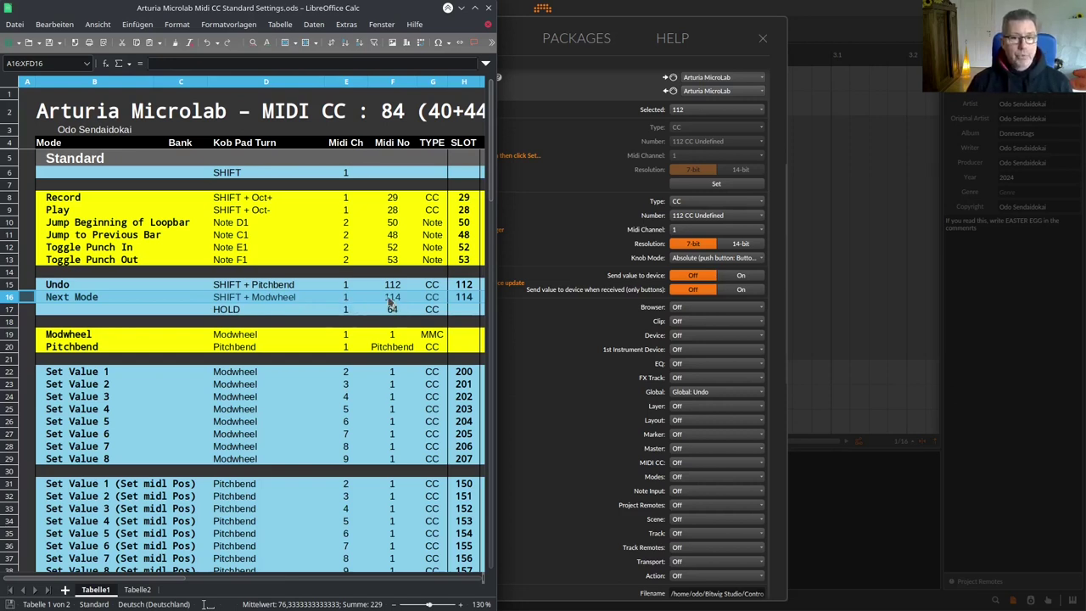
pyautogui.click(688, 109)
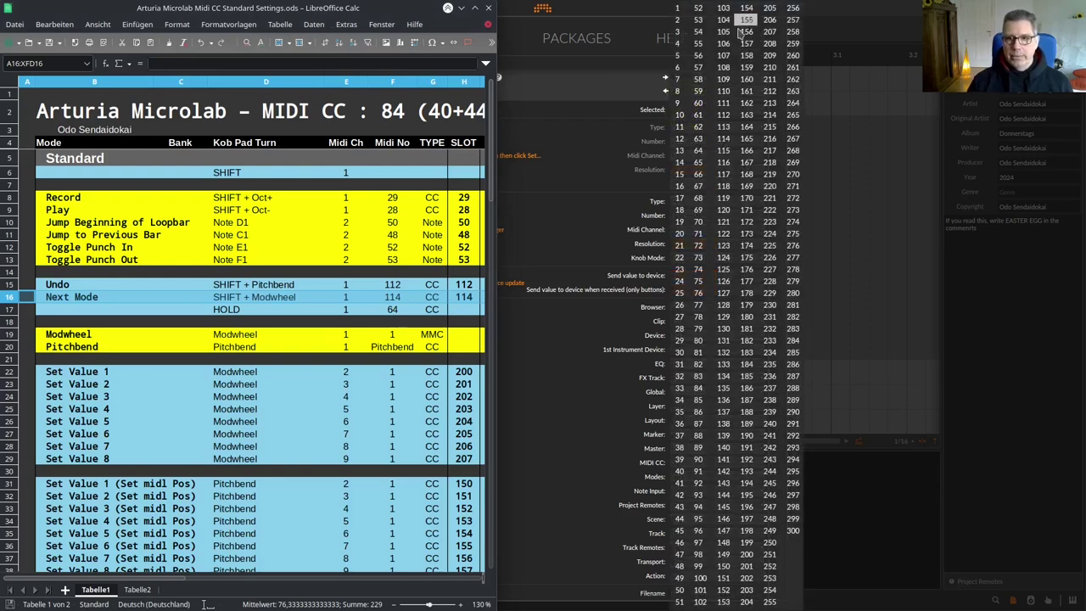
pyautogui.click(724, 139)
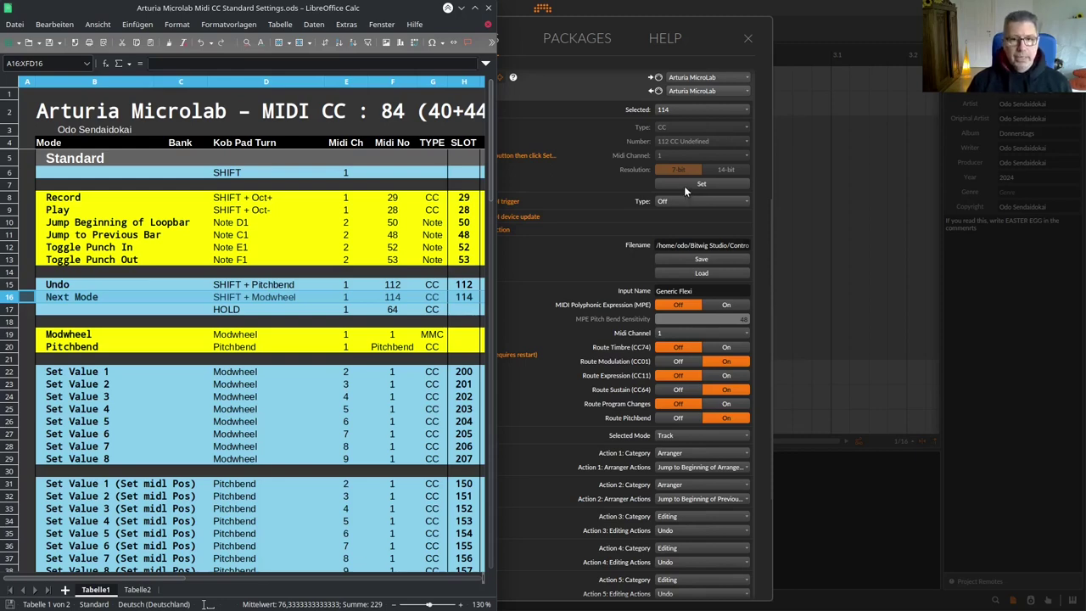
pyautogui.click(685, 186)
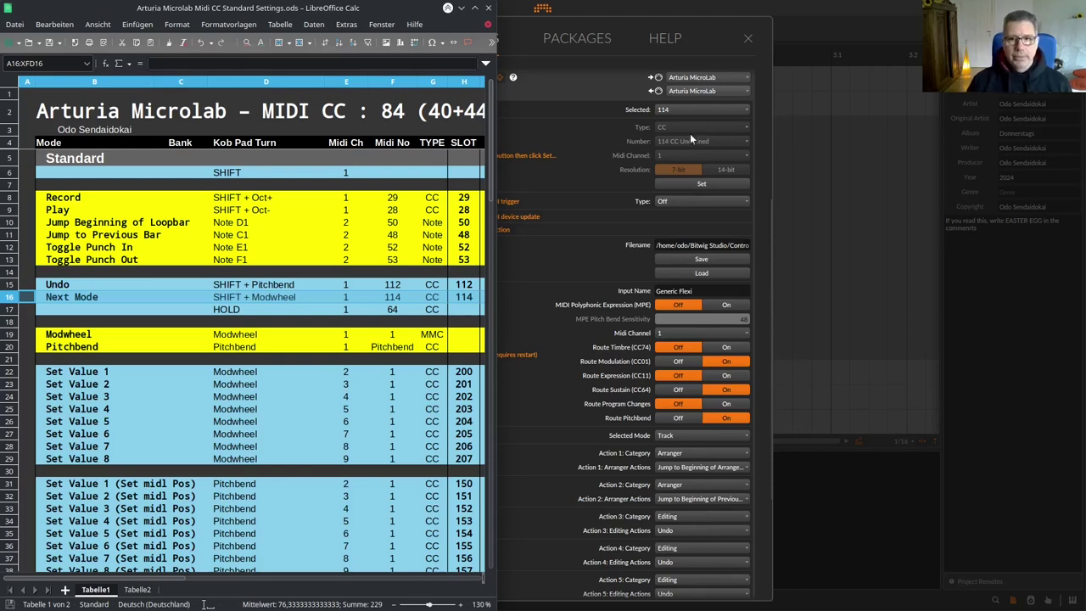
pyautogui.click(685, 182)
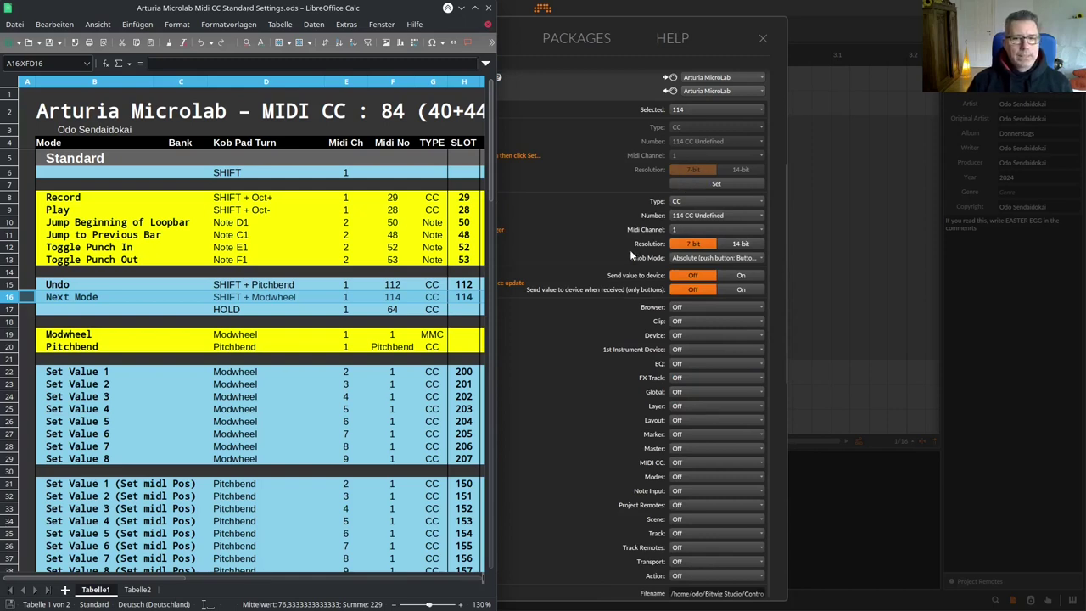
pyautogui.scroll(-3, 629, 249)
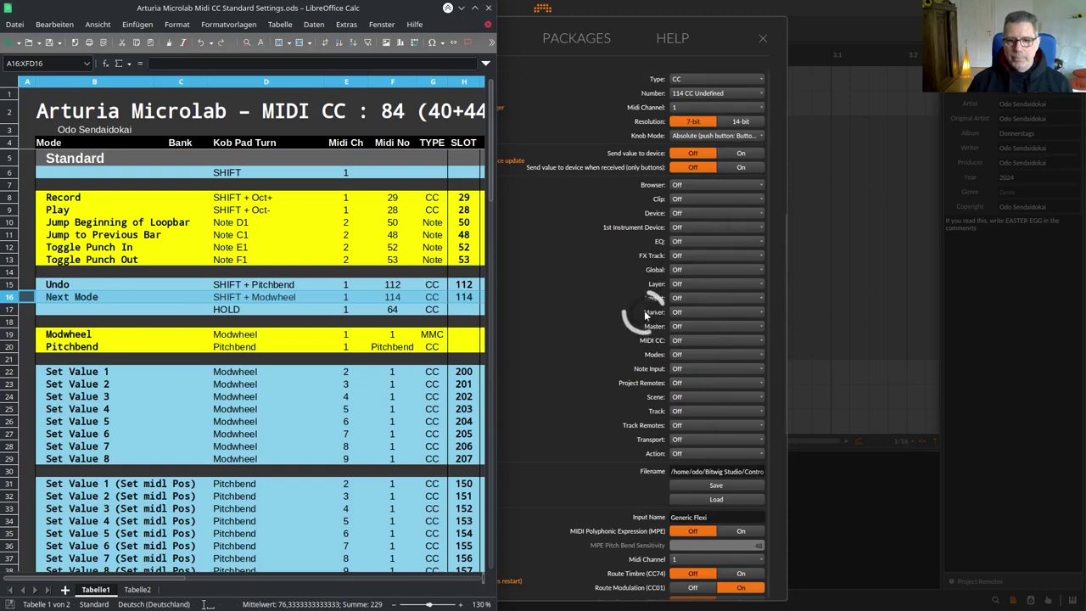
pyautogui.click(681, 353)
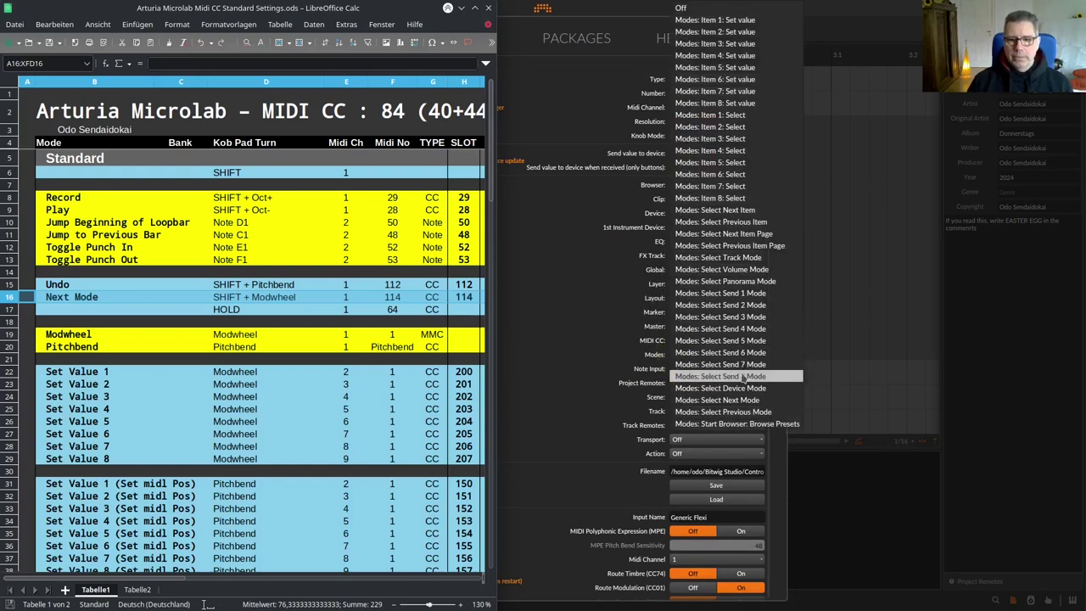
pyautogui.click(740, 402)
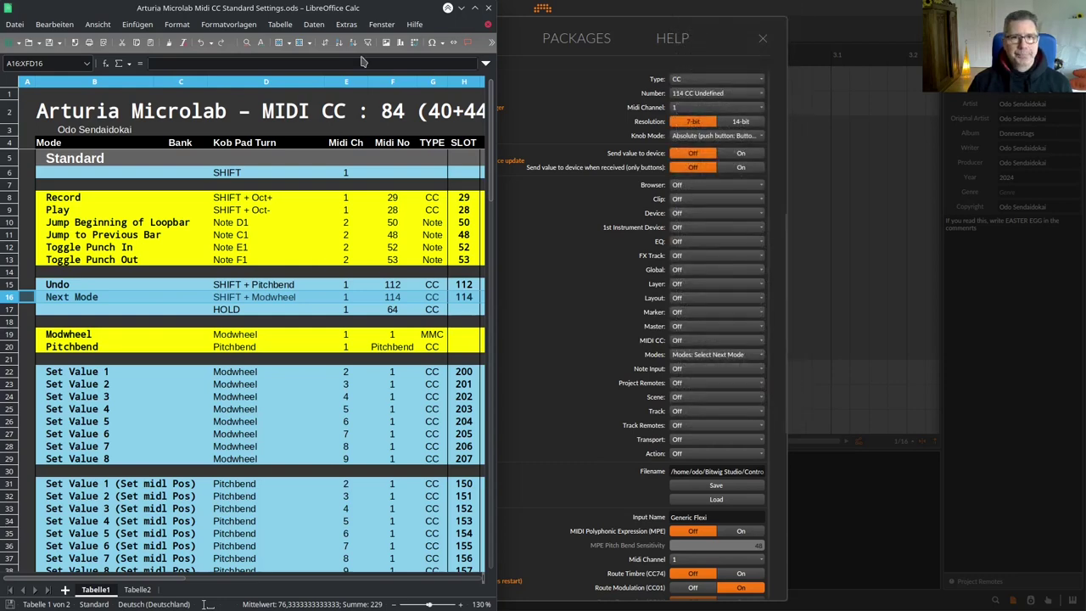
# Step: Close the controller settings and move the arranger's loop region so that it starts at bar 5
pyautogui.moveTo(234, 5); pyautogui.dragTo(246, 190)
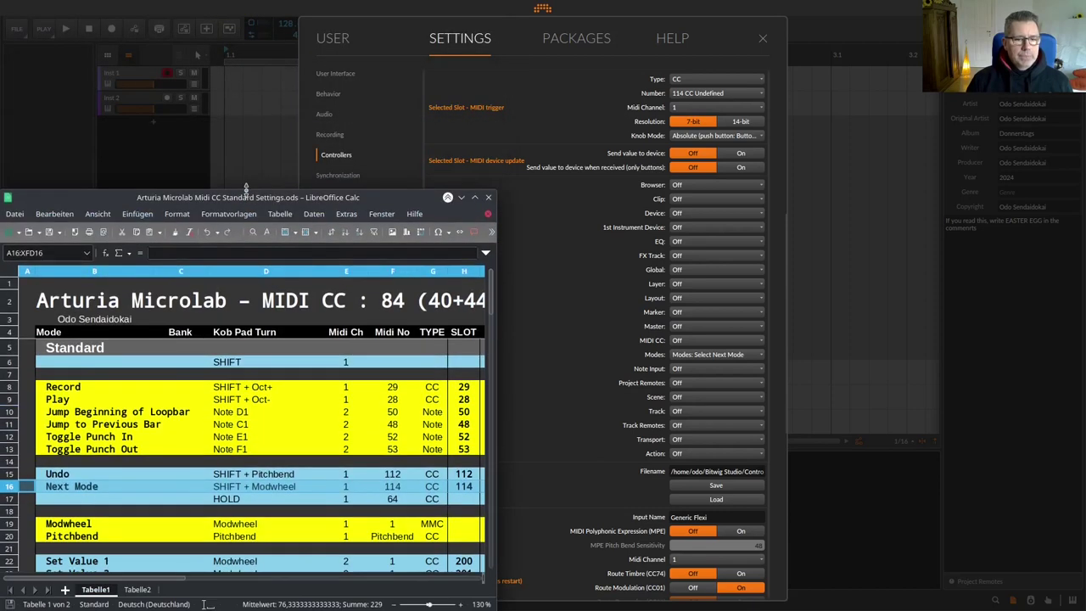
pyautogui.click(766, 38)
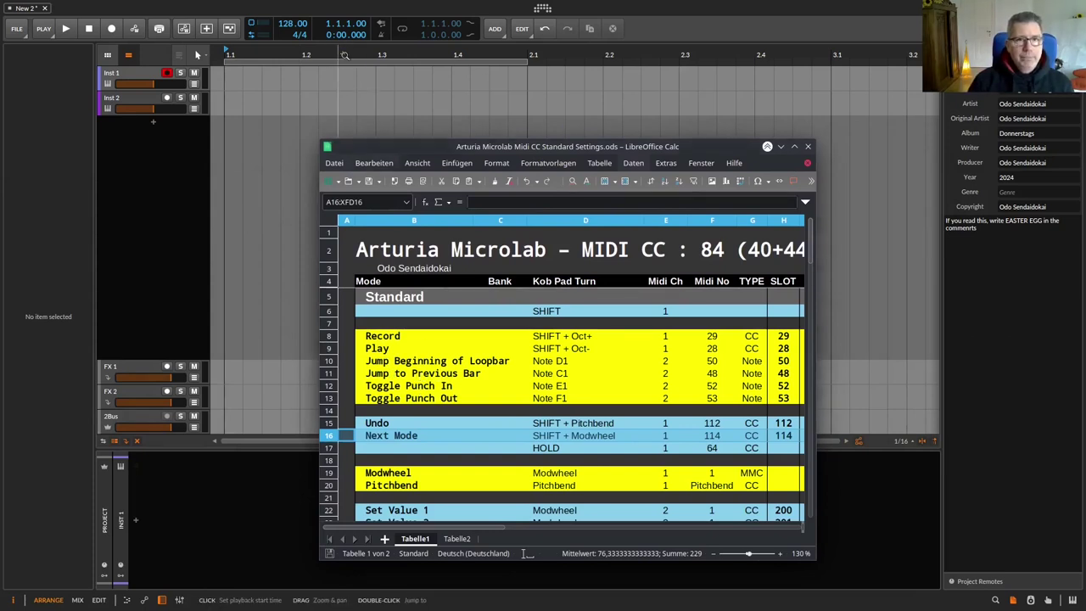
pyautogui.moveTo(344, 55); pyautogui.dragTo(345, 31)
pyautogui.moveTo(258, 61); pyautogui.dragTo(448, 62)
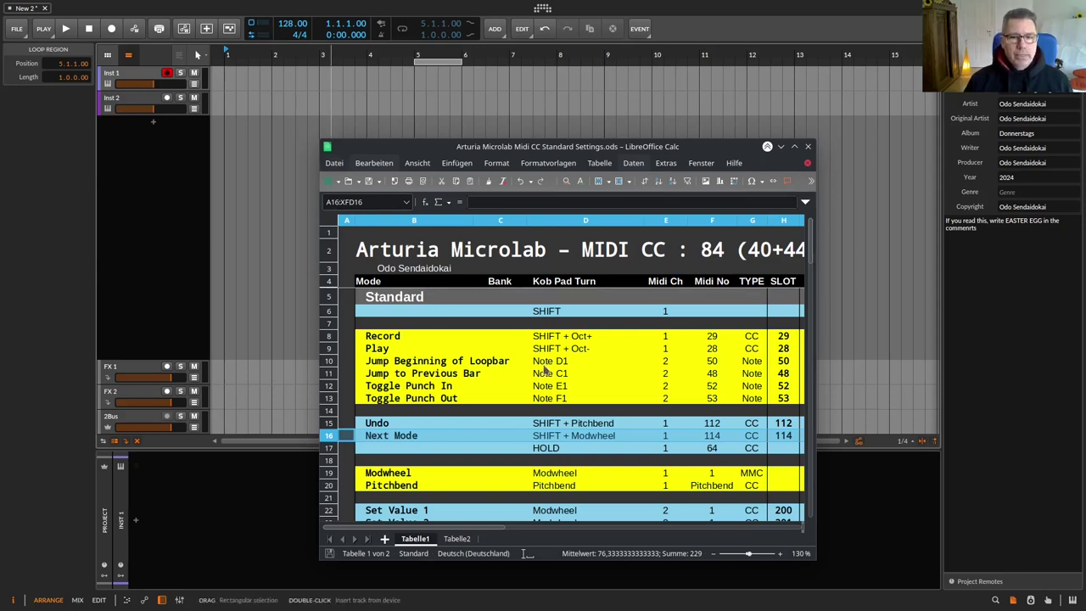
# Step: Start playback, record a short clip on the Inst 1 track and stop the transport
pyautogui.press('space')
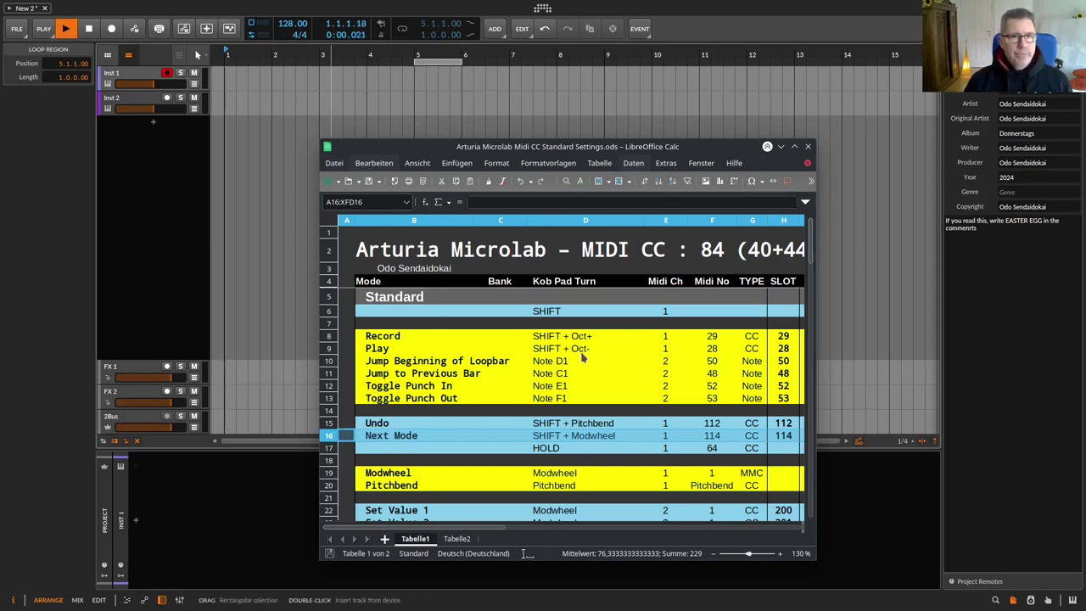
pyautogui.press('space')
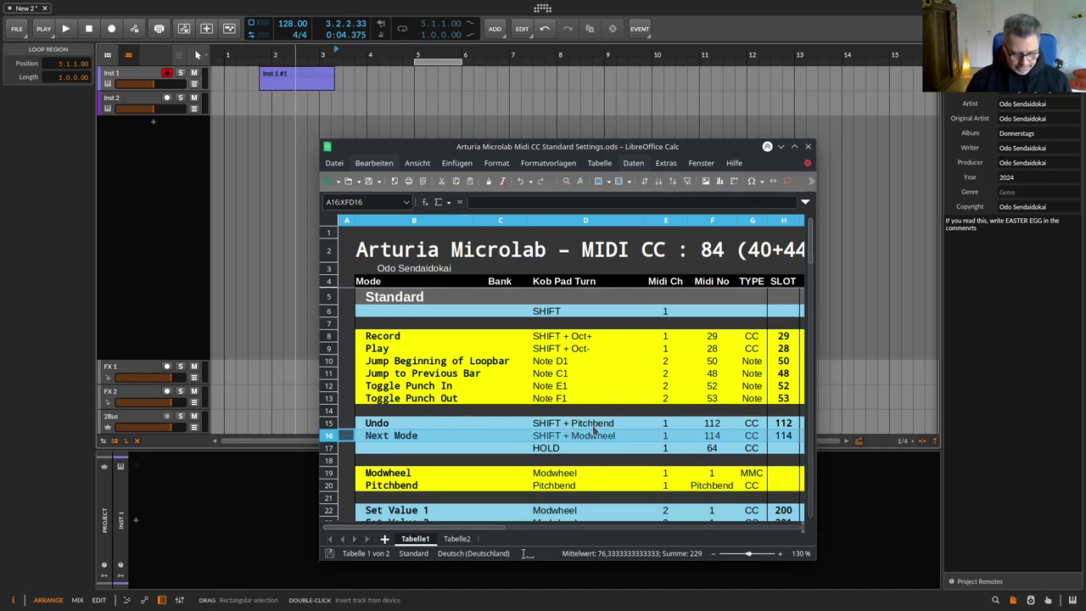
# Step: Undo the last three changes, including the recorded clip and the loop region move, and redo them all; repeat this cycle once
pyautogui.hotkey('ctrl', 'z')
pyautogui.hotkey('ctrl', 'z')
pyautogui.hotkey('ctrl', 'z')
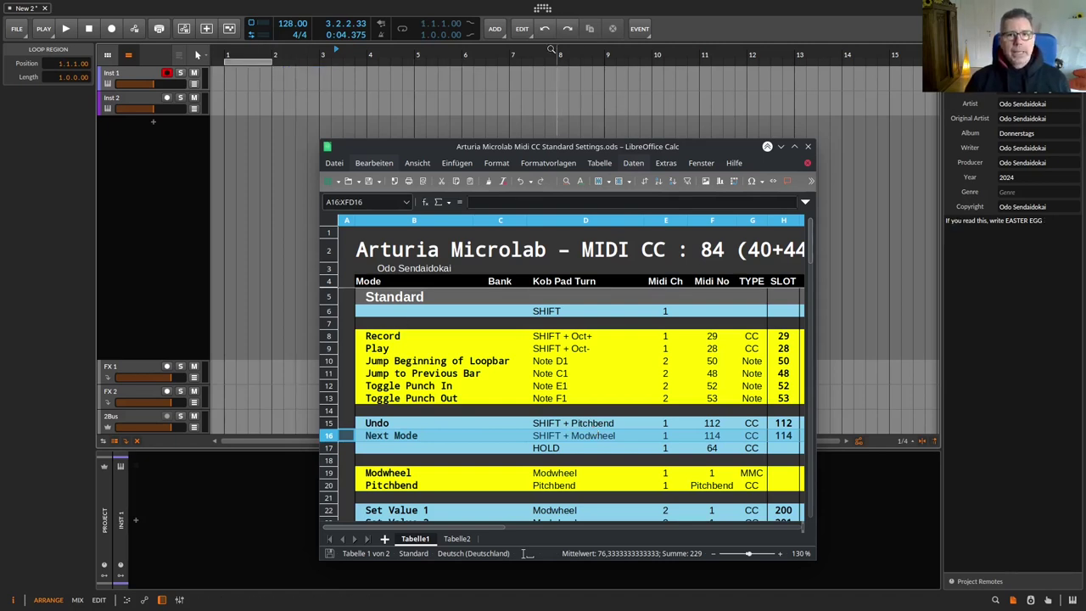
pyautogui.click(568, 29)
pyautogui.click(568, 29)
pyautogui.click(569, 29)
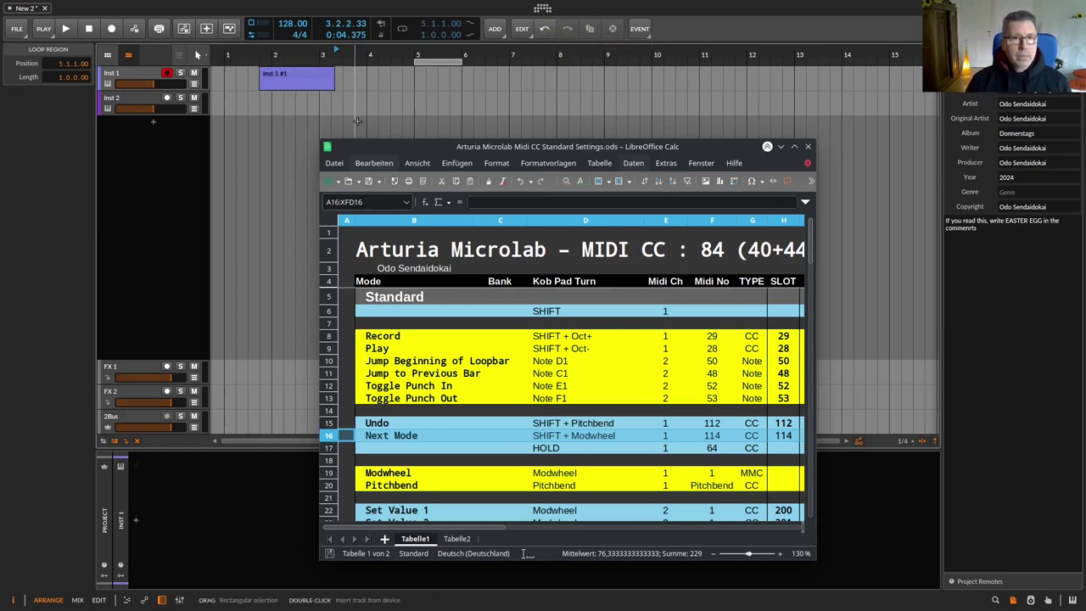
pyautogui.hotkey('ctrl', 'z')
pyautogui.hotkey('ctrl', 'z')
pyautogui.hotkey('ctrl', 'z')
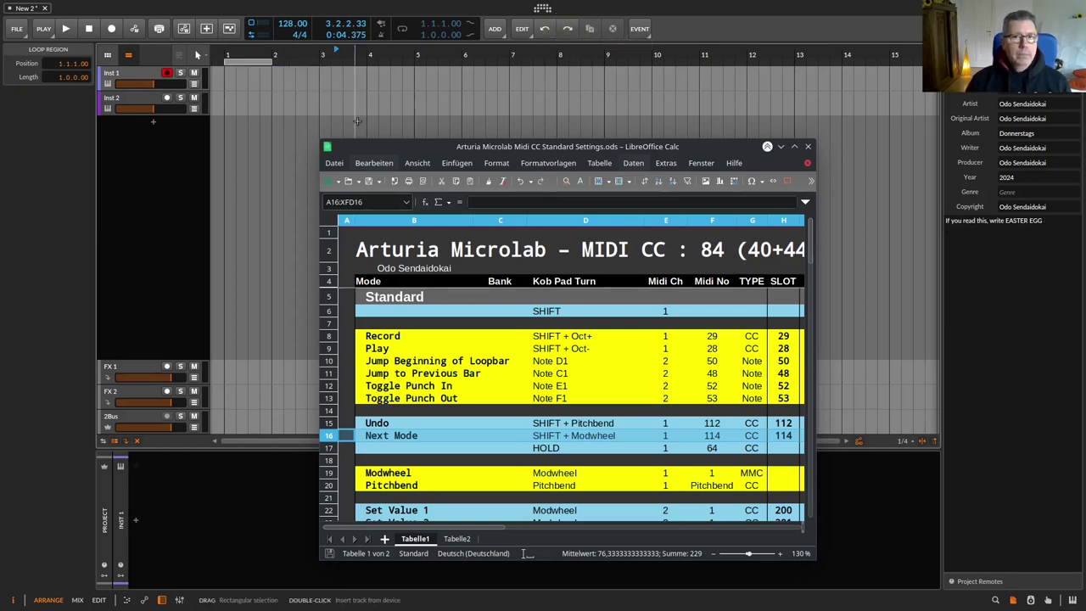
pyautogui.click(569, 29)
pyautogui.click(569, 29)
pyautogui.click(569, 29)
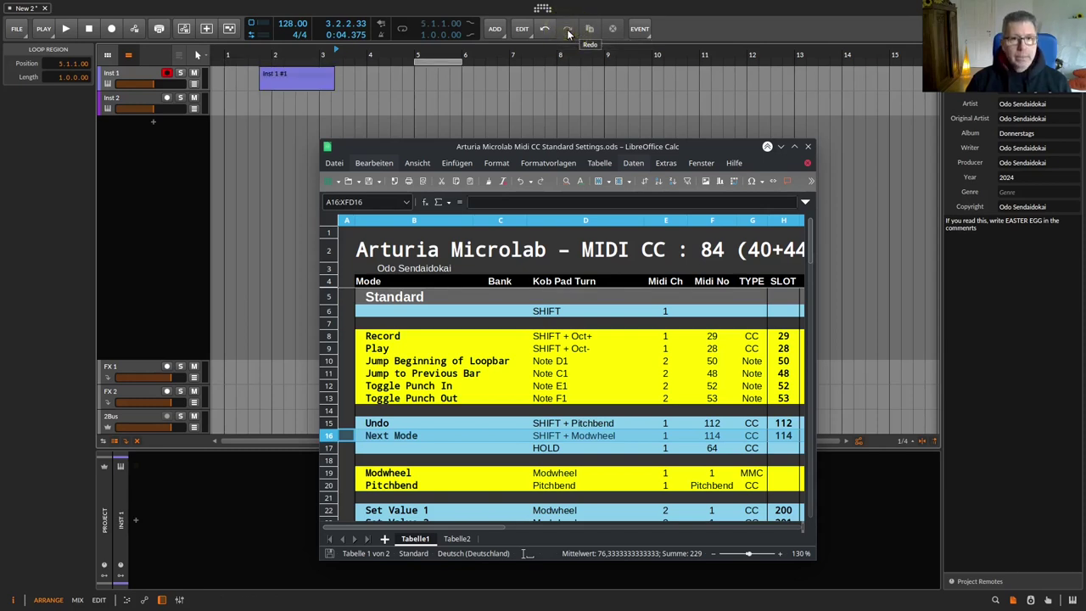
# Step: Undo the recorded clip on the Inst 1 track and set the playback start to bar 4
pyautogui.hotkey('ctrl', 'z')
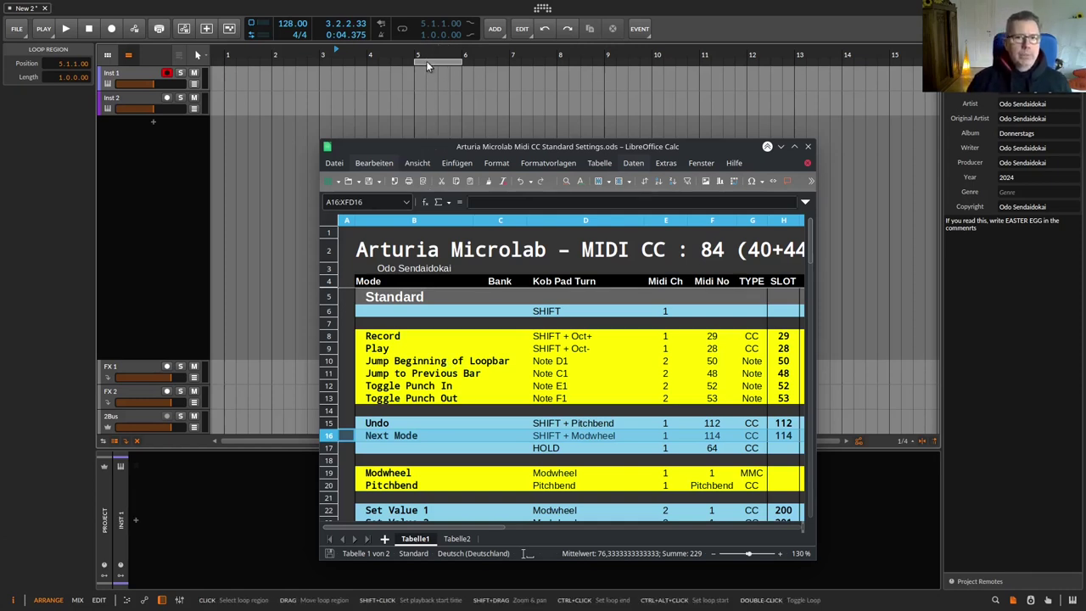
pyautogui.click(366, 54)
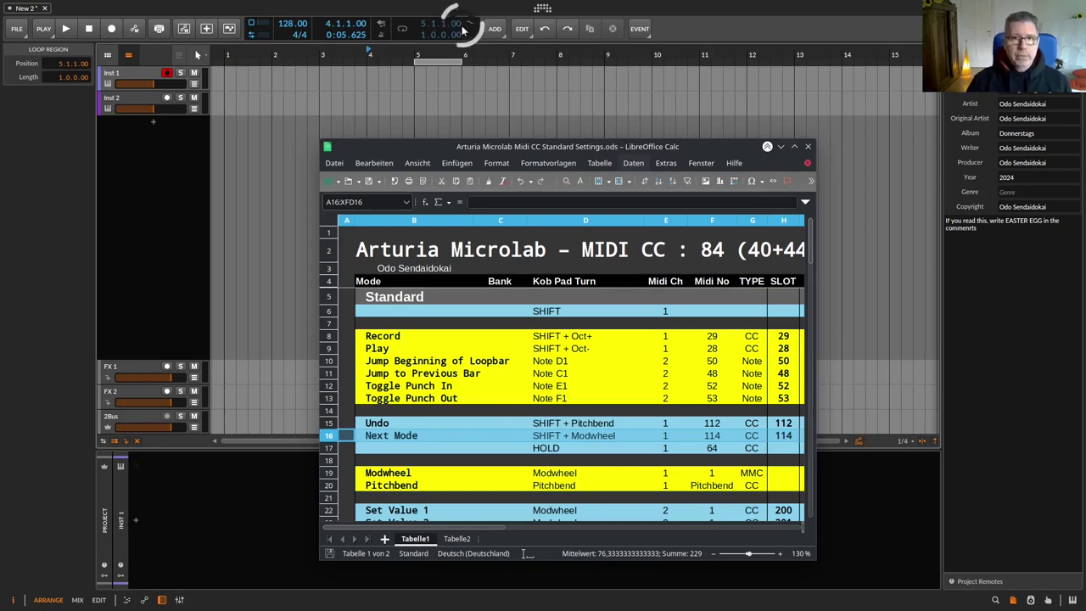
# Step: Place the Arturia MicroLab controller image over the arranger and move the spreadsheet window below its keyboard
pyautogui.moveTo(489, 146); pyautogui.dragTo(507, 228)
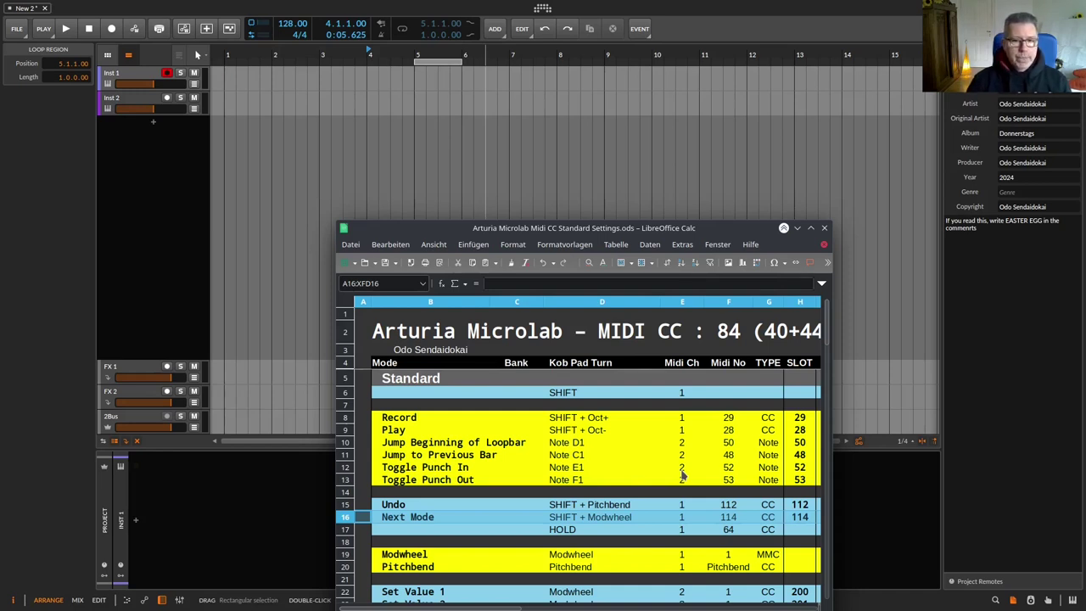
pyautogui.moveTo(711, 5)
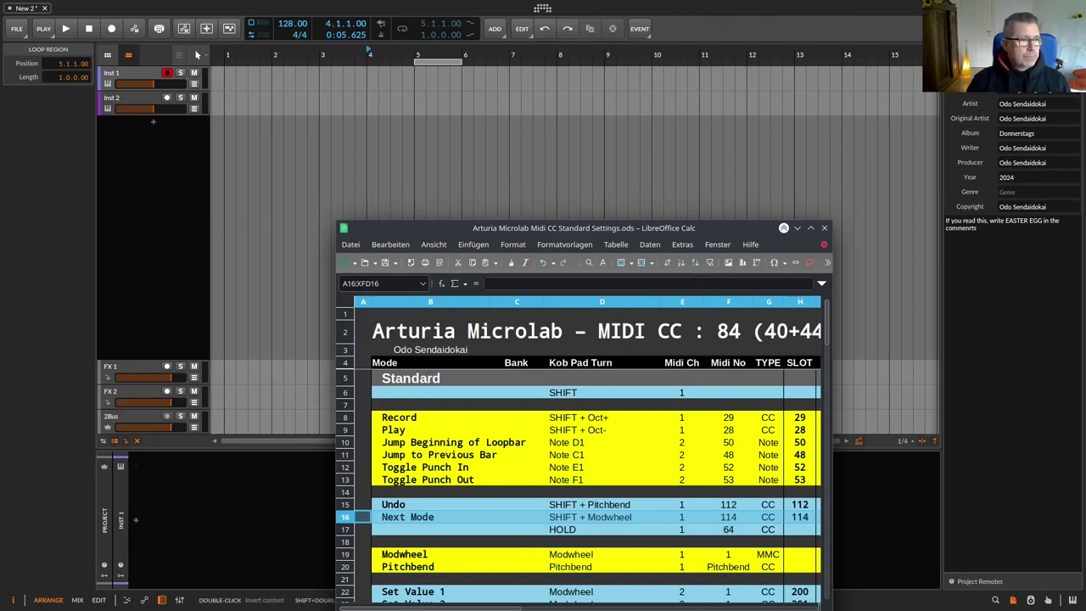
pyautogui.moveTo(368, 610); pyautogui.dragTo(422, 58)
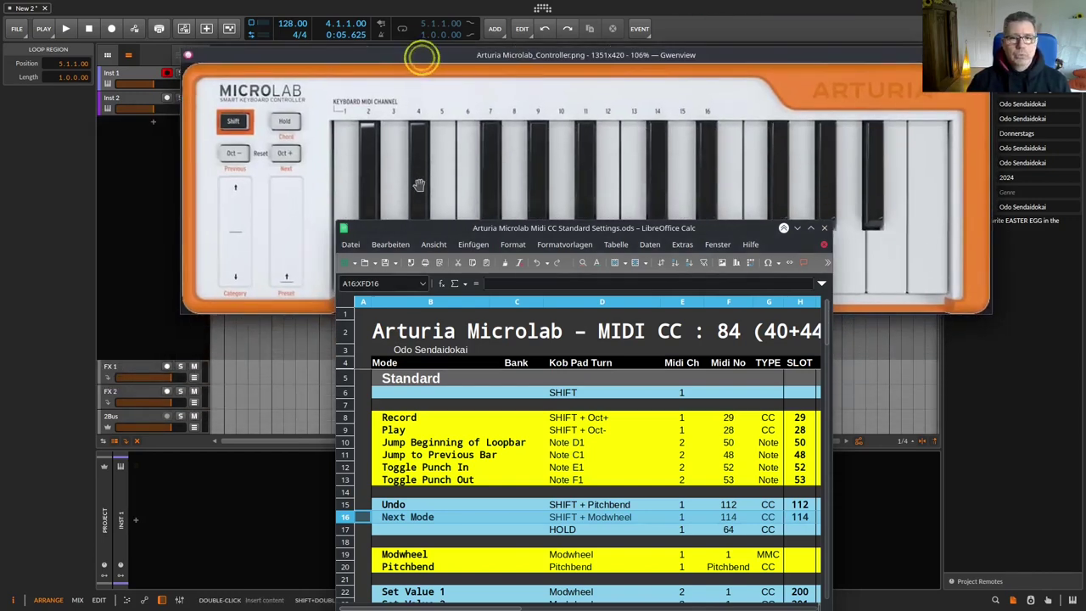
pyautogui.moveTo(438, 229); pyautogui.dragTo(470, 341)
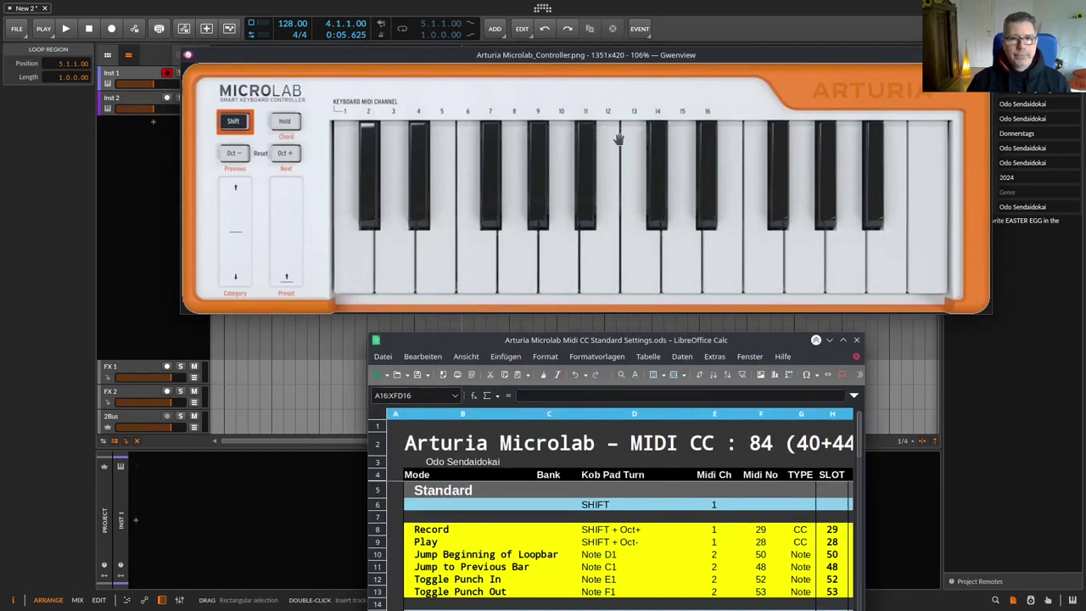
# Step: Clear the controller image from the arranger and consult the MicroLab Functions overview image before returning to the project
pyautogui.moveTo(876, 56); pyautogui.dragTo(0, 123)
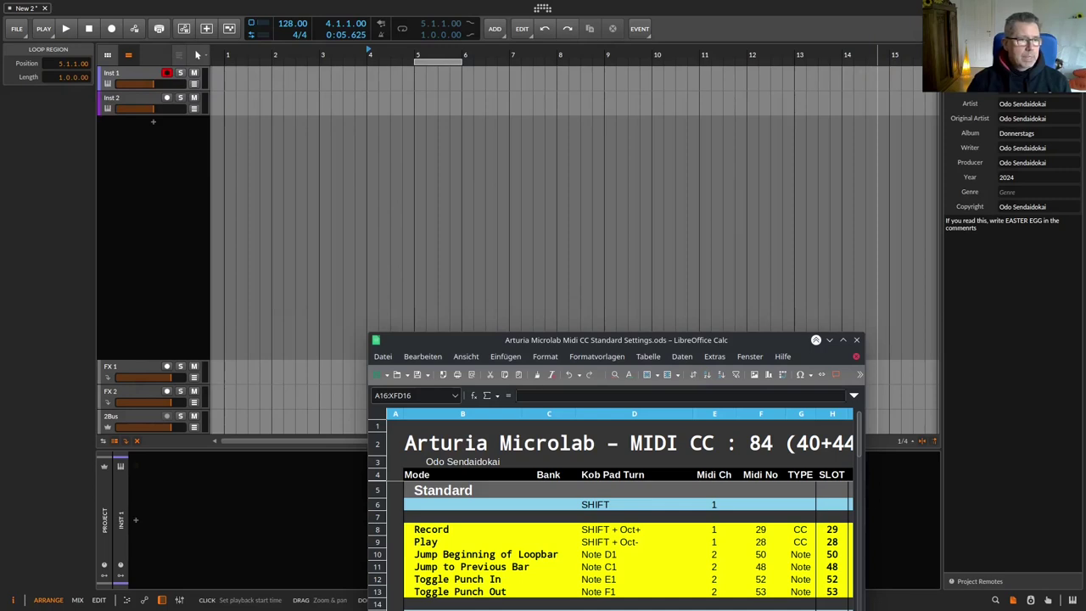
pyautogui.moveTo(796, 3)
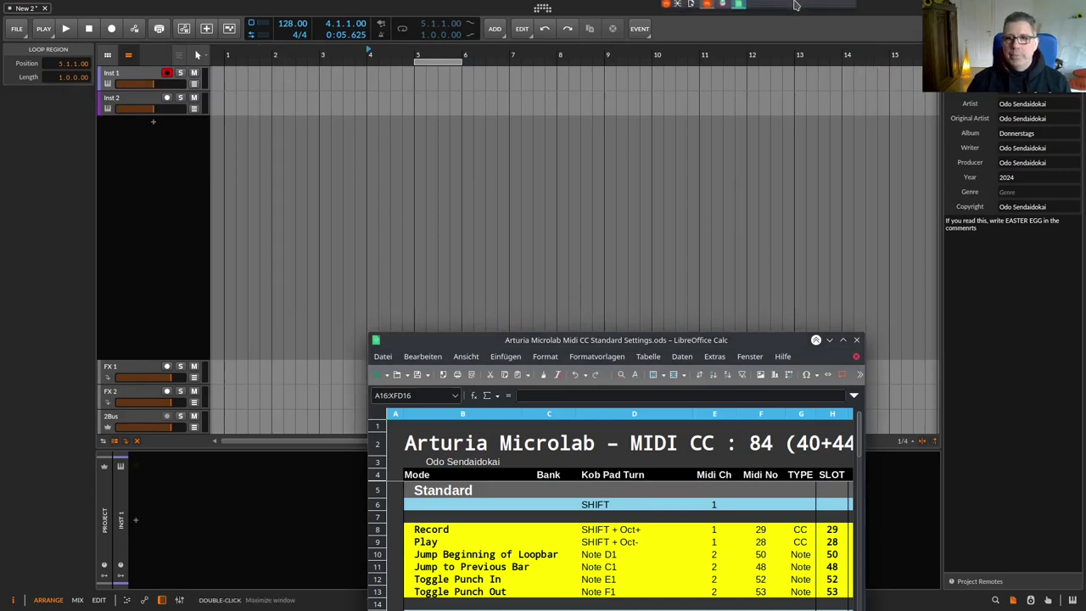
pyautogui.moveTo(722, 7)
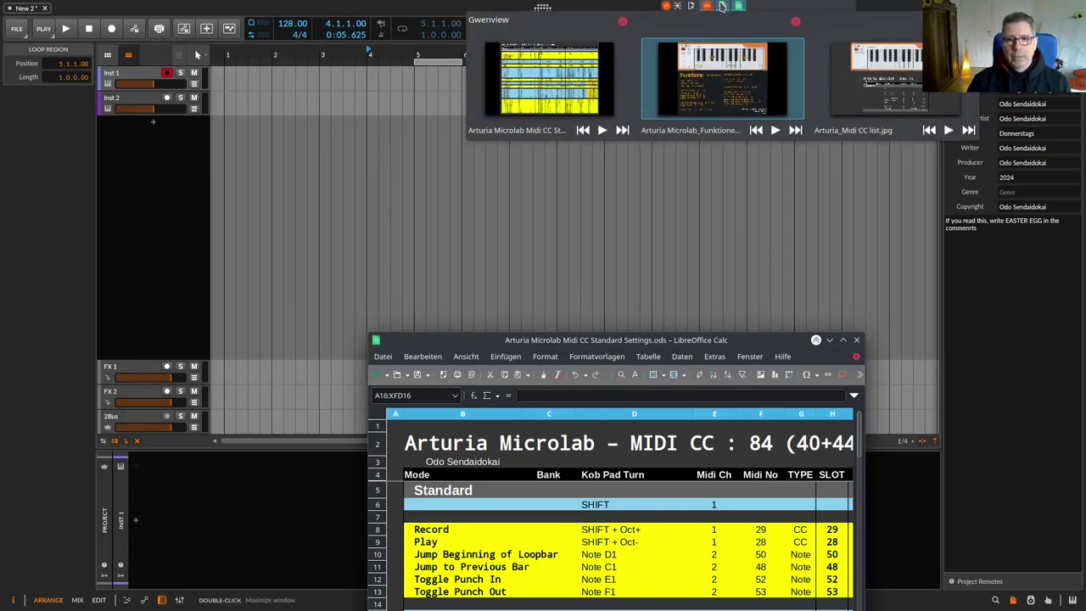
pyautogui.click(761, 88)
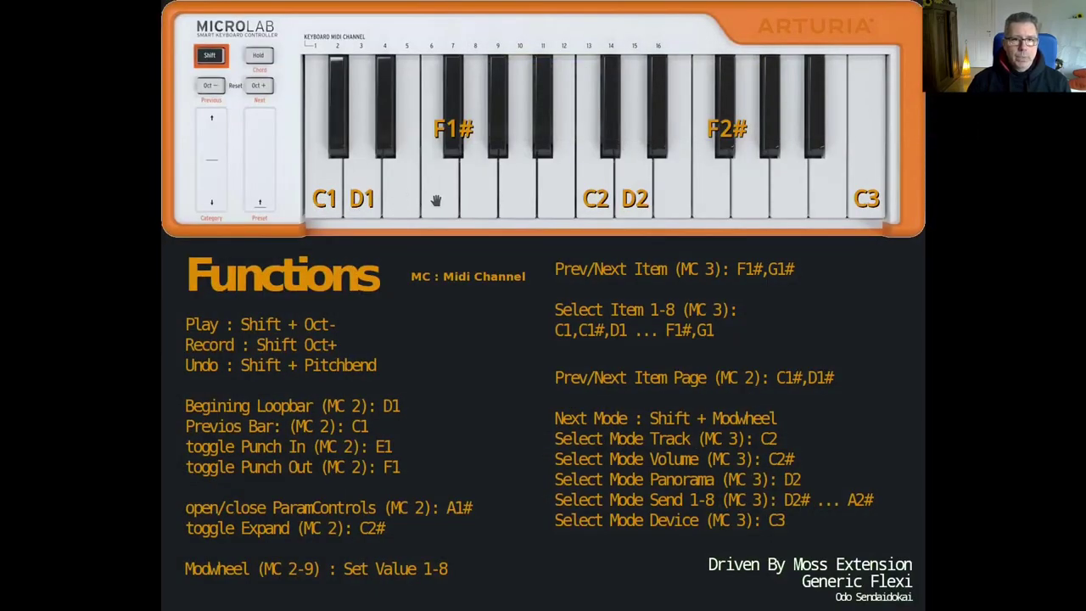
pyautogui.click(456, 257)
pyautogui.press('super+Page_Down')
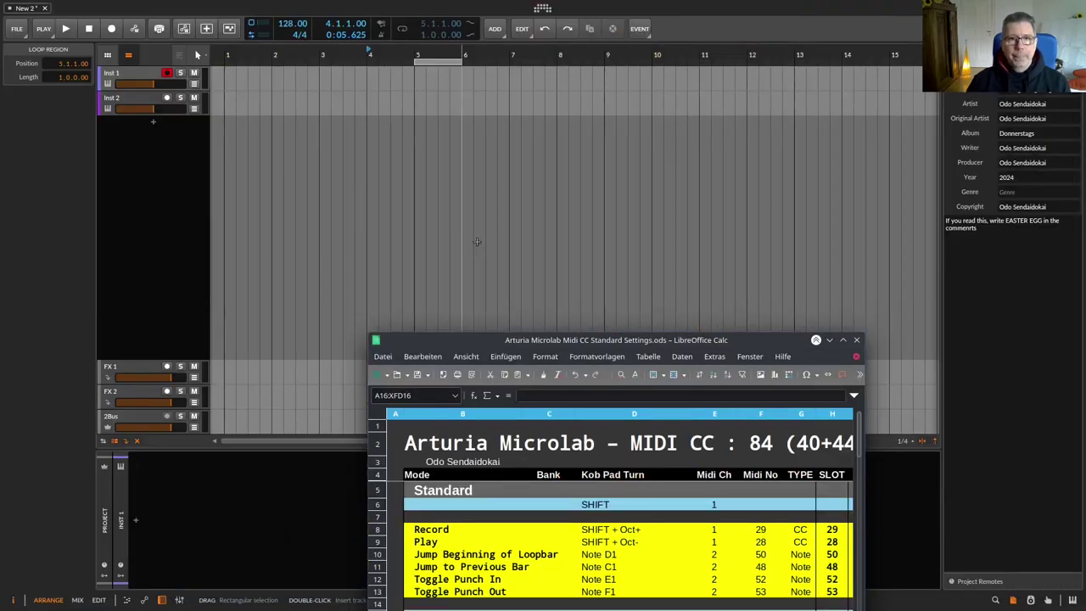
# Step: Move the spreadsheet window higher over the arranger, run a brief playback and set the playback start to bar 4
pyautogui.moveTo(455, 348); pyautogui.dragTo(418, 270)
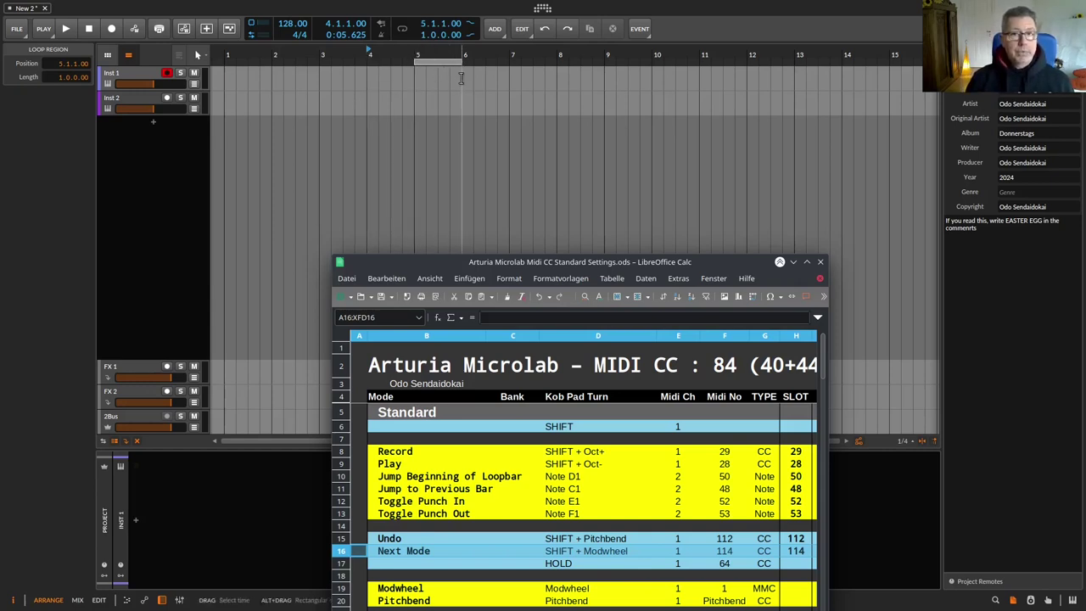
pyautogui.press('space')
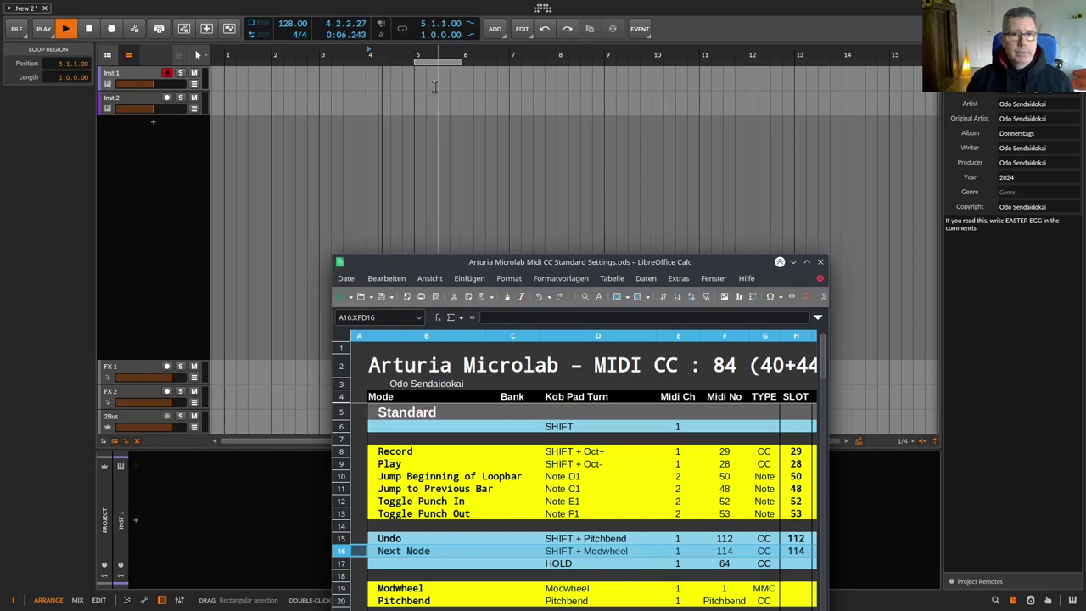
pyautogui.press('space')
pyautogui.click(345, 49)
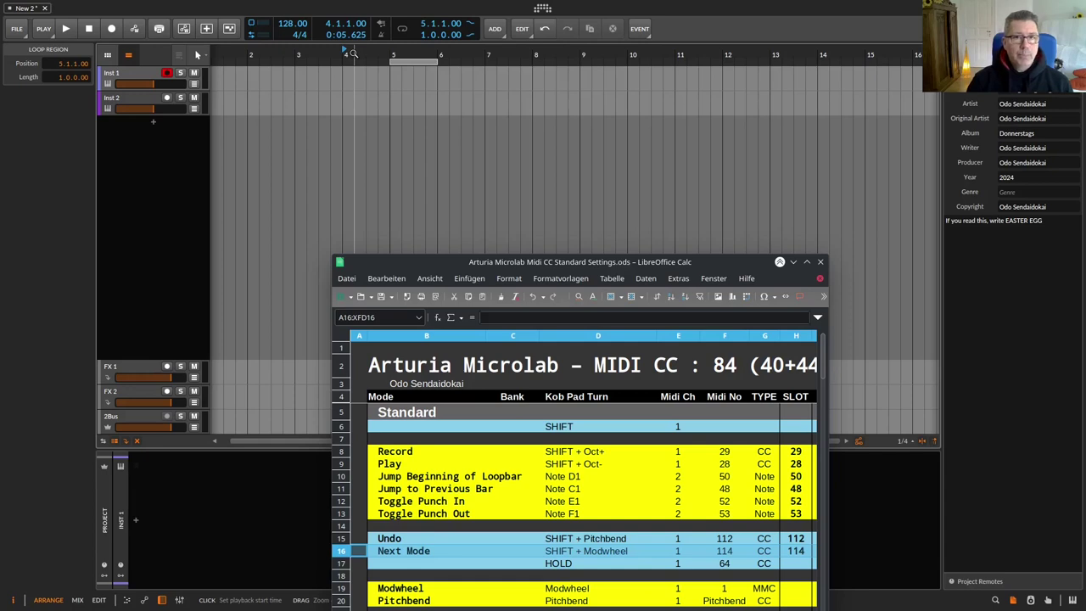
# Step: Play from bar 4 to record a one-bar punched clip at bar 5 on Inst 1, and briefly restart playback
pyautogui.press('space')
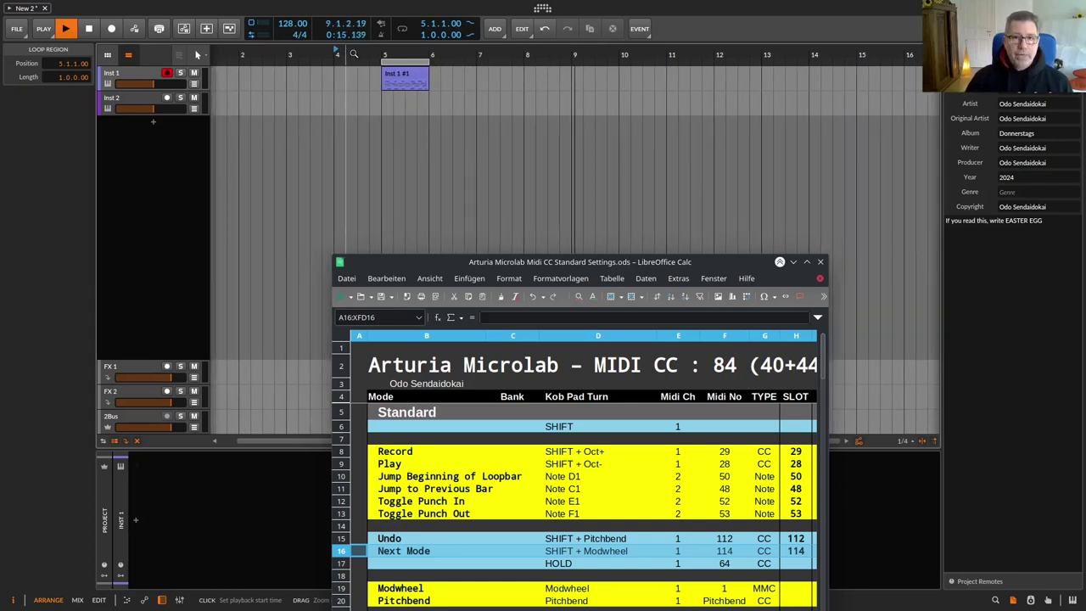
pyautogui.press('space')
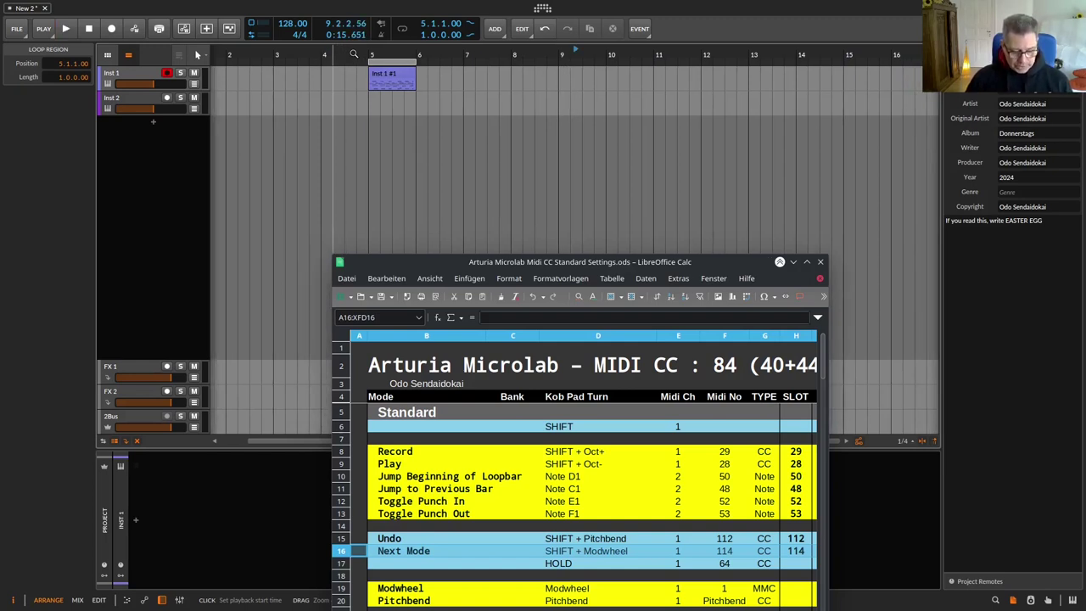
pyautogui.press('space')
pyautogui.press('space')
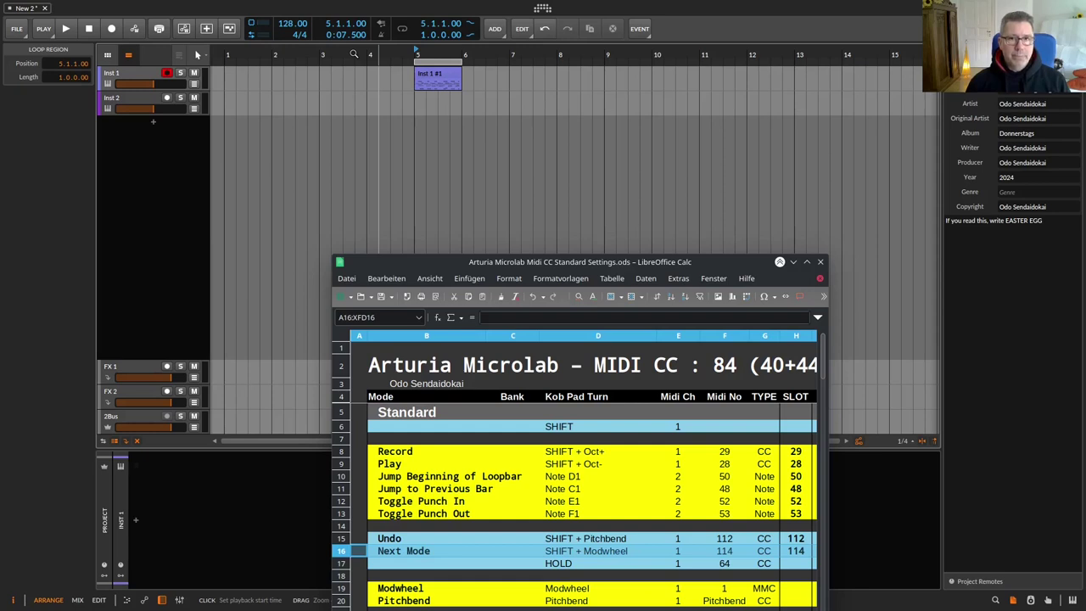
# Step: Undo the recorded clip on Inst 1 and record bar 5 again with playback starting from bar 3
pyautogui.hotkey('ctrl', 'z')
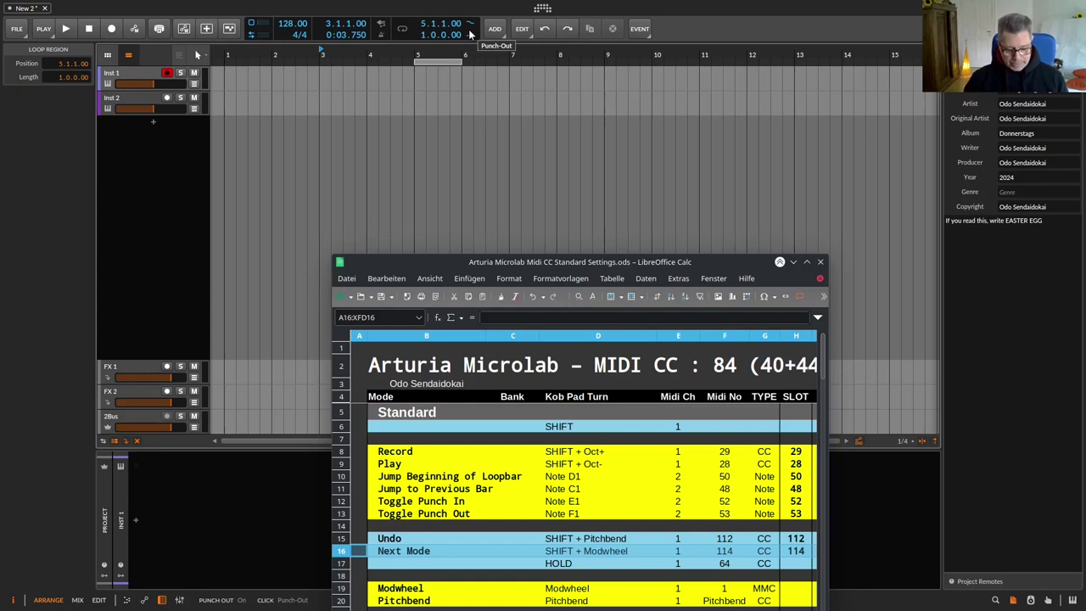
pyautogui.press('space')
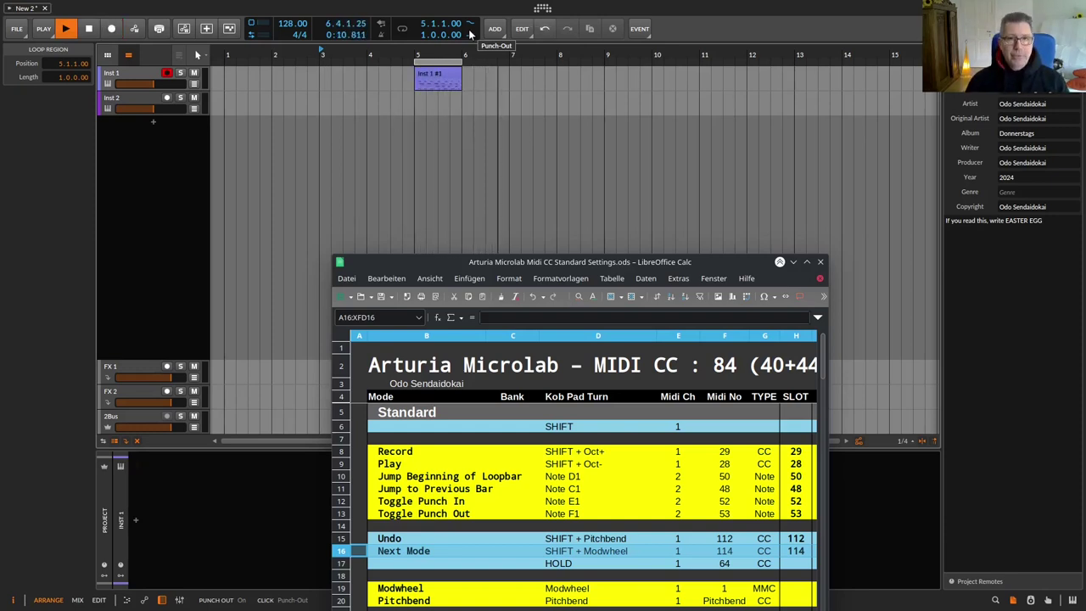
pyautogui.press('space')
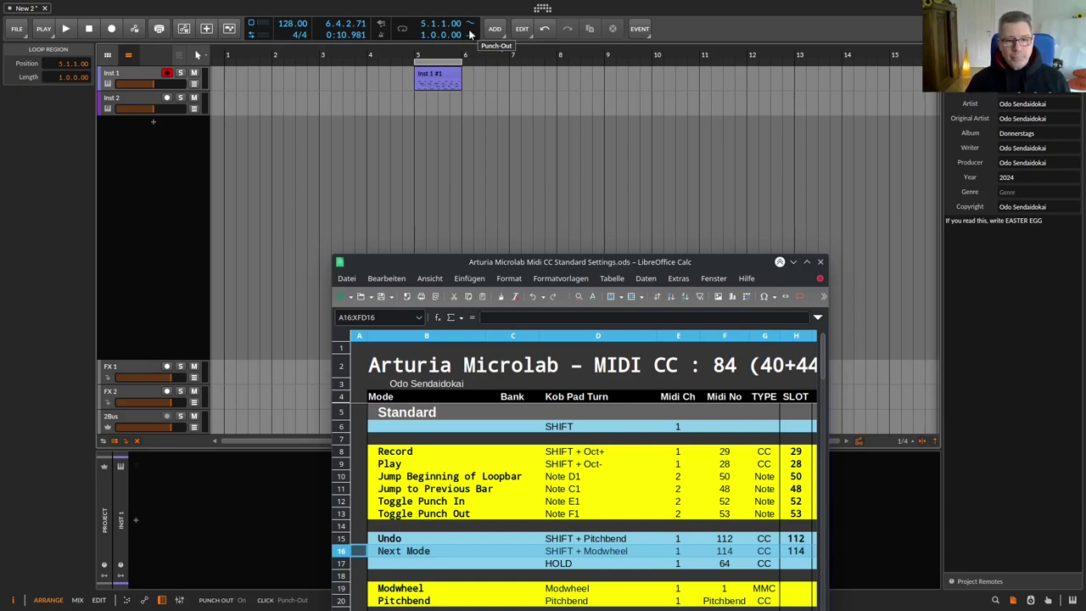
# Step: Move the MIDI CC spreadsheet off the project, bring it back and place it over the arranger
pyautogui.moveTo(547, 263); pyautogui.dragTo(545, 147)
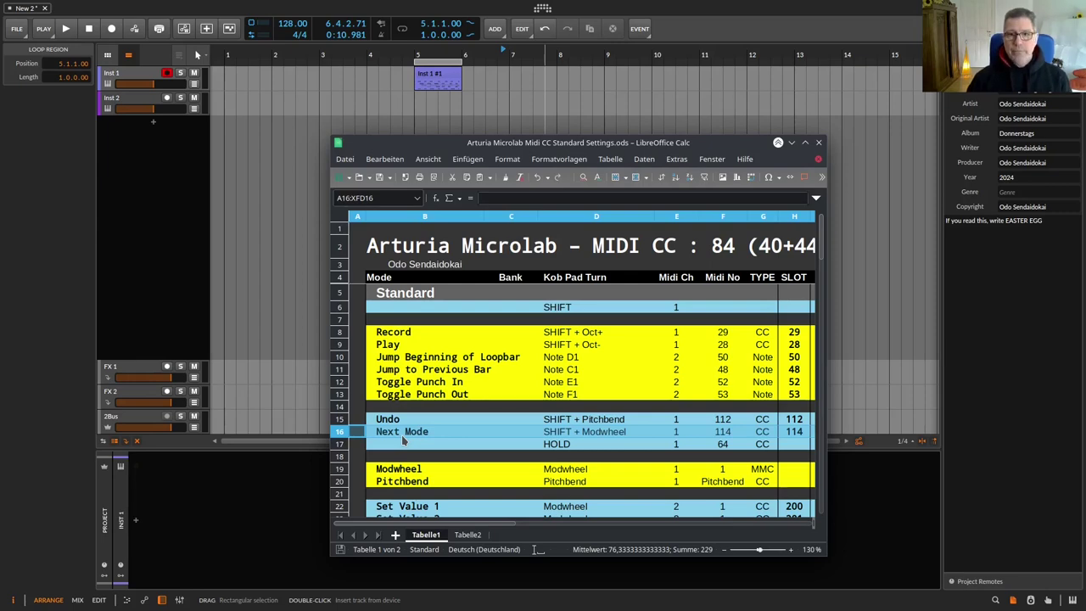
pyautogui.moveTo(598, 148); pyautogui.dragTo(0, 148)
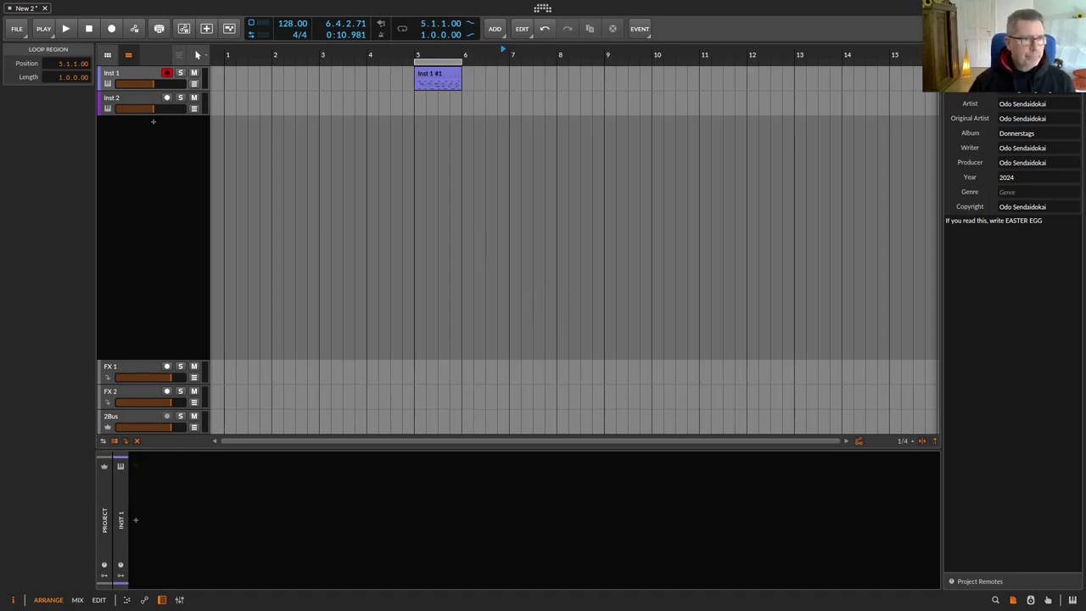
pyautogui.hotkey('alt', 'Tab')
pyautogui.click(488, 130)
pyautogui.moveTo(487, 131); pyautogui.dragTo(518, 84)
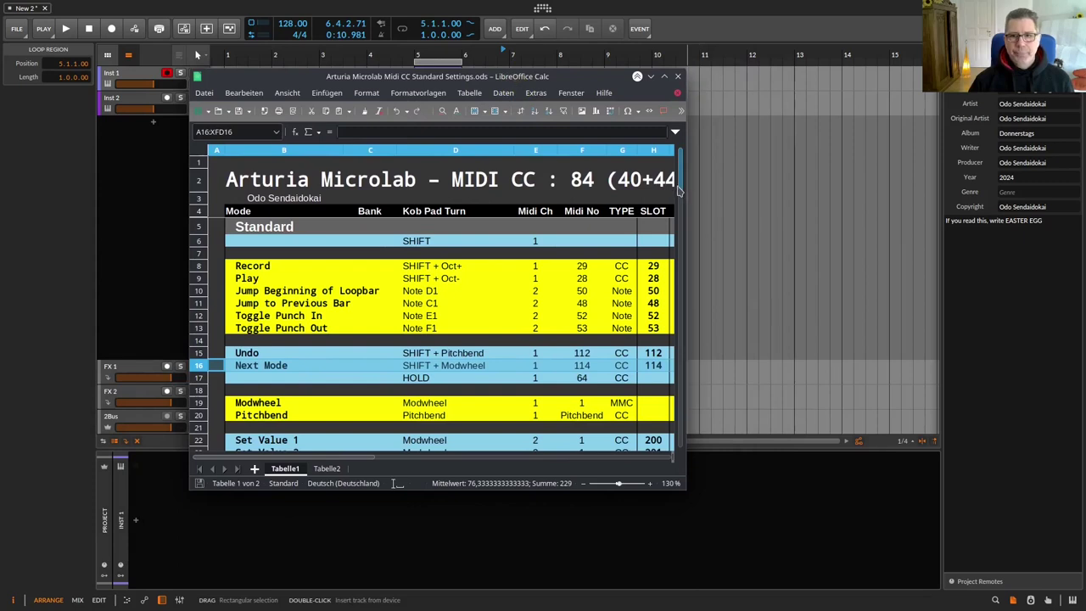
# Step: Review the Modwheel, Pitchbend, HOLD and Set Value 1–8 rows in the spreadsheet, marking the Pitchbend row and HOLD cell
pyautogui.moveTo(679, 181); pyautogui.dragTo(680, 220)
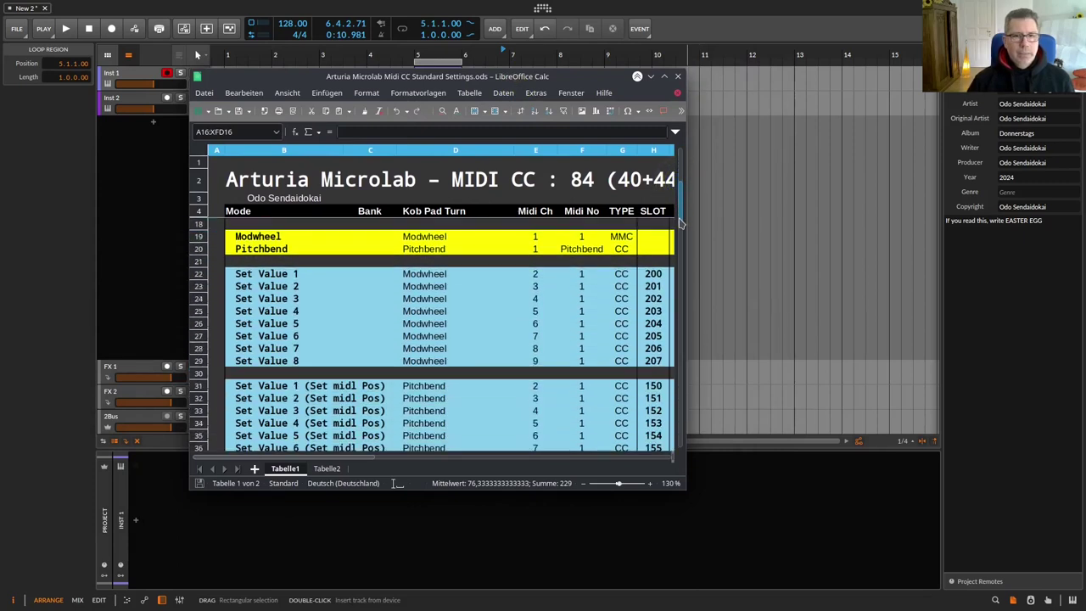
pyautogui.click(198, 249)
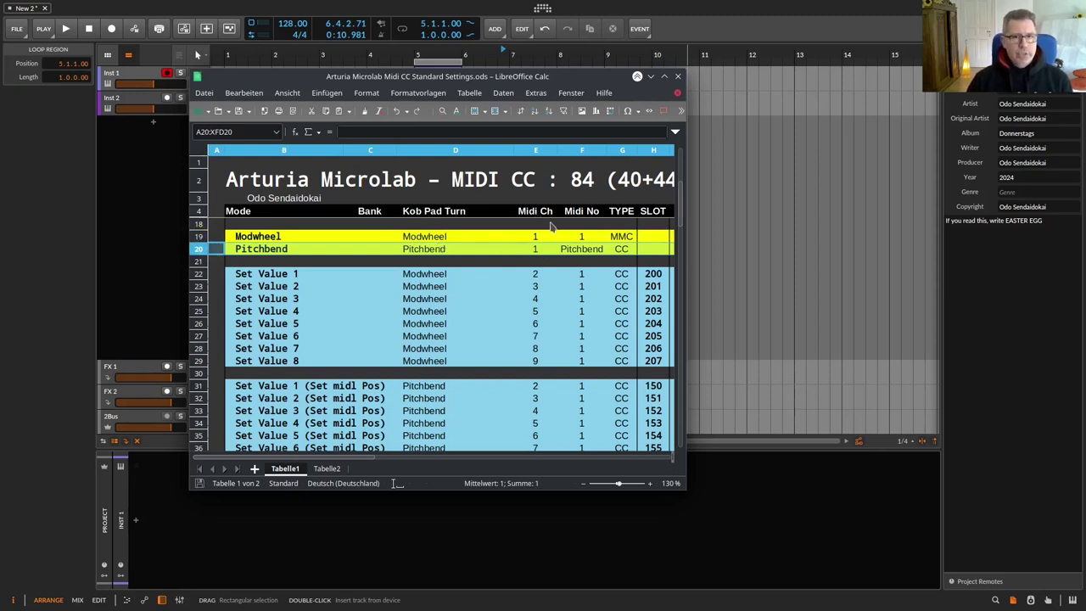
pyautogui.scroll(1, 471, 239)
pyautogui.scroll(1, 437, 248)
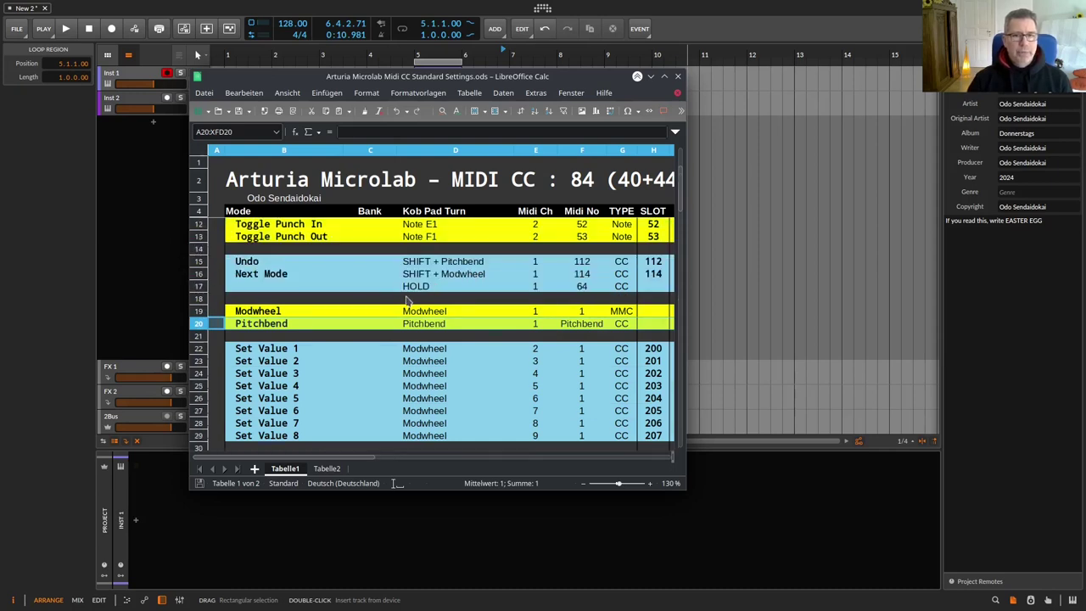
pyautogui.click(412, 292)
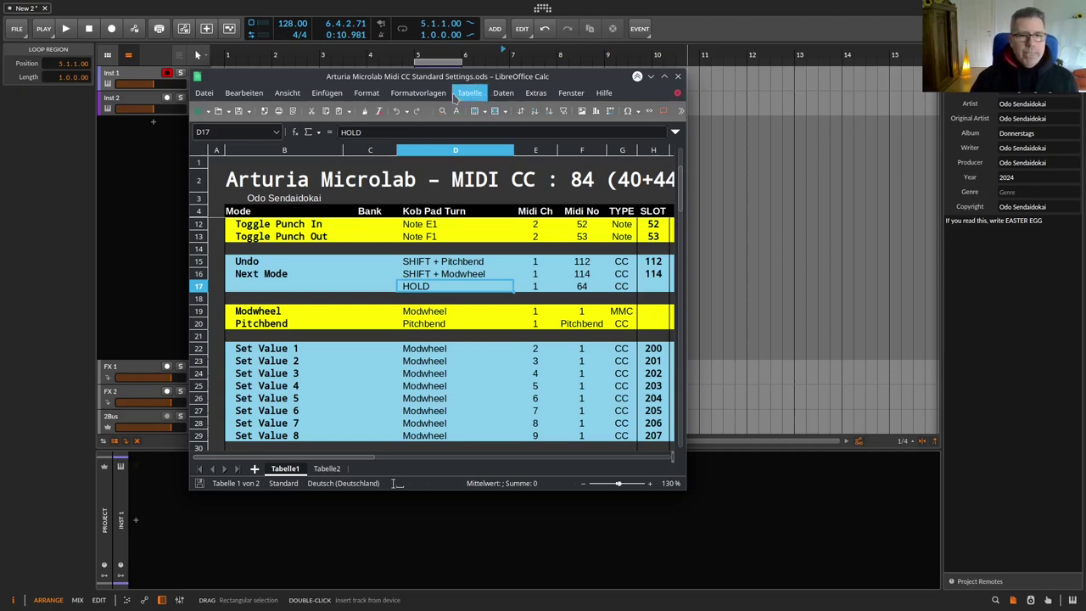
pyautogui.scroll(-1, 429, 342)
pyautogui.scroll(-1, 430, 342)
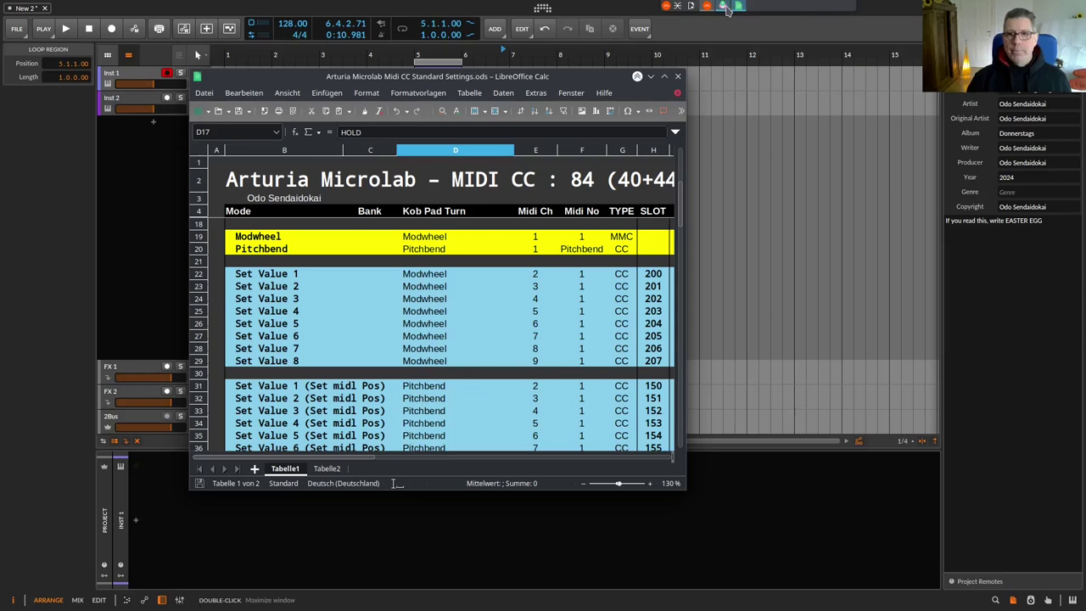
# Step: Check the channel assignments in the MicroLab Functions overview image and close it
pyautogui.moveTo(717, 17)
pyautogui.click(730, 85)
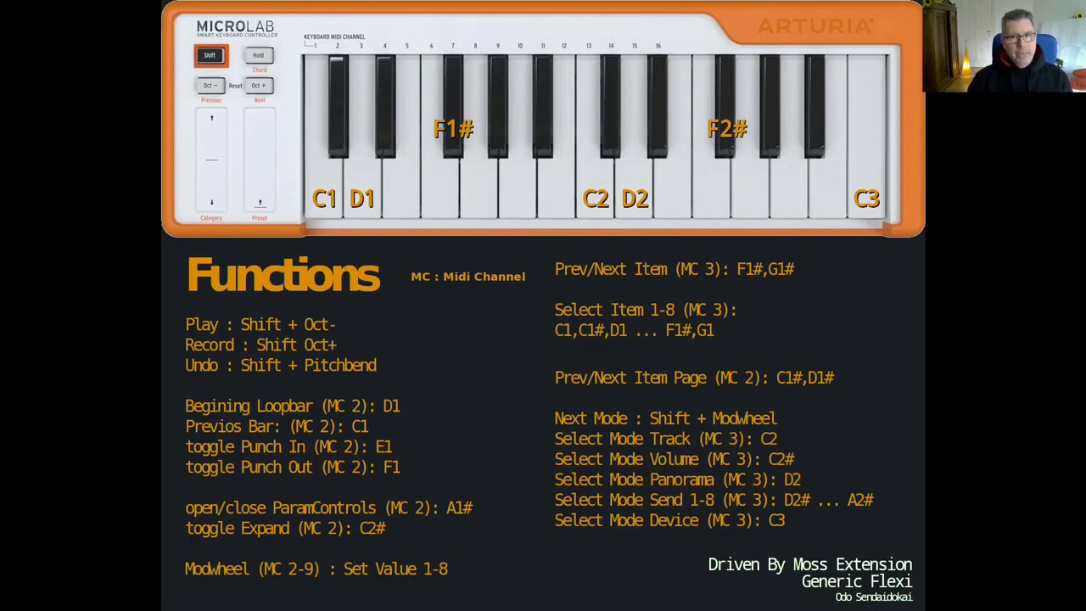
pyautogui.click(442, 282)
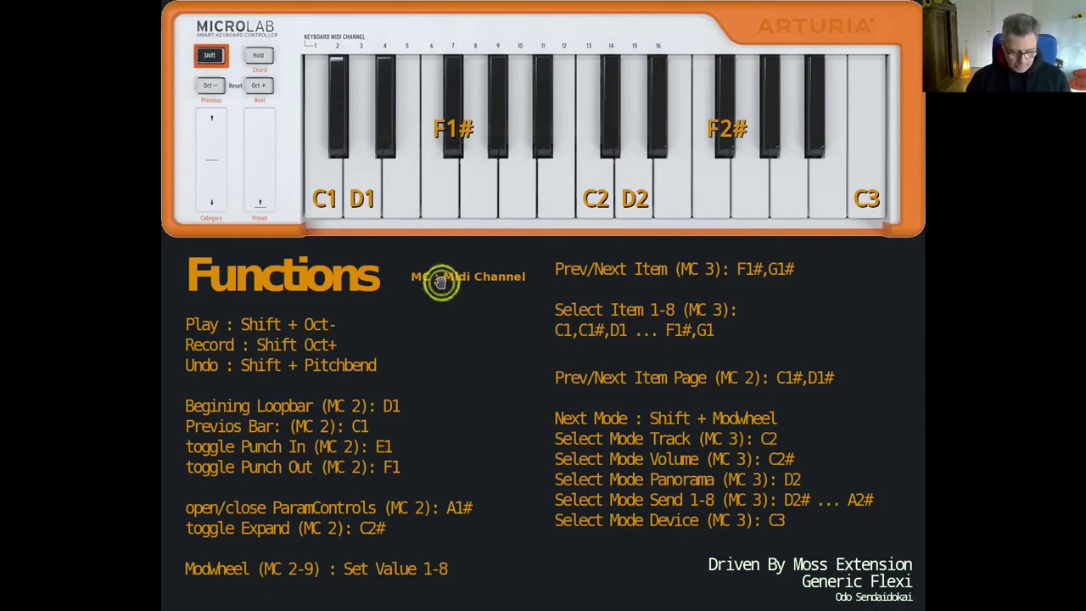
pyautogui.press('Escape')
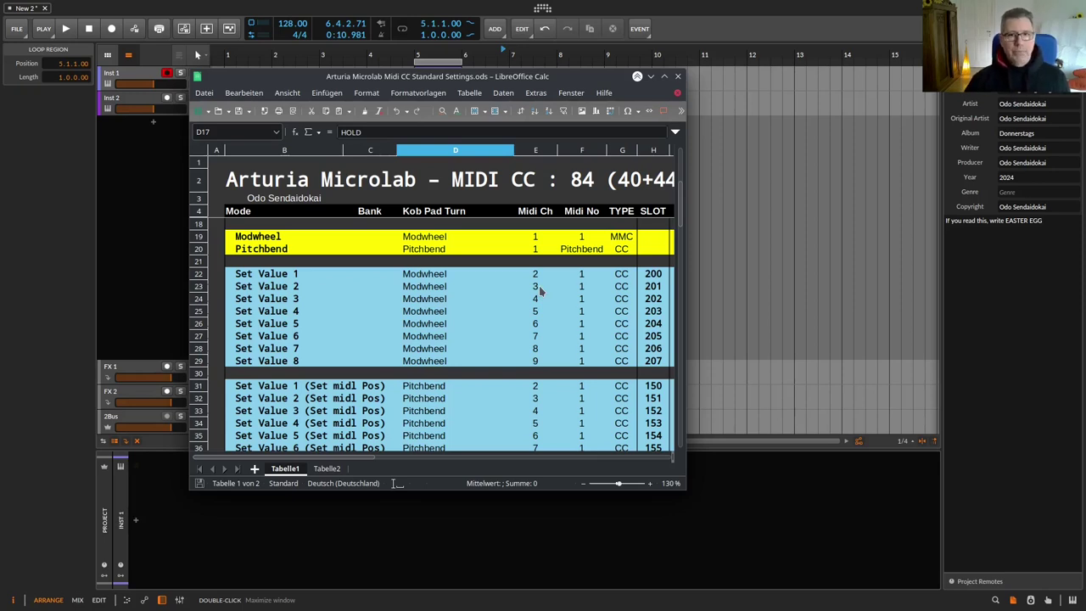
# Step: Open the Generic Flexi controller settings beside the spreadsheet and enlarge the spreadsheet window to show all Set Value rows
pyautogui.click(501, 90)
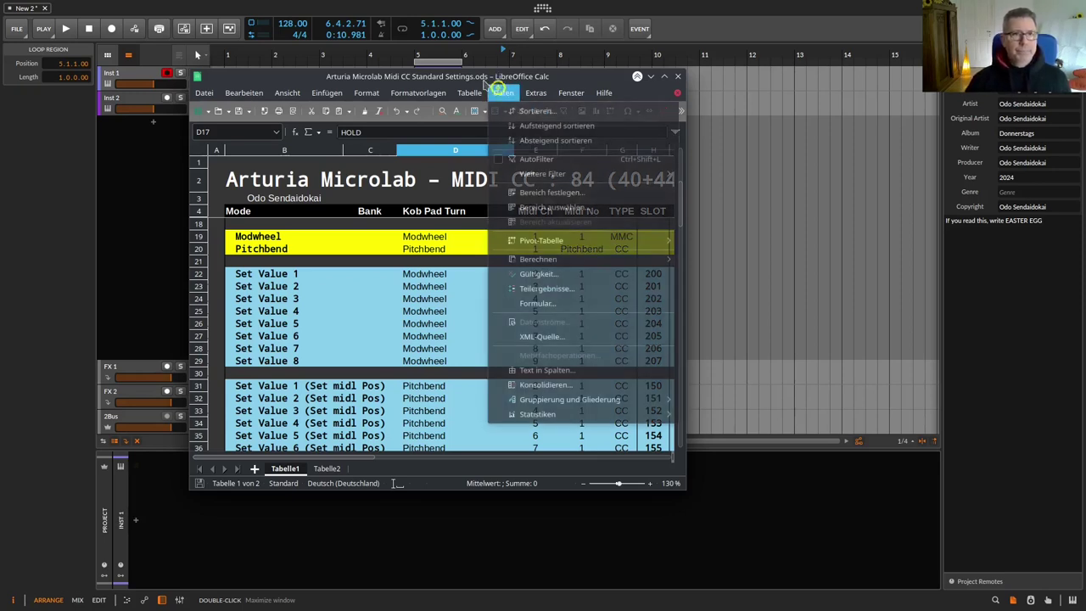
pyautogui.click(450, 76)
pyautogui.moveTo(451, 77); pyautogui.dragTo(267, 9)
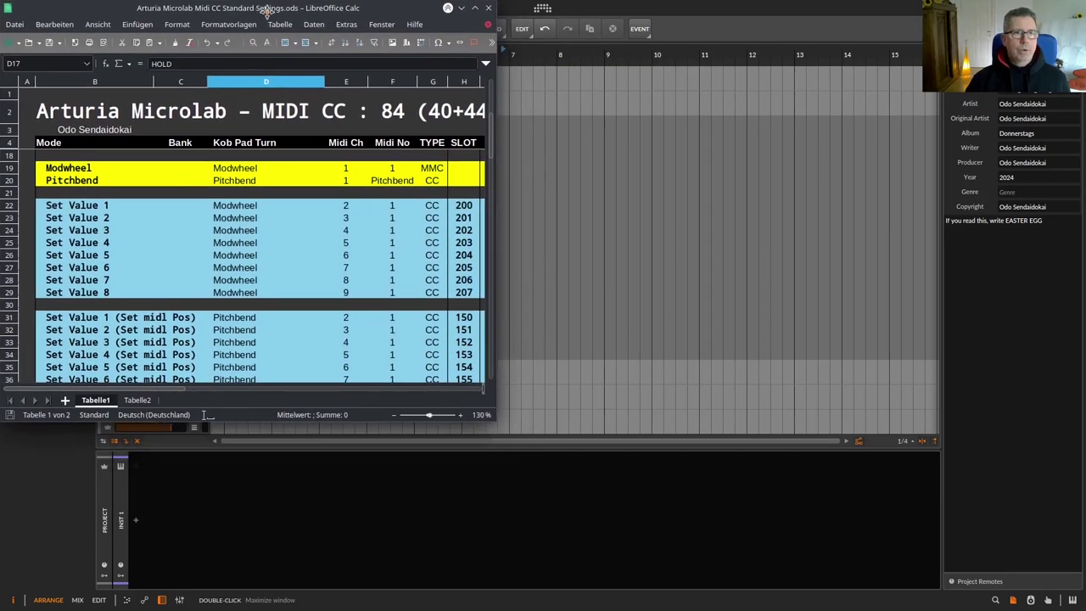
pyautogui.click(549, 10)
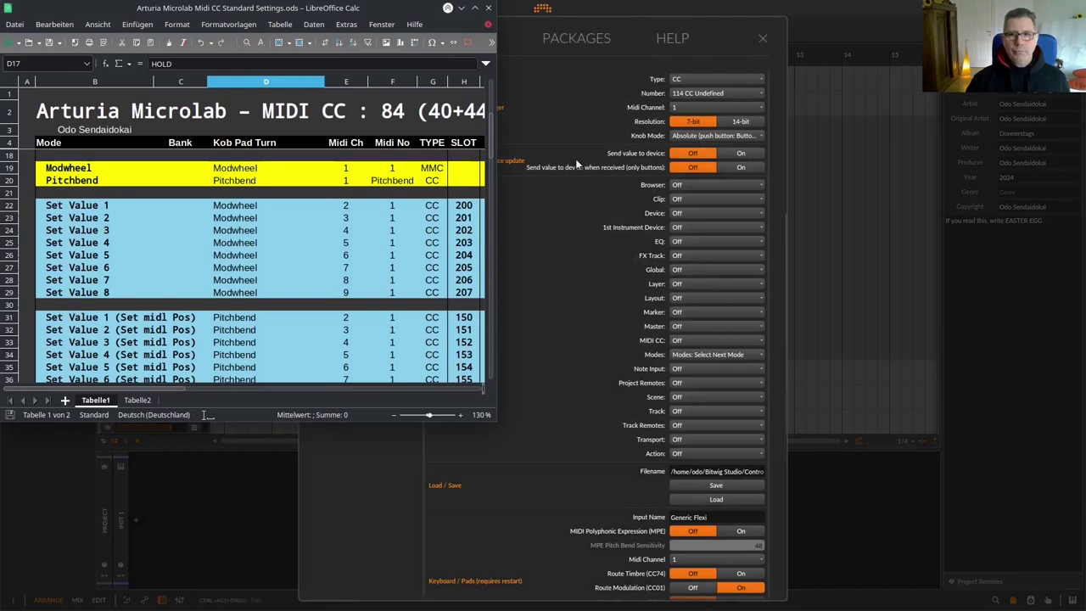
pyautogui.scroll(1, 575, 159)
pyautogui.scroll(2, 362, 231)
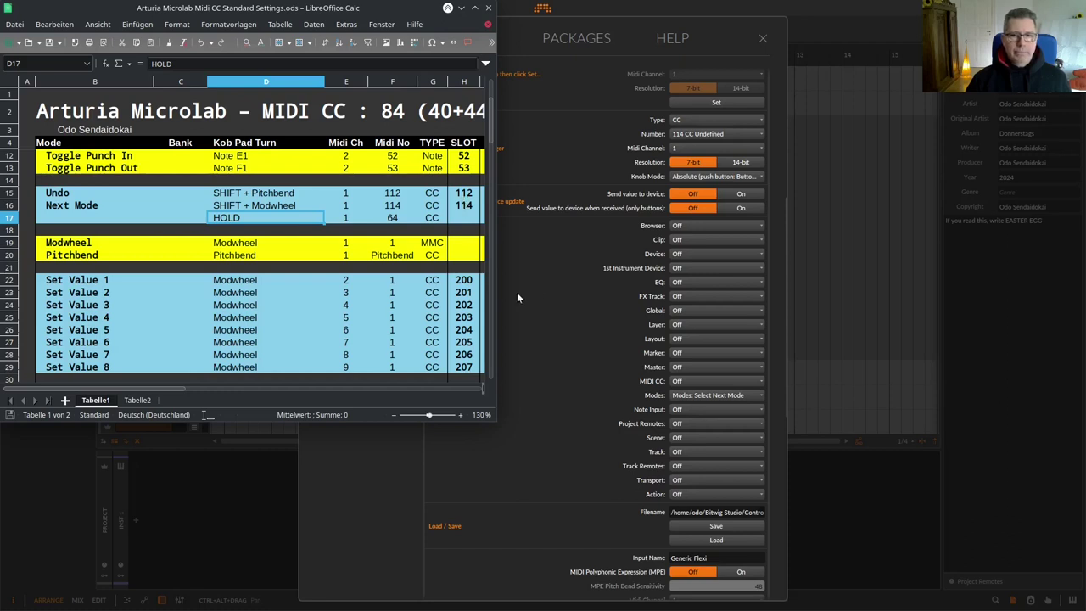
pyautogui.scroll(2, 580, 270)
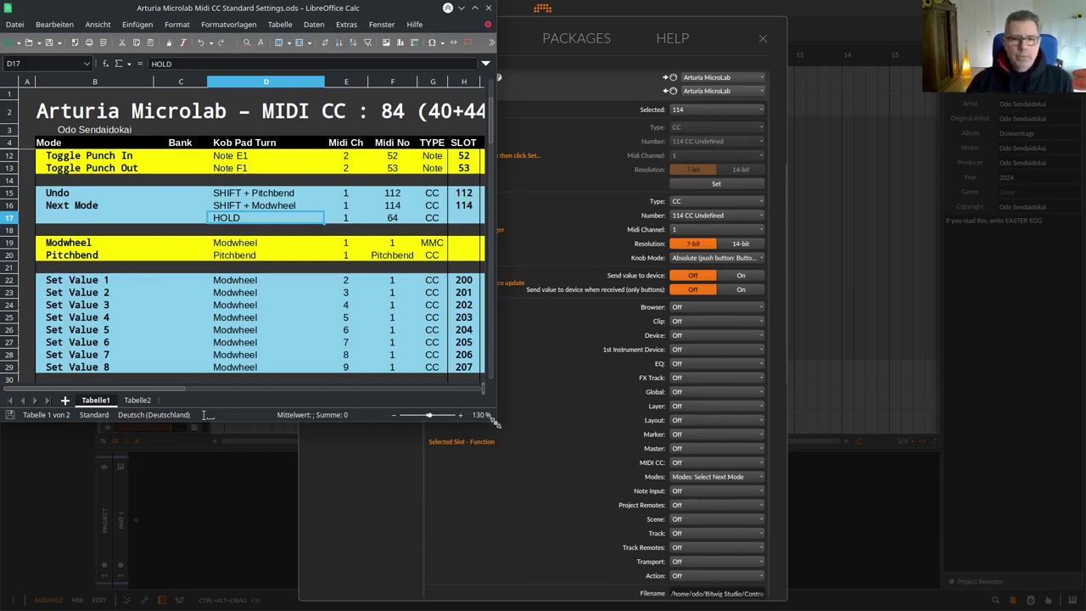
pyautogui.moveTo(497, 422); pyautogui.dragTo(503, 525)
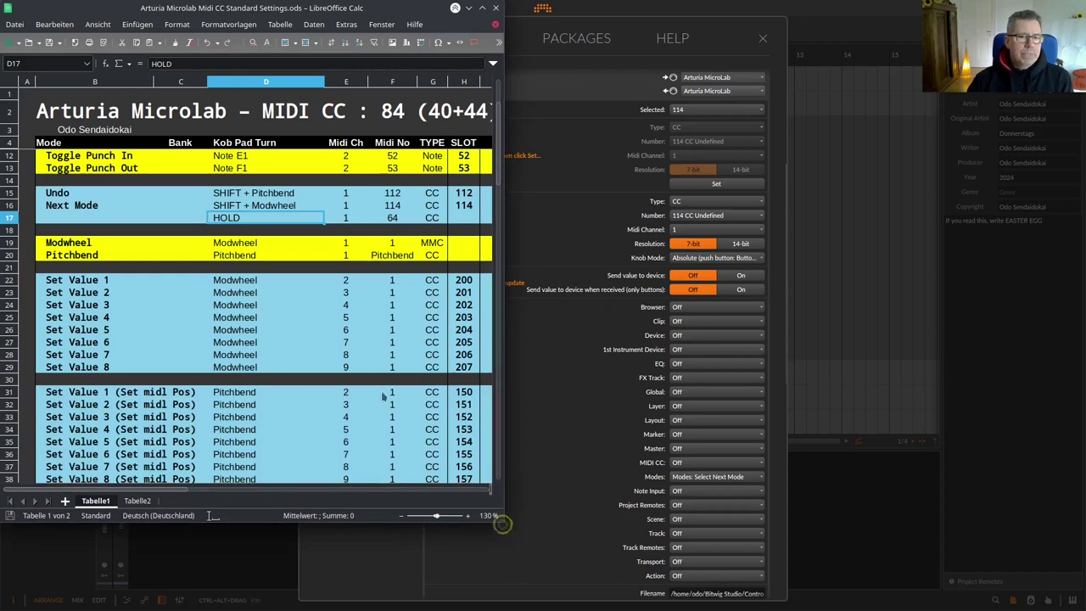
# Step: Look up the slot of Set Value 1 in the spreadsheet and select slot 200 in the Generic Flexi settings
pyautogui.scroll(-1, 335, 340)
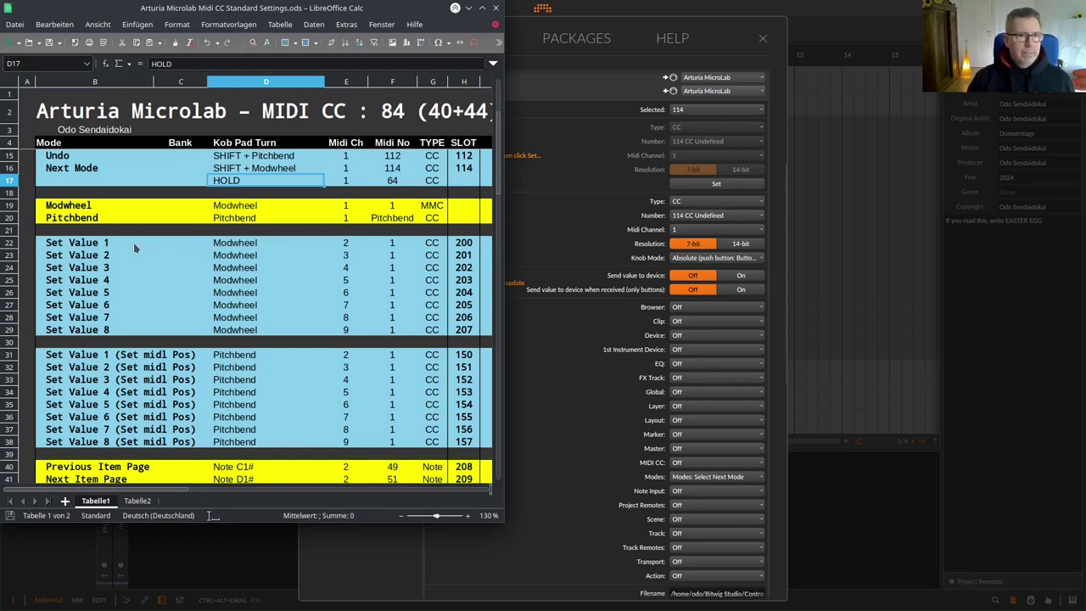
pyautogui.click(464, 244)
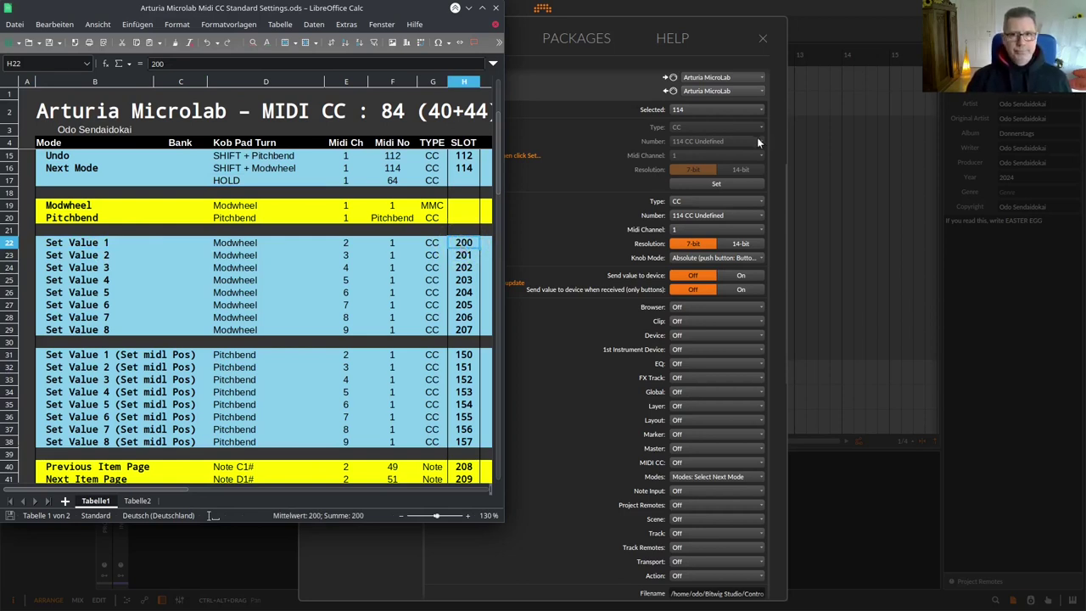
pyautogui.click(698, 109)
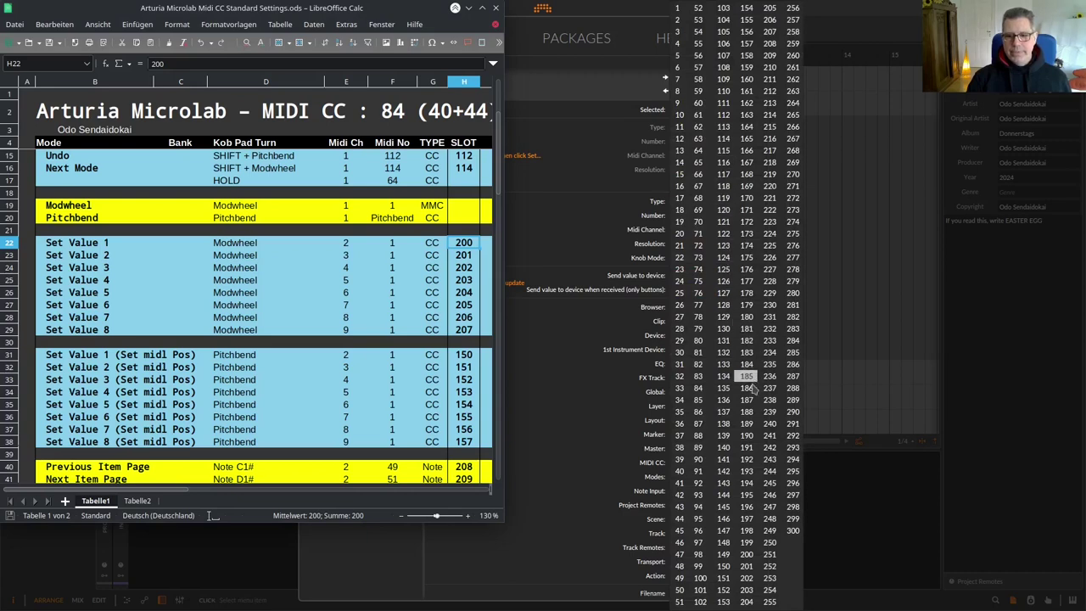
pyautogui.click(747, 554)
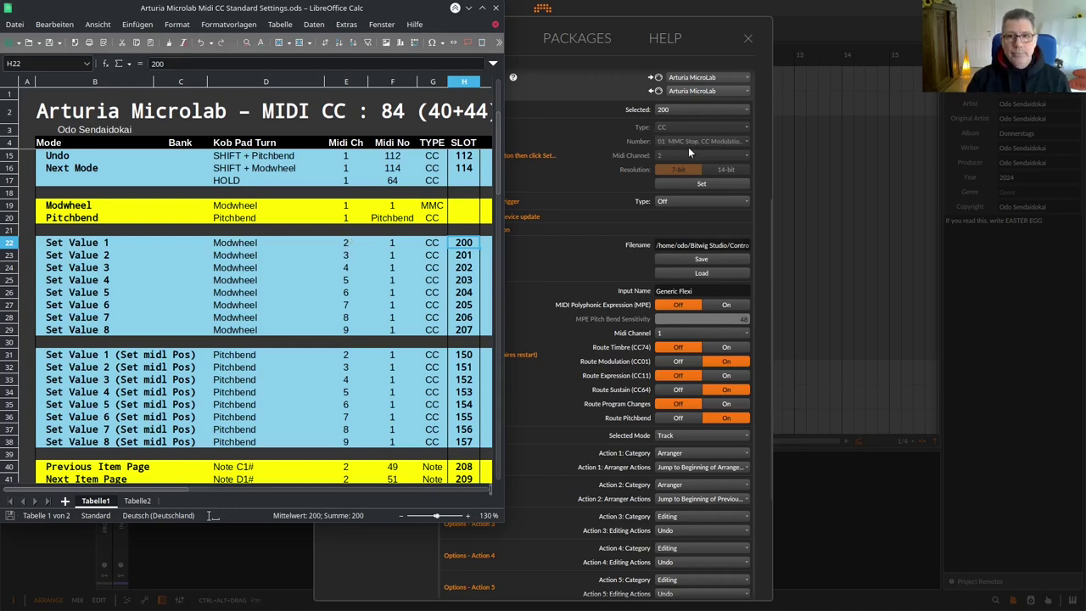
# Step: Map the modwheel on channel 2 in slot 200 to Item 1: Set value, and on channel 3 in slot 201 to Item 2: Set value
pyautogui.click(682, 477)
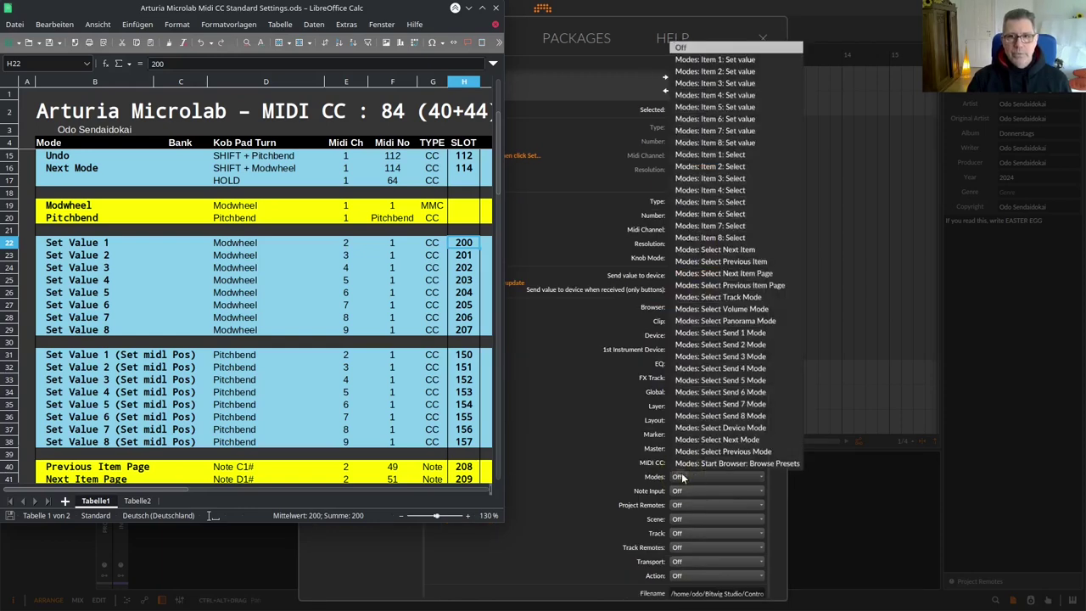
pyautogui.click(714, 59)
pyautogui.click(454, 255)
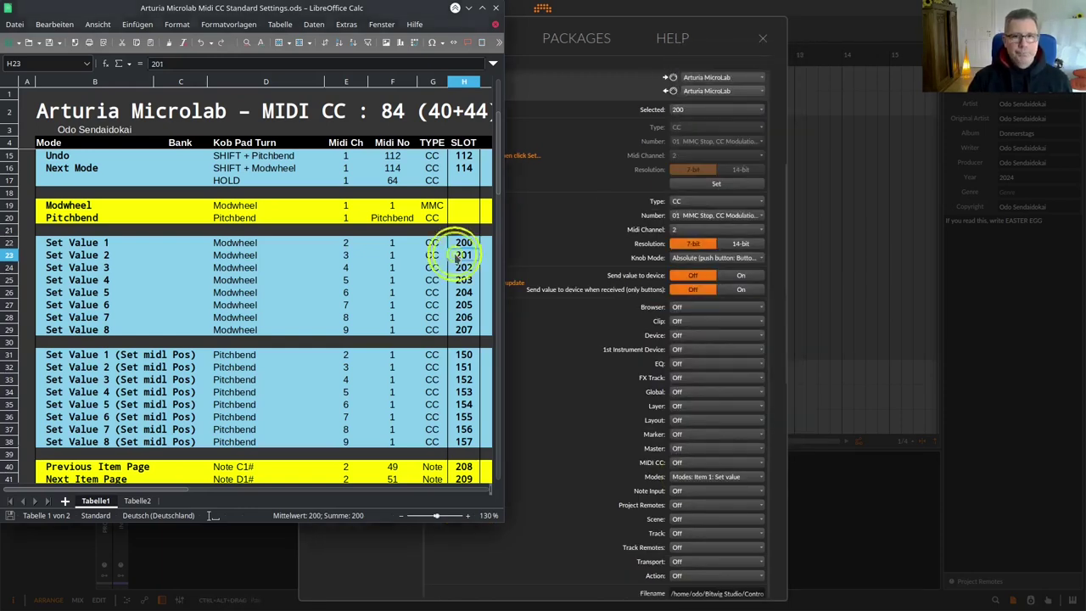
pyautogui.click(716, 109)
pyautogui.click(747, 571)
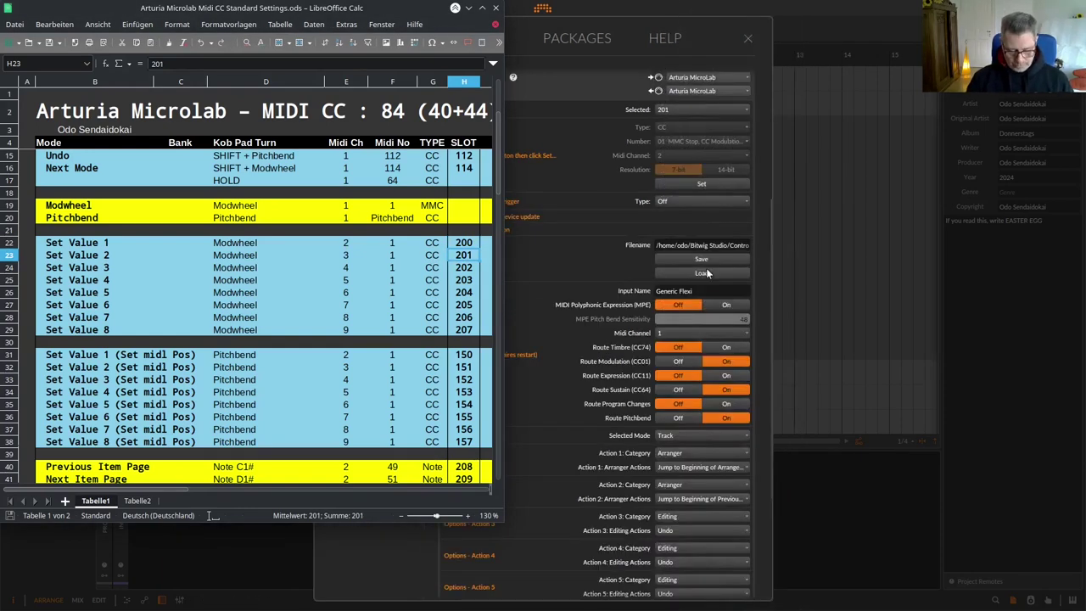
pyautogui.click(672, 183)
pyautogui.click(682, 477)
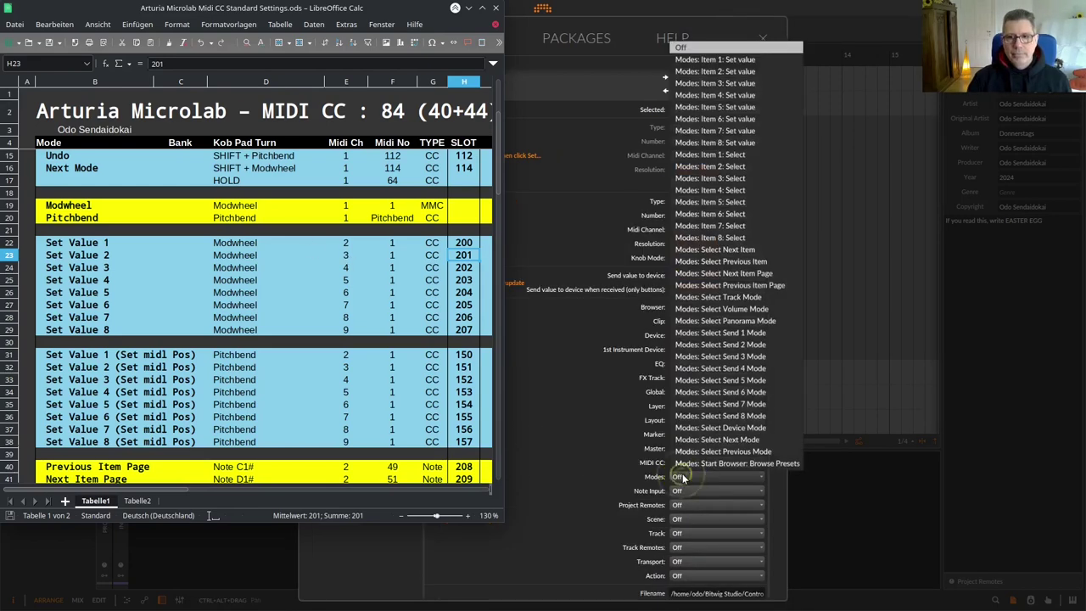
pyautogui.click(715, 71)
# Step: Set slot 202 to the modwheel CC on channel 4 and assign it to Modes: Item 3: Set value
pyautogui.click(9, 268)
pyautogui.click(716, 109)
pyautogui.click(744, 581)
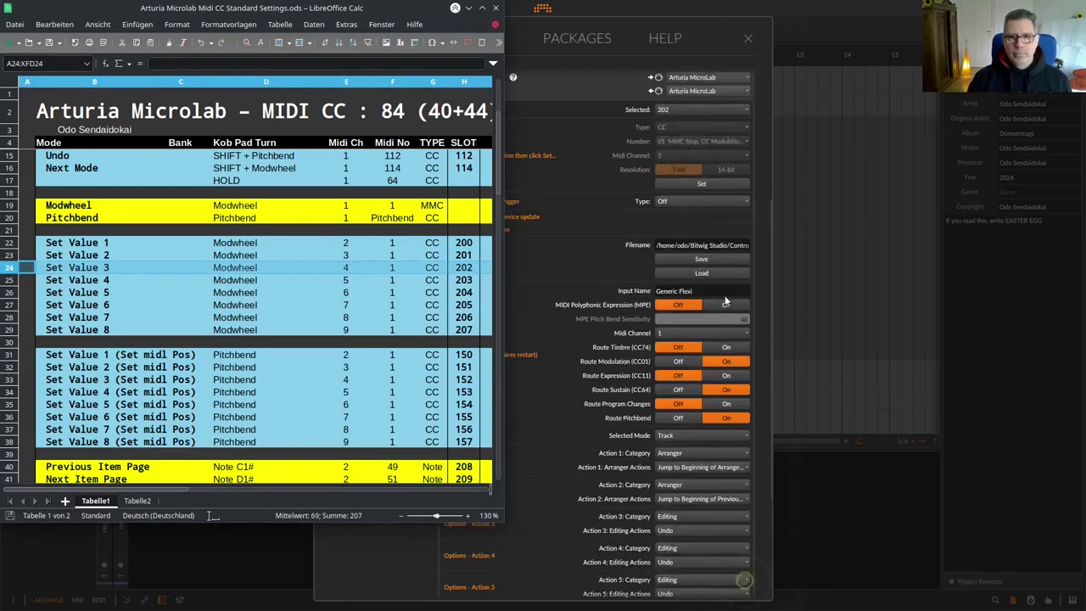
pyautogui.click(697, 185)
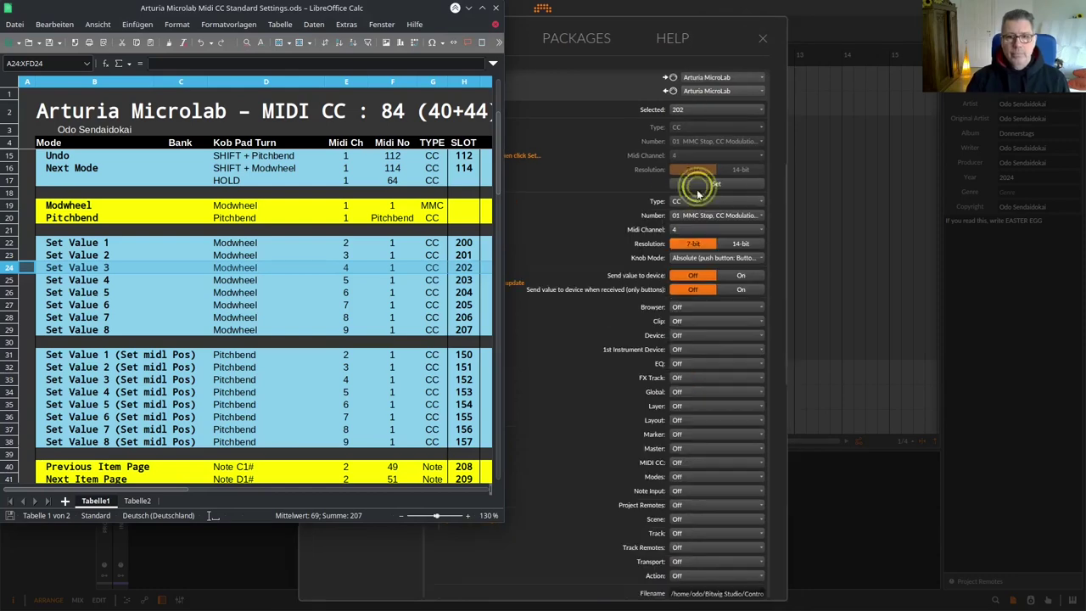
pyautogui.click(713, 477)
pyautogui.click(714, 82)
# Step: Set slot 203 to the modwheel CC on channel 5 and assign it to Modes: Item 4: Set value
pyautogui.click(11, 287)
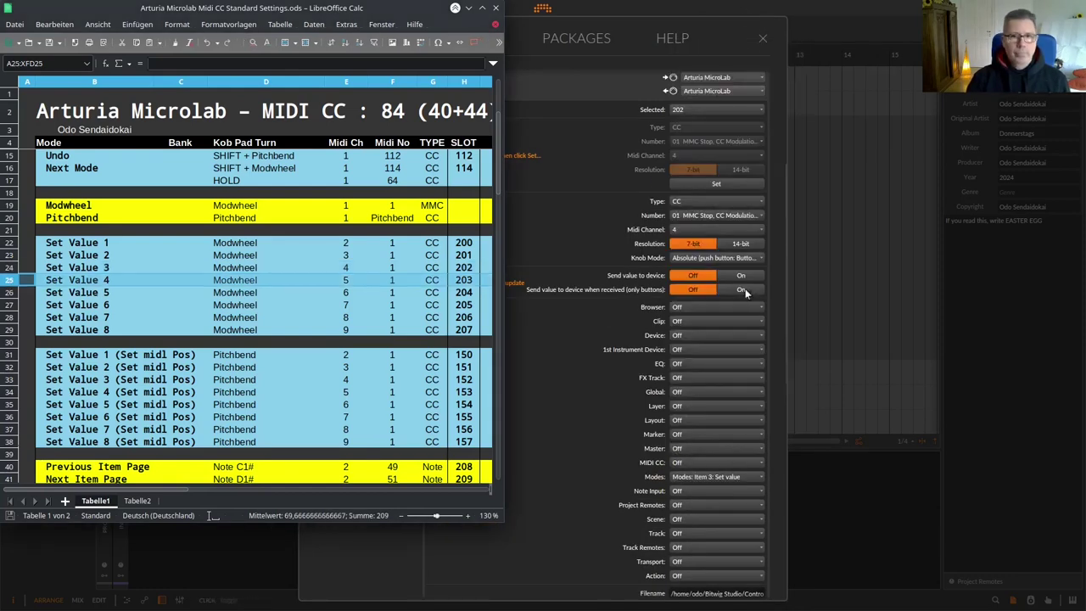
pyautogui.click(692, 111)
pyautogui.click(701, 220)
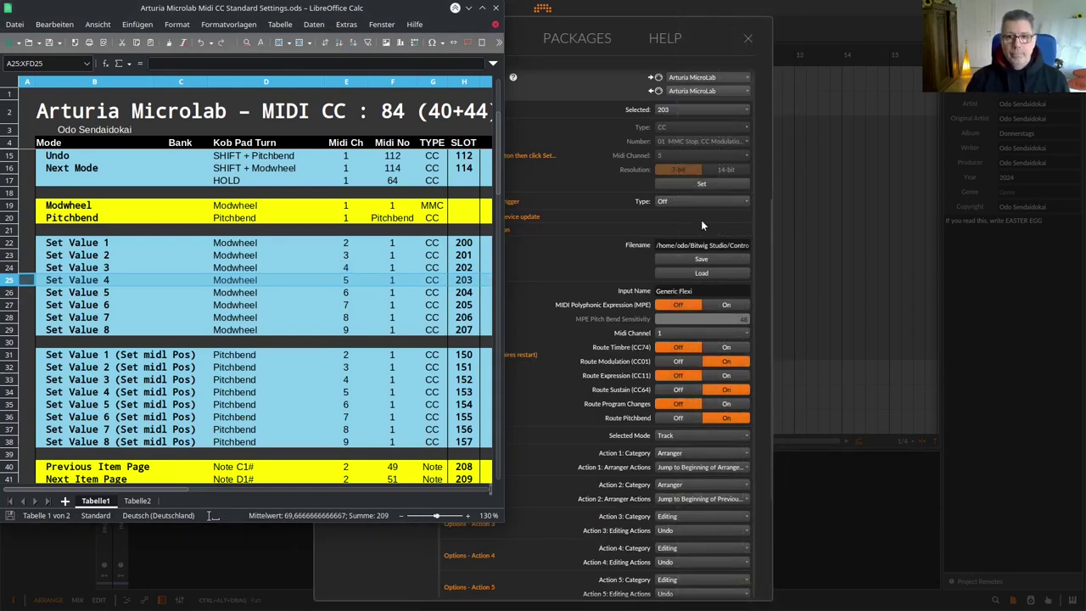
pyautogui.click(701, 184)
pyautogui.click(683, 478)
pyautogui.click(715, 85)
# Step: Set slot 204 to the modwheel CC on channel 6 and assign it to Modes: Item 5: Set value
pyautogui.click(11, 292)
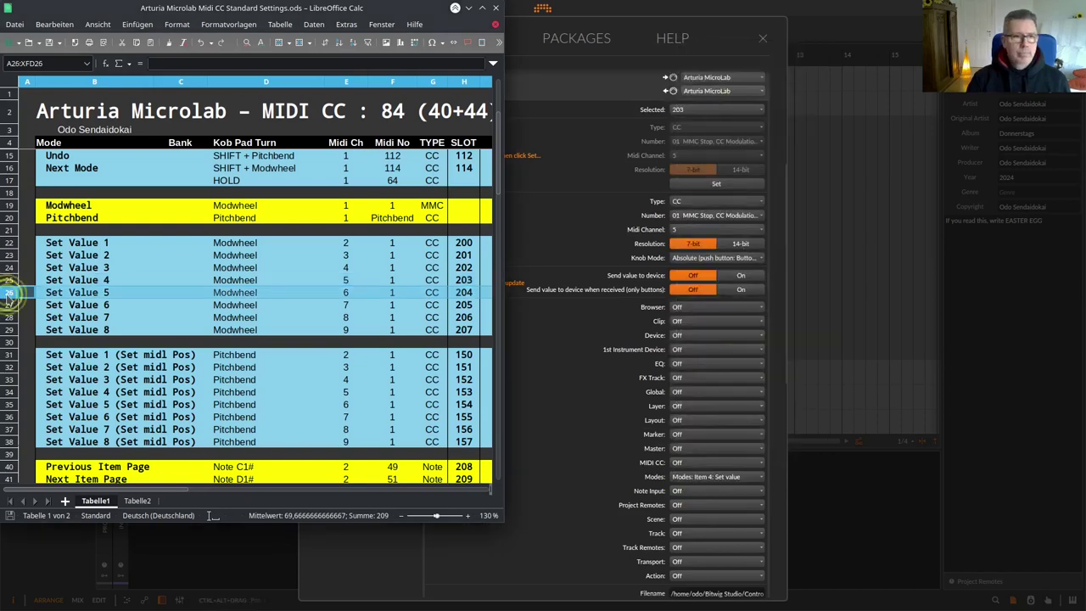
pyautogui.click(700, 109)
pyautogui.click(747, 589)
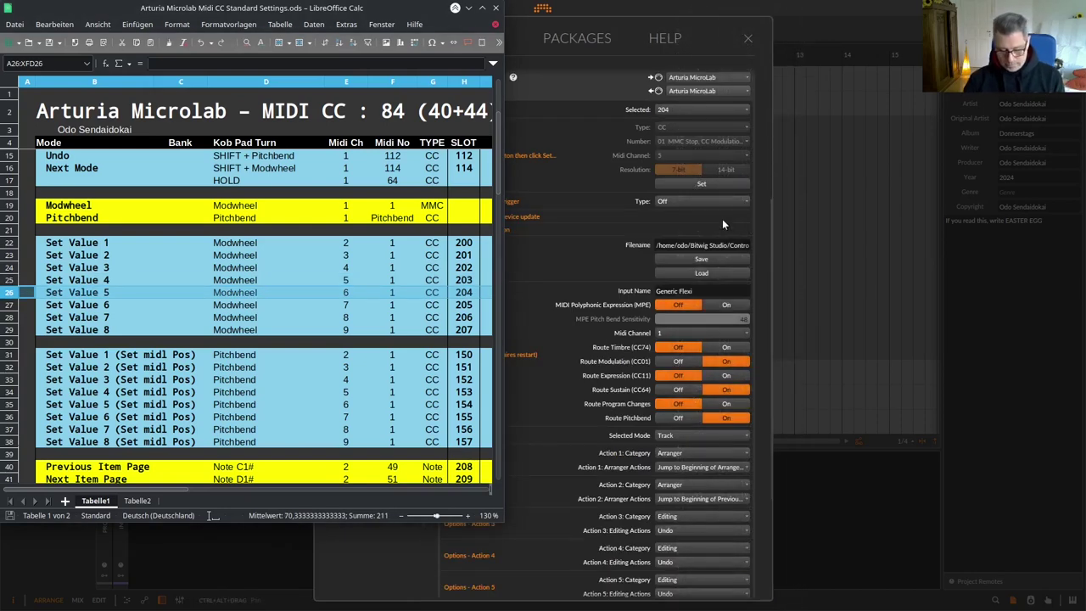
pyautogui.click(702, 184)
pyautogui.click(698, 476)
pyautogui.click(723, 107)
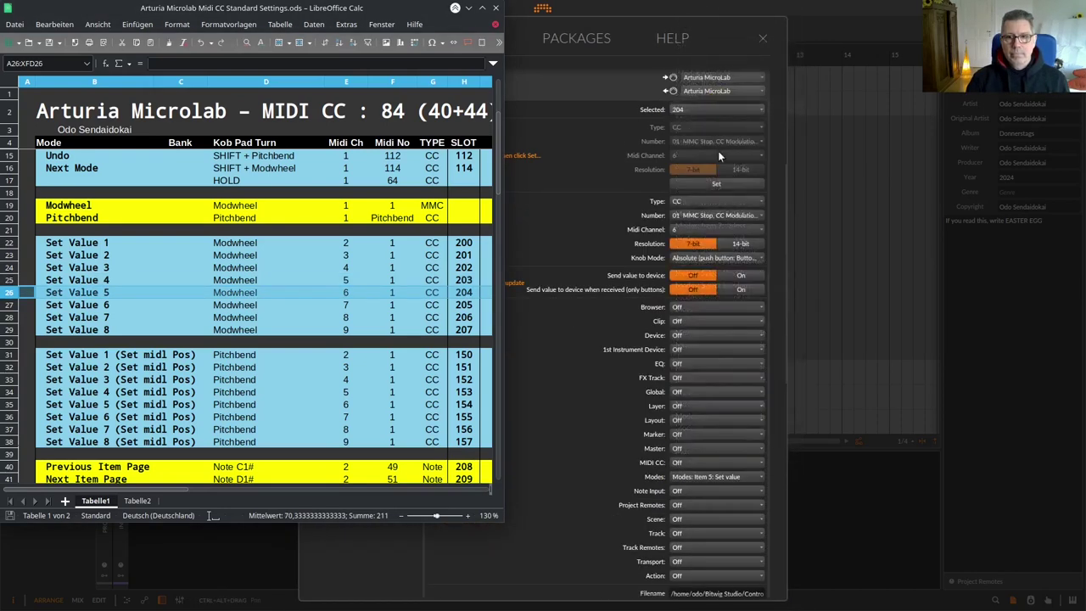
# Step: Set slot 205 to the modwheel CC on channel 7 and assign it to Modes: Item 6: Set value
pyautogui.click(700, 109)
pyautogui.click(722, 57)
pyautogui.click(11, 305)
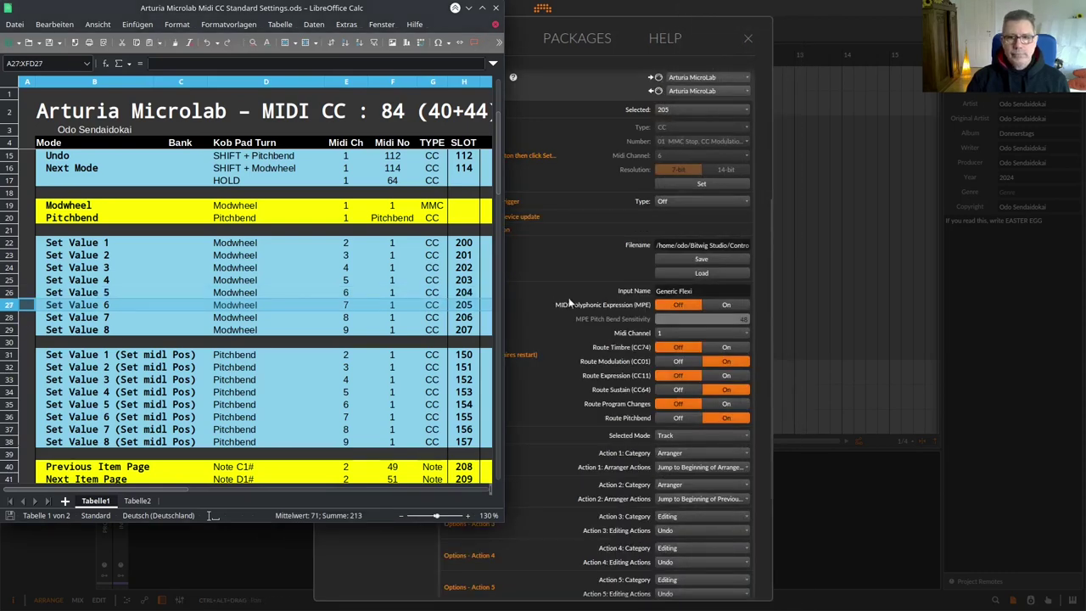
pyautogui.click(708, 187)
pyautogui.click(699, 476)
pyautogui.click(718, 119)
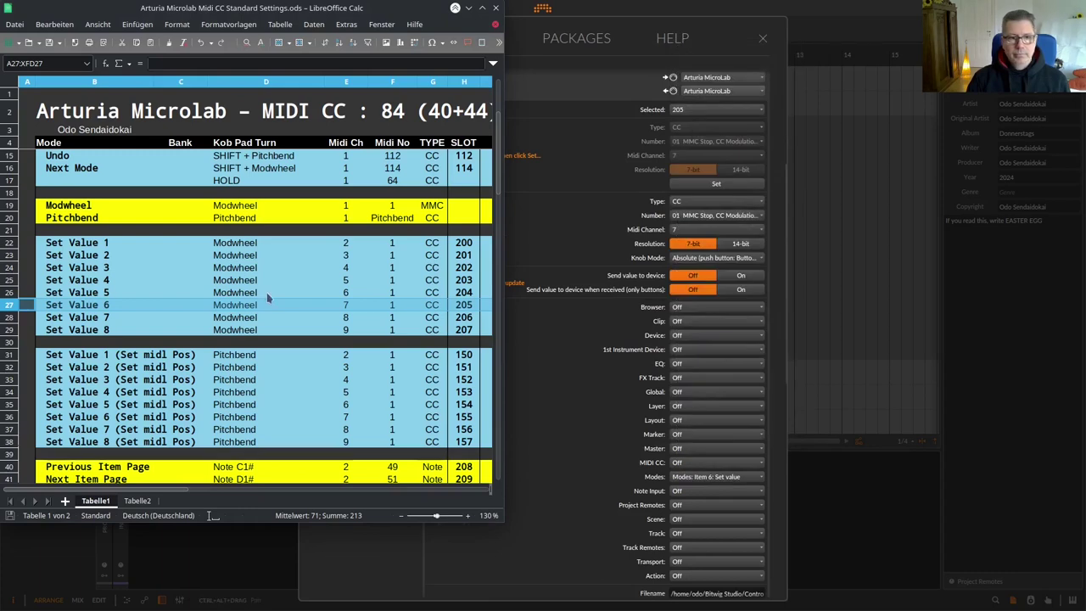
# Step: Set slot 206 to the modwheel CC on channel 8 and assign it to Modes: Item 7: Set value
pyautogui.press('Down')
pyautogui.click(701, 110)
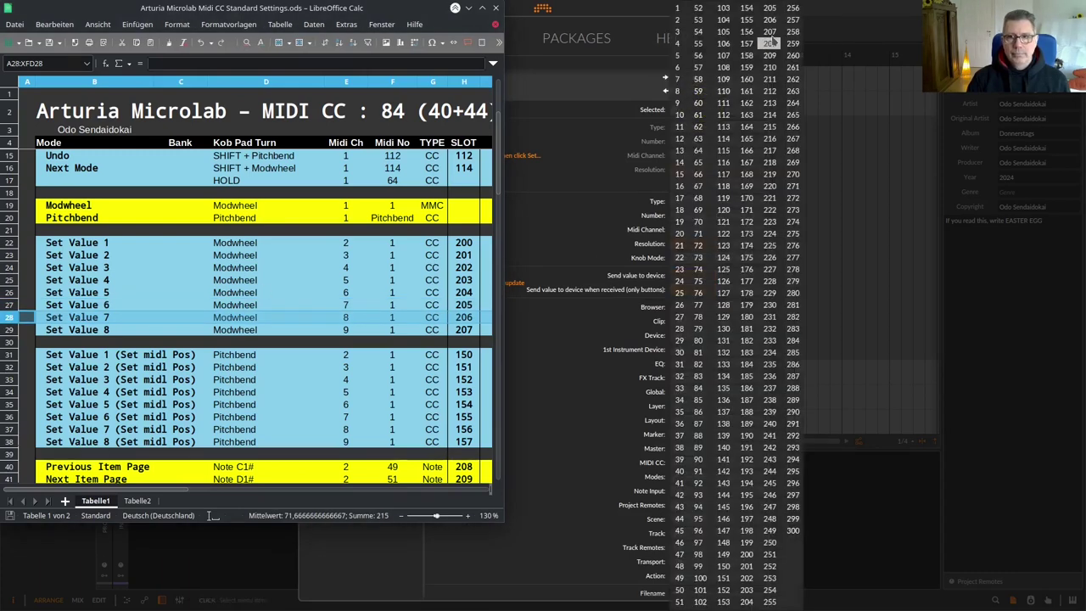
pyautogui.click(771, 42)
pyautogui.click(696, 185)
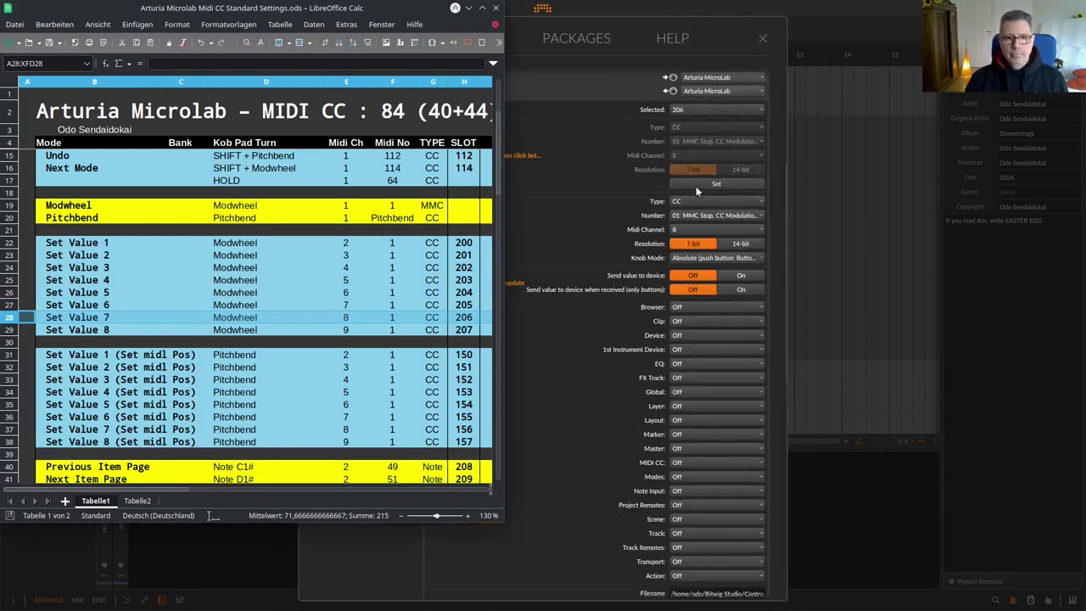
pyautogui.click(687, 476)
pyautogui.click(709, 131)
# Step: Set slot 207 to the modwheel CC on channel 9 and assign it to Modes: Item 8: Set value
pyautogui.press('Down')
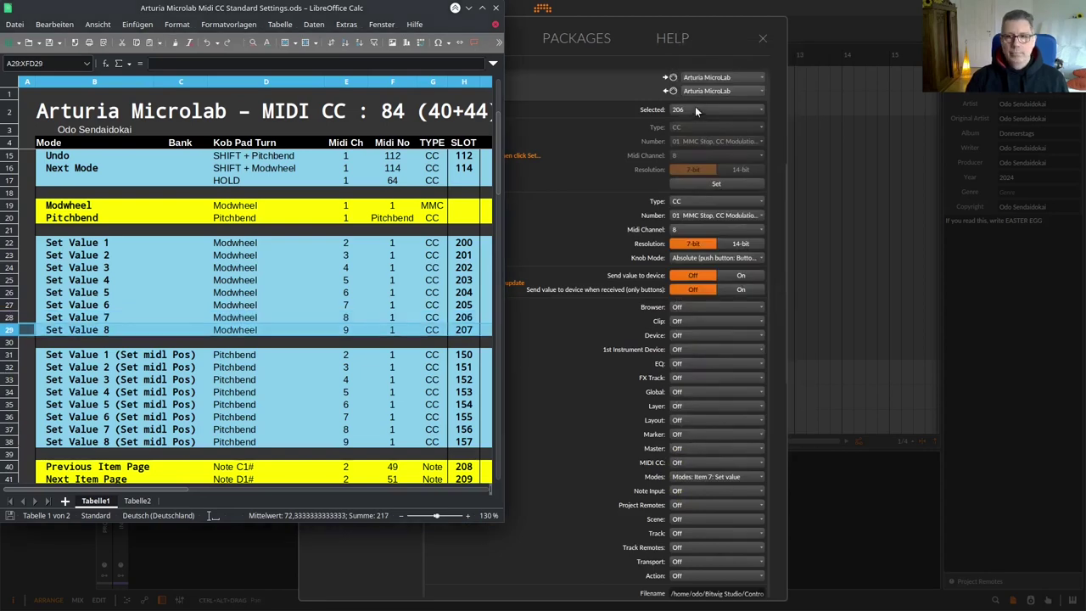
pyautogui.click(696, 109)
pyautogui.click(722, 124)
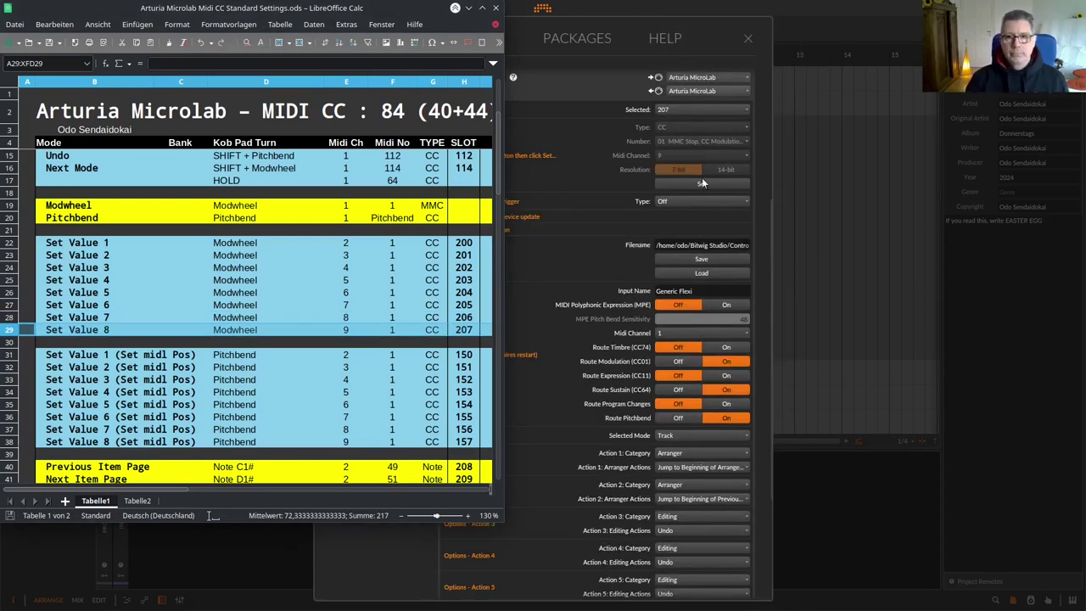
pyautogui.click(701, 180)
pyautogui.click(683, 474)
pyautogui.click(724, 156)
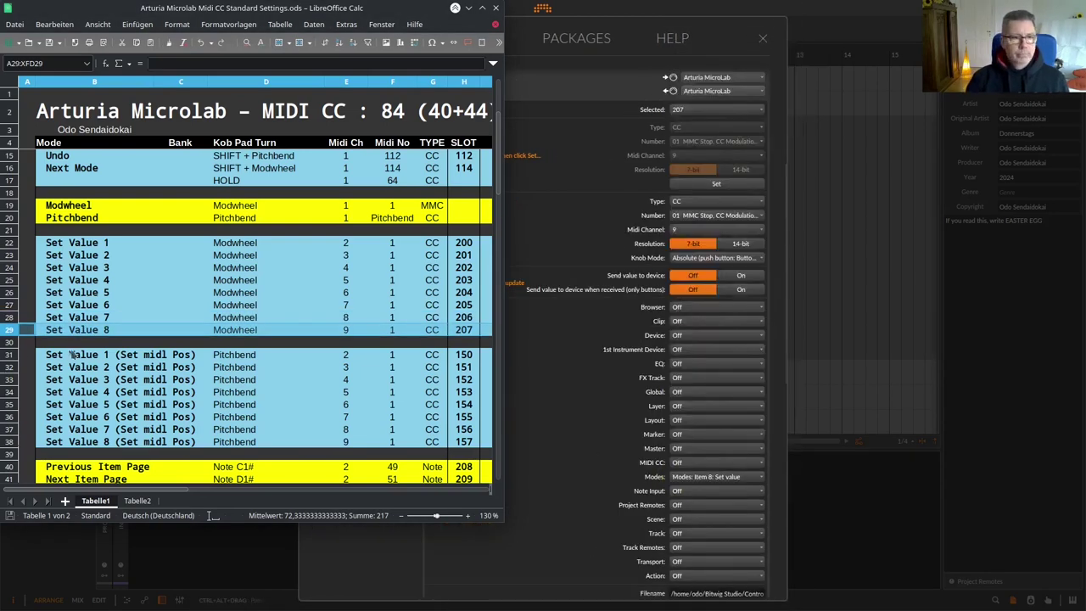
# Step: Set slot 150 to the 14-bit pitchbend on channel 2 and assign it to Modes: Item 1: Set value
pyautogui.click(10, 355)
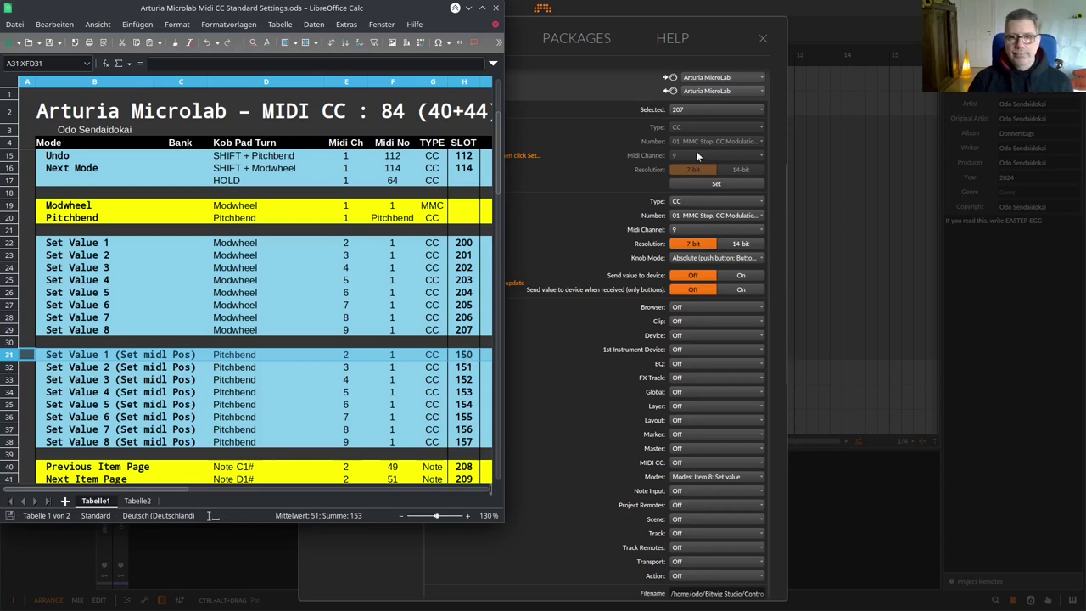
pyautogui.click(703, 108)
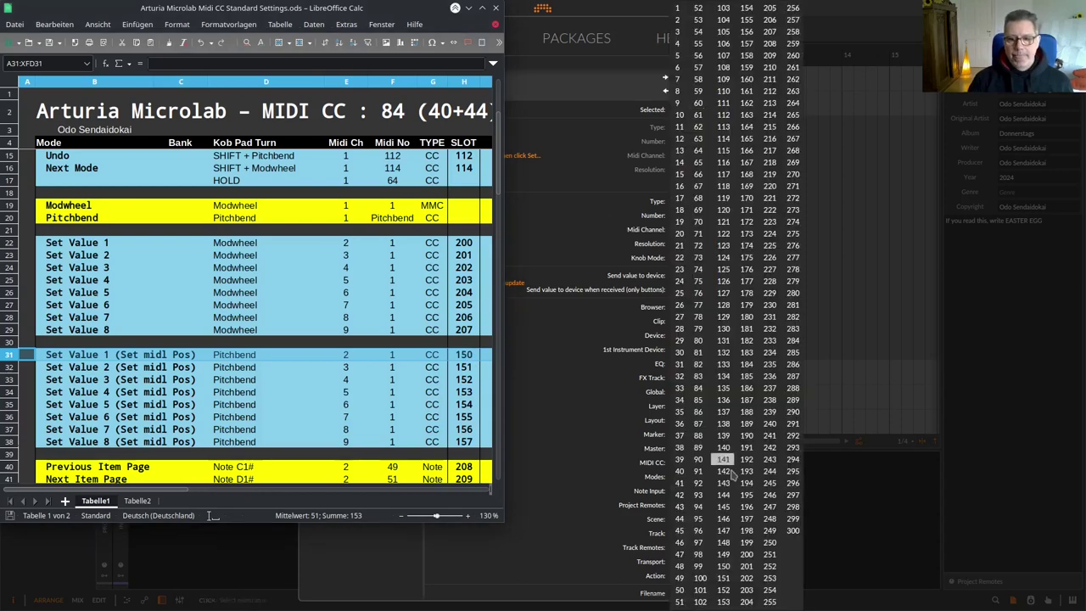
pyautogui.click(709, 207)
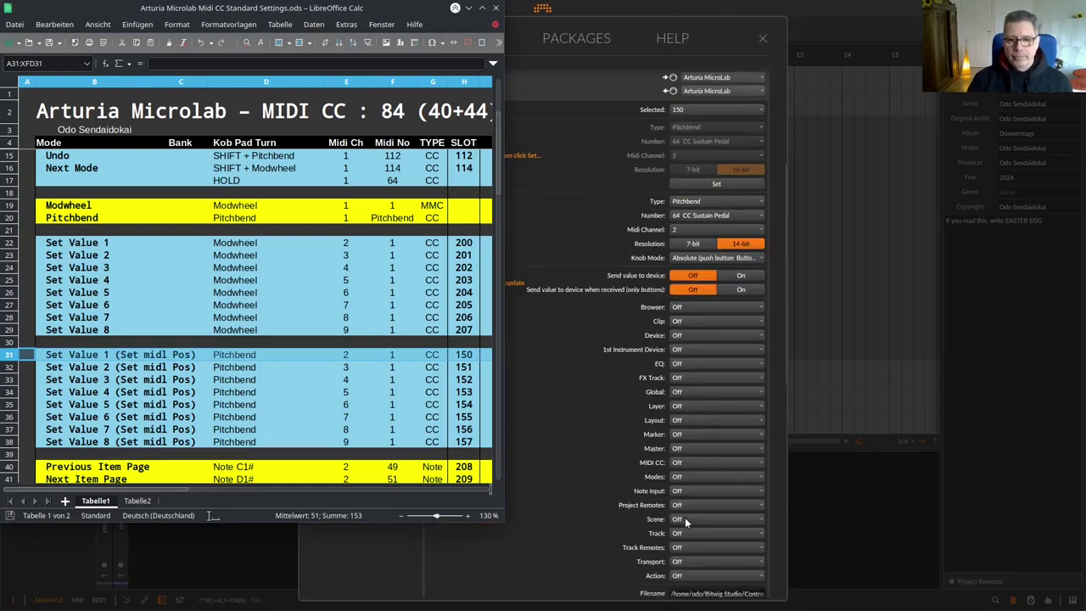
pyautogui.click(686, 477)
pyautogui.click(725, 61)
# Step: Set slot 151 to the 14-bit pitchbend on channel 3 and assign it to Modes: Item 2: Set value
pyautogui.click(8, 368)
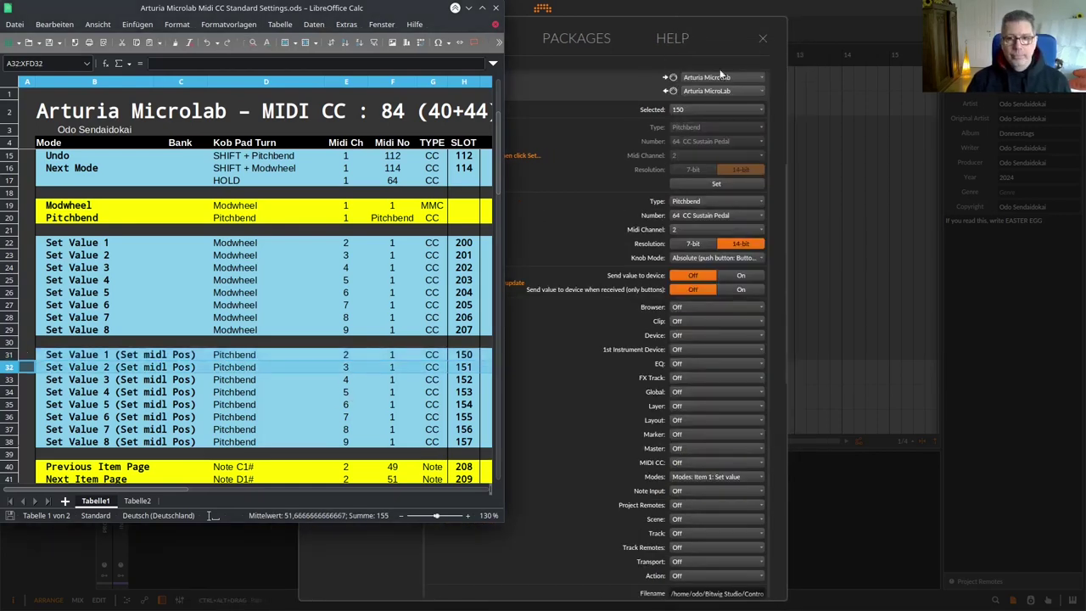
pyautogui.click(717, 109)
pyautogui.click(709, 217)
pyautogui.click(696, 183)
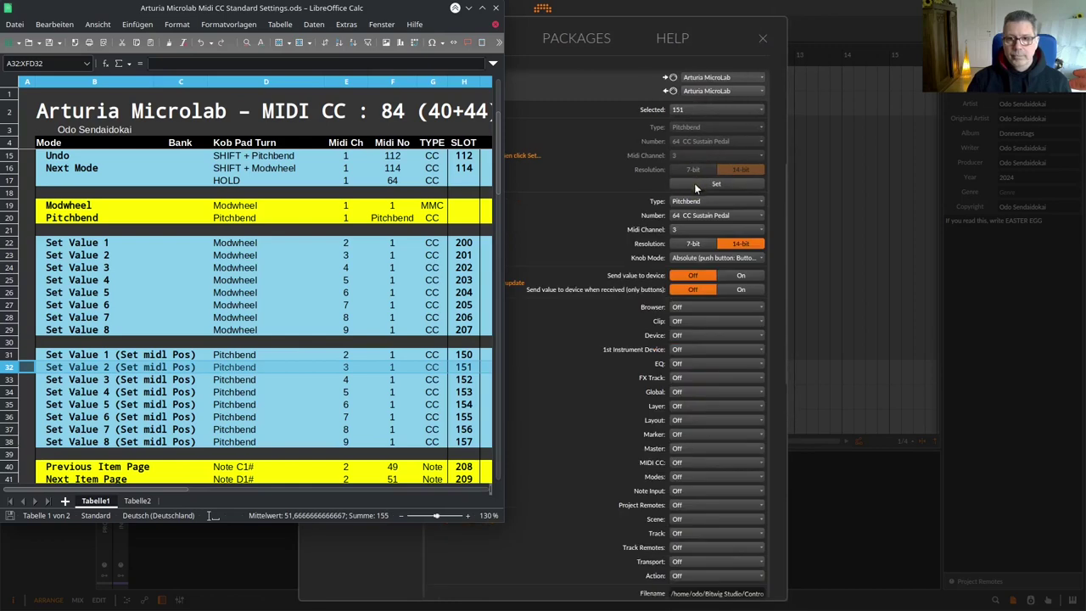
pyautogui.click(683, 476)
pyautogui.click(728, 70)
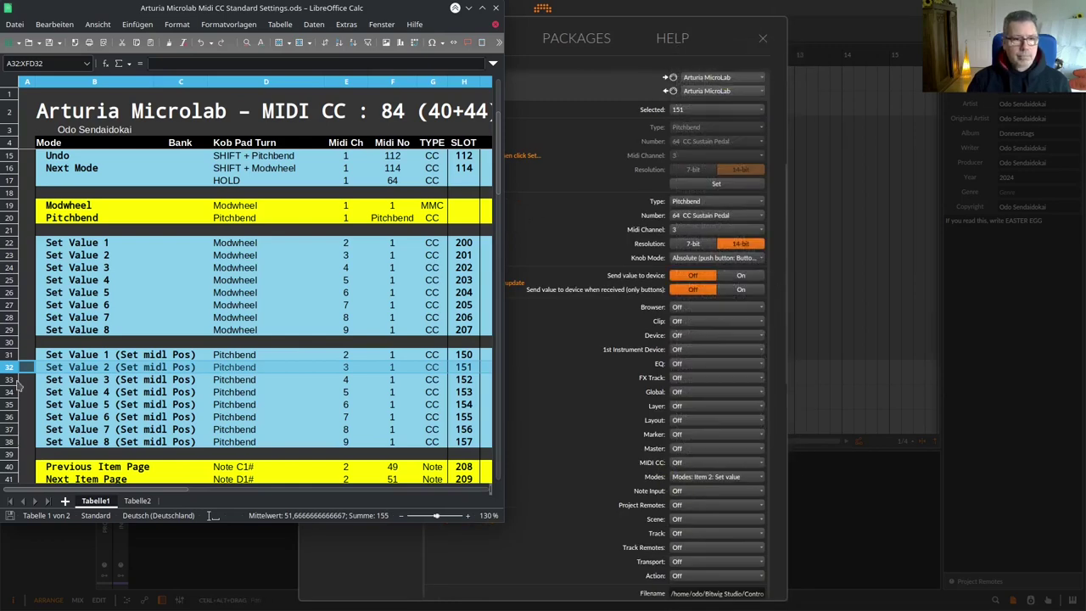
# Step: Set slot 152 to the 14-bit pitchbend on channel 4 and assign it to Modes: Item 3: Set value
pyautogui.click(17, 380)
pyautogui.click(692, 111)
pyautogui.click(687, 174)
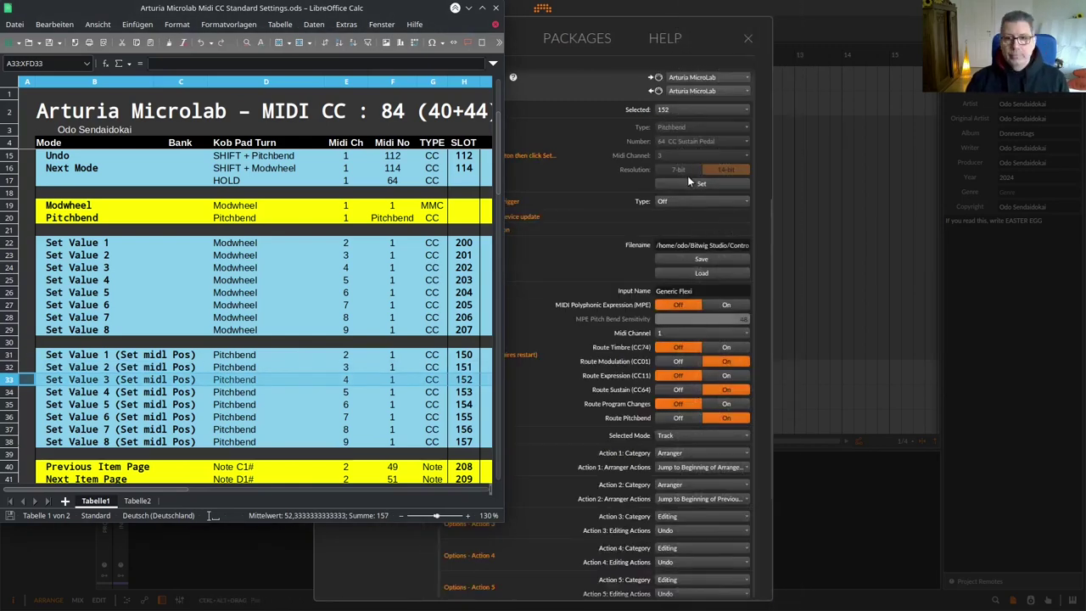
pyautogui.click(683, 476)
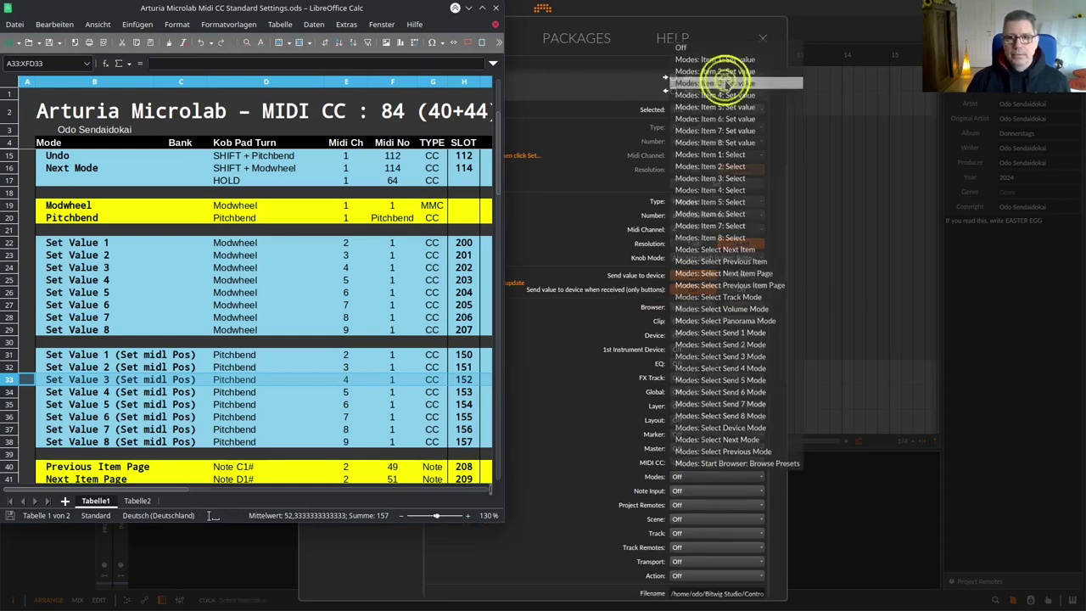
pyautogui.click(715, 83)
# Step: Set slot 153 to the 14-bit pitchbend on channel 5 and assign it to Modes: Item 4: Set value
pyautogui.click(702, 108)
pyautogui.click(723, 602)
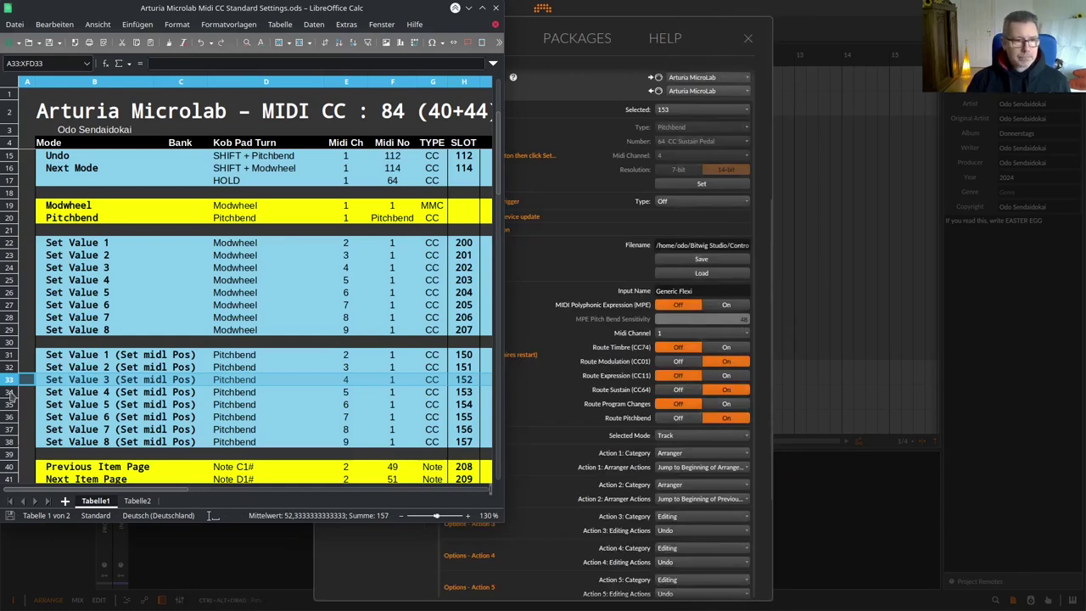
pyautogui.click(17, 393)
pyautogui.click(682, 186)
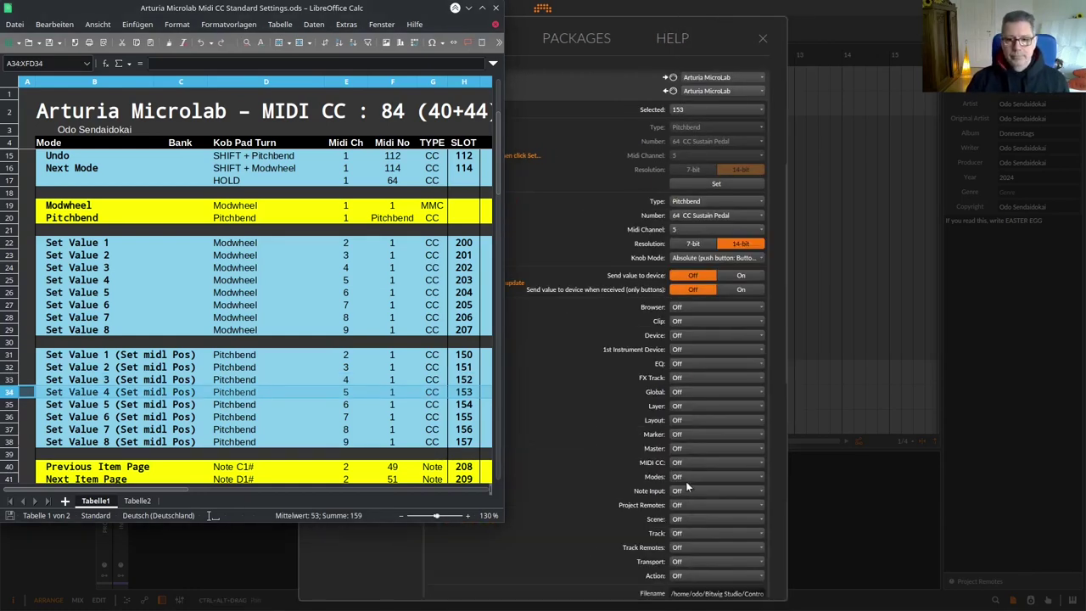
pyautogui.click(687, 478)
pyautogui.click(716, 102)
# Step: Set slot 154 to the 14-bit pitchbend on channel 6 and assign its Set value mode for the Set Value 5 row
pyautogui.click(14, 405)
pyautogui.click(700, 112)
pyautogui.click(719, 209)
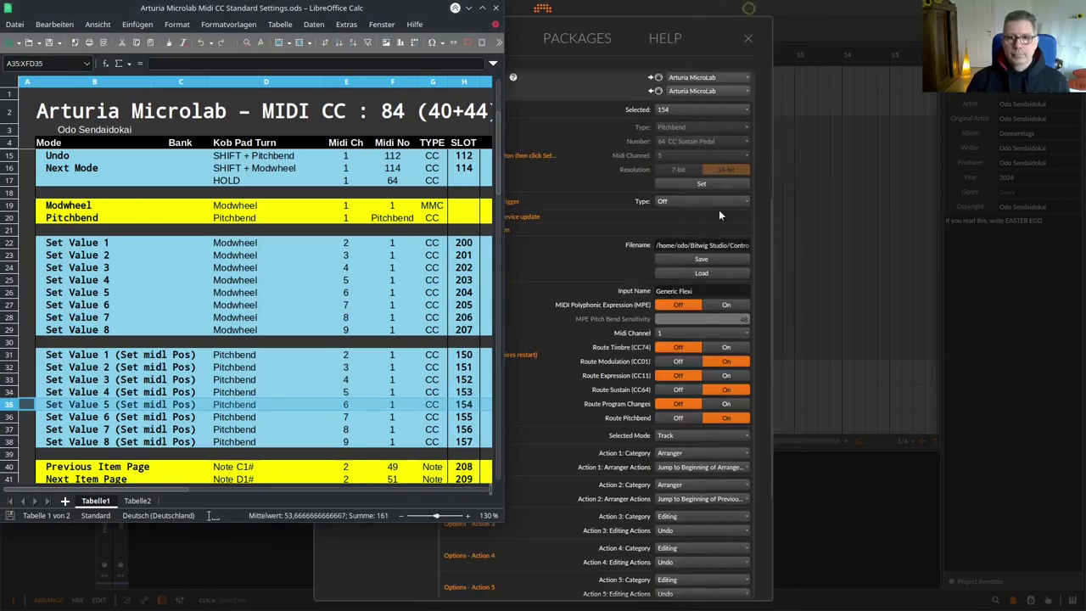
pyautogui.click(689, 185)
pyautogui.click(693, 478)
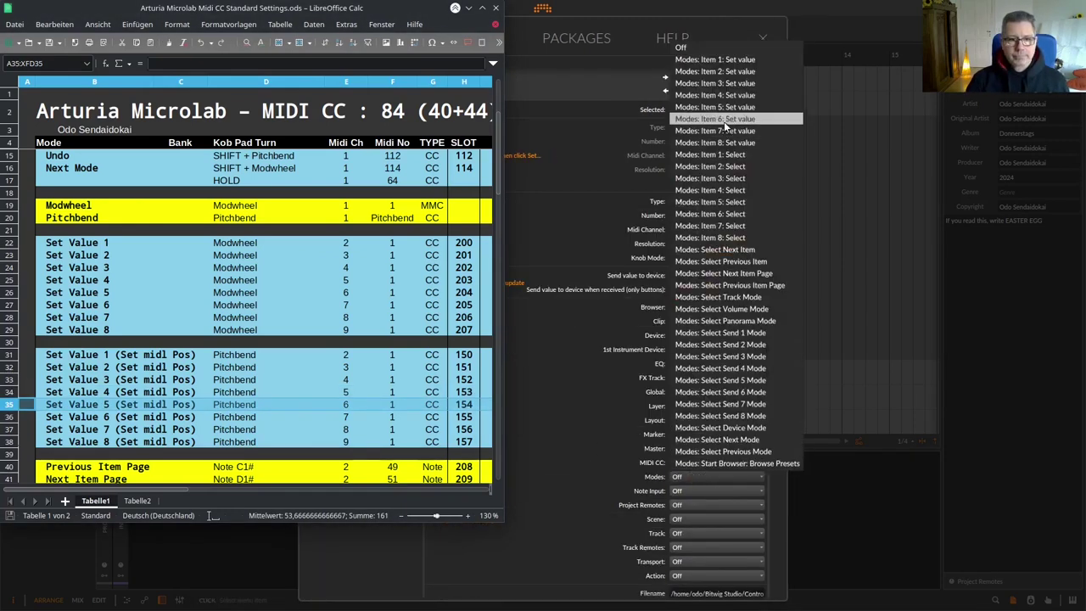
pyautogui.click(724, 121)
# Step: Set slot 155 to the 14-bit pitchbend on channel 7 and assign it to Modes: Item 6: Set value
pyautogui.click(14, 417)
pyautogui.click(698, 111)
pyautogui.click(747, 19)
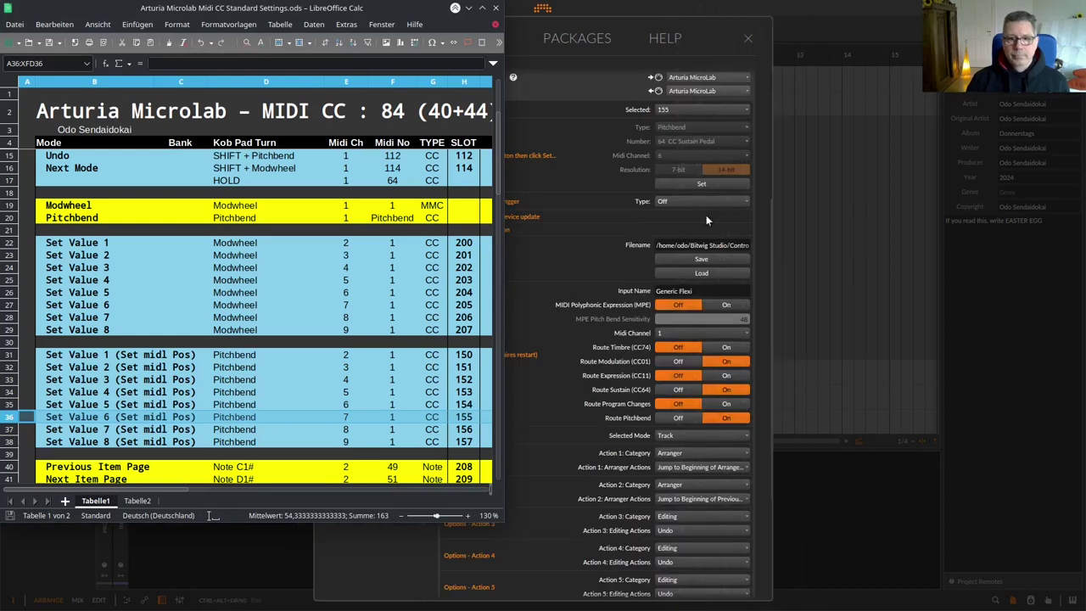
pyautogui.click(701, 183)
pyautogui.click(687, 473)
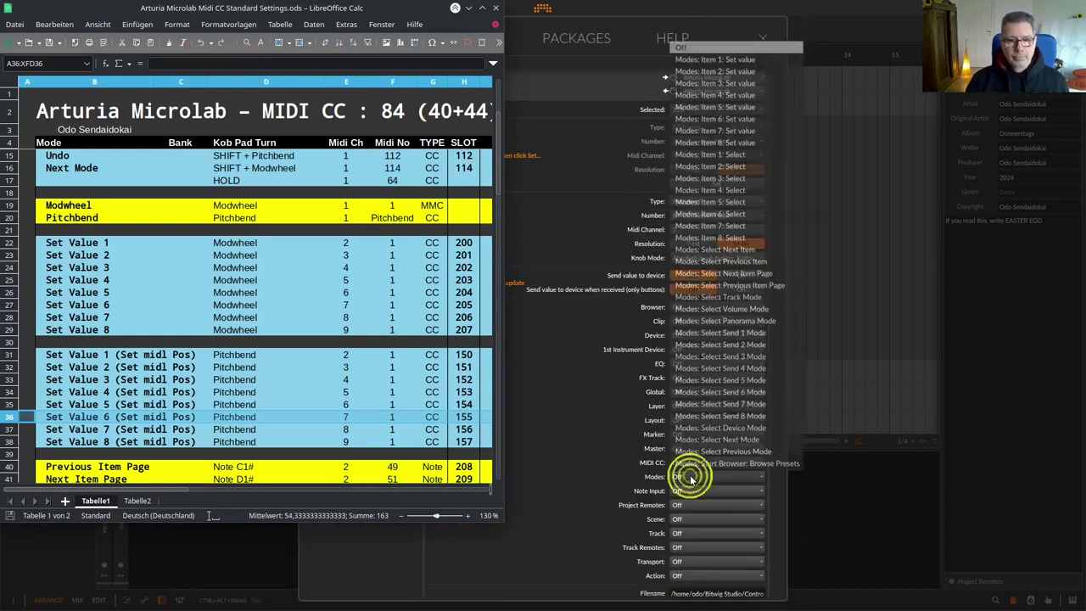
pyautogui.click(697, 117)
# Step: Set slot 156 to the 14-bit pitchbend on channel 8 and assign it to Modes: Item 7: Set value
pyautogui.click(13, 429)
pyautogui.click(731, 108)
pyautogui.click(747, 34)
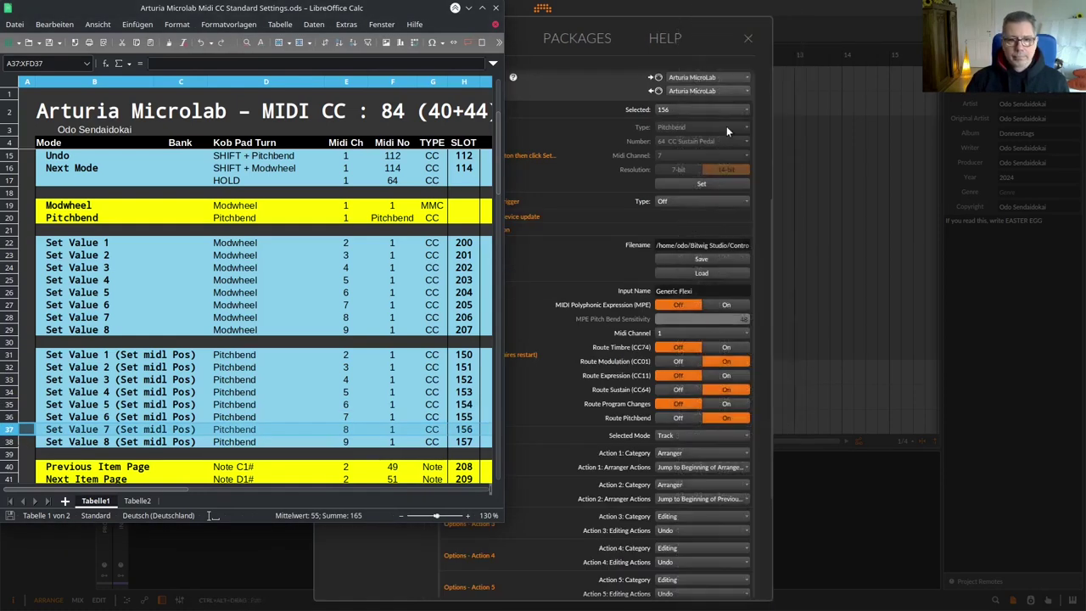
pyautogui.click(721, 180)
pyautogui.click(687, 476)
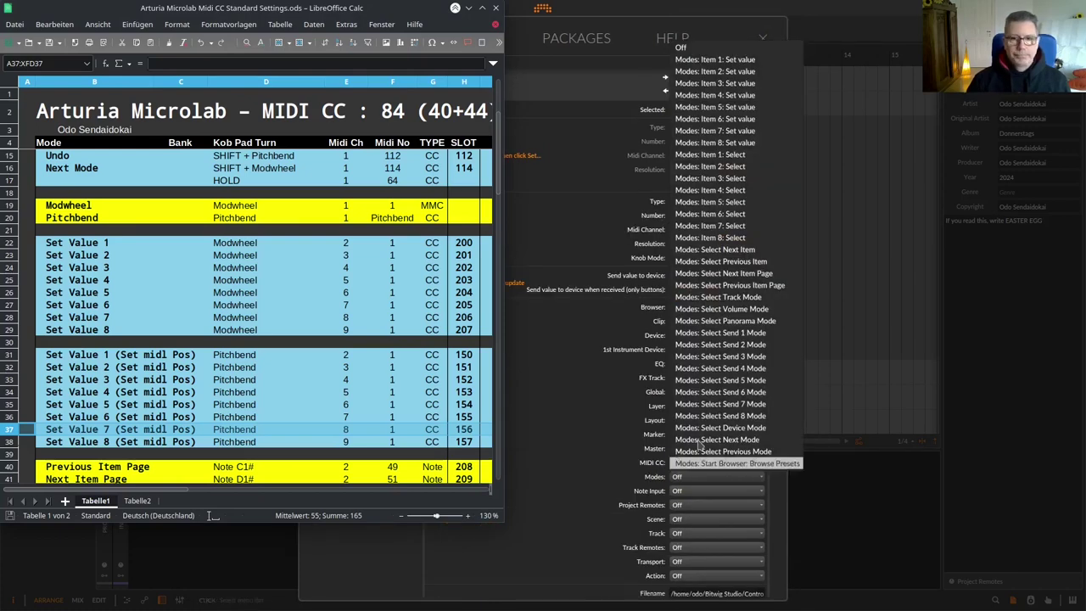
pyautogui.click(744, 131)
# Step: Set slot 157 to the 14-bit pitchbend on channel 9 and assign it to Modes: Item 8: Set value
pyautogui.click(14, 441)
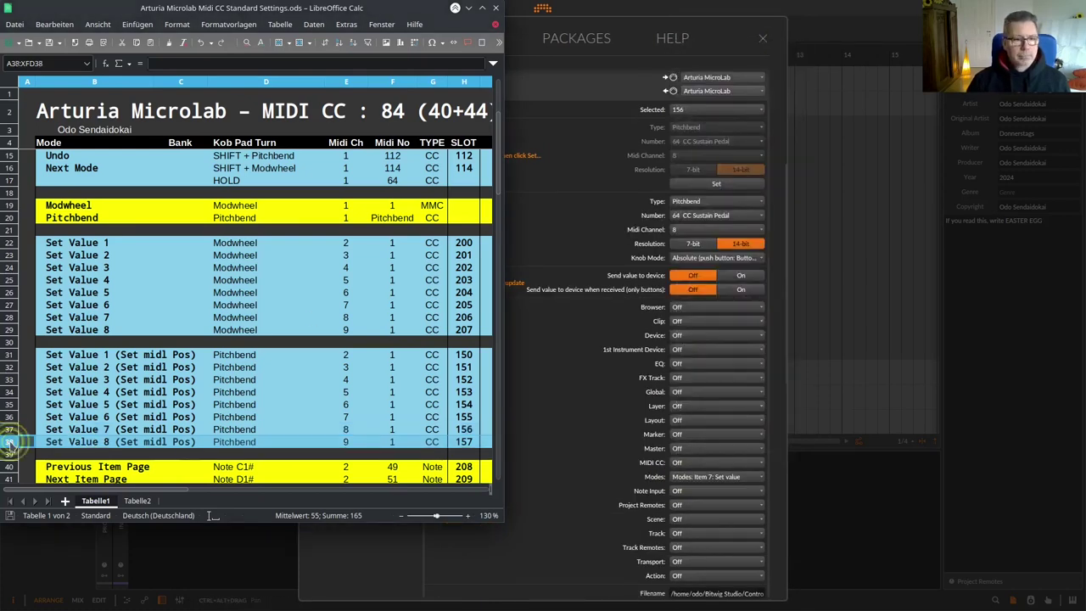
pyautogui.click(731, 109)
pyautogui.click(747, 44)
pyautogui.click(698, 183)
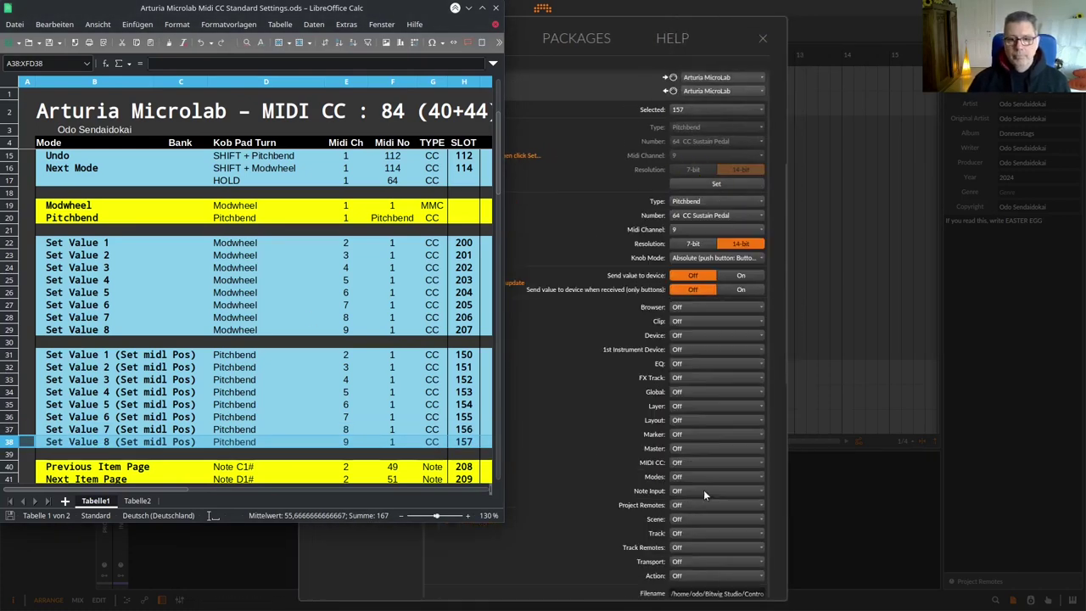
pyautogui.click(704, 478)
pyautogui.click(716, 142)
# Step: Save the controller mapping over the existing file Arturia Microlab Mode English.properties in the Controller Scripts folder
pyautogui.scroll(-5, 384, 342)
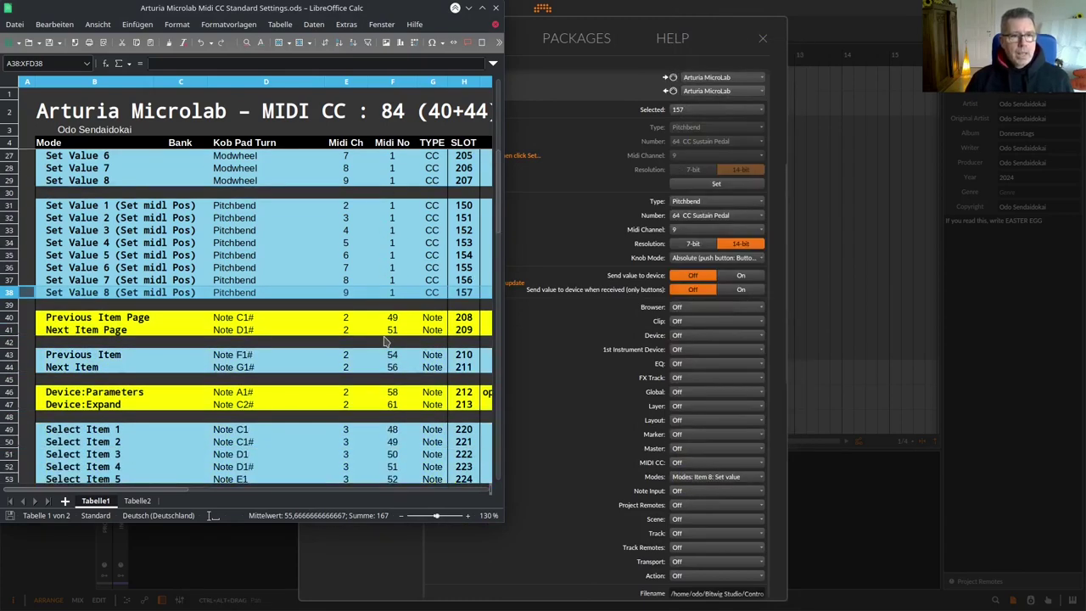
pyautogui.scroll(-5, 595, 357)
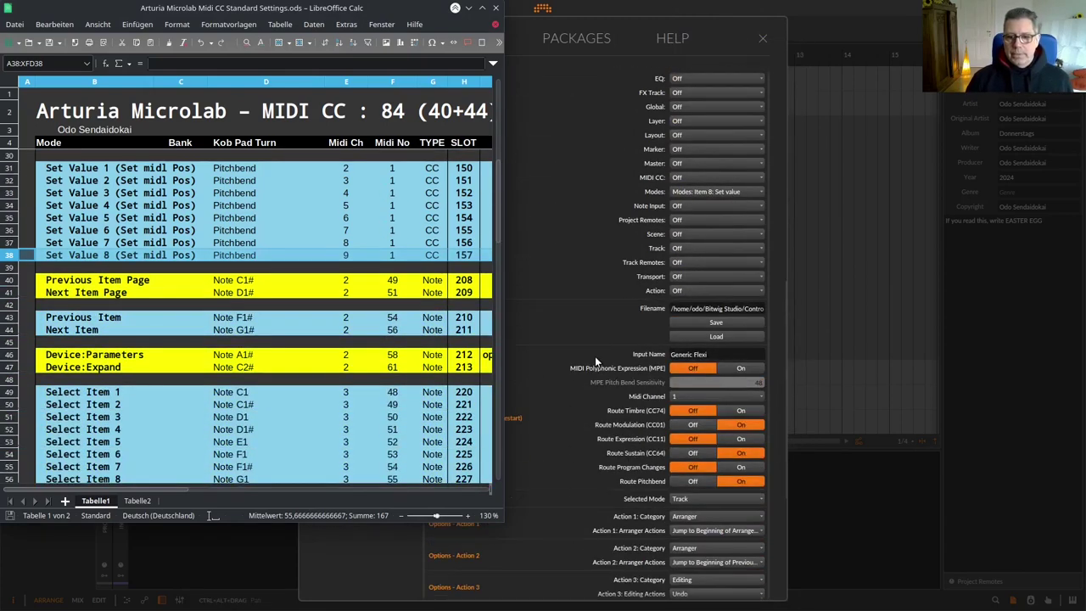
pyautogui.click(701, 320)
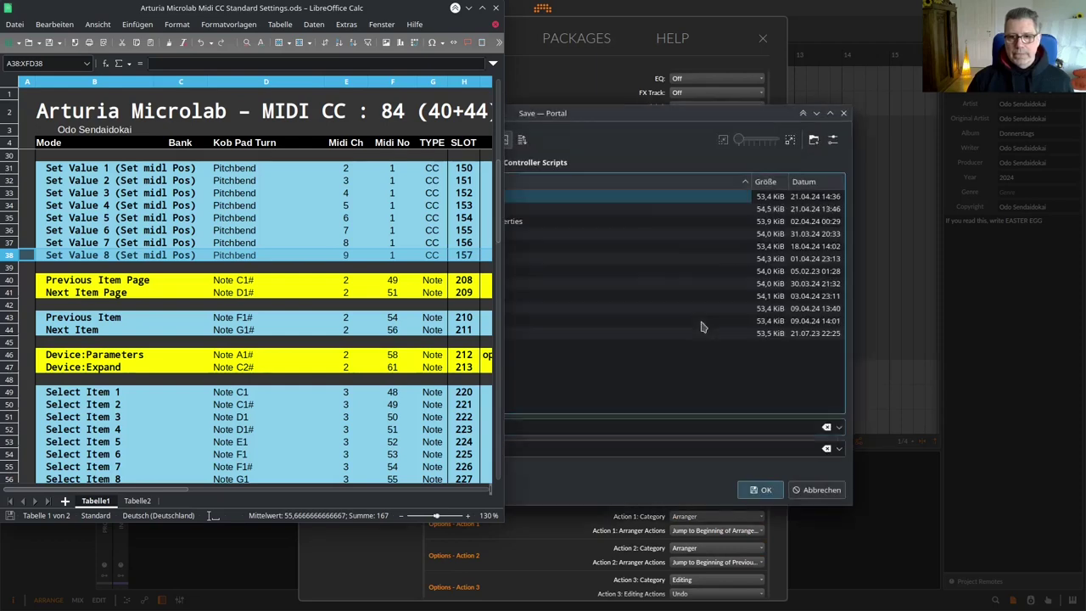
pyautogui.click(757, 489)
pyautogui.click(645, 333)
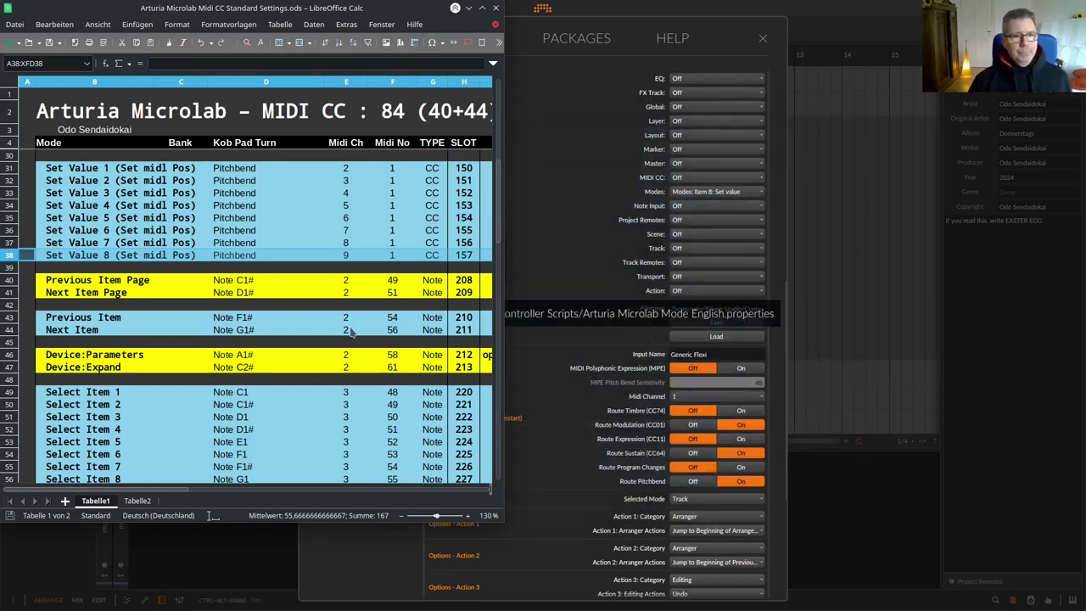
# Step: Close the Bitwig settings and place the MIDI CC spreadsheet beside the track list so the Inst 1 track stays accessible
pyautogui.scroll(2, 352, 331)
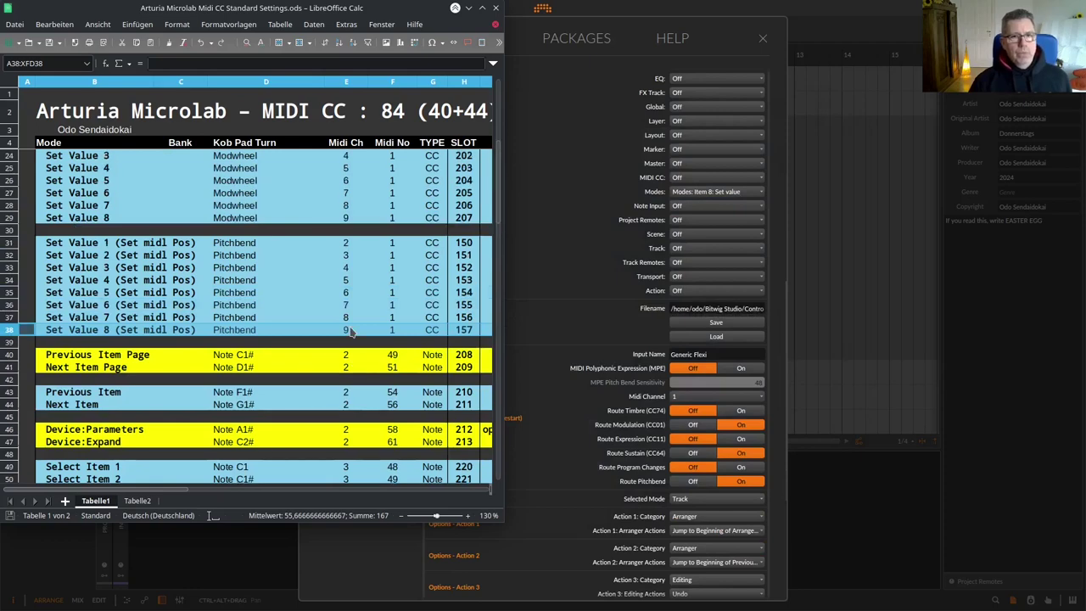
pyautogui.middleClick(411, 10)
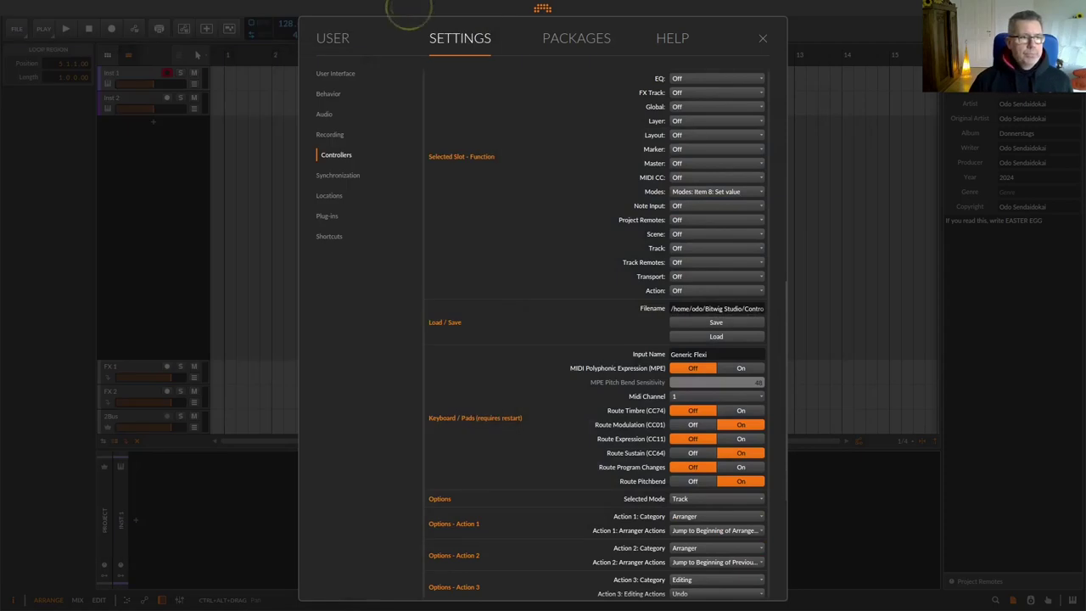
pyautogui.click(763, 38)
pyautogui.moveTo(0, 102); pyautogui.dragTo(659, 53)
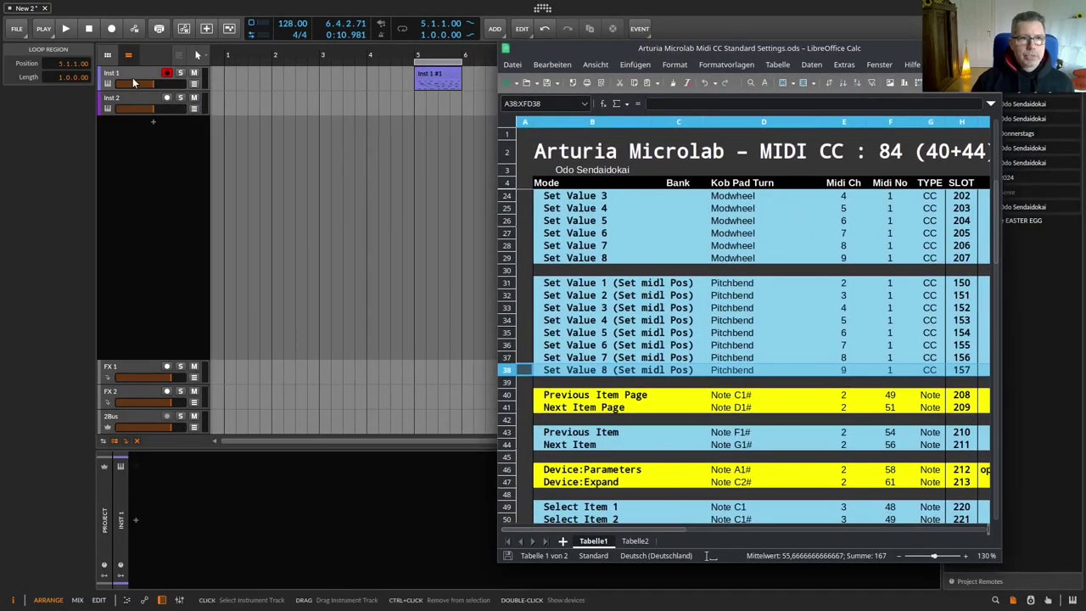
# Step: Insert a Polysynth device on the Inst 1 track, finding it in the device browser with "polys"
pyautogui.click(145, 75)
pyautogui.click(162, 543)
pyautogui.doubleClick(163, 542)
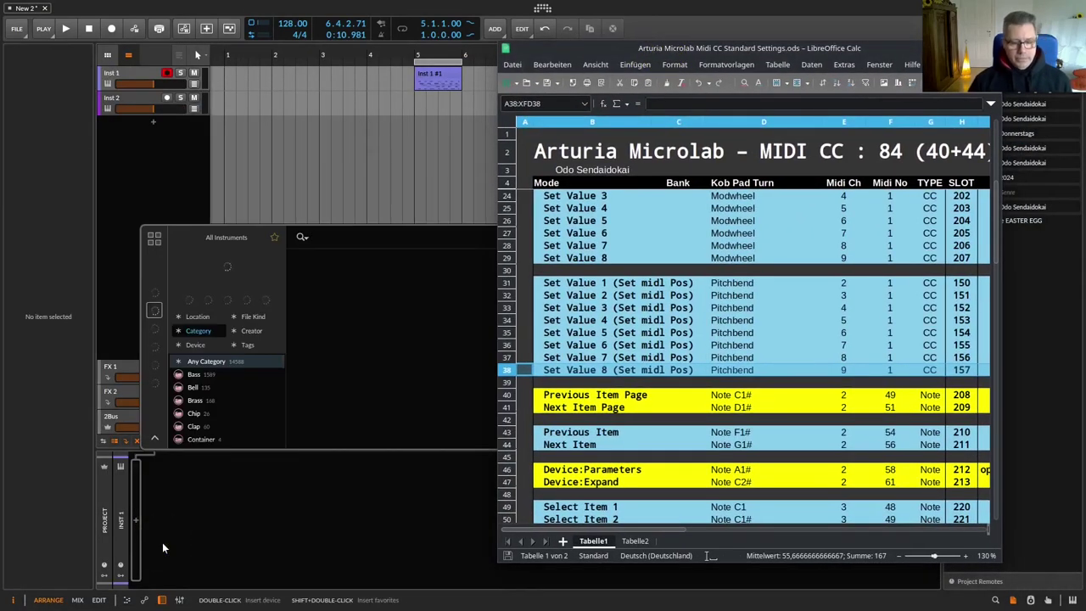
pyautogui.write('polys')
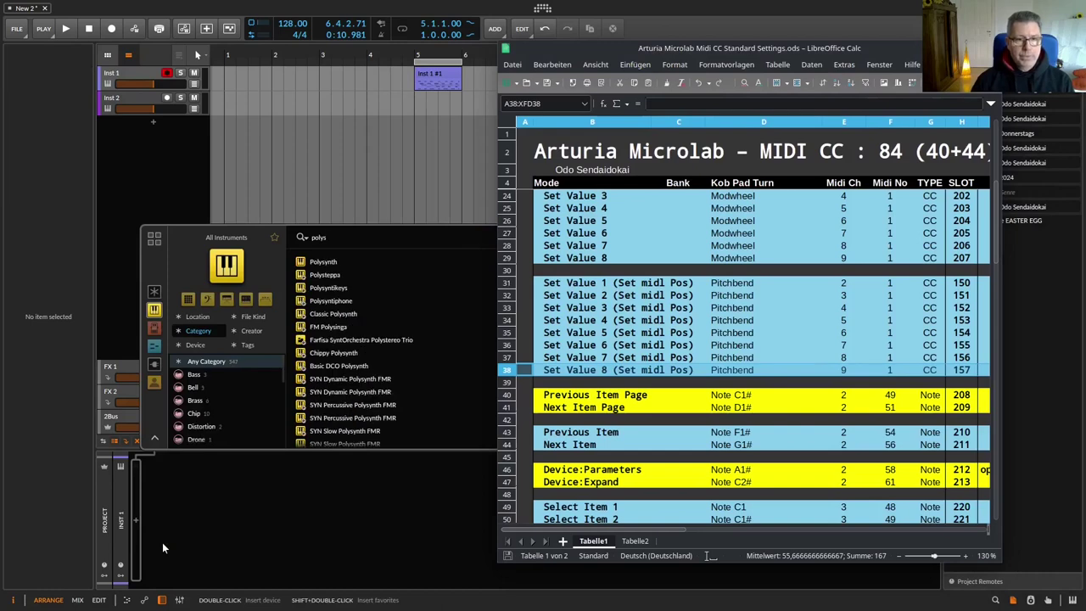
pyautogui.press('Down')
pyautogui.press('Return')
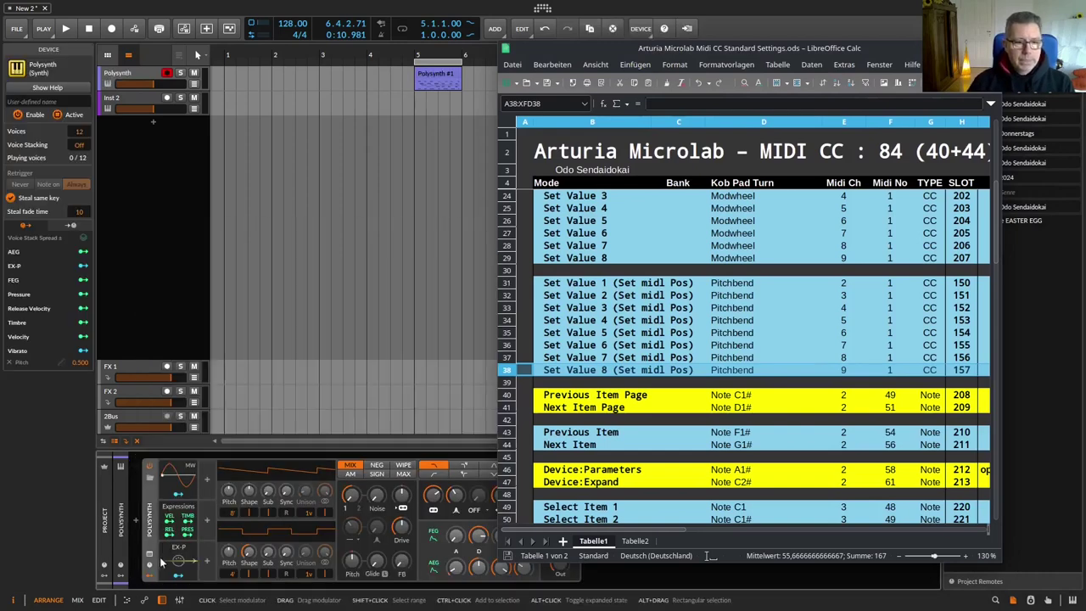
# Step: Show the Polysynth's remote controls, reposition the MIDI CC spreadsheet window beside them, and select the Polysynth device
pyautogui.click(151, 565)
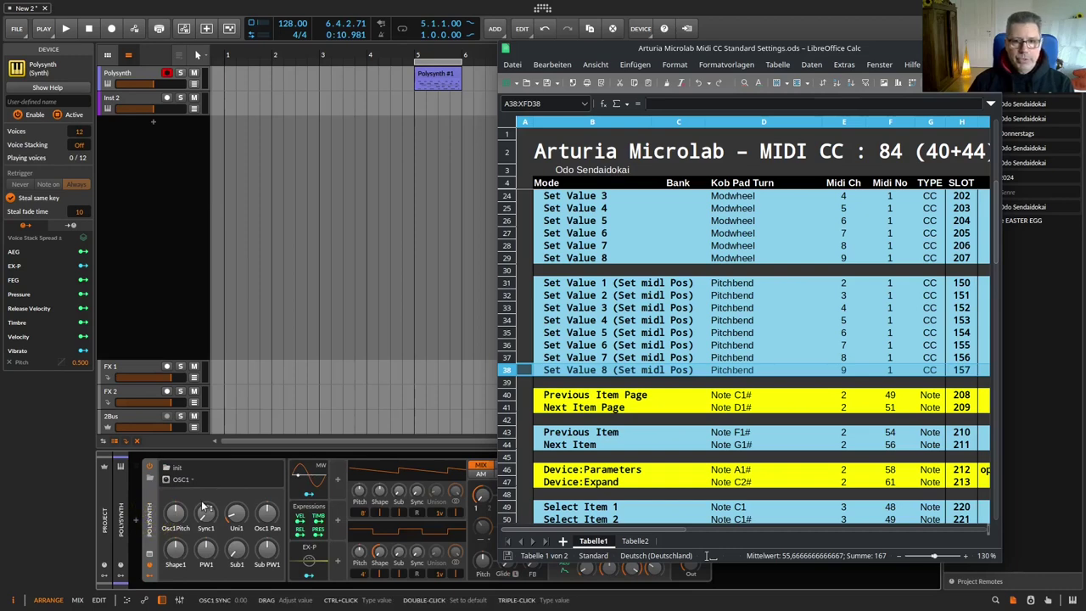
pyautogui.scroll(1, 768, 271)
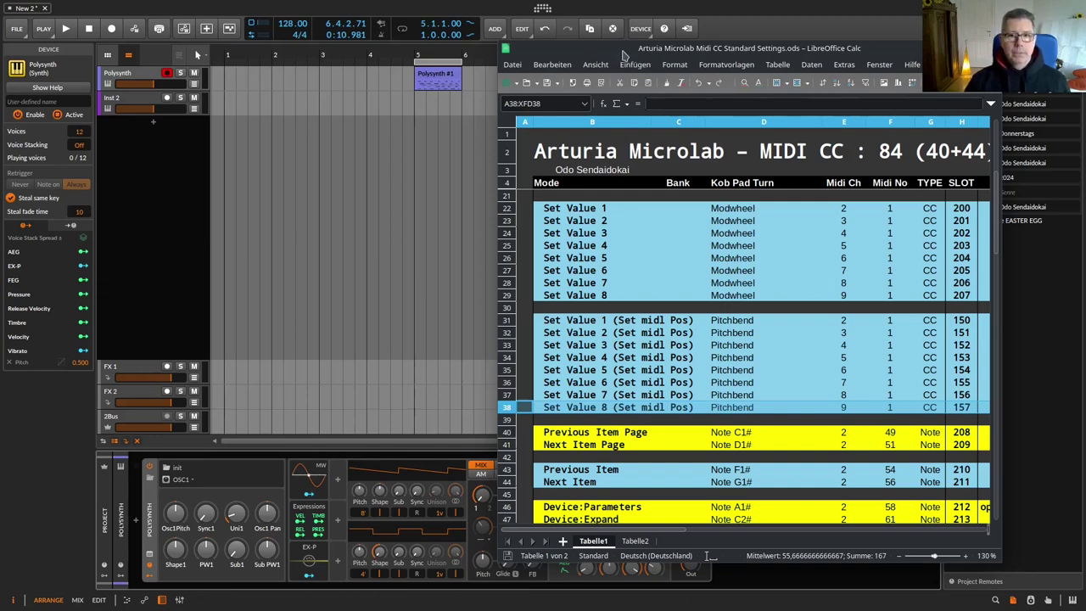
pyautogui.scroll(2, 717, 310)
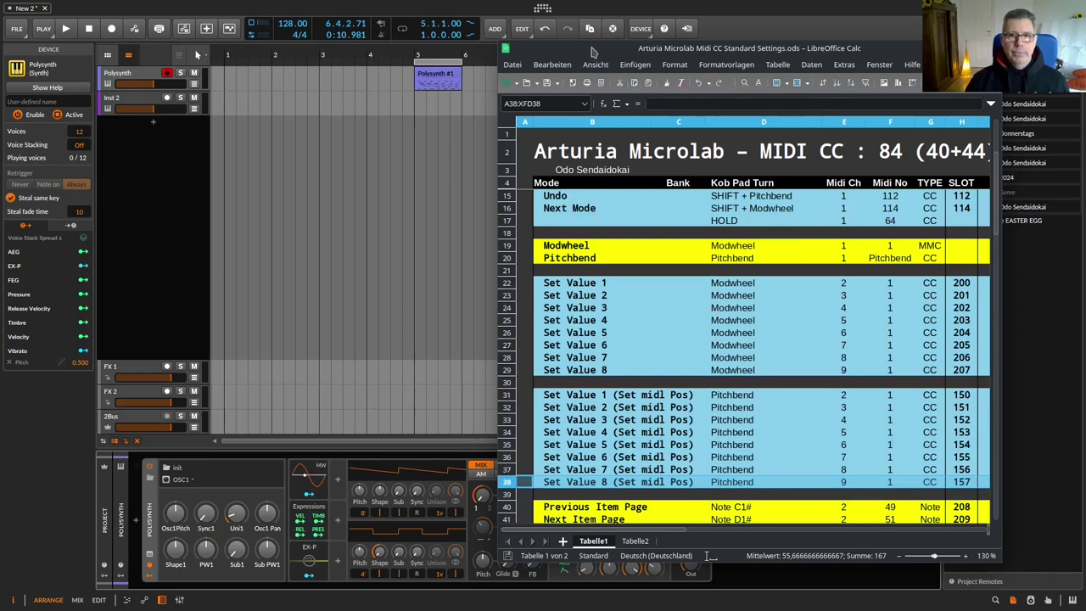
pyautogui.moveTo(585, 47); pyautogui.dragTo(832, 63)
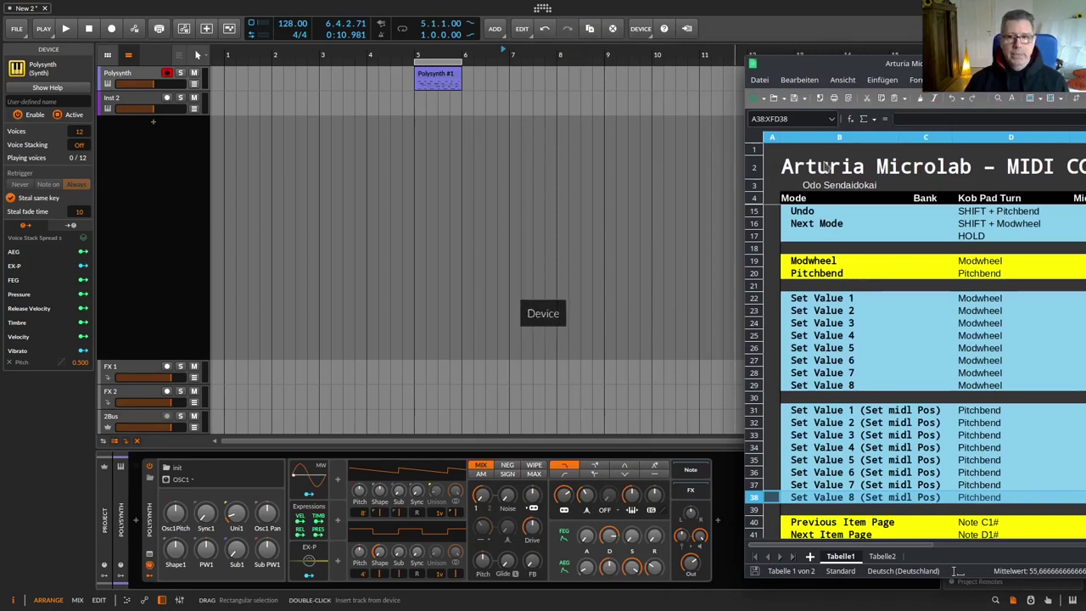
pyautogui.moveTo(847, 63); pyautogui.dragTo(538, 67)
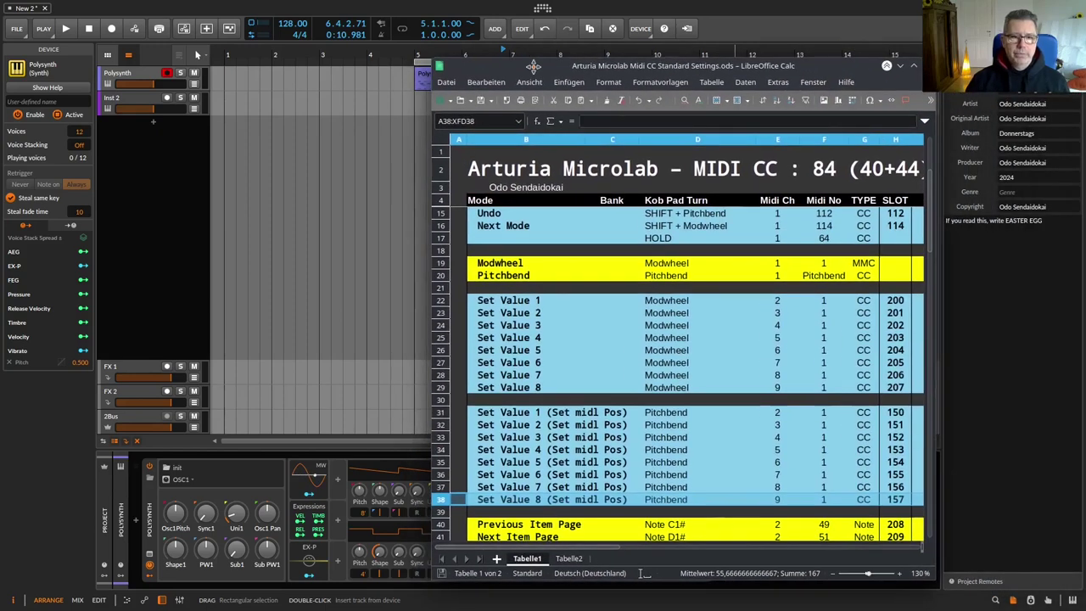
pyautogui.click(154, 528)
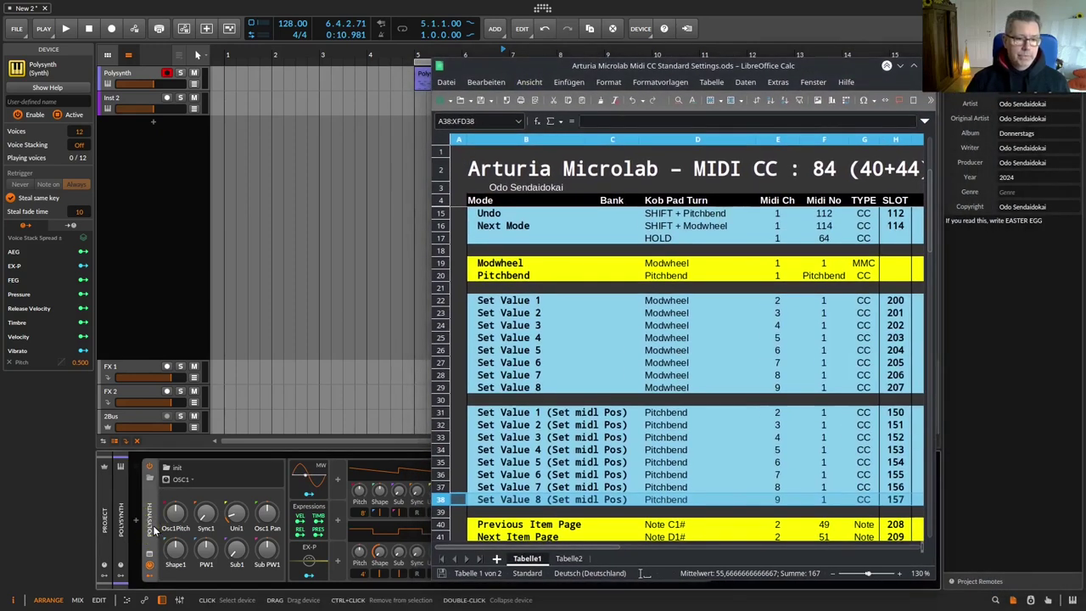
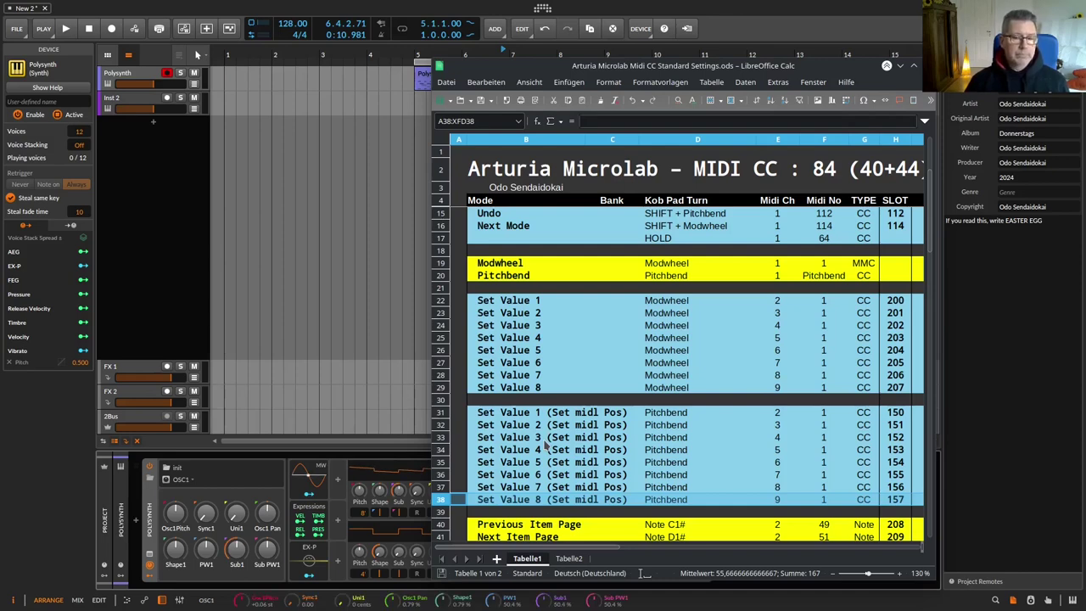
# Step: Toggle the Polysynth's remote controls and modulators repeatedly, leaving the remote controls shown and the modulators hidden
pyautogui.scroll(-2, 717, 283)
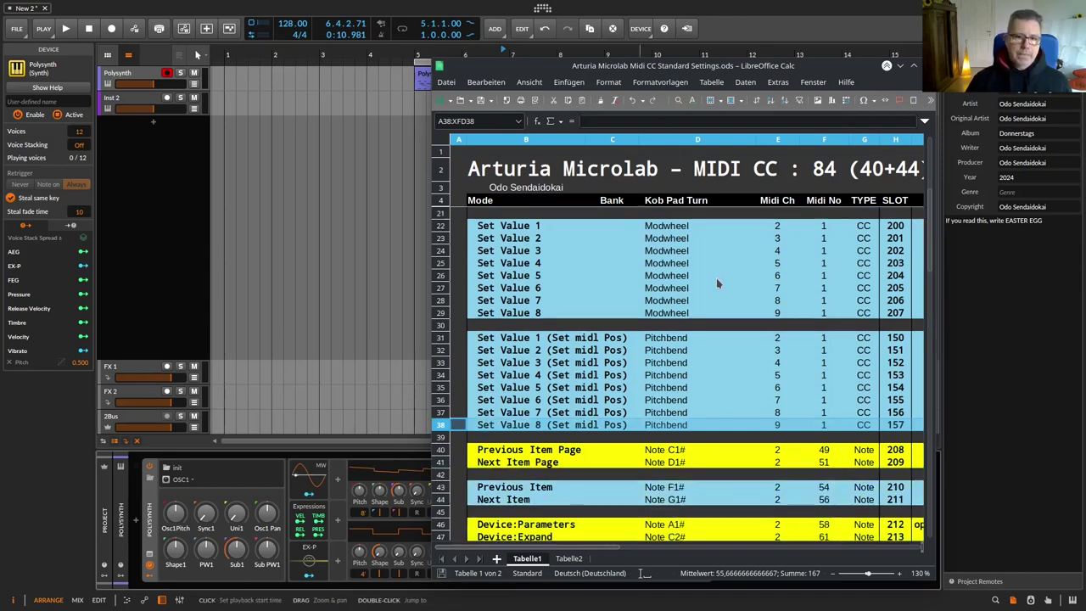
pyautogui.scroll(-2, 717, 283)
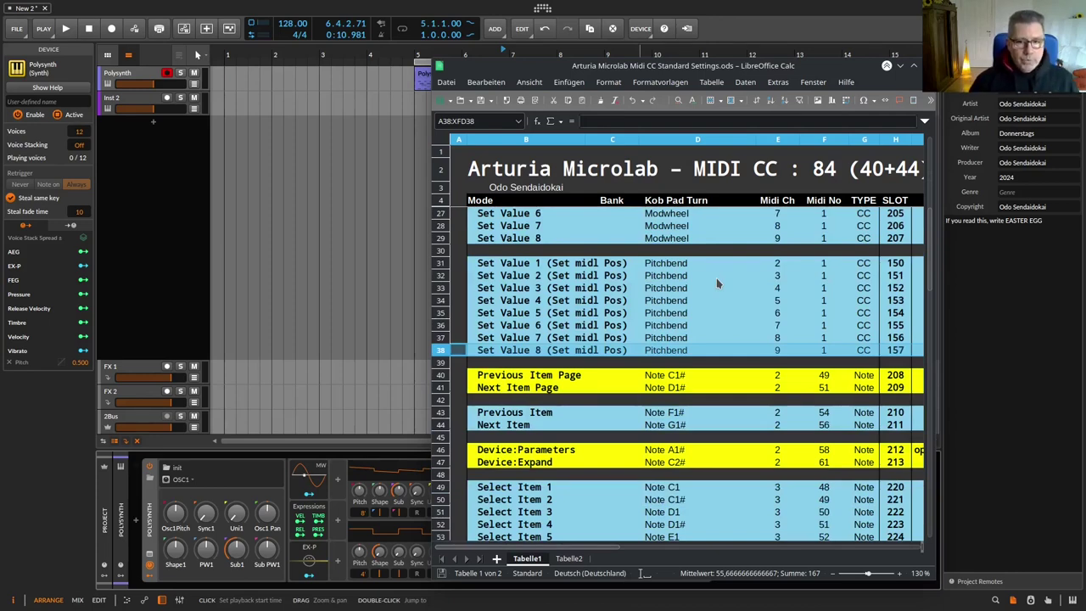
pyautogui.scroll(-1, 716, 277)
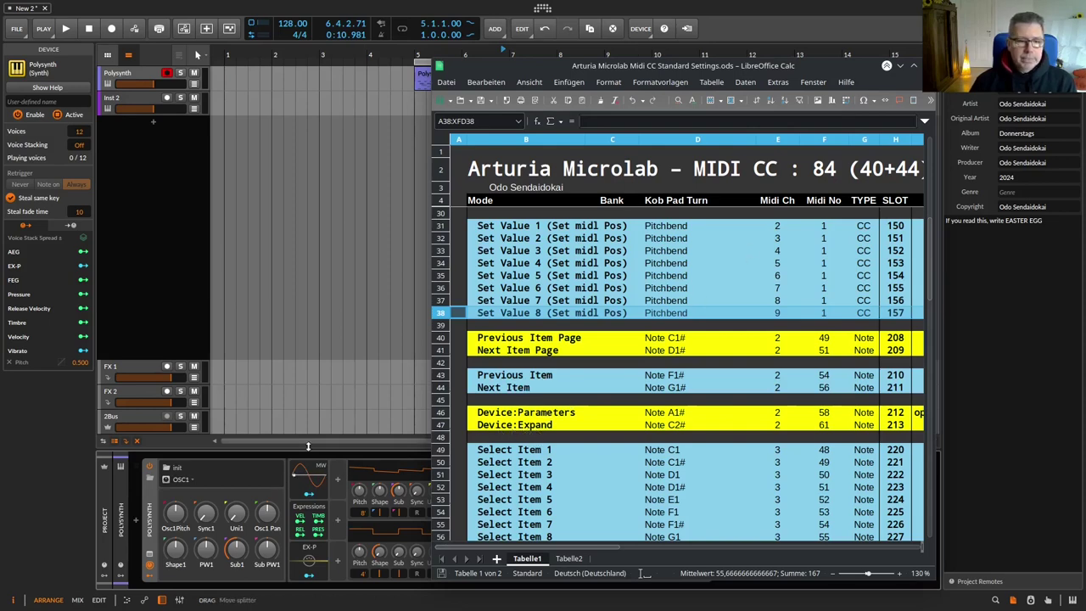
pyautogui.click(153, 565)
pyautogui.click(154, 566)
pyautogui.click(154, 565)
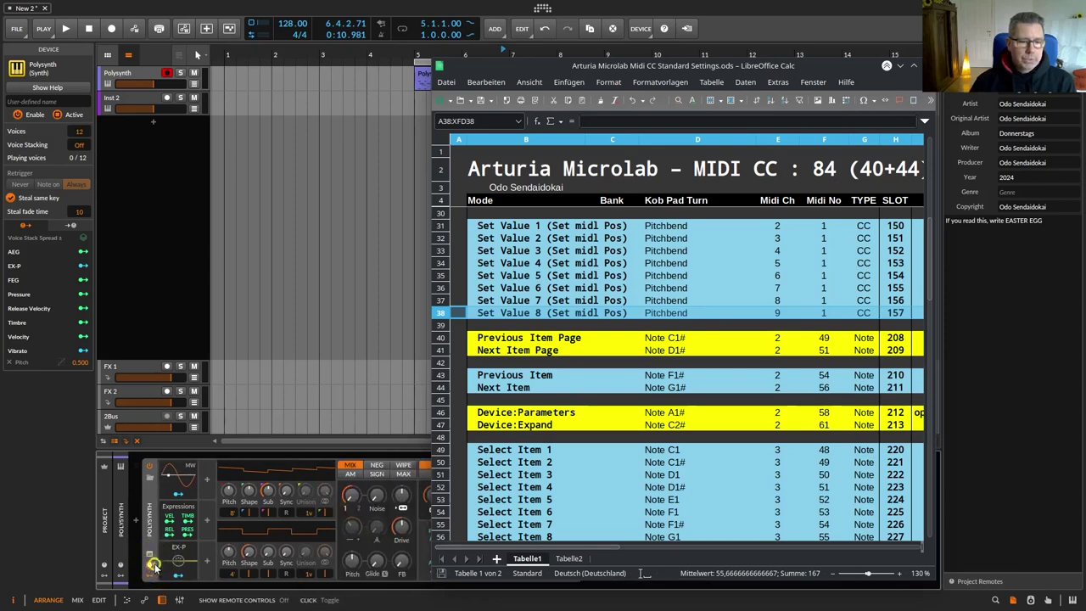
pyautogui.click(154, 566)
pyautogui.click(147, 578)
pyautogui.click(148, 578)
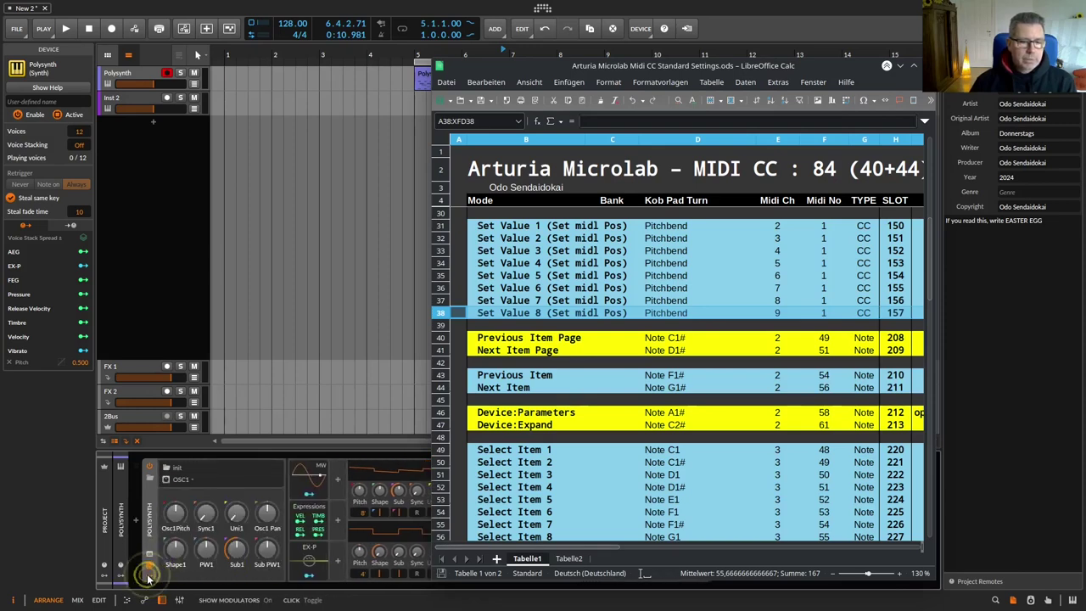
pyautogui.click(148, 578)
pyautogui.click(150, 567)
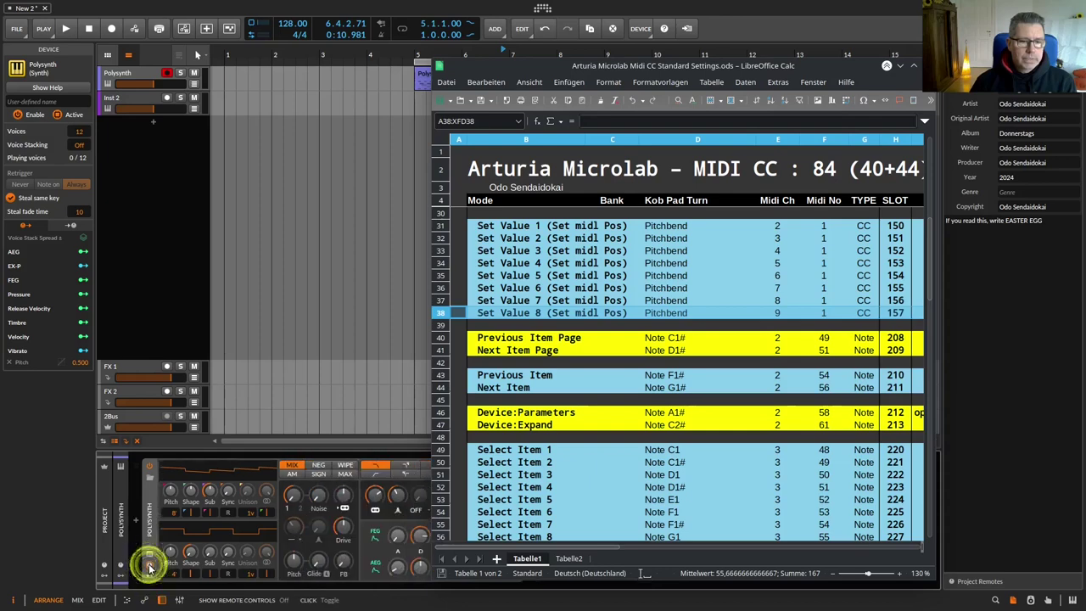
pyautogui.click(150, 567)
pyautogui.click(150, 567)
pyautogui.click(150, 567)
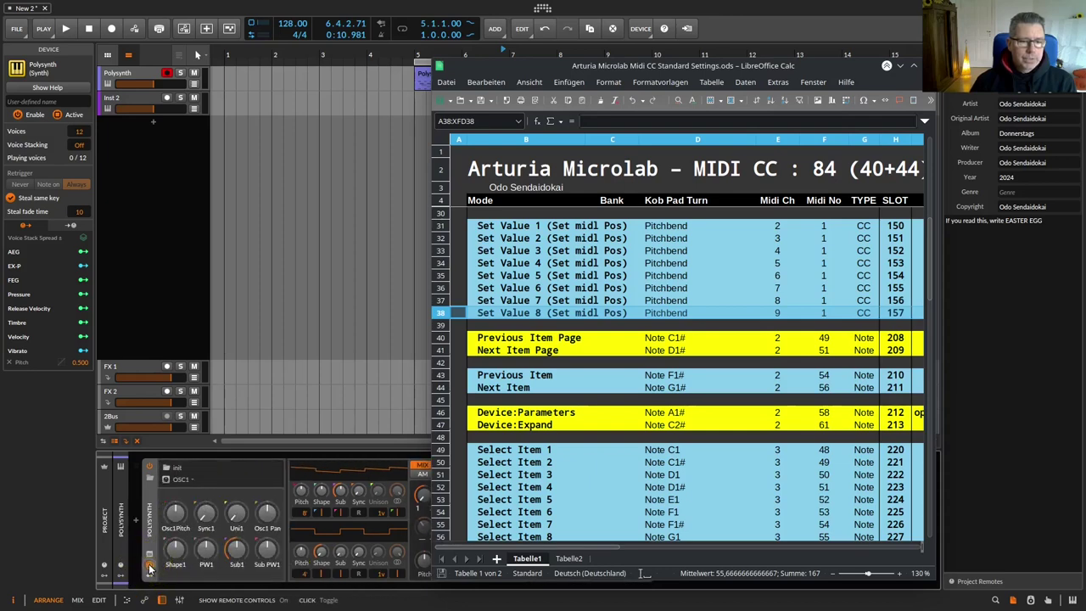
pyautogui.click(150, 567)
pyautogui.click(149, 567)
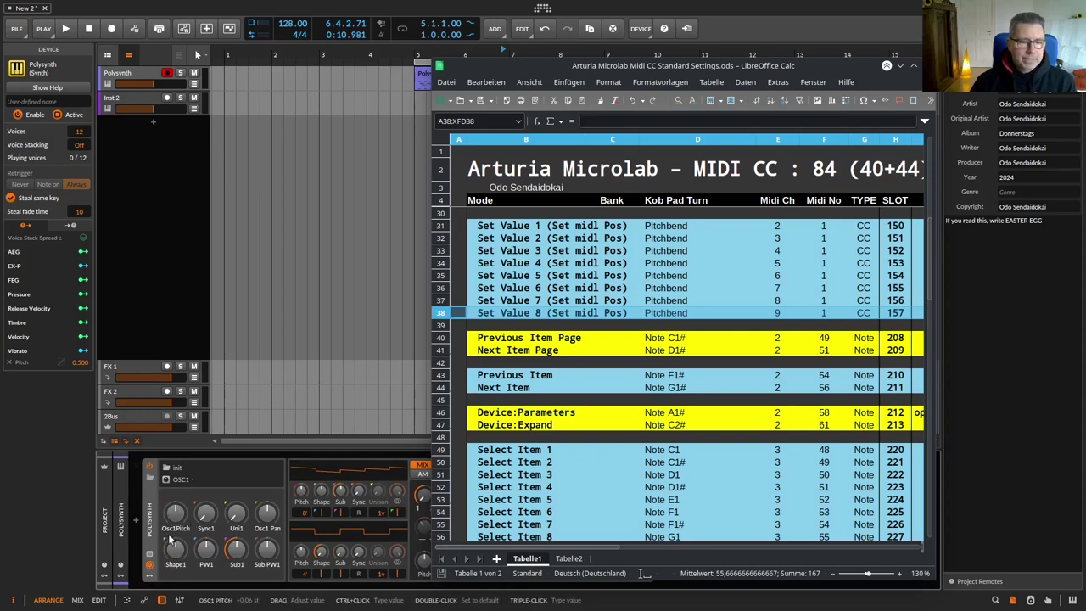
# Step: Collapse and expand the Polysynth device several times, leaving it expanded
pyautogui.doubleClick(149, 527)
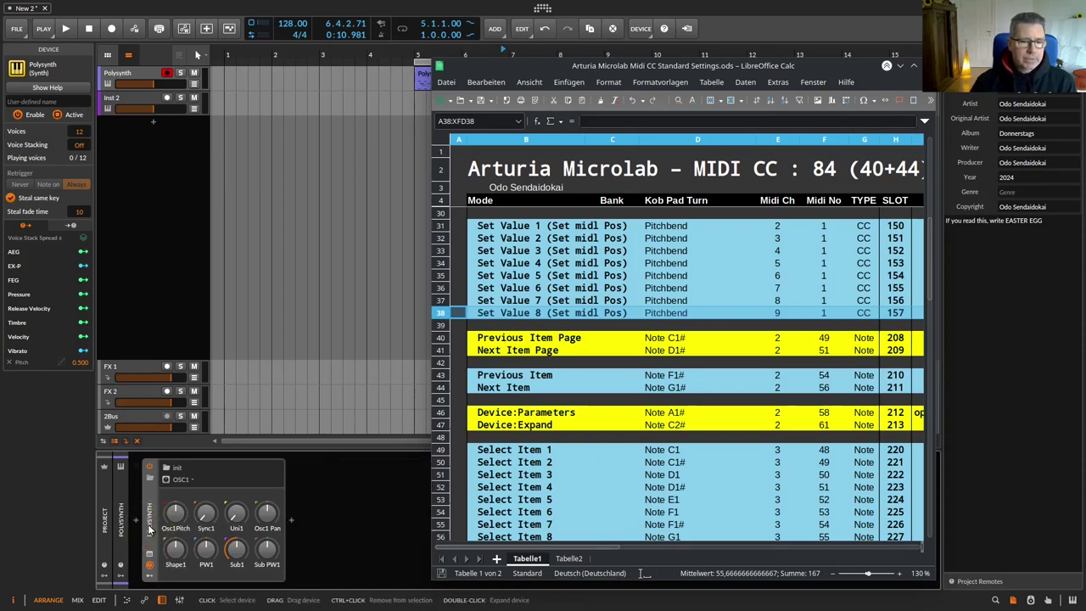
pyautogui.doubleClick(149, 526)
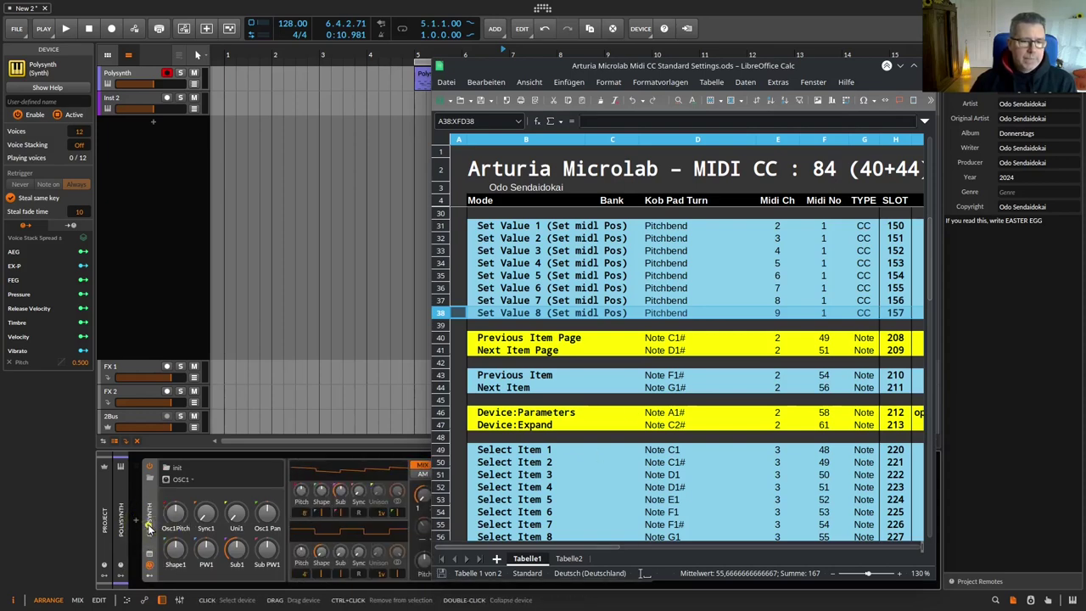
pyautogui.doubleClick(148, 526)
pyautogui.doubleClick(148, 526)
pyautogui.doubleClick(148, 527)
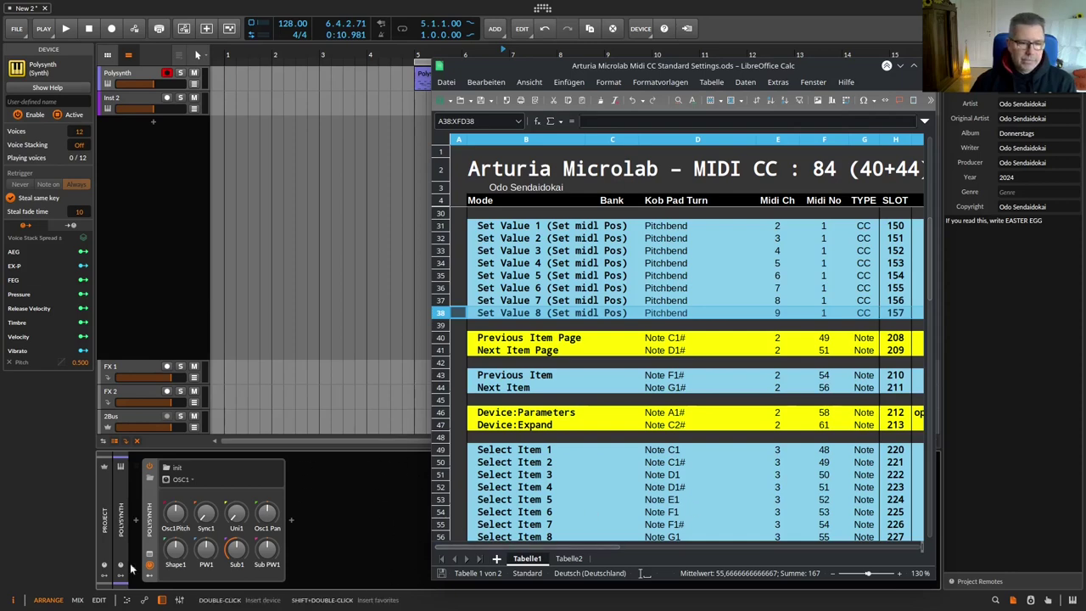
pyautogui.doubleClick(152, 528)
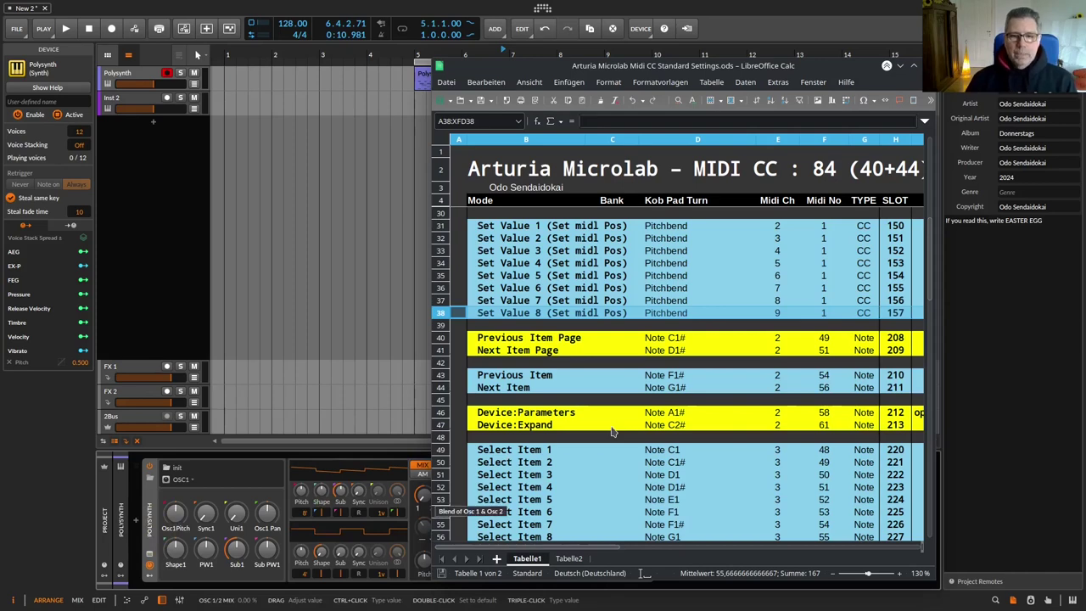
# Step: Move the spreadsheet window away from the Bitwig logo and open the controller settings beside it
pyautogui.scroll(-1, 612, 431)
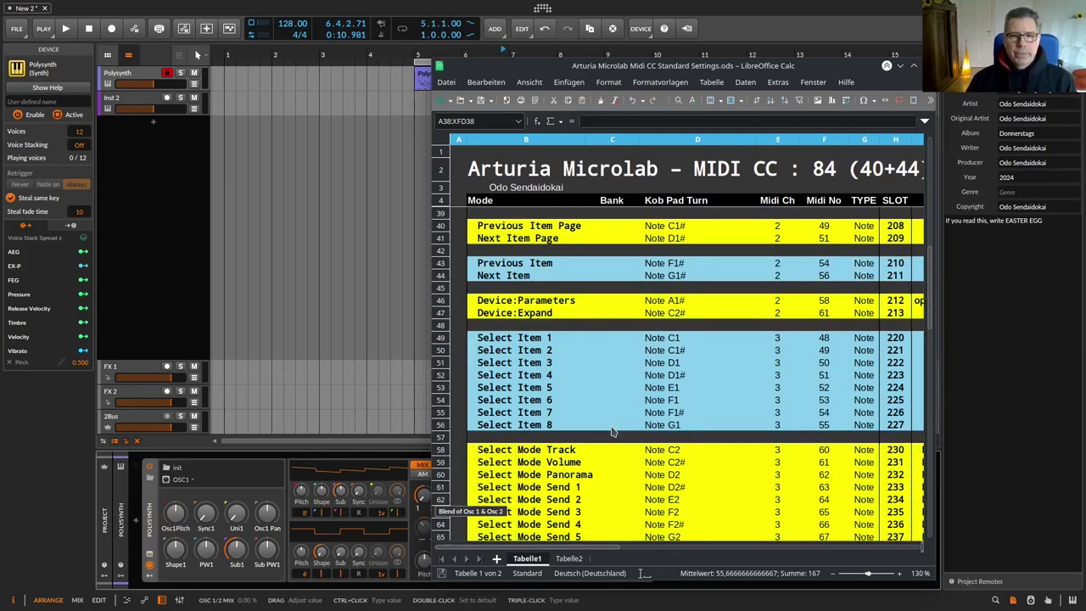
pyautogui.moveTo(785, 72); pyautogui.dragTo(353, 7)
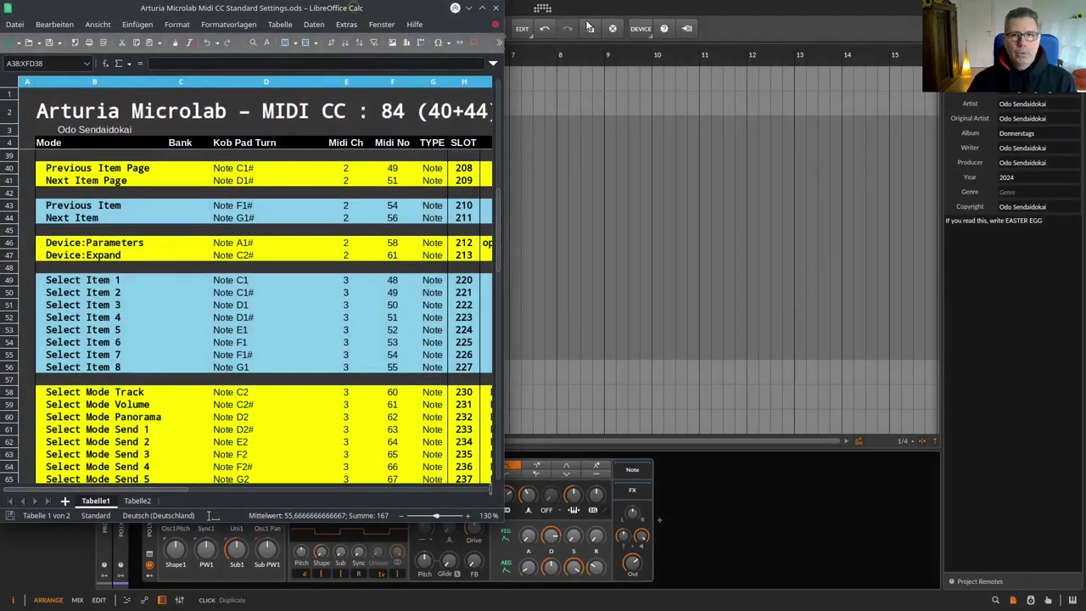
pyautogui.click(542, 8)
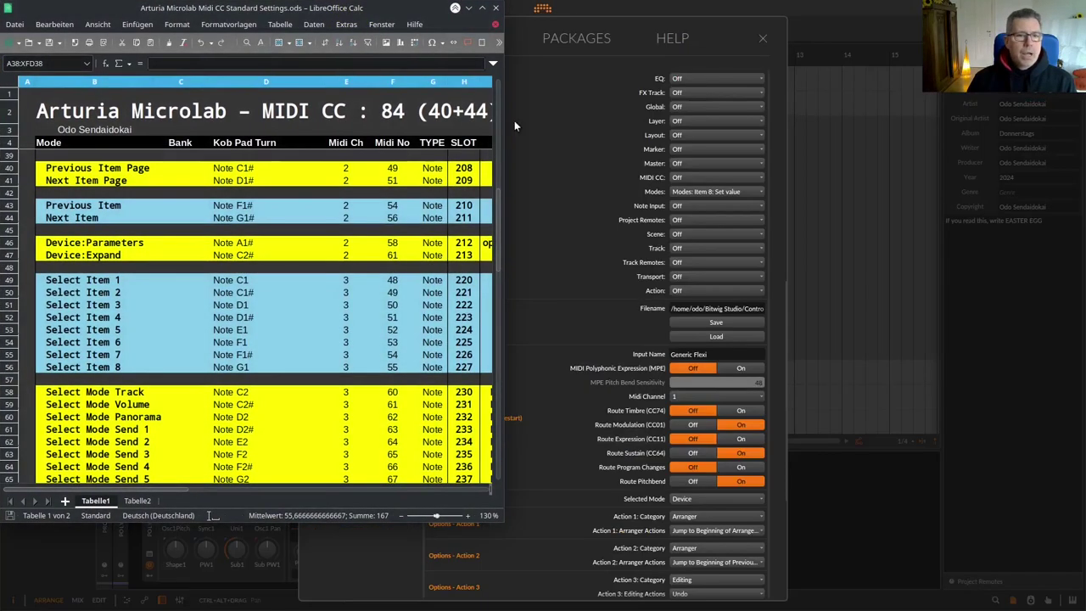
# Step: Look up the Previous Item Page row in the spreadsheet and select slot 208 in the Generic Flexi settings
pyautogui.click(71, 173)
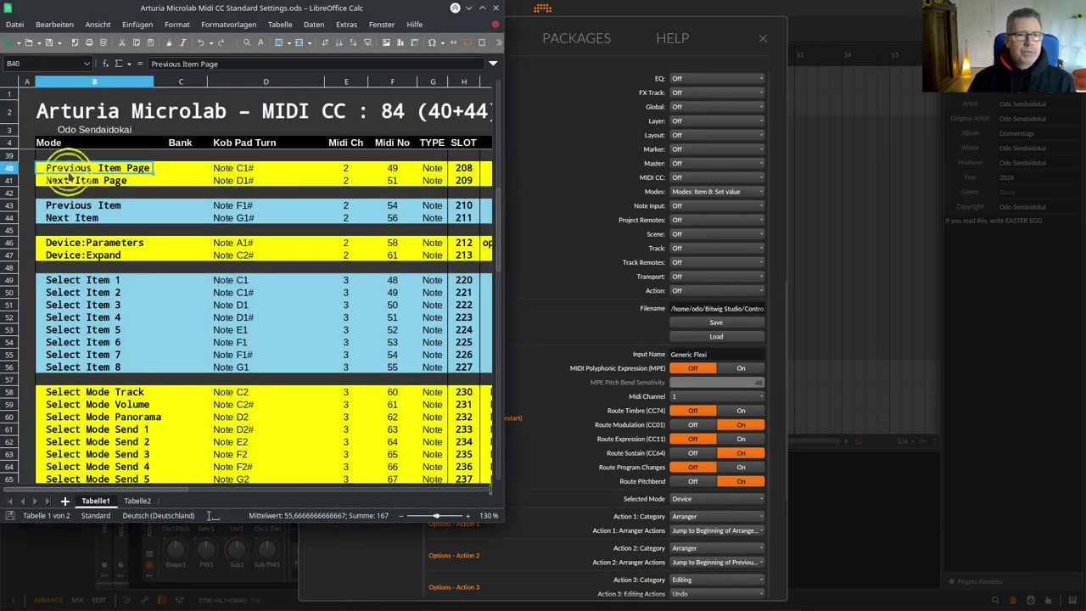
pyautogui.click(242, 170)
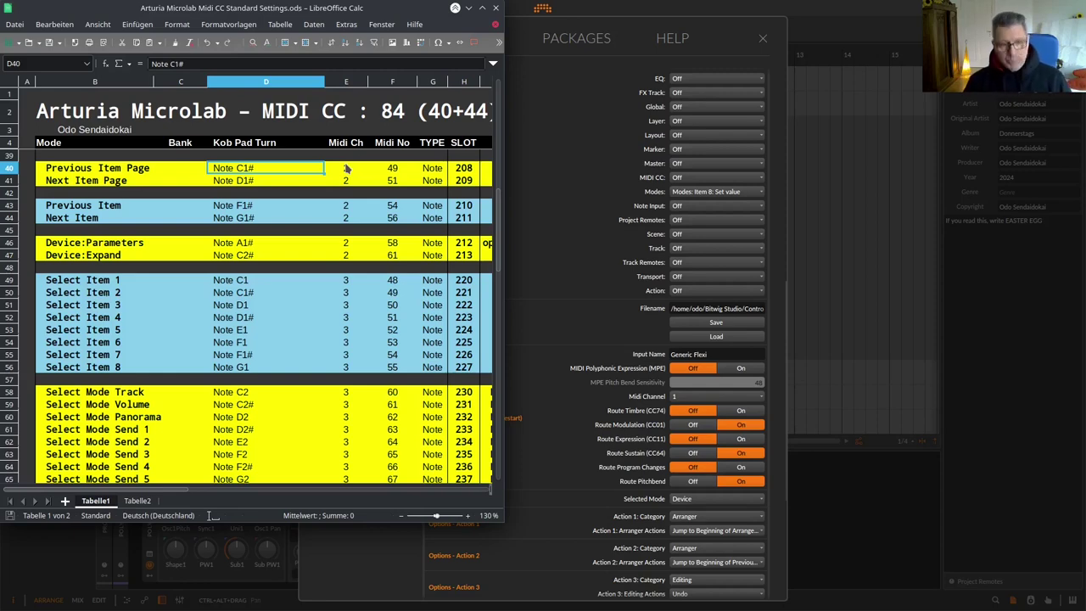
pyautogui.scroll(5, 638, 163)
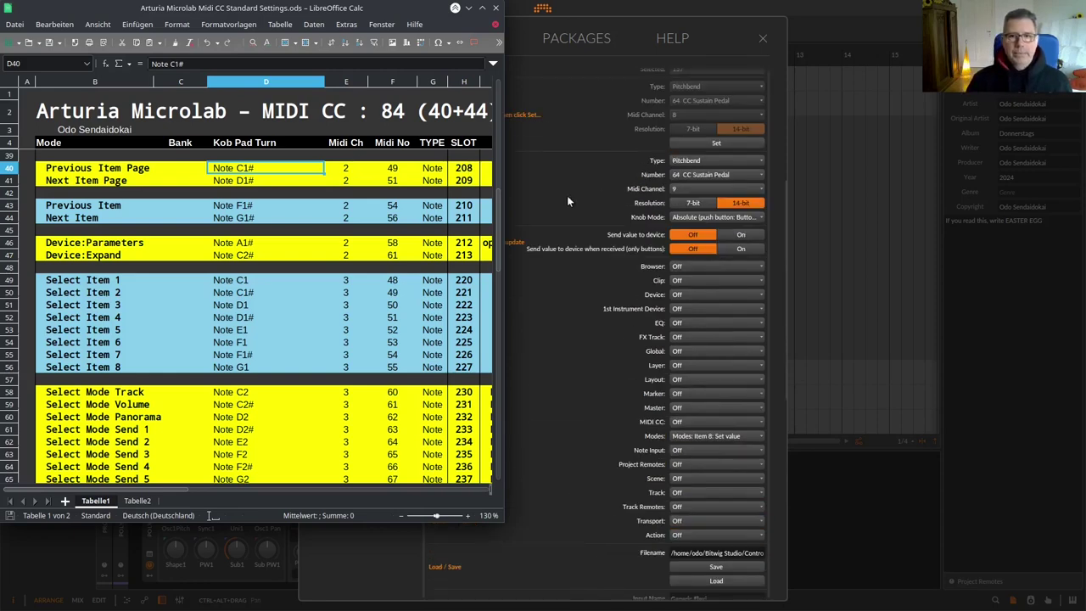
pyautogui.scroll(2, 567, 195)
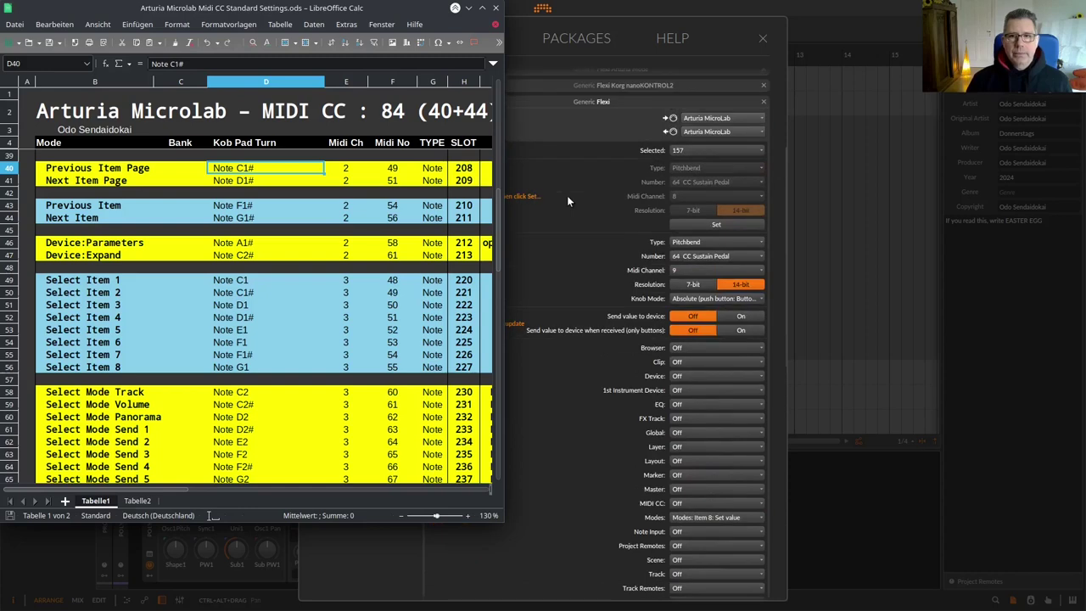
pyautogui.click(681, 151)
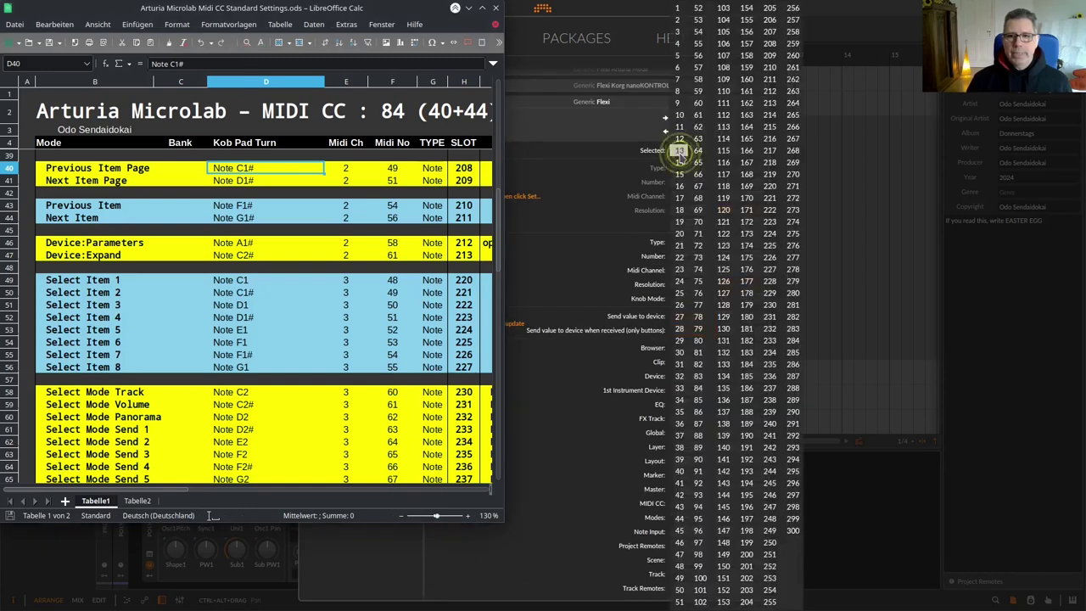
pyautogui.click(770, 44)
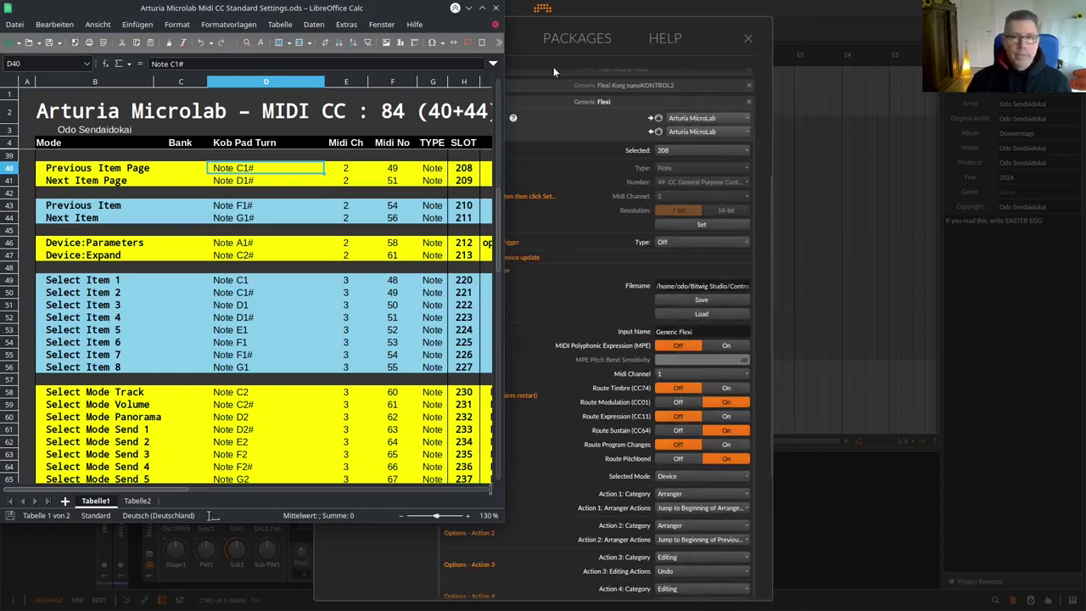
# Step: Check the key for C1# in the Arturia Microlab functions image in Gwenview, then return to the settings
pyautogui.moveTo(723, 9)
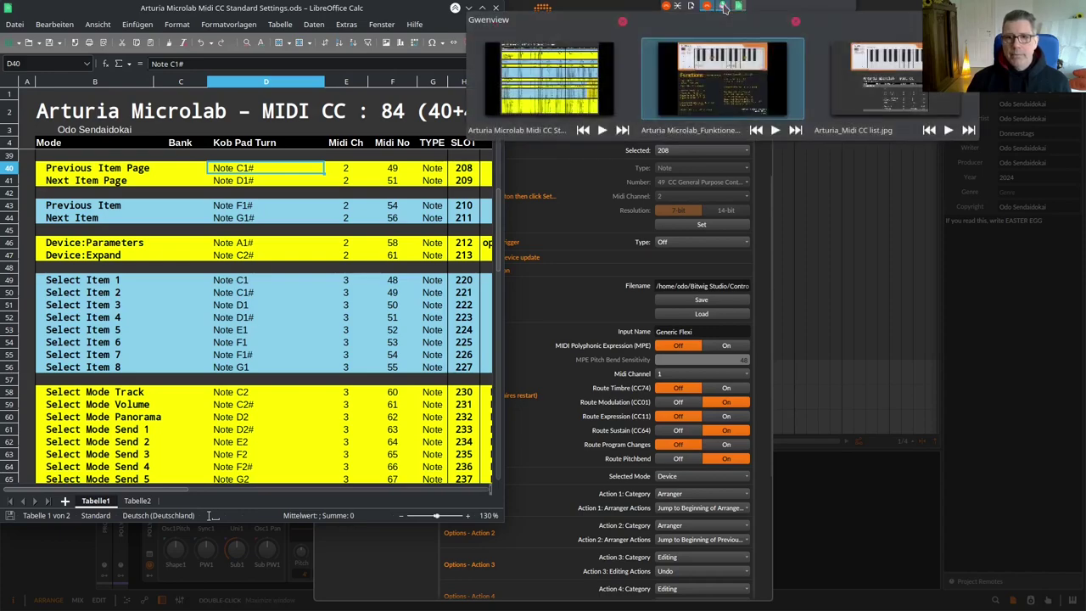
pyautogui.click(720, 110)
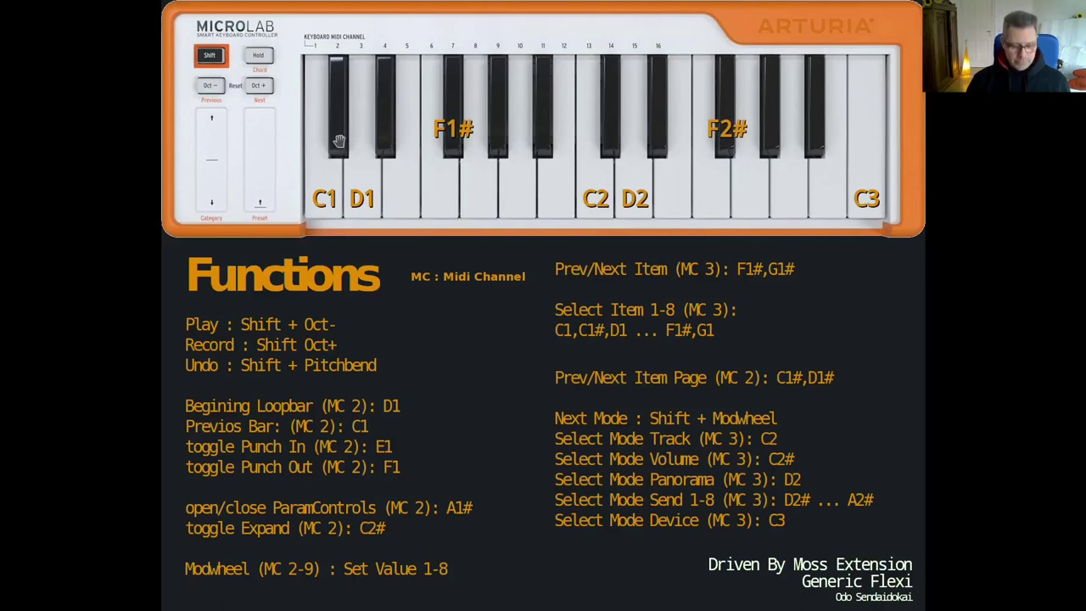
pyautogui.hotkey('alt', 'Tab')
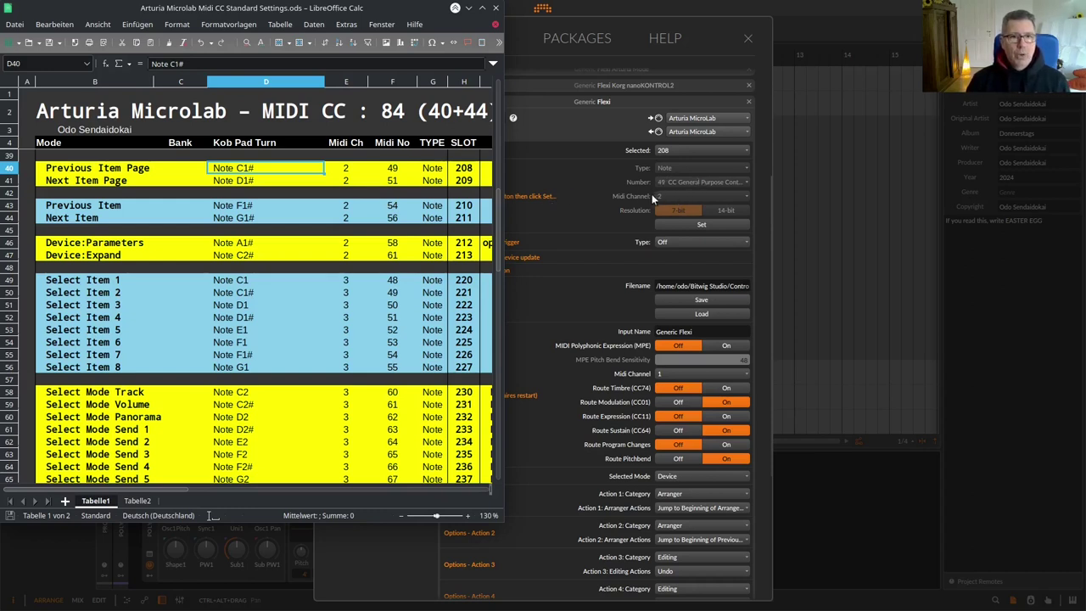
# Step: Apply the learned note 49 on MIDI channel 2 to slot 208 and assign it Modes: Select Previous Item Page
pyautogui.click(682, 224)
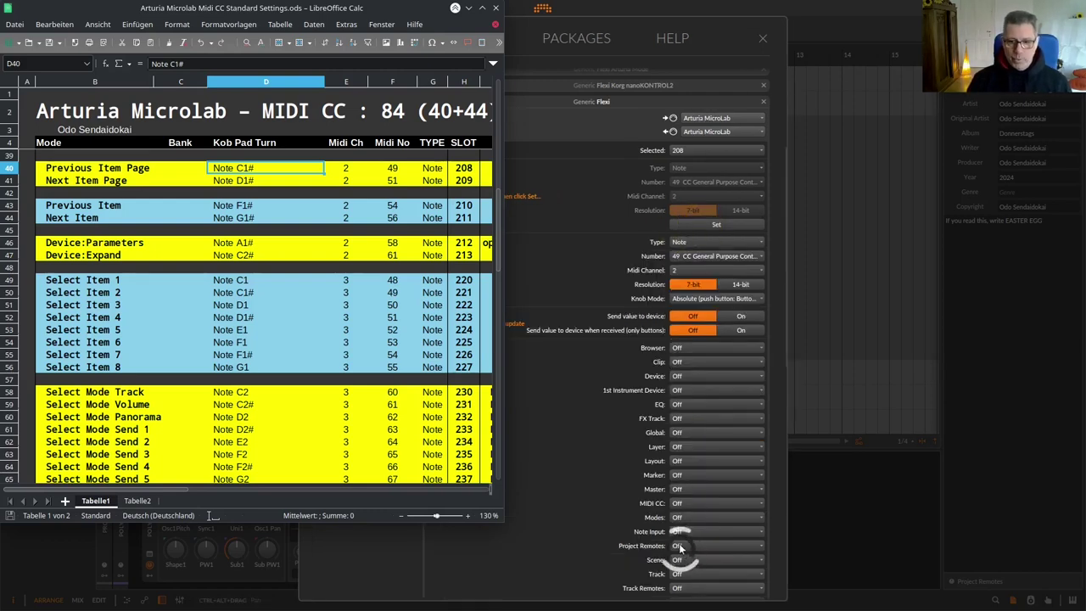
pyautogui.click(683, 517)
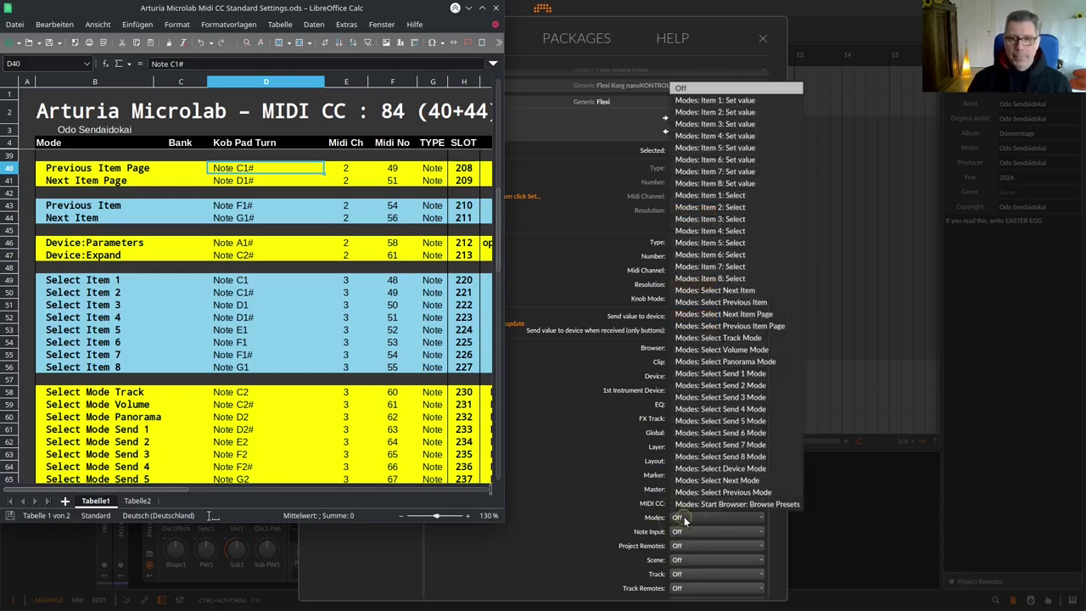
pyautogui.click(766, 327)
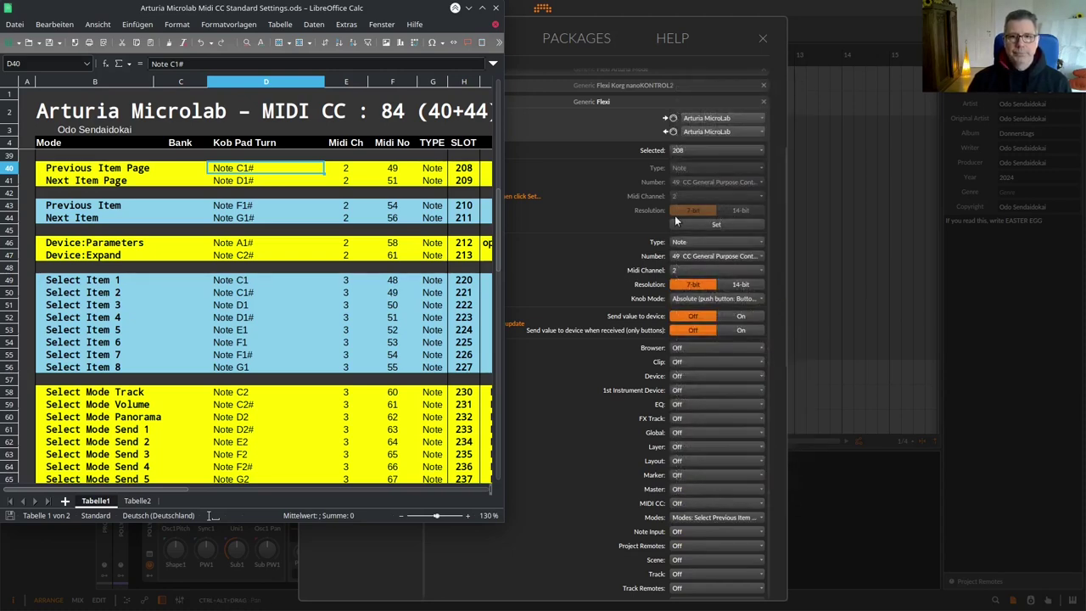
# Step: Map slot 209 to the learned note 51 on MIDI channel 2 and assign it Modes: Select Next Item Page
pyautogui.click(8, 180)
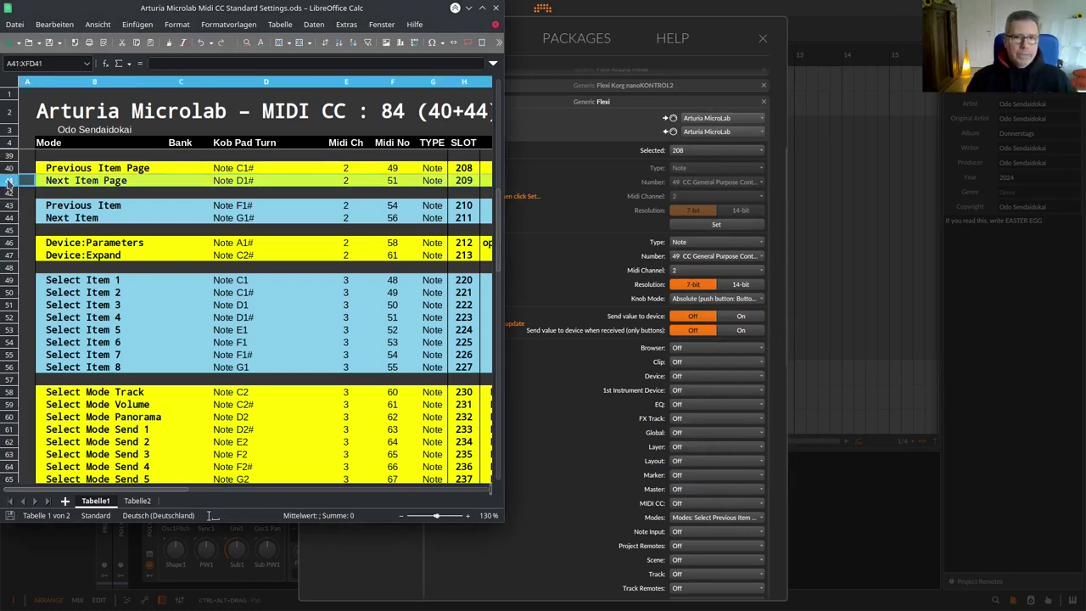
pyautogui.click(717, 152)
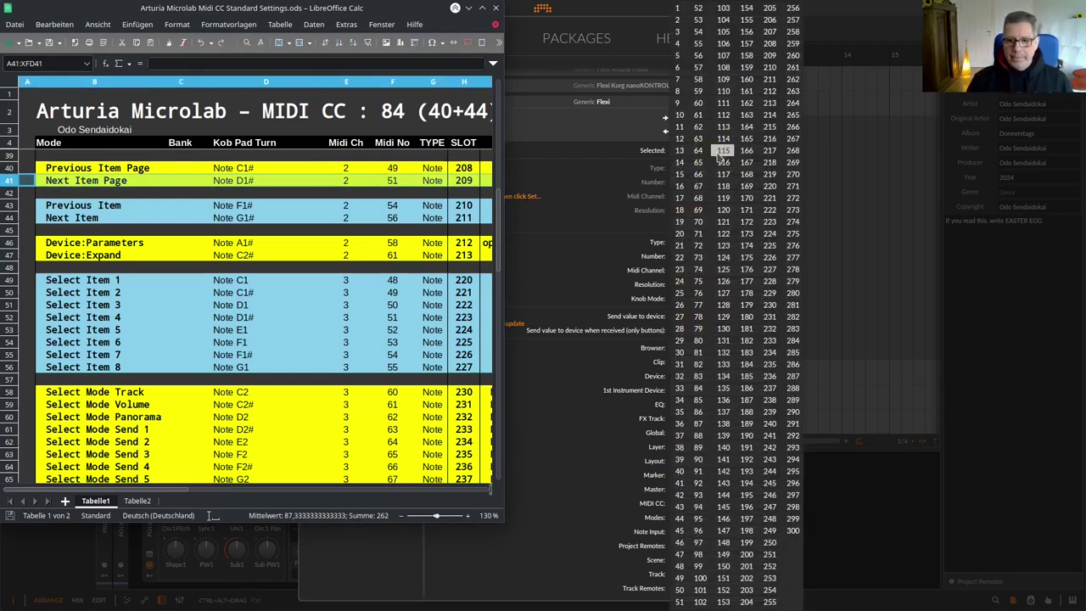
pyautogui.click(769, 44)
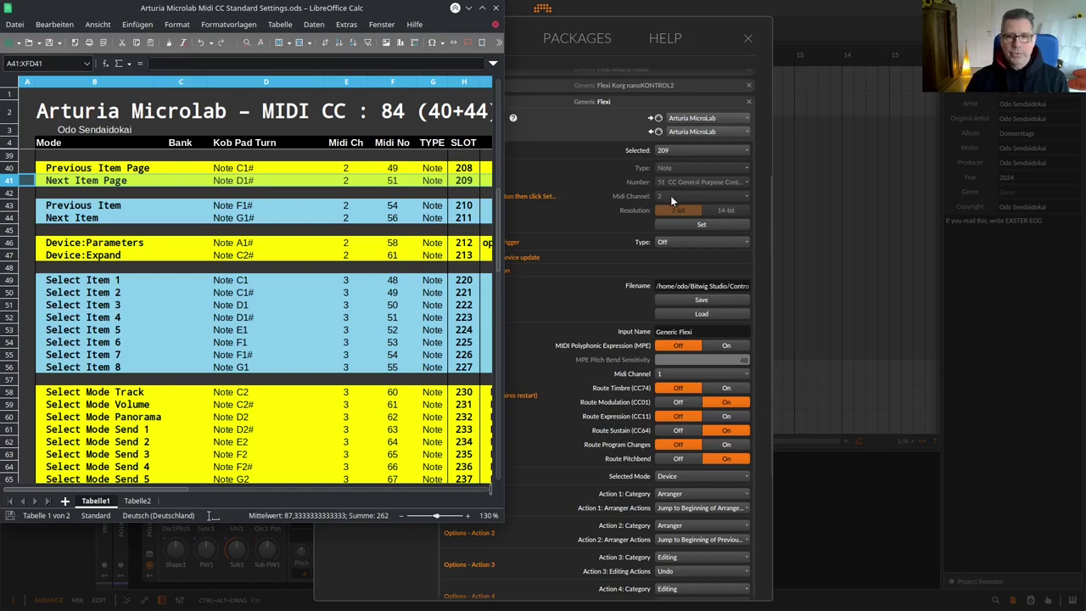
pyautogui.click(677, 227)
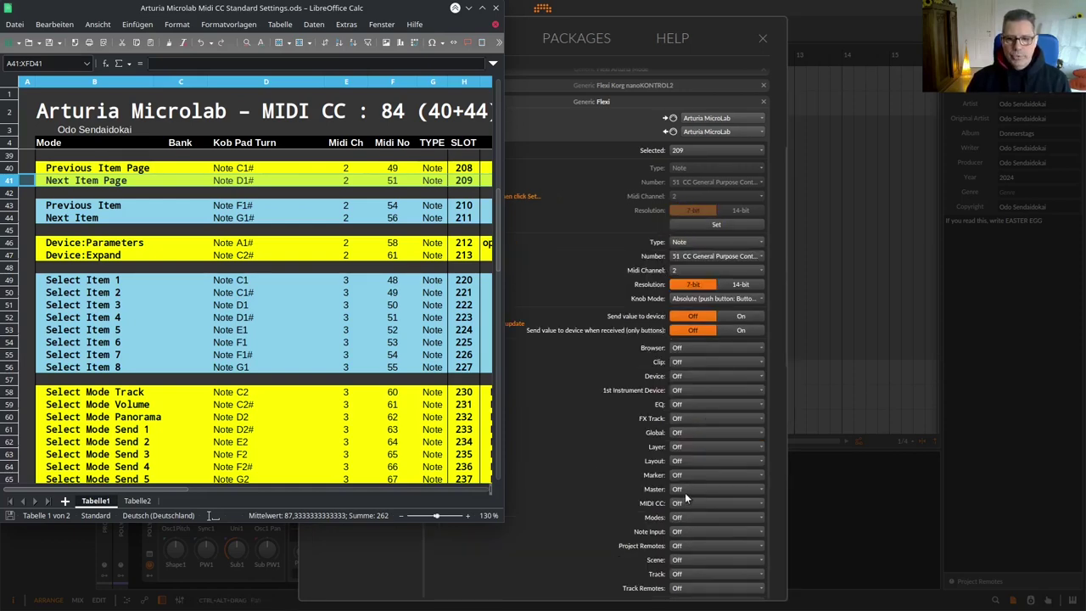
pyautogui.click(686, 518)
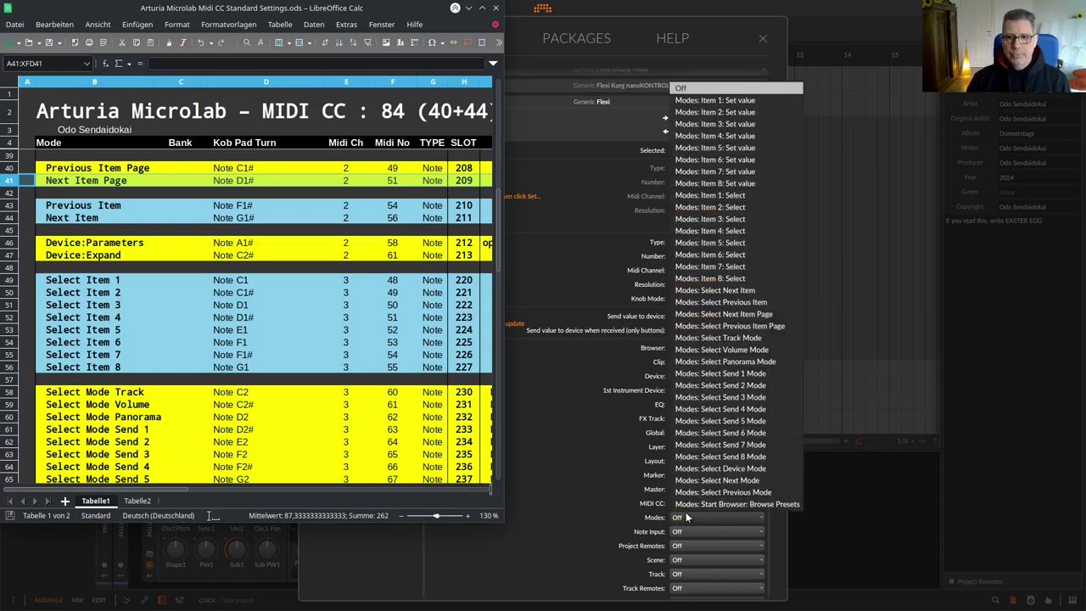
pyautogui.click(749, 314)
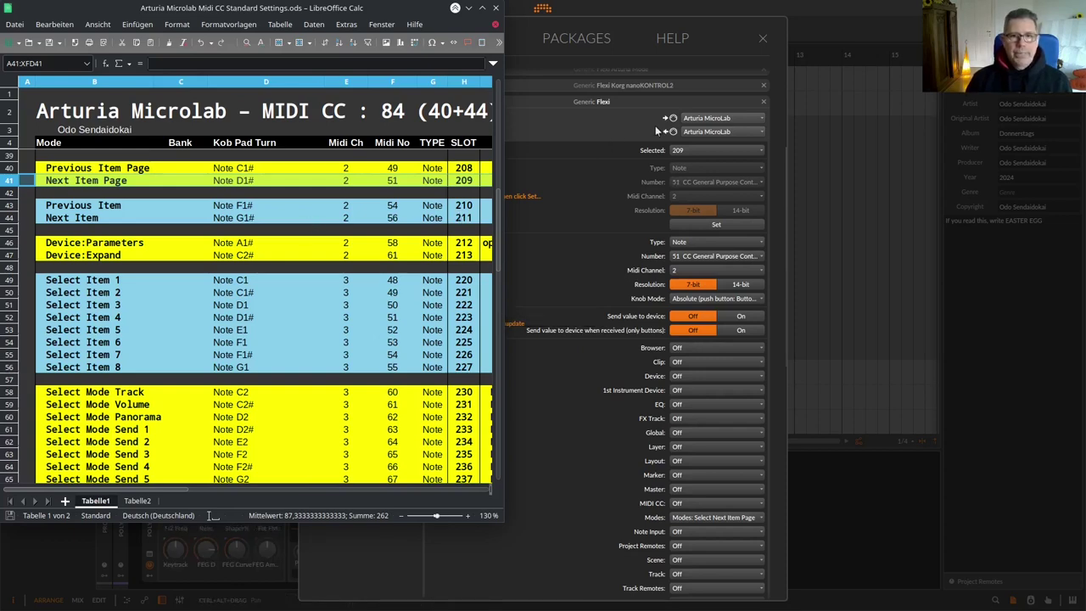
# Step: Map slot 210 to the learned note 54 on MIDI channel 2 and assign it Modes: Select Previous Item
pyautogui.click(12, 205)
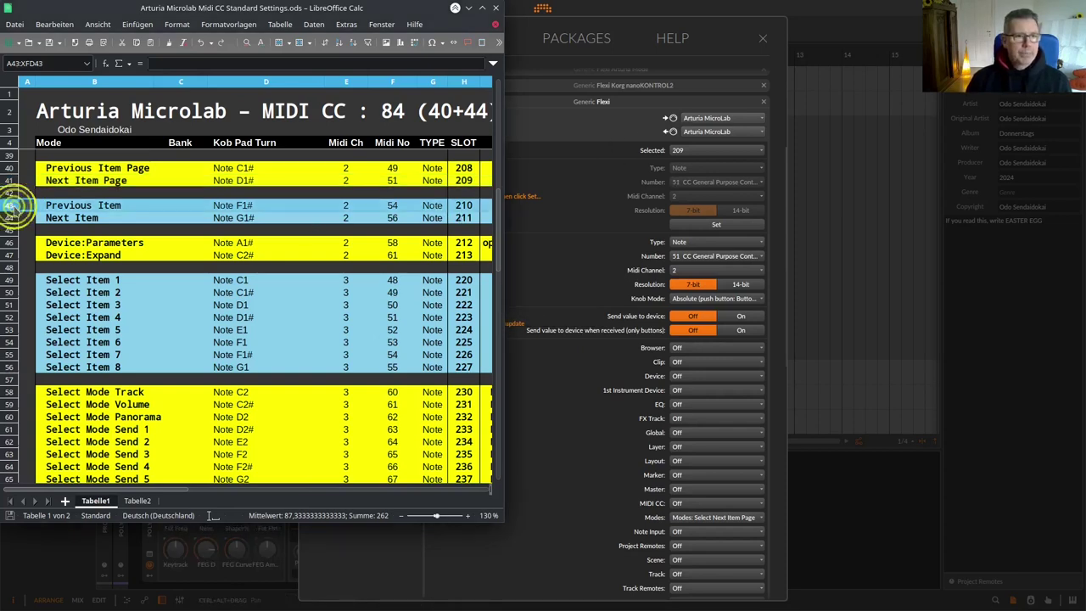
pyautogui.click(718, 150)
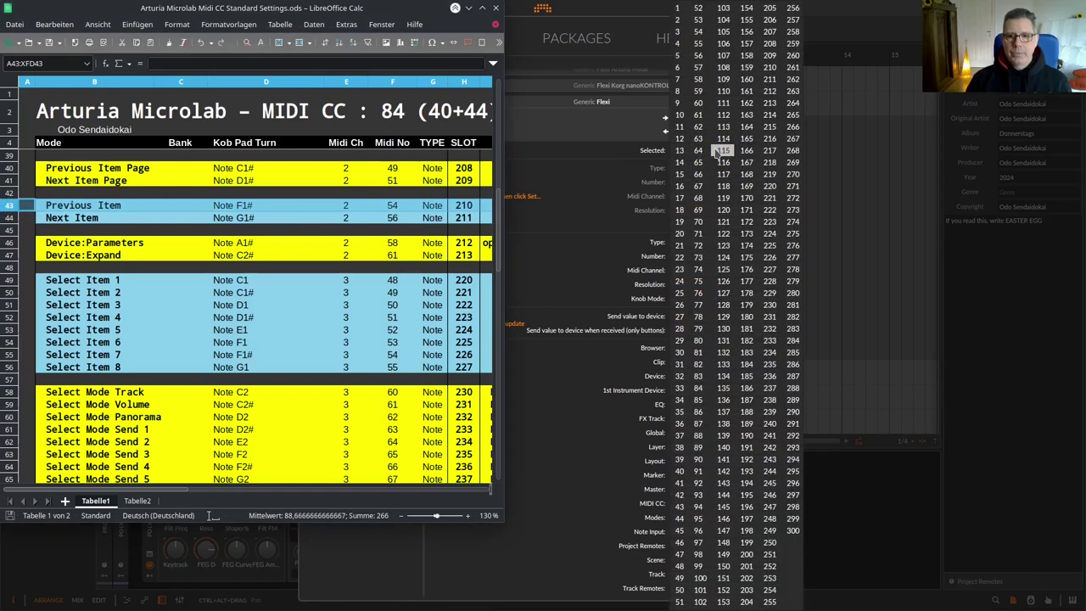
pyautogui.click(770, 68)
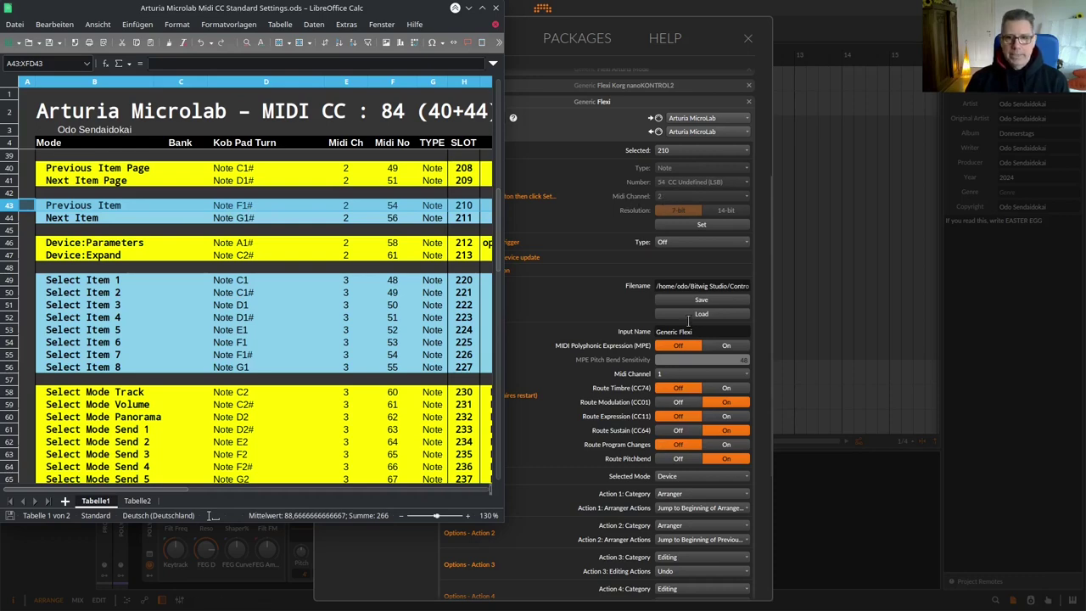
pyautogui.click(684, 226)
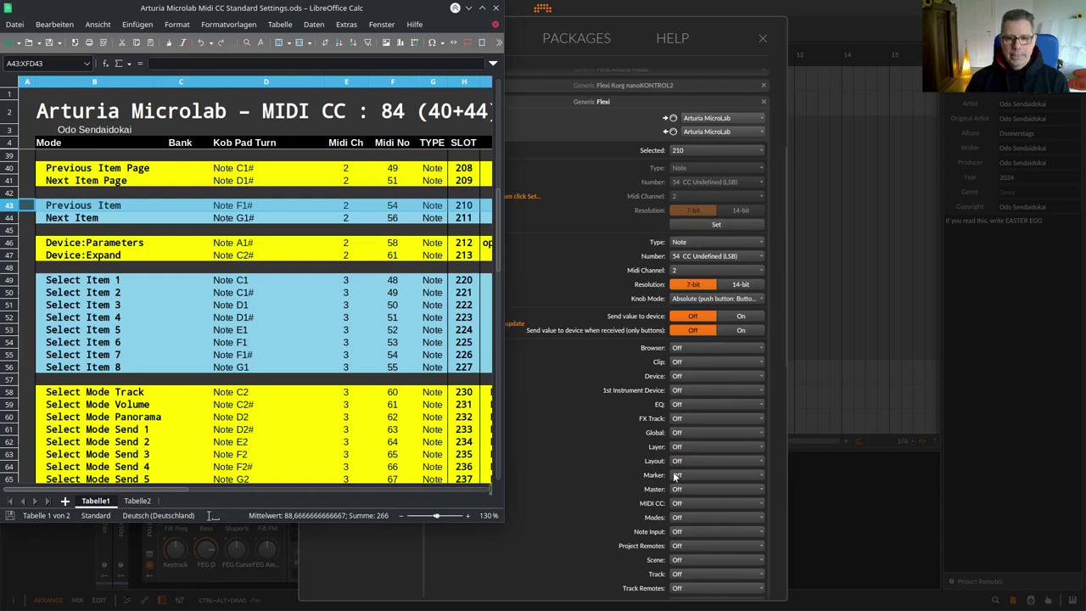
pyautogui.click(678, 517)
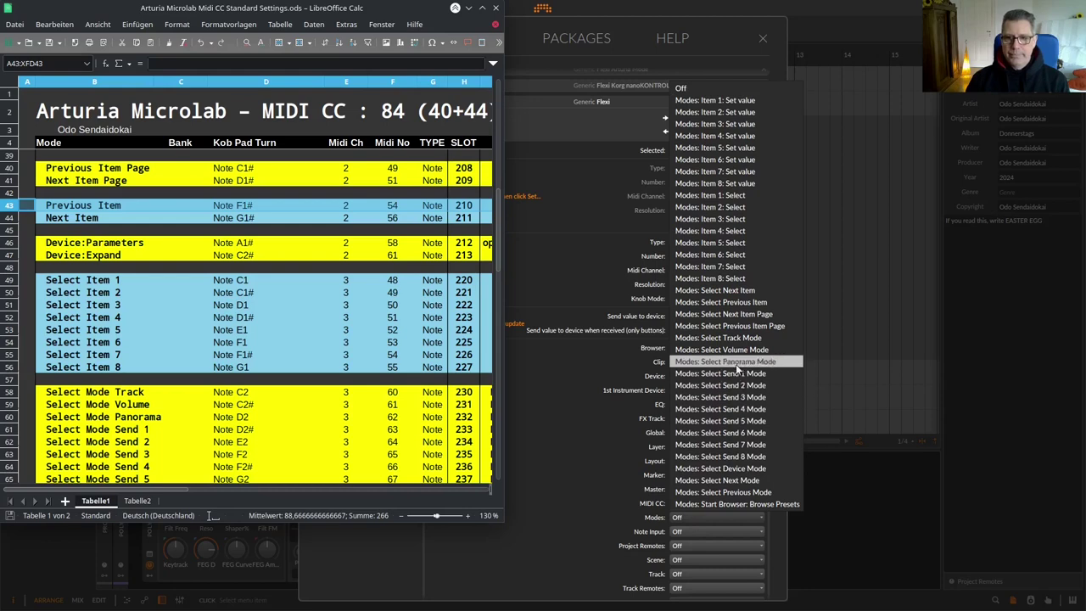
pyautogui.click(768, 303)
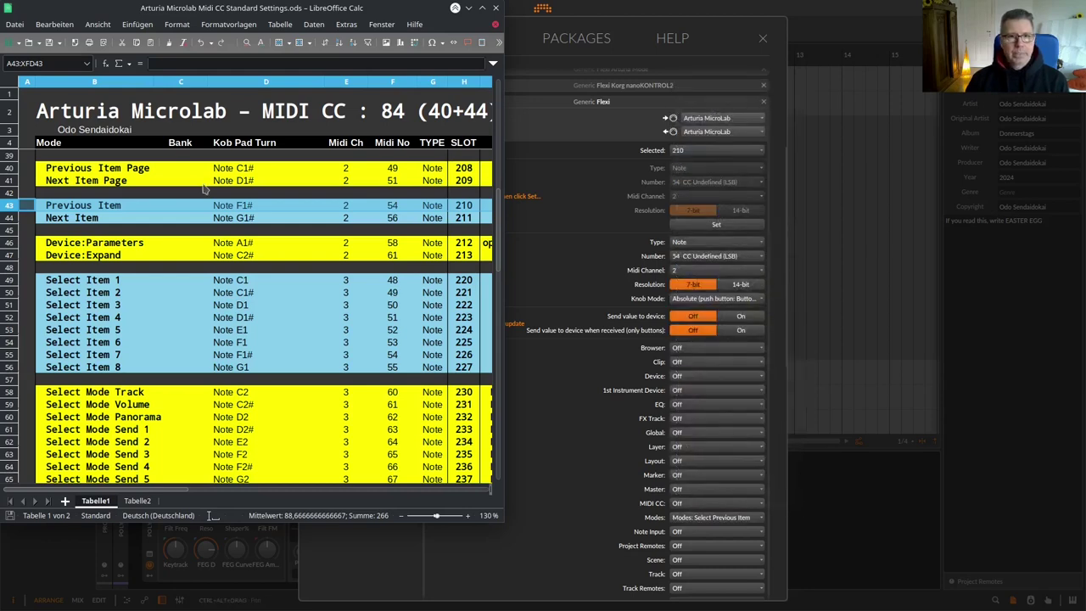
# Step: Map slot 211 to the learned note 56 on MIDI channel 2 and assign it Modes: Select Next Item
pyautogui.click(10, 218)
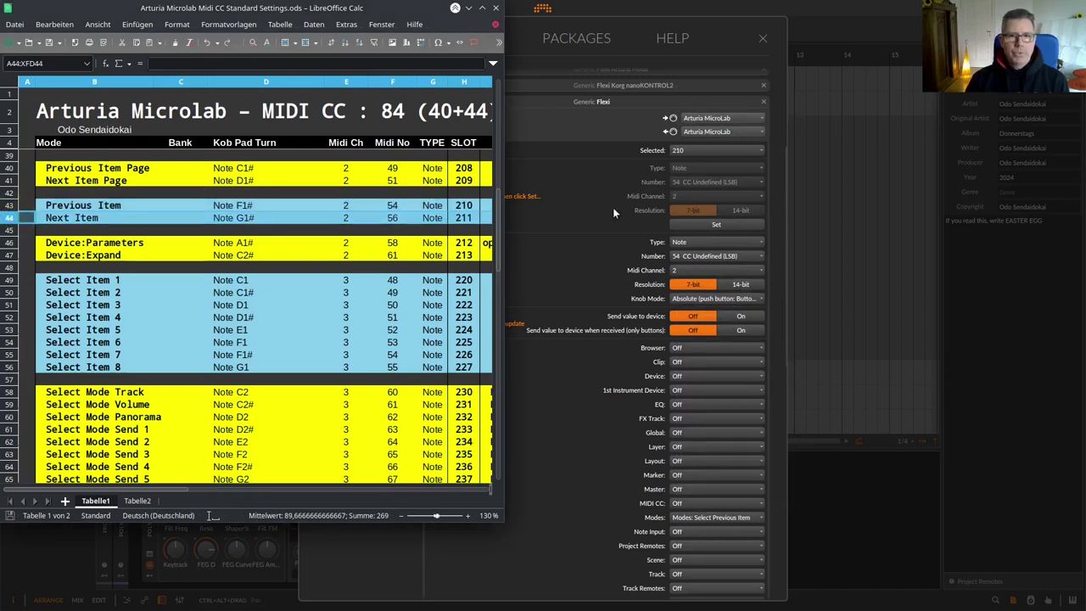
pyautogui.click(679, 150)
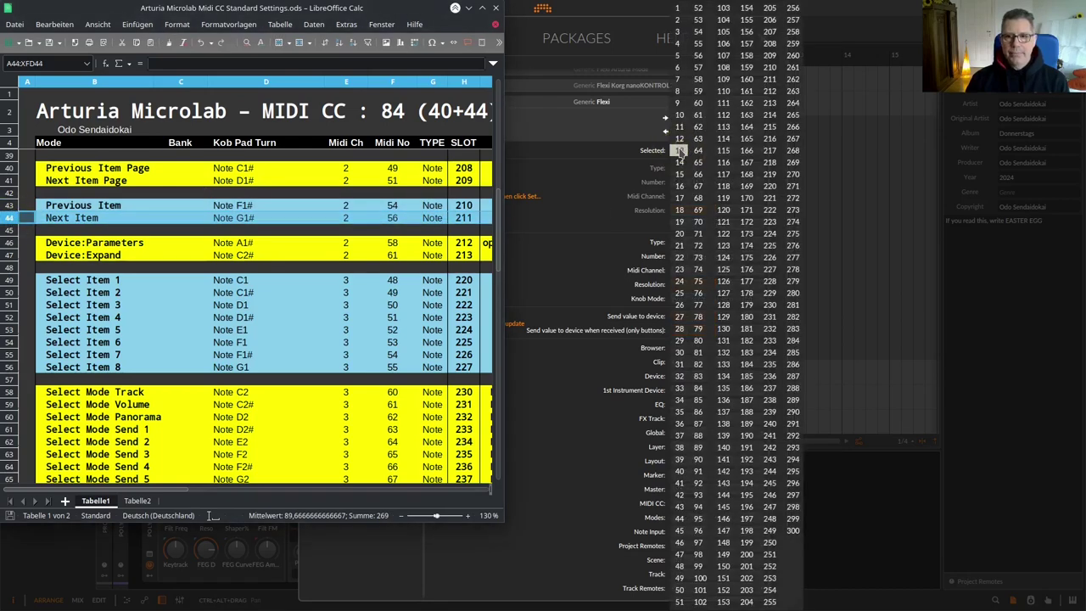
pyautogui.click(769, 79)
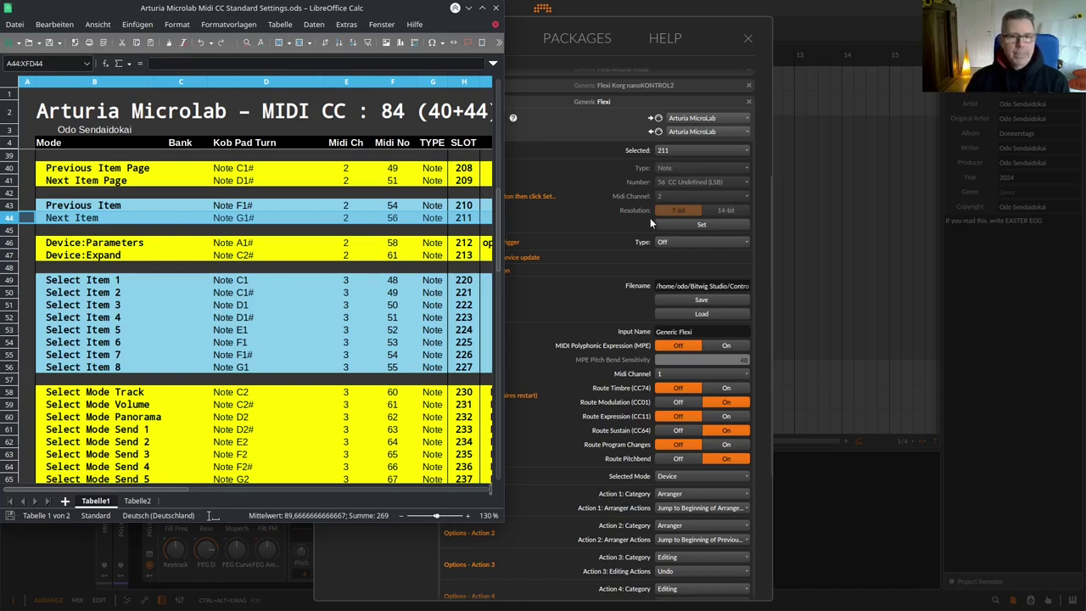
pyautogui.click(683, 224)
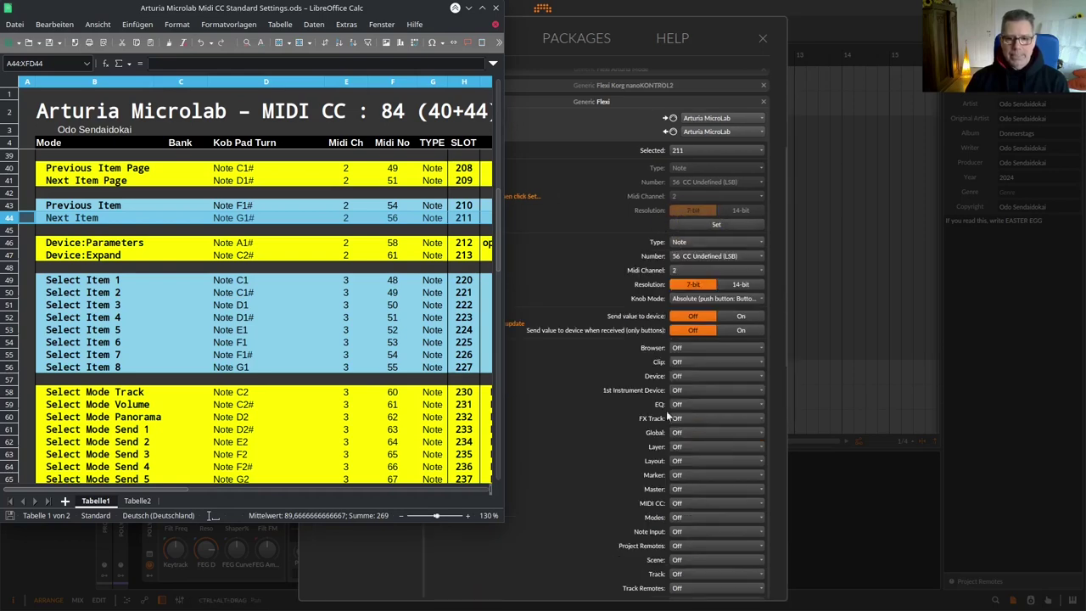
pyautogui.click(684, 517)
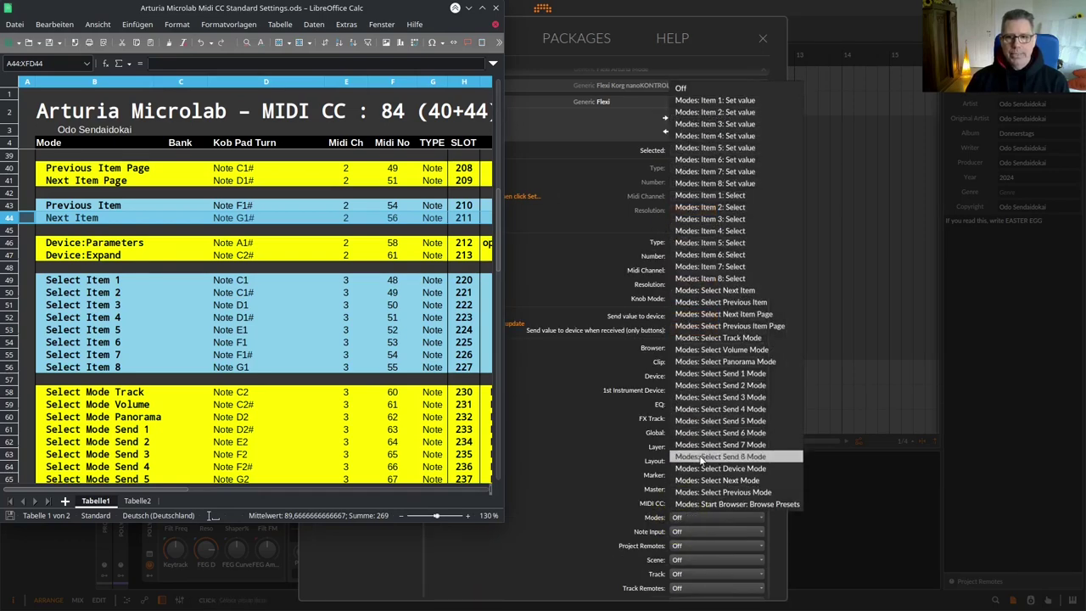
pyautogui.click(769, 293)
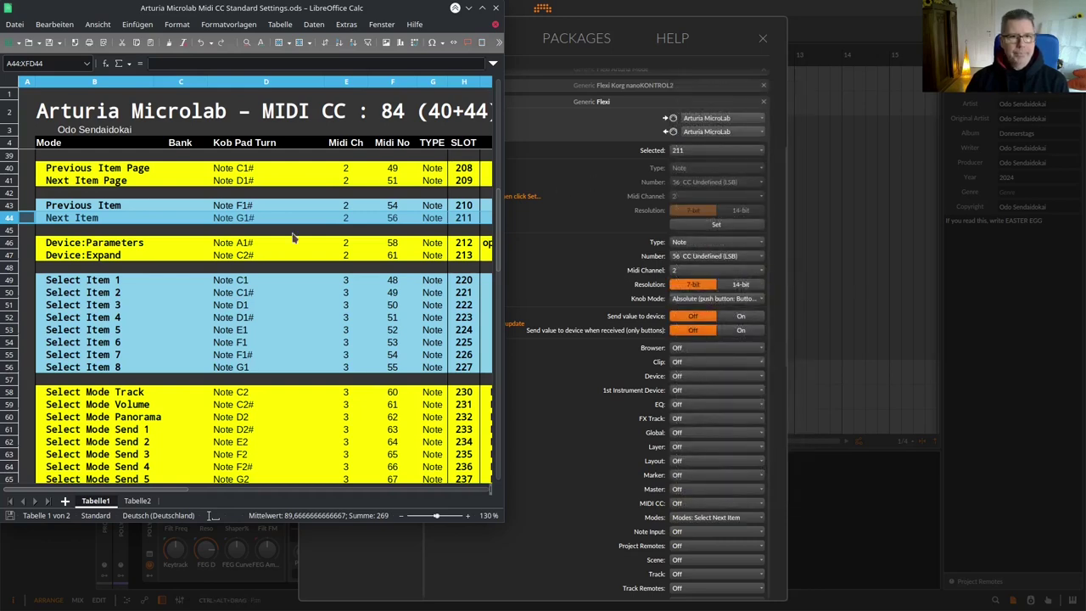
# Step: Map slot 212 to the learned note 58 on MIDI channel 2 and assign it Device: Parameters
pyautogui.click(11, 244)
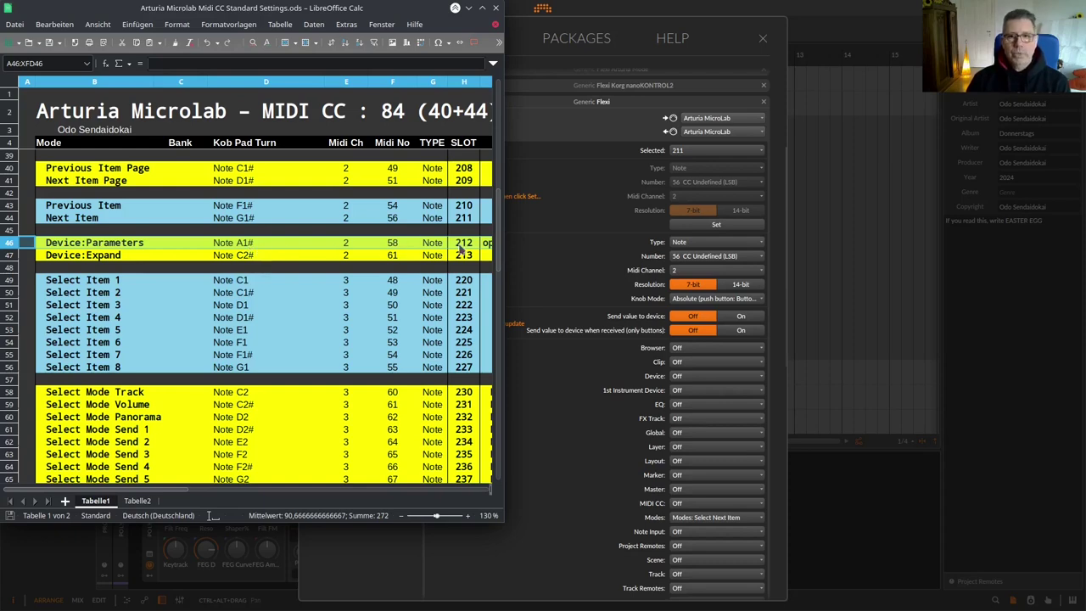
pyautogui.click(689, 152)
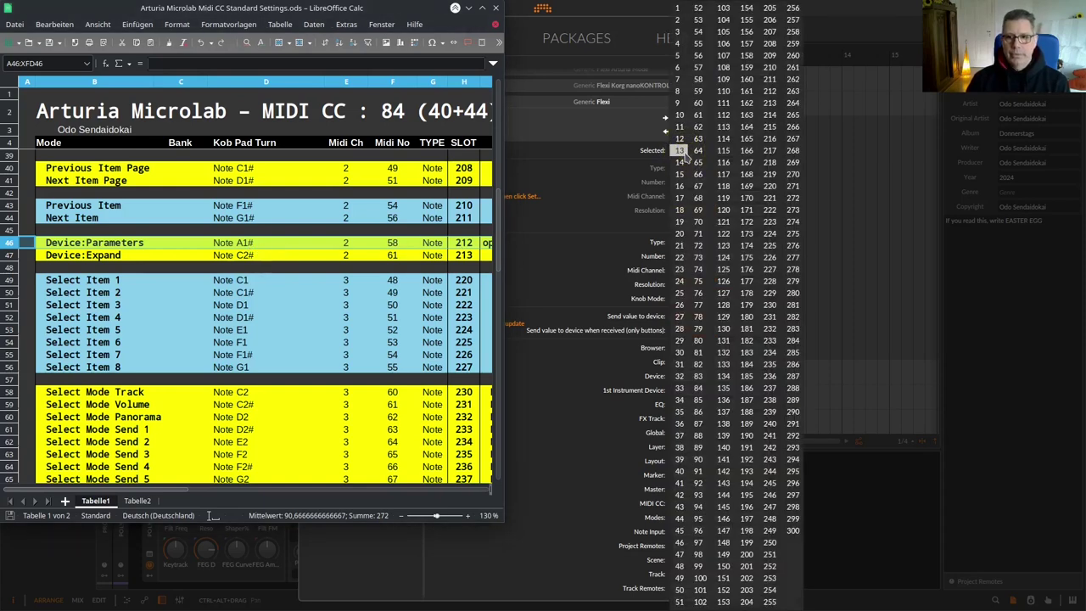
pyautogui.click(769, 91)
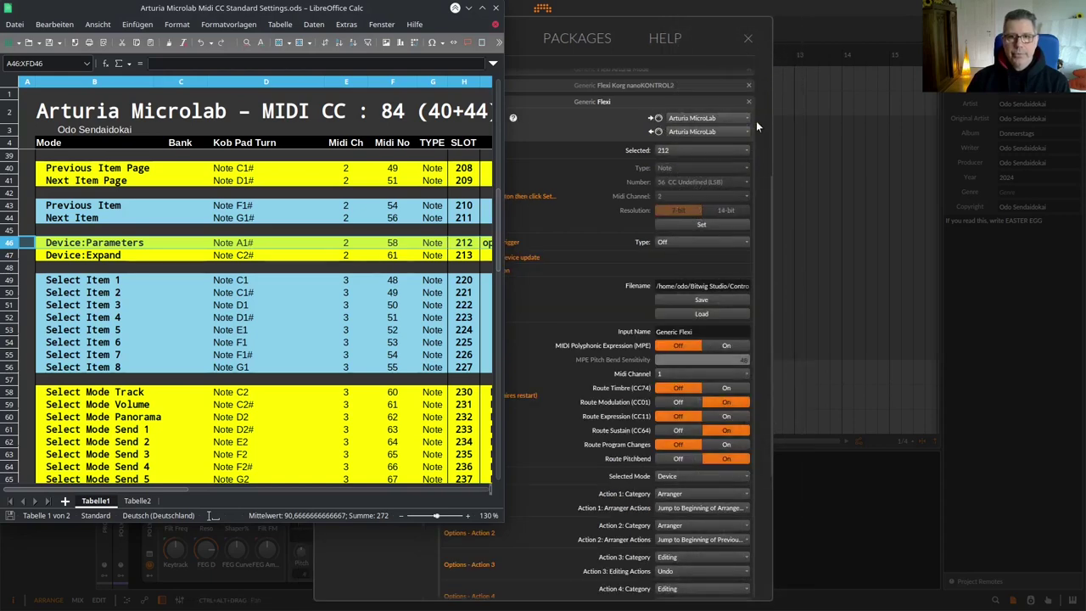
pyautogui.click(681, 223)
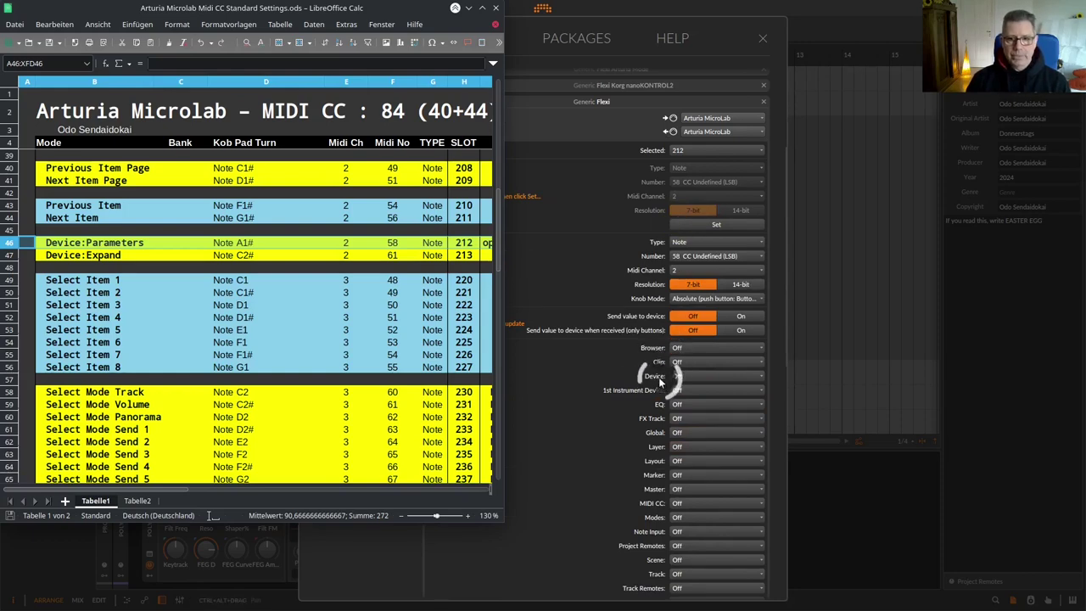
pyautogui.click(692, 376)
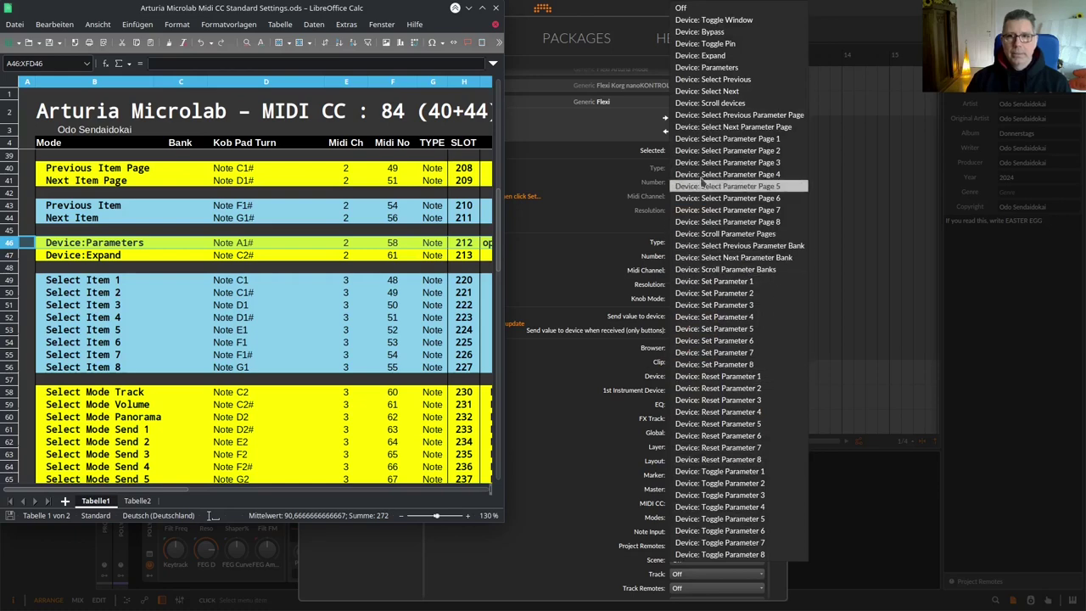
pyautogui.click(708, 68)
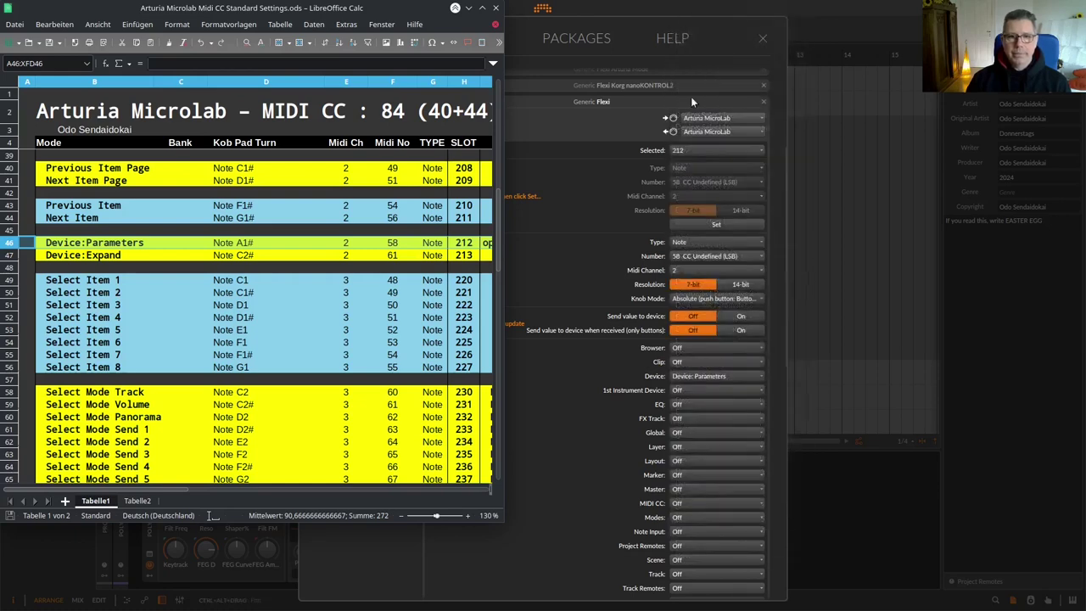
# Step: Map slot 213 to the learned note 61 on MIDI channel 2 and assign it Device: Expand
pyautogui.click(10, 256)
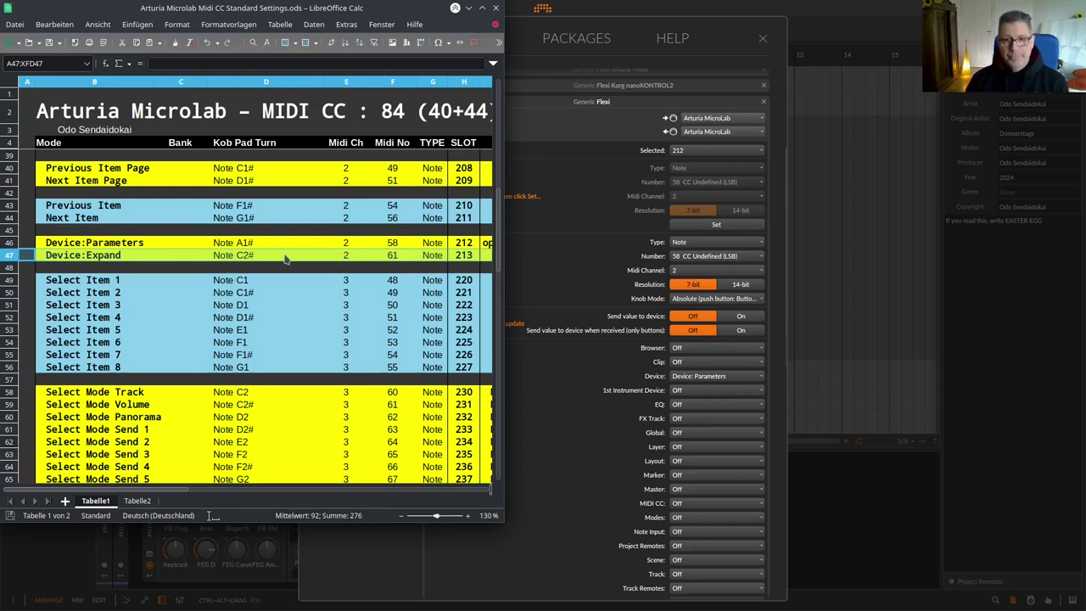
pyautogui.click(692, 151)
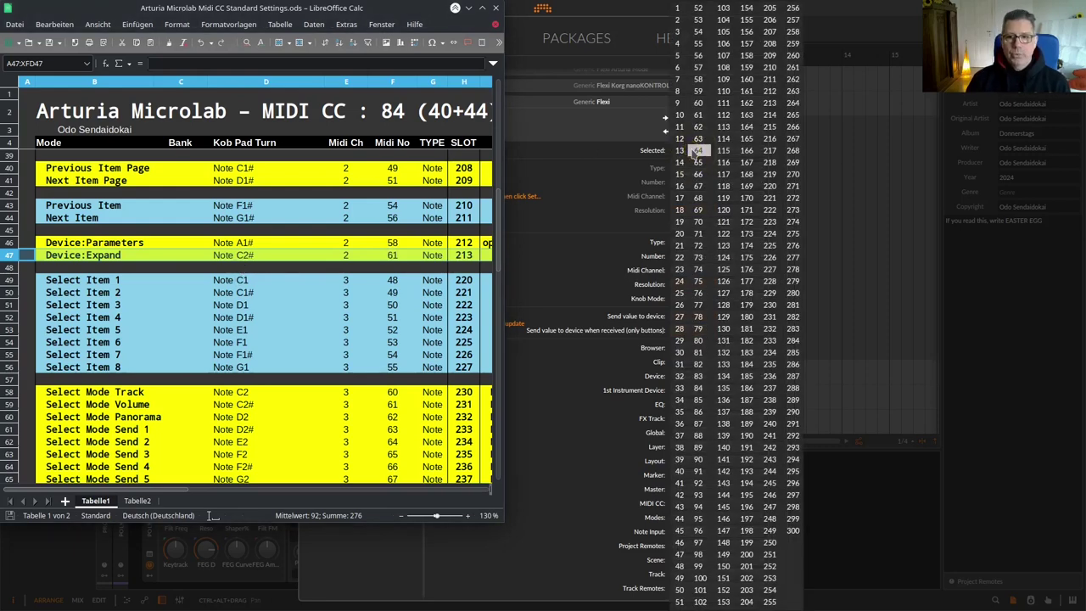
pyautogui.click(770, 102)
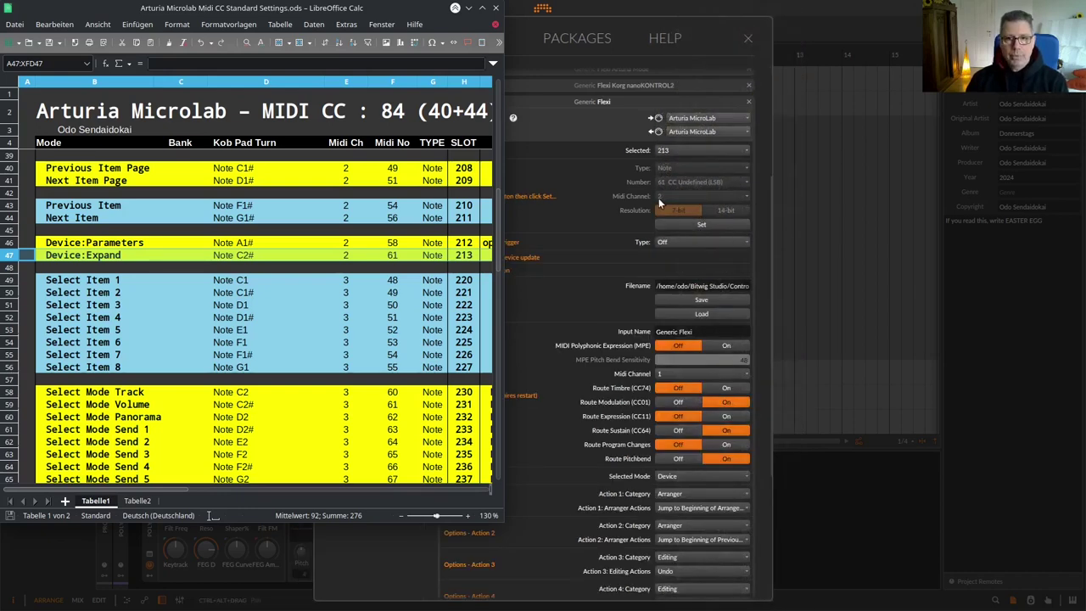
pyautogui.click(683, 224)
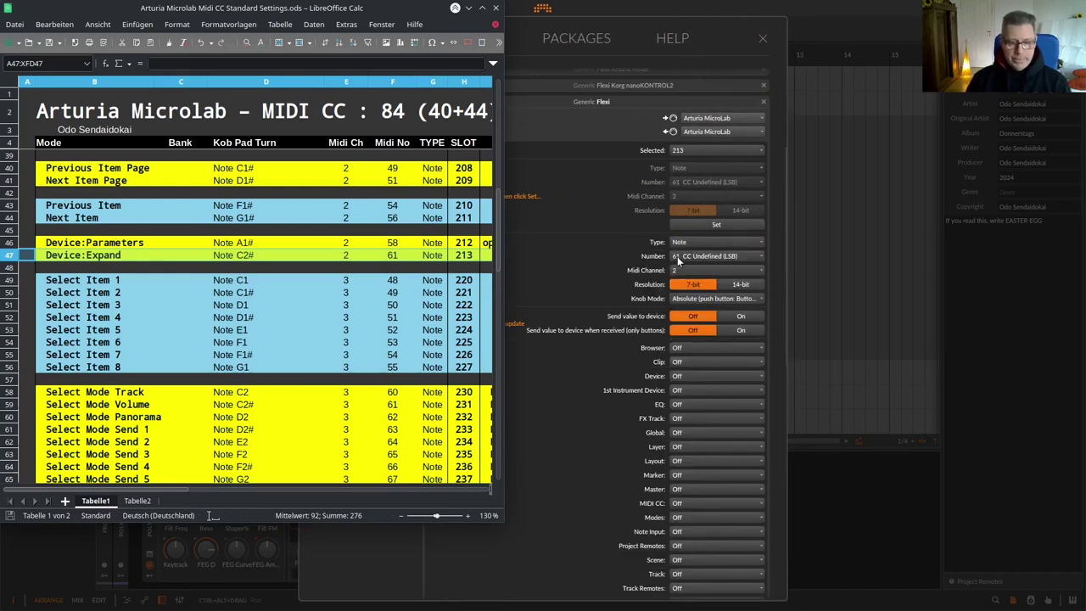
pyautogui.click(662, 355)
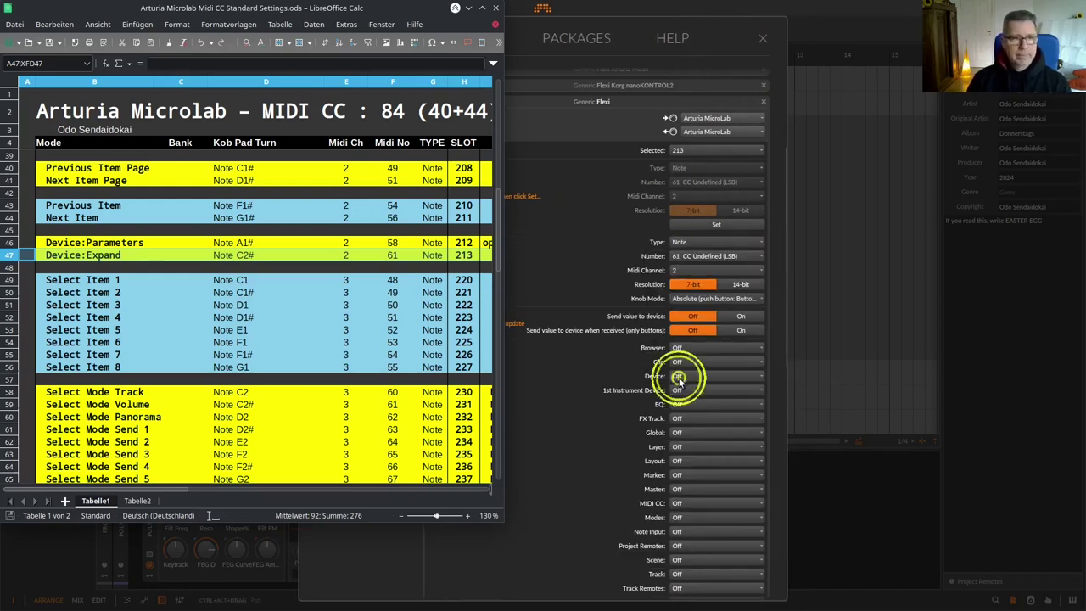
pyautogui.click(679, 379)
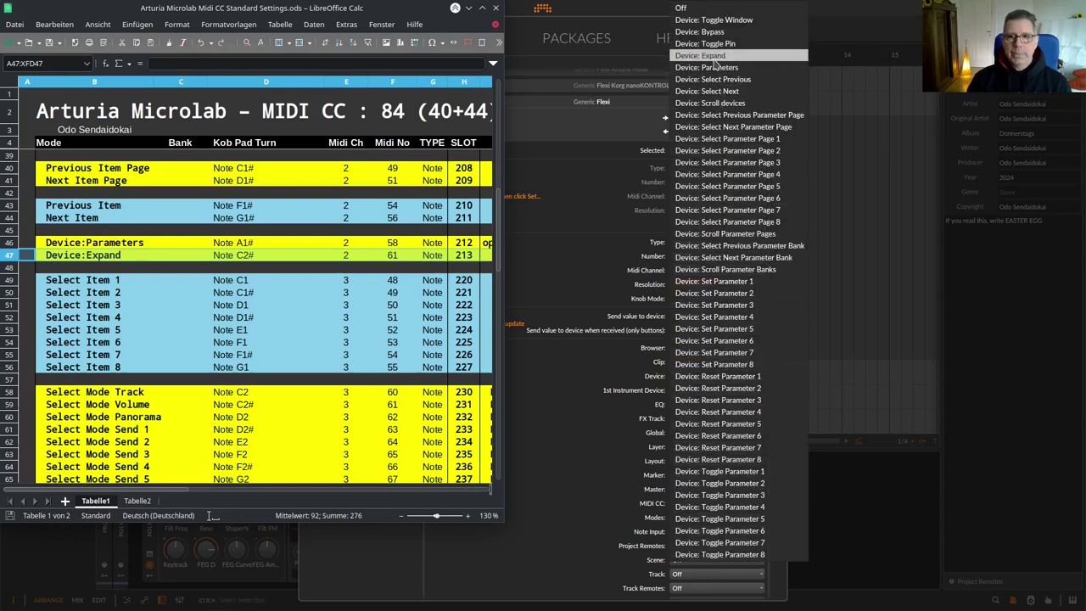
pyautogui.click(714, 57)
# Step: Save the Generic Flexi configuration, overwriting the existing English properties file in the controller scripts folder
pyautogui.scroll(-5, 626, 306)
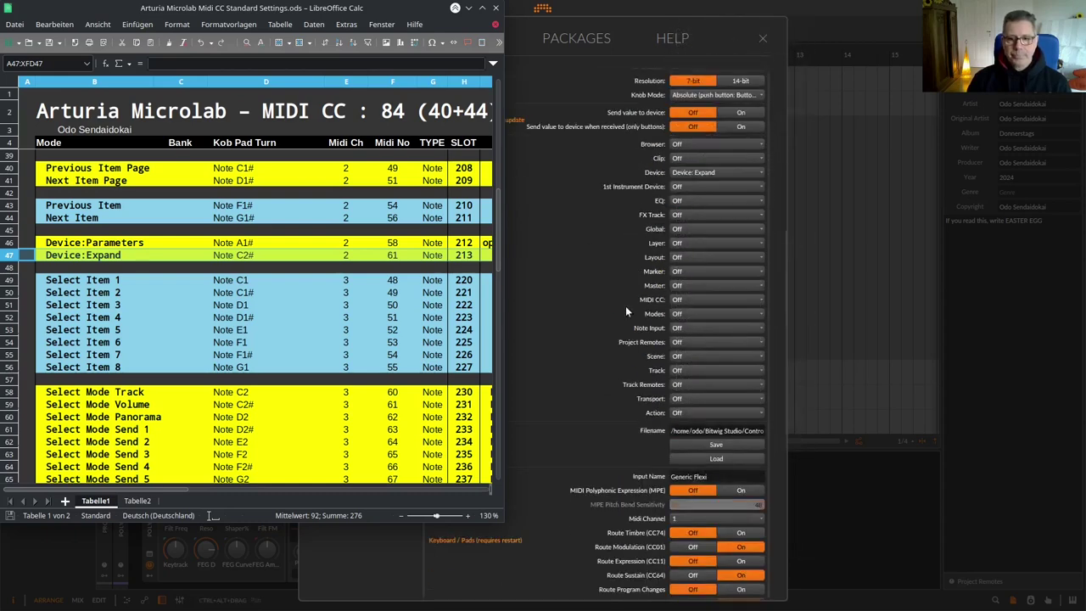
pyautogui.click(701, 404)
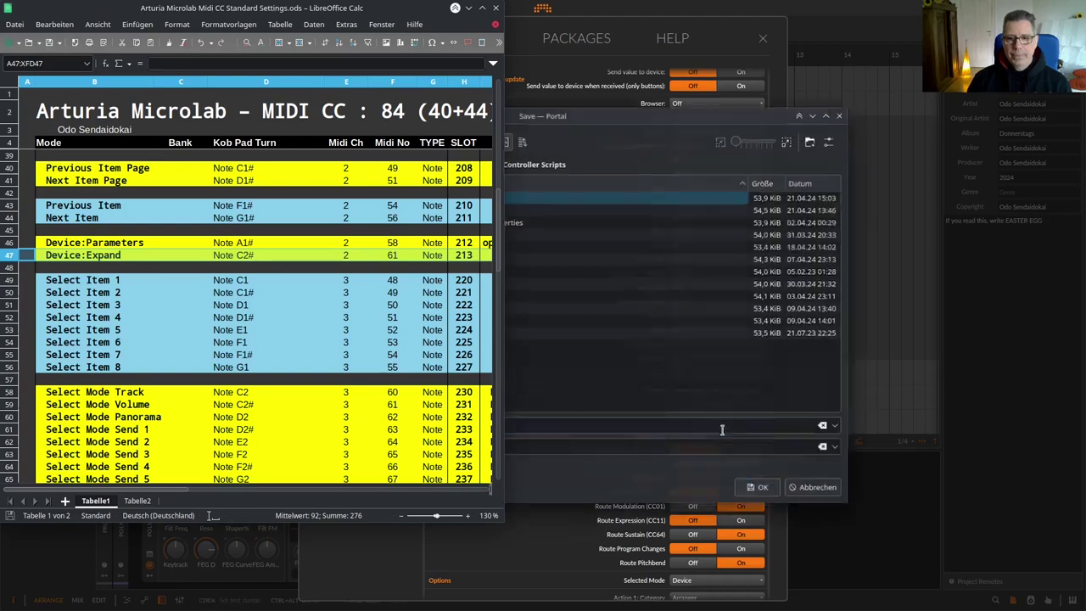
pyautogui.click(759, 489)
pyautogui.click(654, 332)
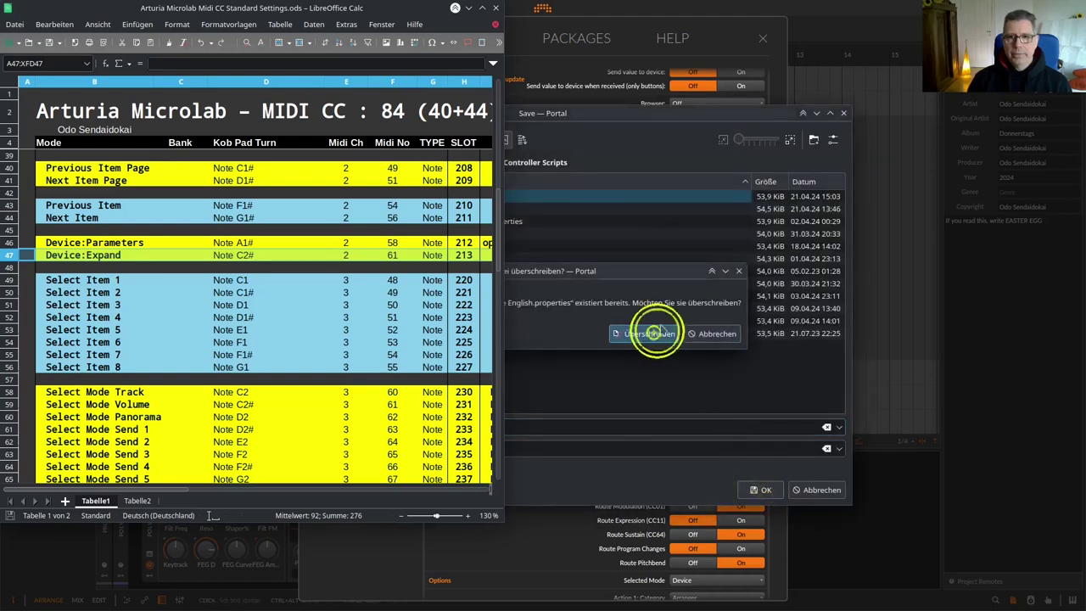
# Step: Close the controller settings and move the spreadsheet window aside to uncover the track list and the Polysynth device
pyautogui.click(764, 36)
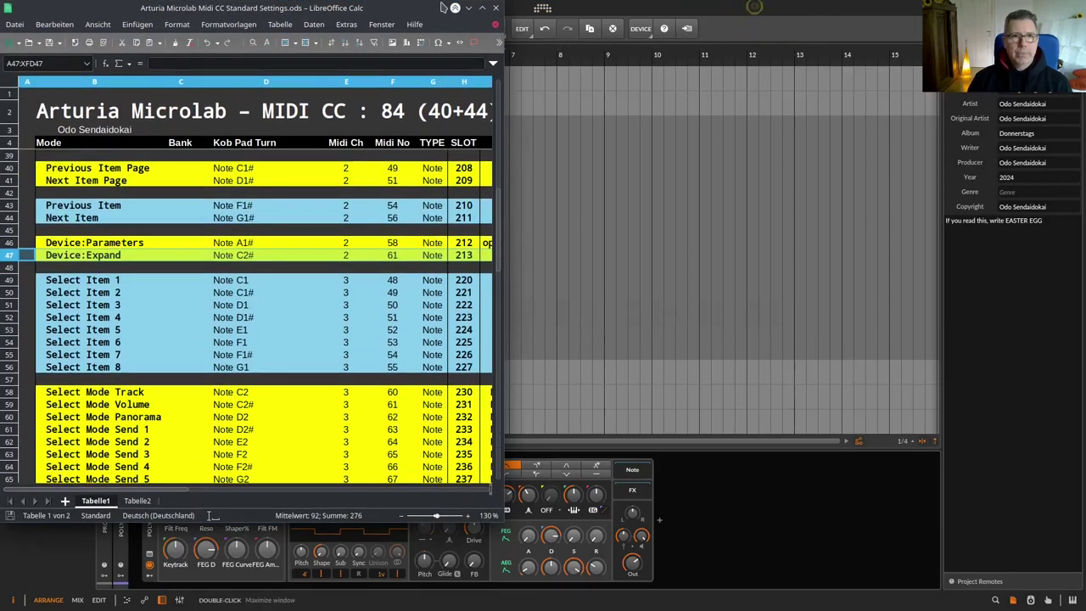
pyautogui.moveTo(358, 8); pyautogui.dragTo(942, 8)
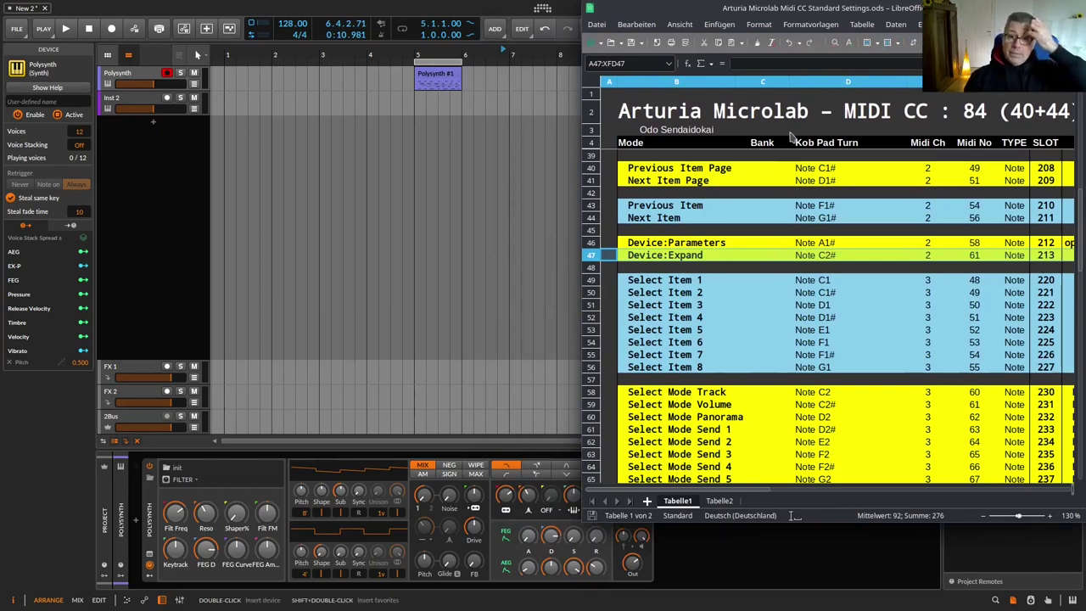
# Step: Insert the Bit-8 distortion device after the Polysynth and hide its modulator slots
pyautogui.moveTo(781, 522); pyautogui.dragTo(790, 390)
pyautogui.doubleClick(766, 572)
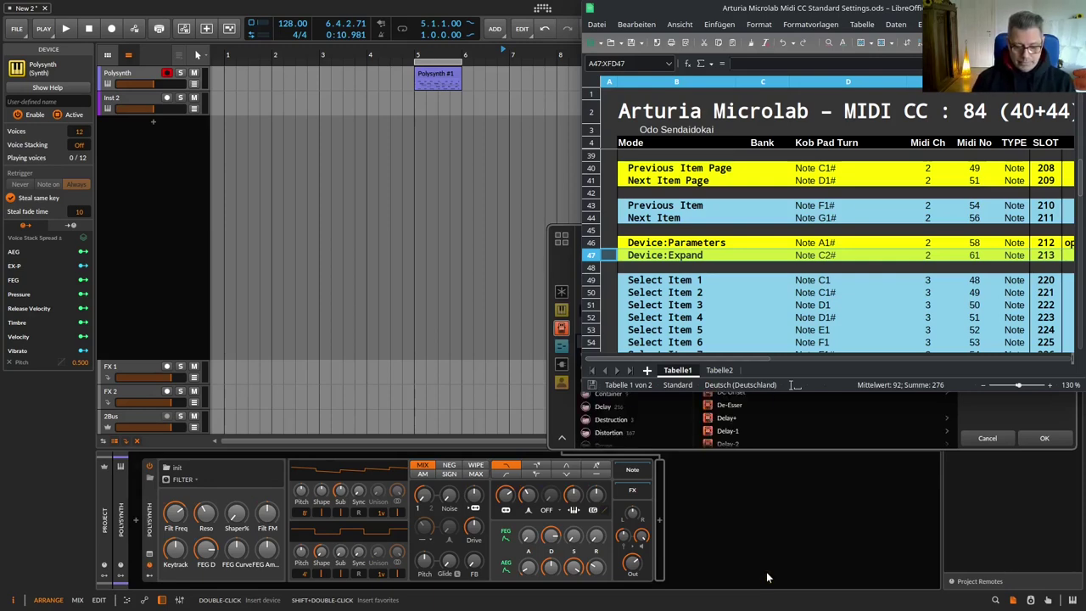
pyautogui.press('Down')
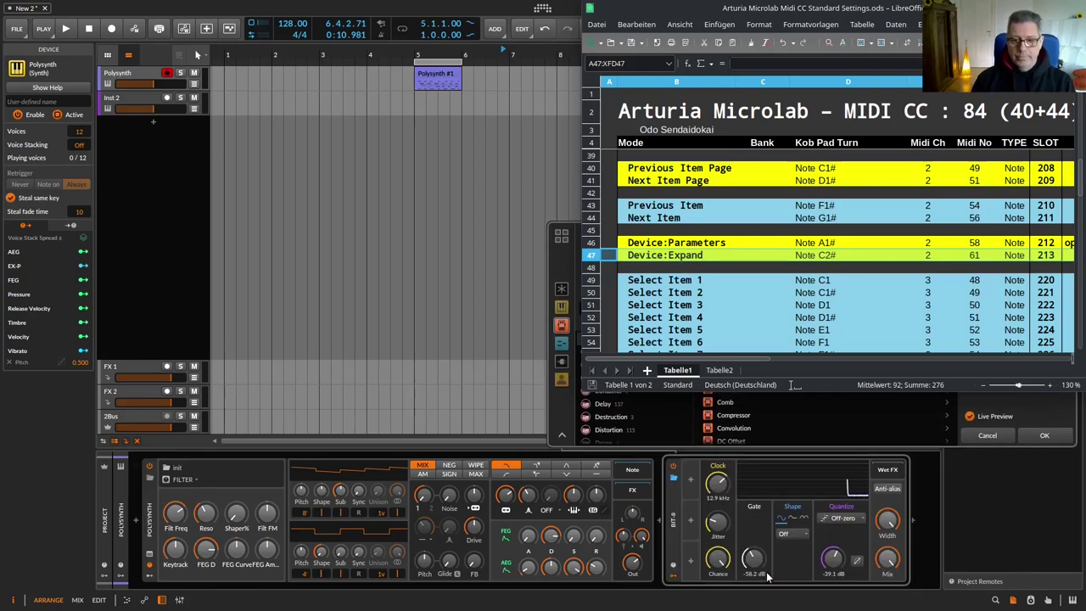
pyautogui.press('Return')
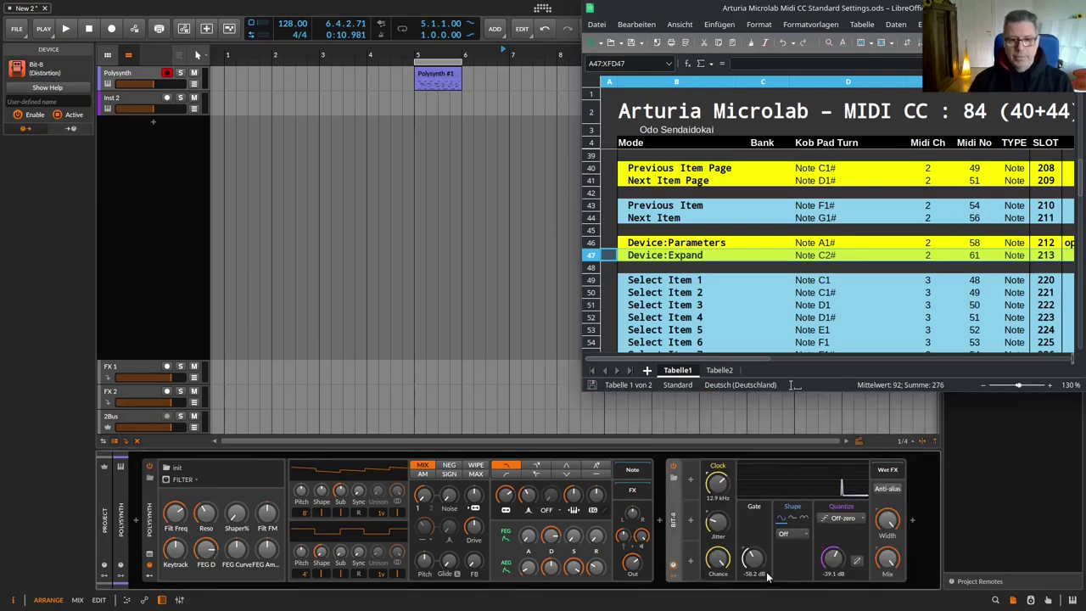
pyautogui.click(674, 566)
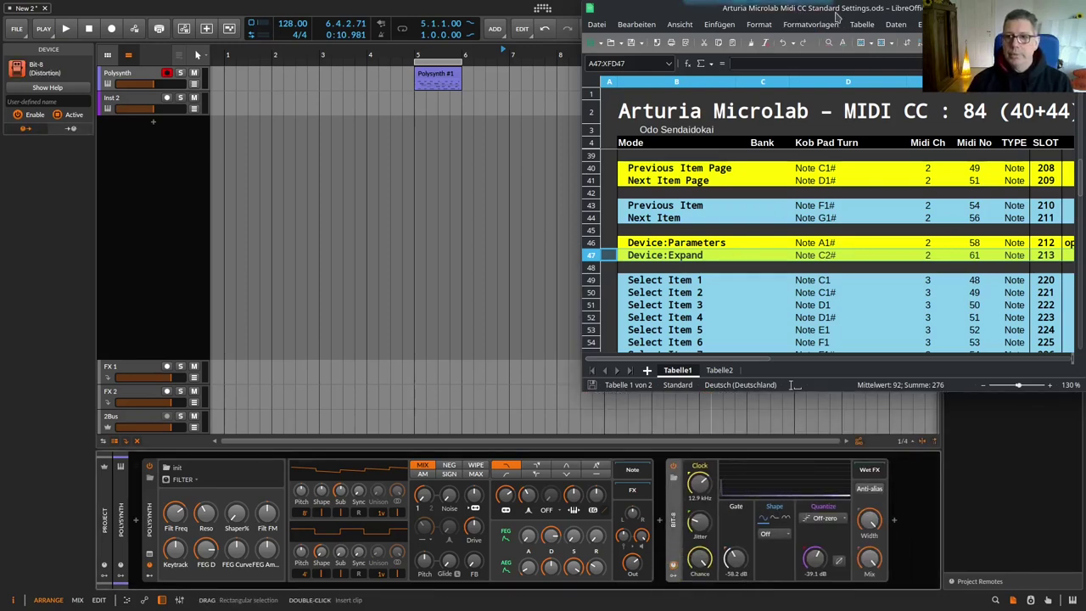
# Step: Review the item page, item selection and device mapping rows in the MIDI CC spreadsheet
pyautogui.moveTo(890, 4)
pyautogui.mouseDown()
pyautogui.moveTo(860, 18)
pyautogui.moveTo(890, 4)
pyautogui.mouseUp()
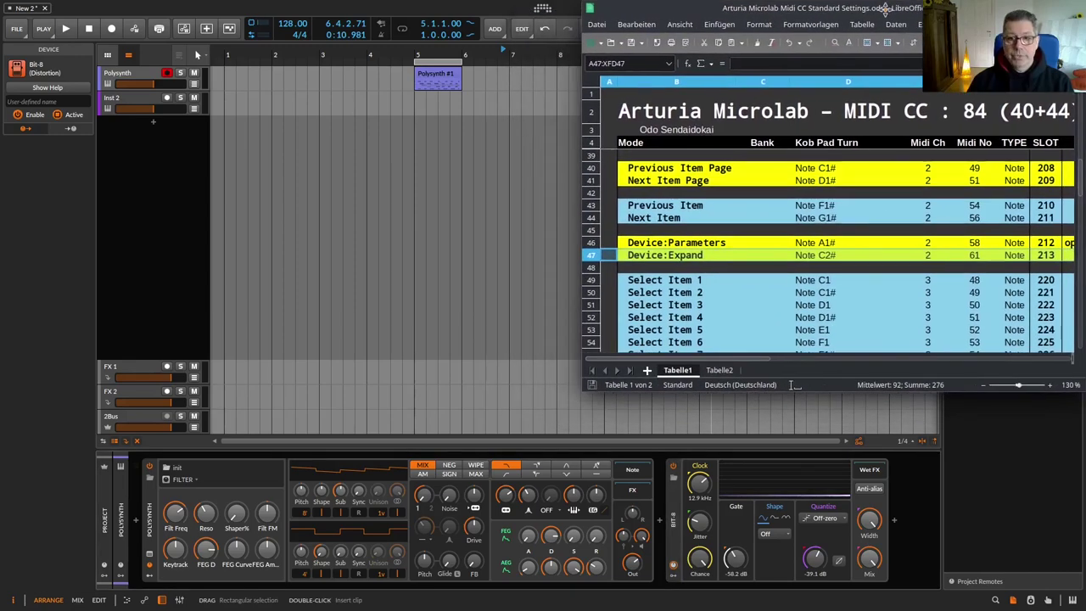
pyautogui.moveTo(886, 7); pyautogui.dragTo(707, 41)
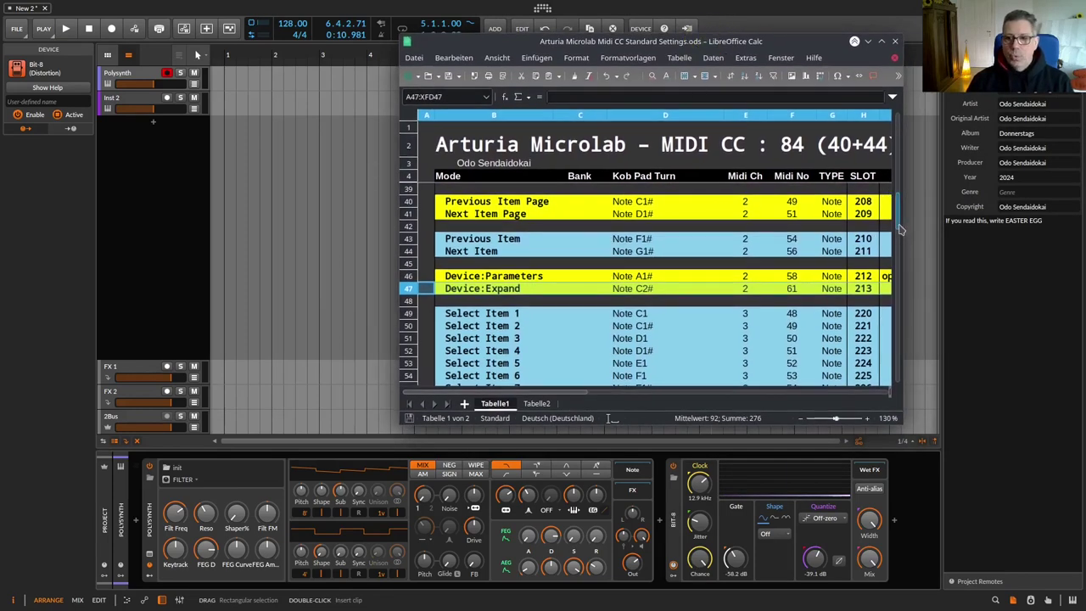
pyautogui.scroll(2, 902, 225)
pyautogui.moveTo(720, 35); pyautogui.dragTo(720, 1)
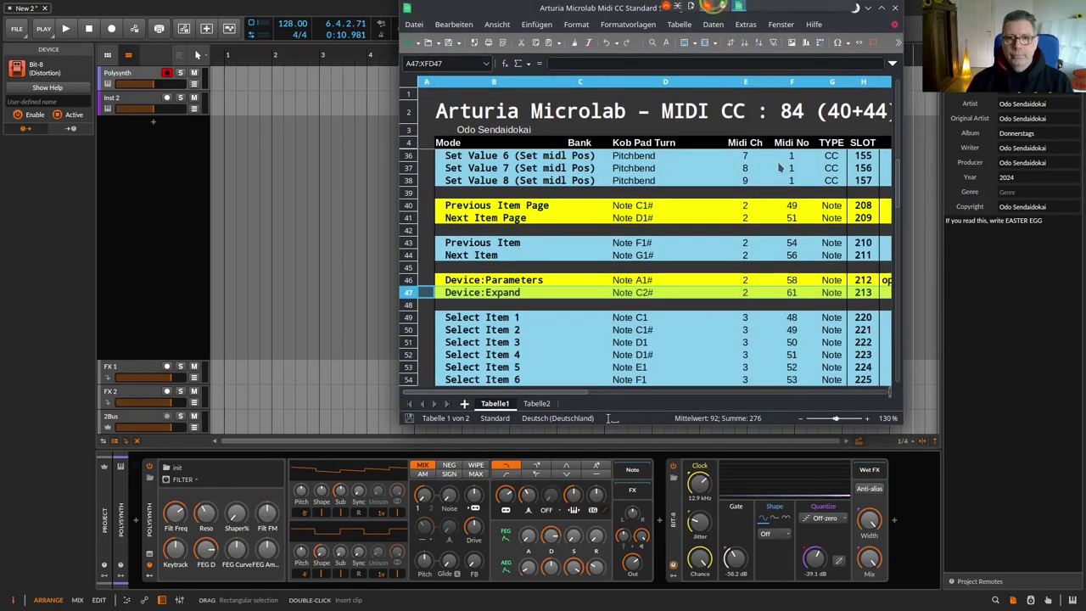
pyautogui.scroll(6, 654, 312)
pyautogui.scroll(-7, 653, 313)
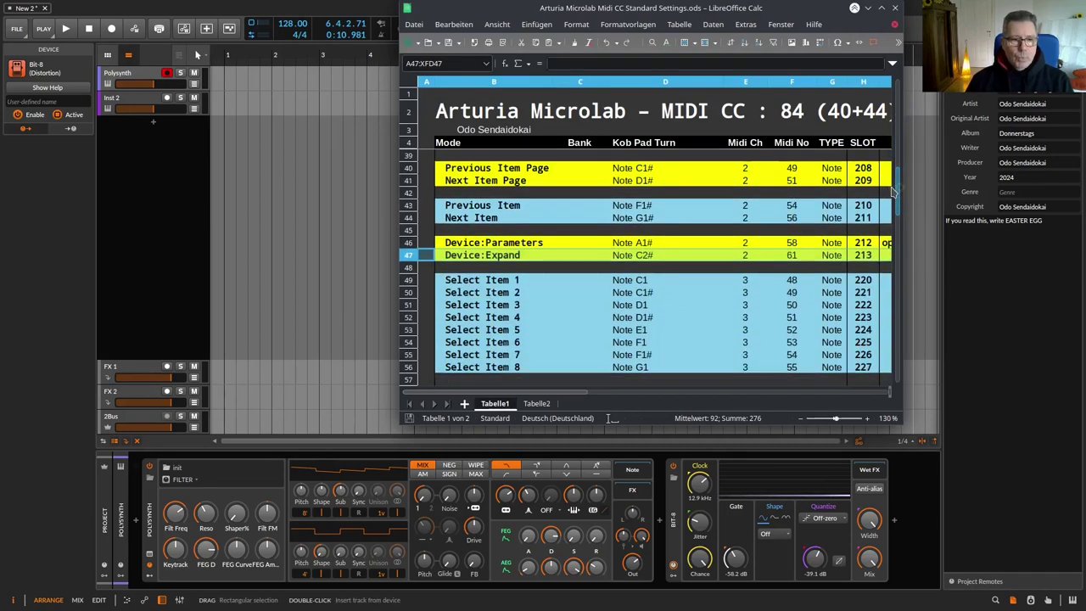
# Step: Select the Polysynth and inspect its list of remote control pages with the spreadsheet alongside
pyautogui.click(123, 531)
pyautogui.moveTo(547, 12); pyautogui.dragTo(858, 40)
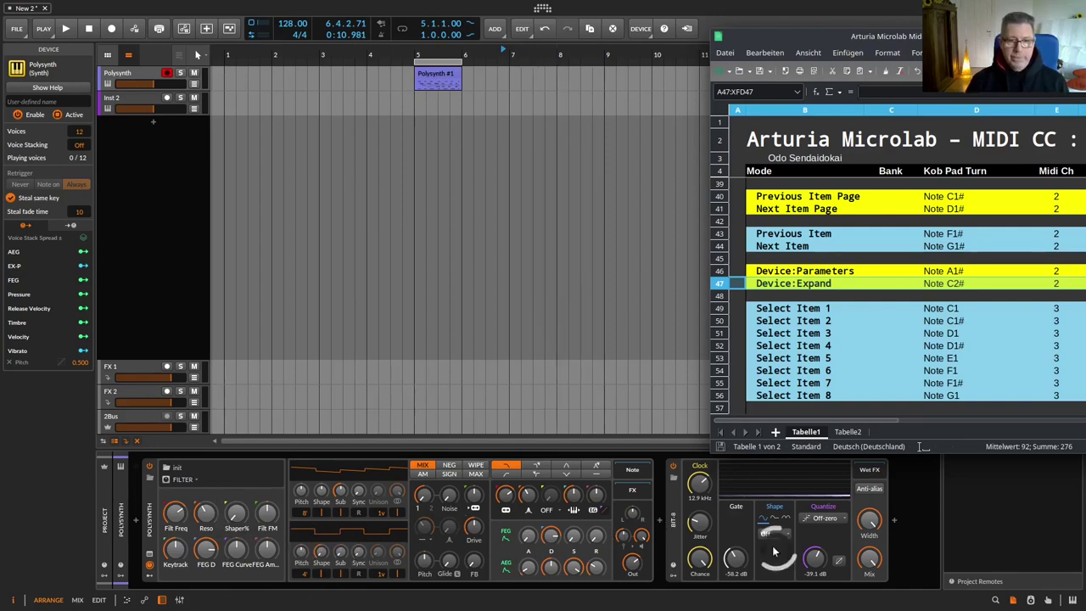
pyautogui.moveTo(915, 34); pyautogui.dragTo(711, 25)
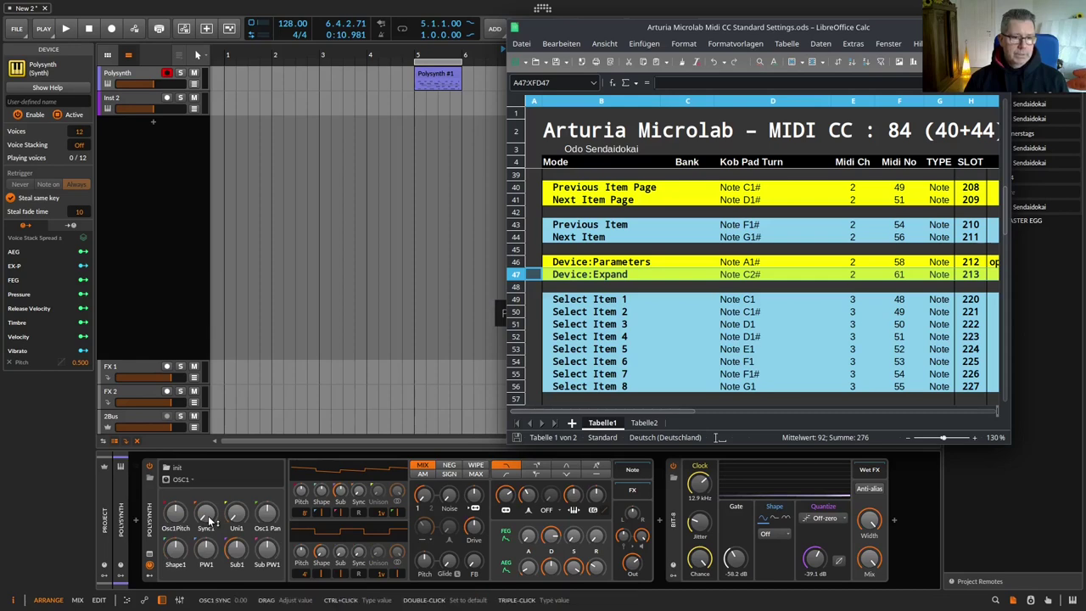
pyautogui.click(180, 478)
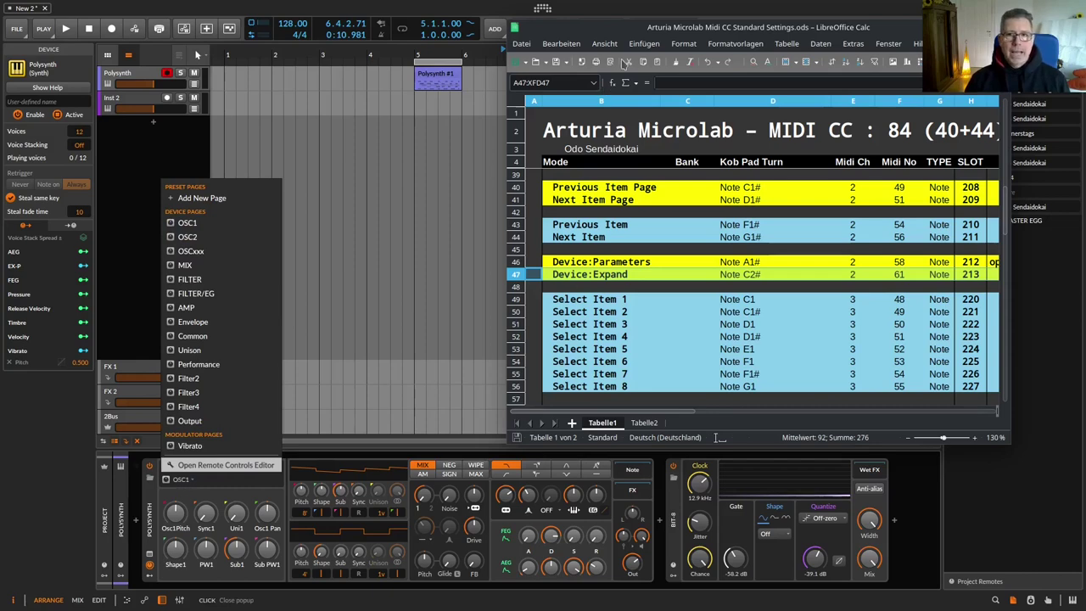
pyautogui.click(629, 32)
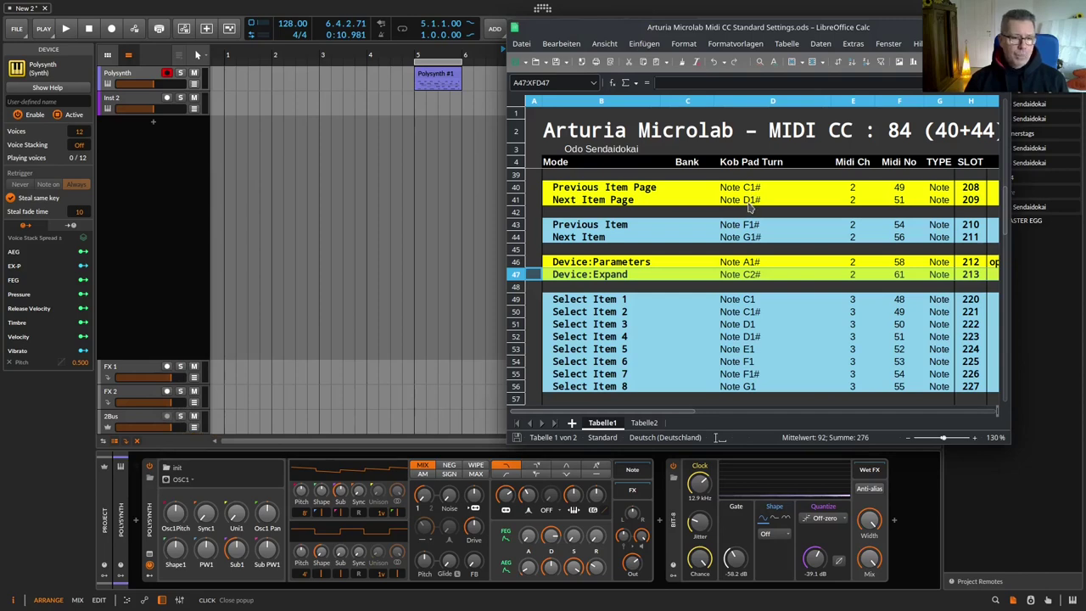
pyautogui.click(181, 481)
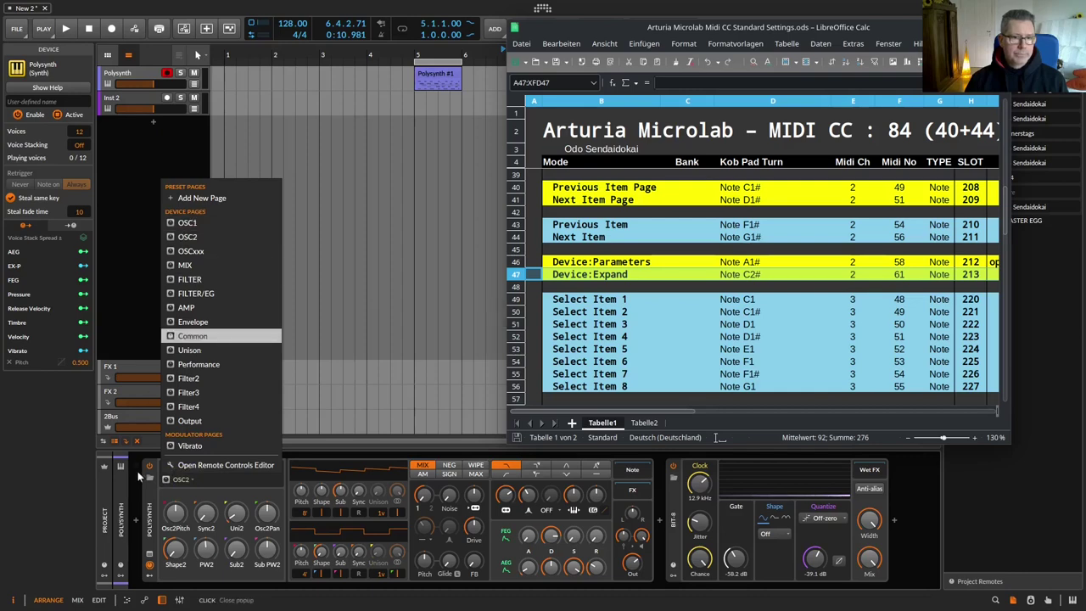
pyautogui.click(153, 507)
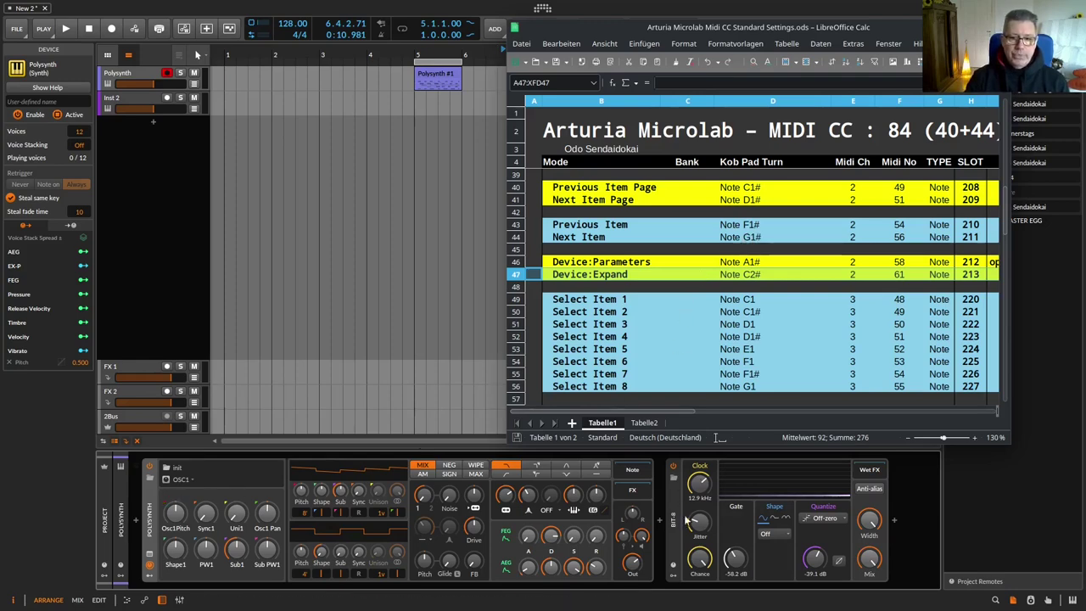
# Step: Switch the device selection between Bit-8 and Polysynth and show Bit-8's remote controls
pyautogui.click(724, 525)
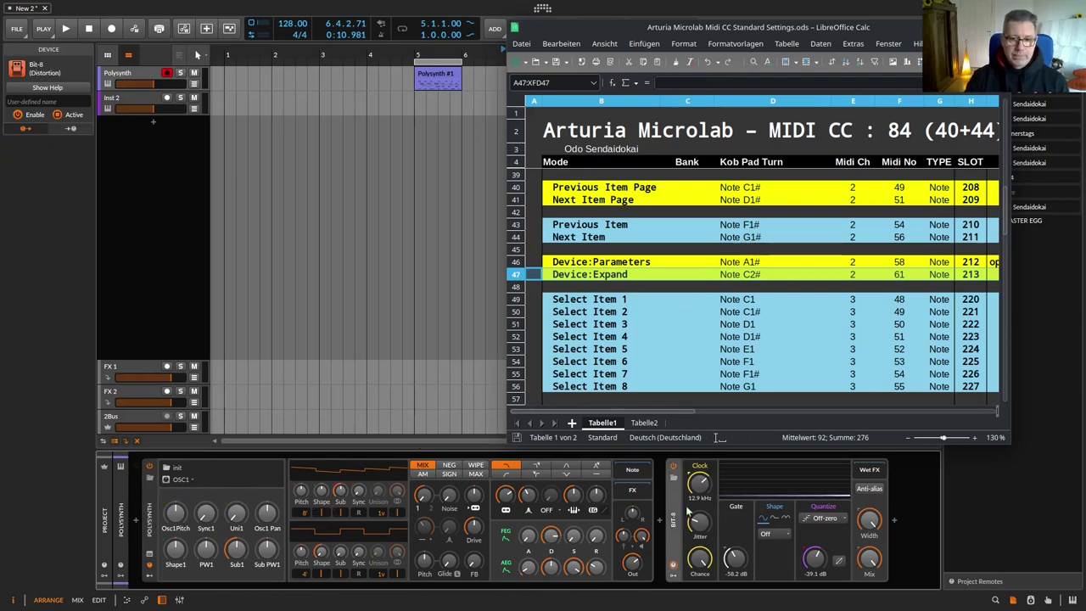
pyautogui.click(271, 544)
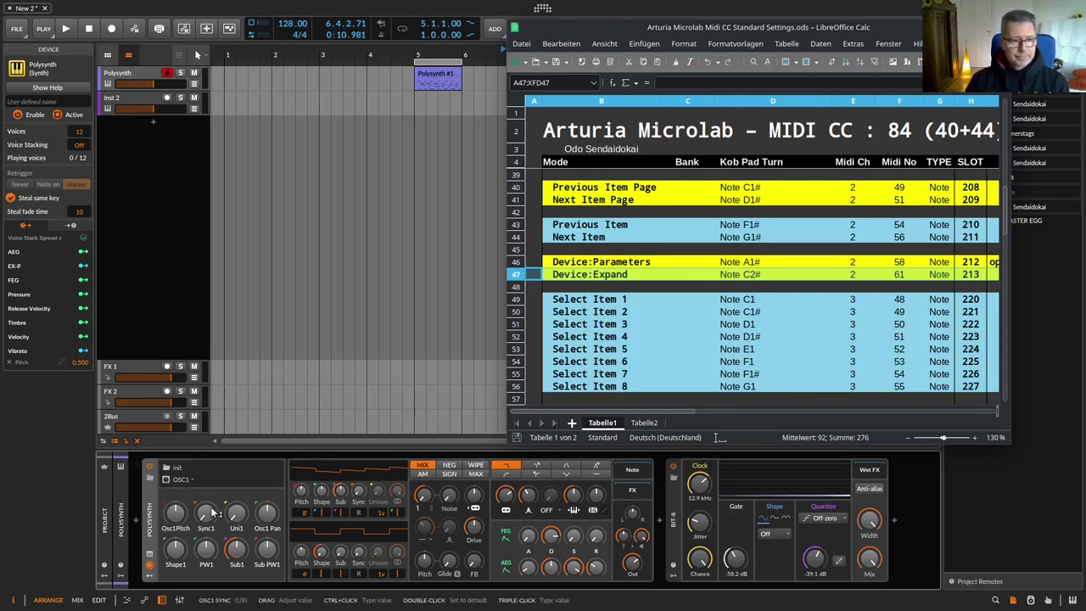
pyautogui.hscroll(3, 212, 513)
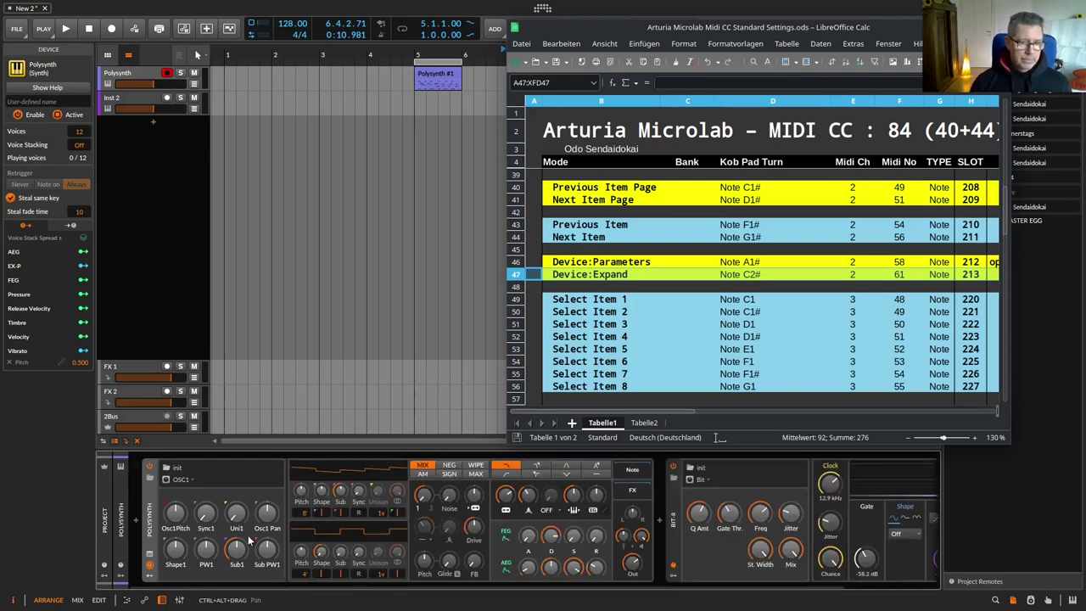
# Step: Insert the Hive synth after Bit-8 and move the device selection from Polysynth along the chain to Hive
pyautogui.doubleClick(688, 530)
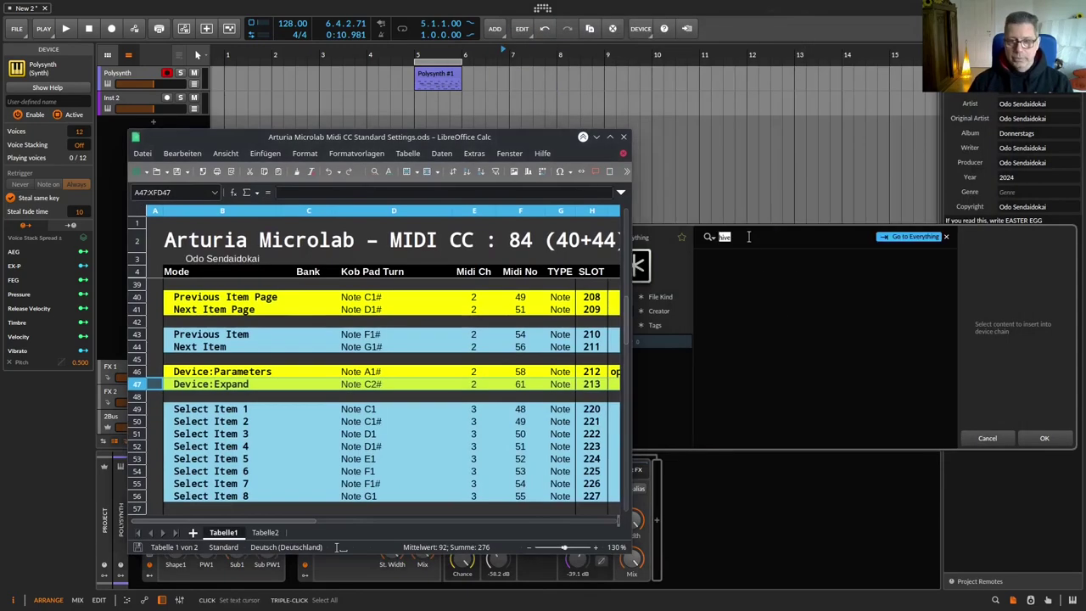
pyautogui.click(892, 58)
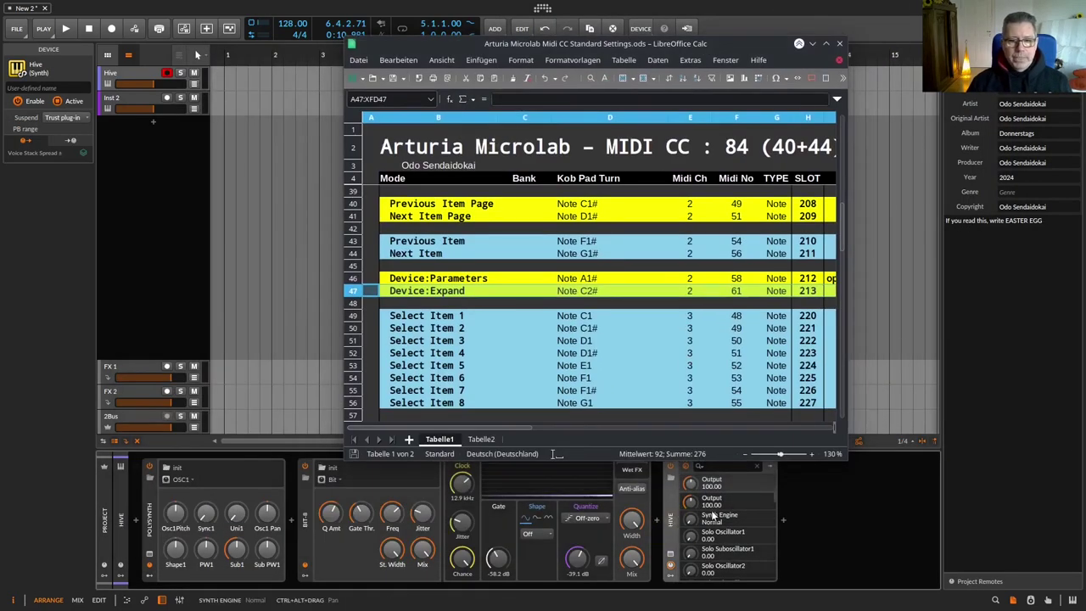
pyautogui.click(150, 516)
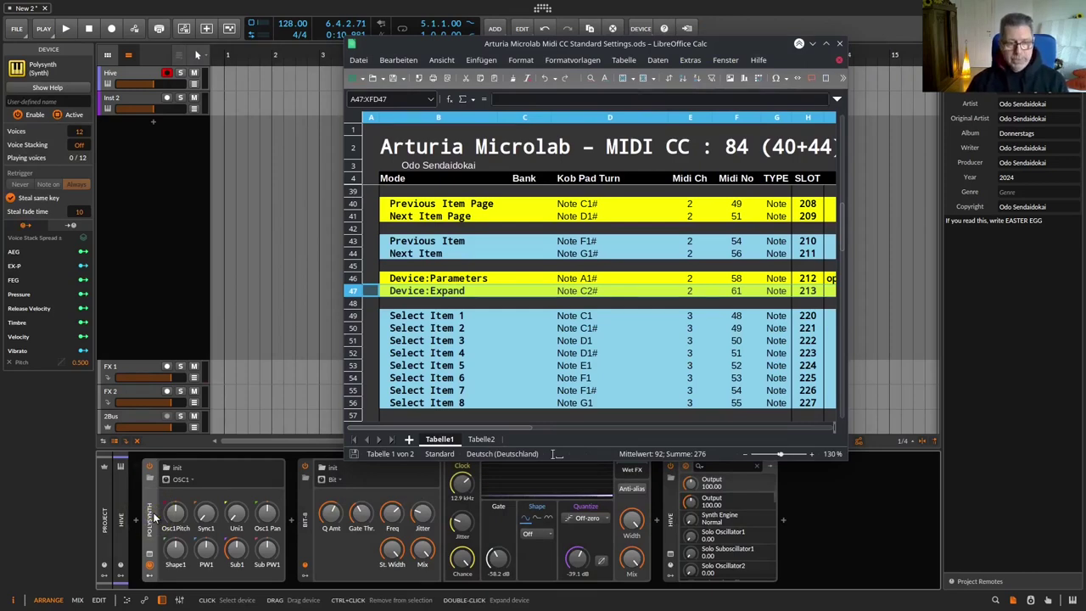
pyautogui.press('Right')
pyautogui.press('Right')
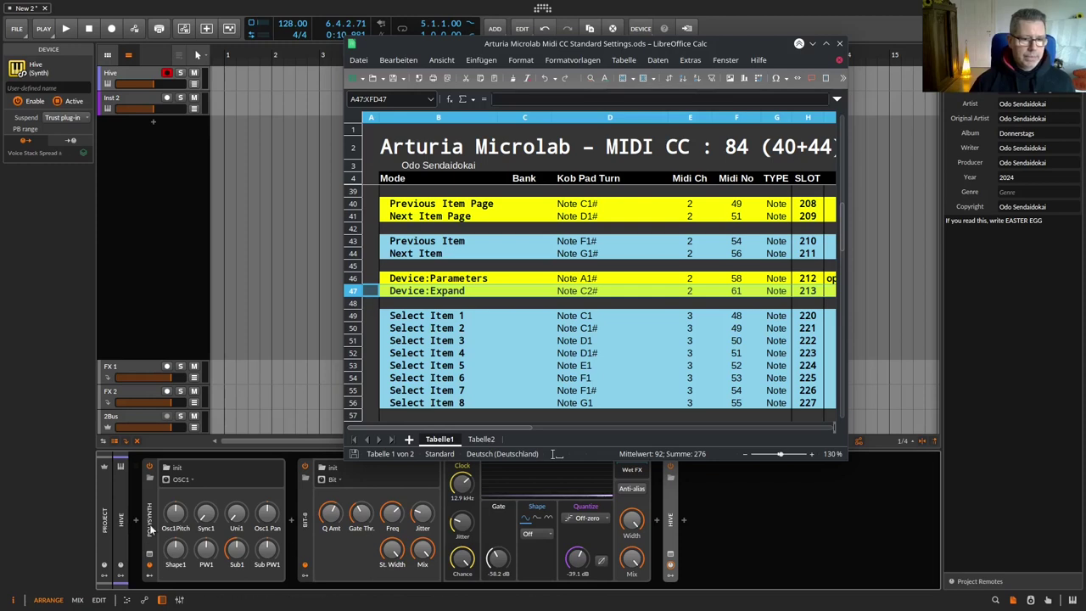
# Step: Collapse Bit-8 so only its remote controls show, and display the remote controls of Hive
pyautogui.click(306, 527)
pyautogui.doubleClick(307, 527)
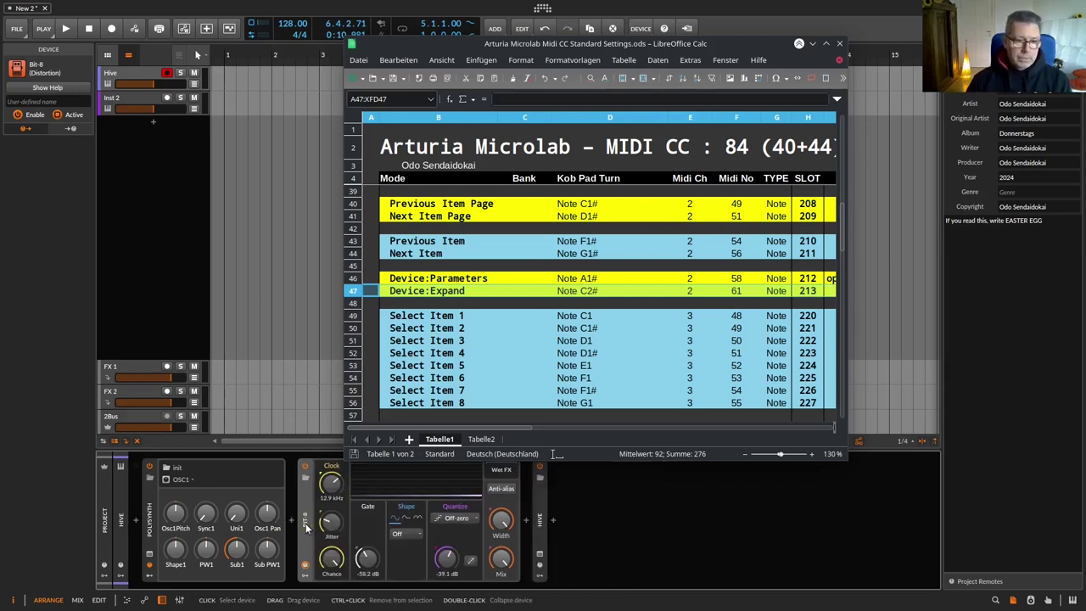
pyautogui.doubleClick(305, 523)
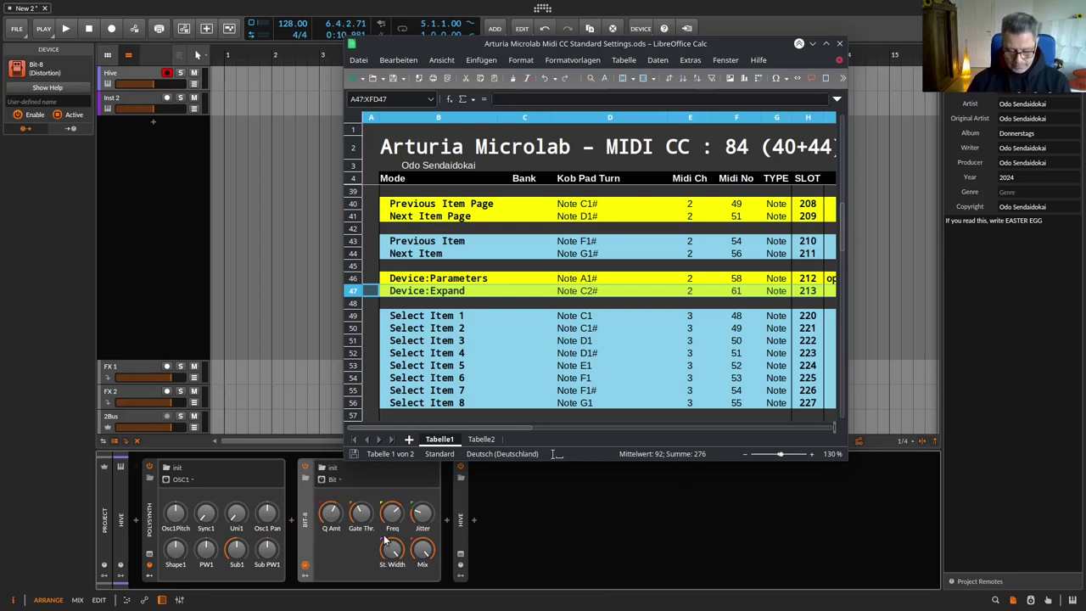
pyautogui.press('Right')
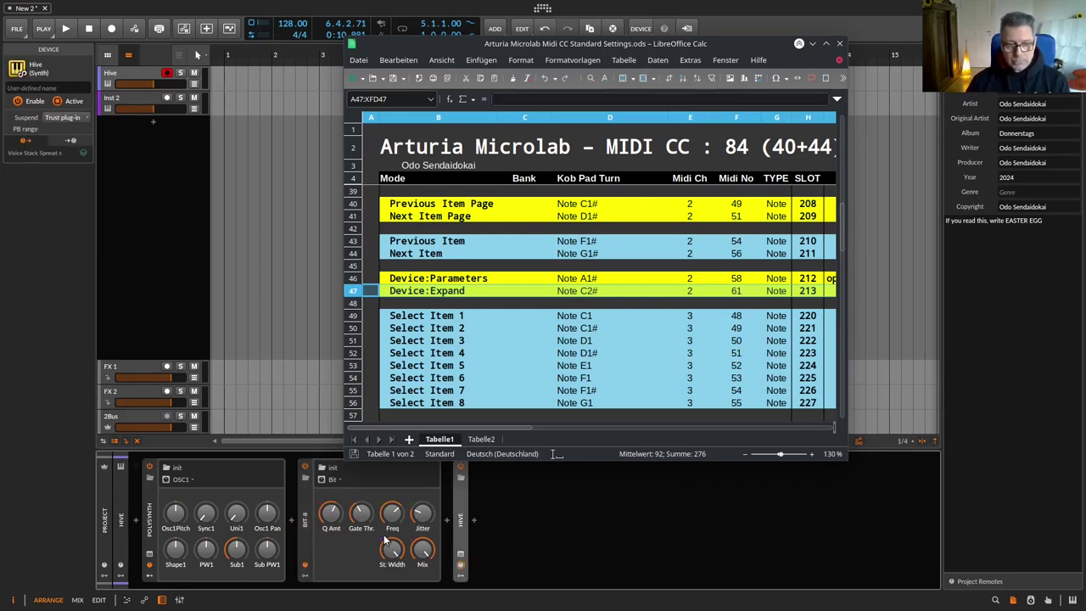
pyautogui.press('r')
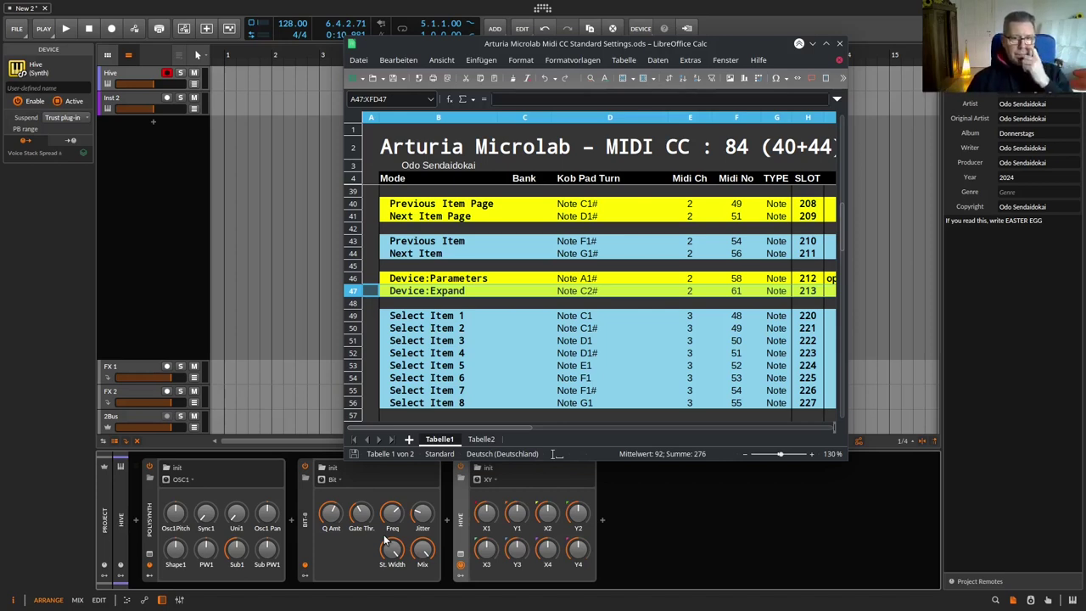
pyautogui.scroll(1, 452, 258)
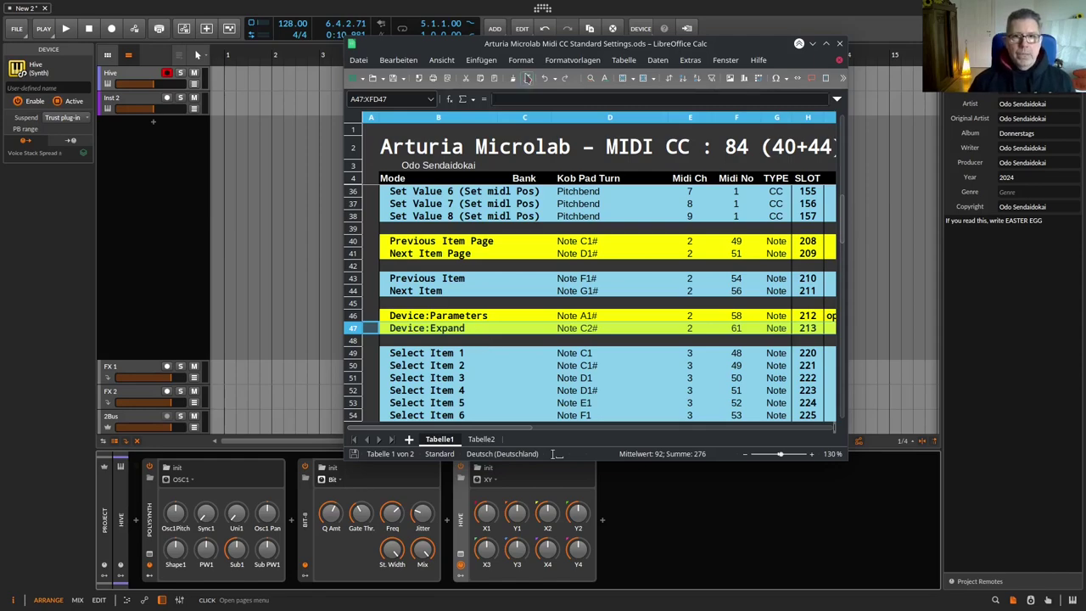
# Step: Move the spreadsheet window aside and add 26 instrument tracks below the Hive track
pyautogui.moveTo(551, 43); pyautogui.dragTo(803, 105)
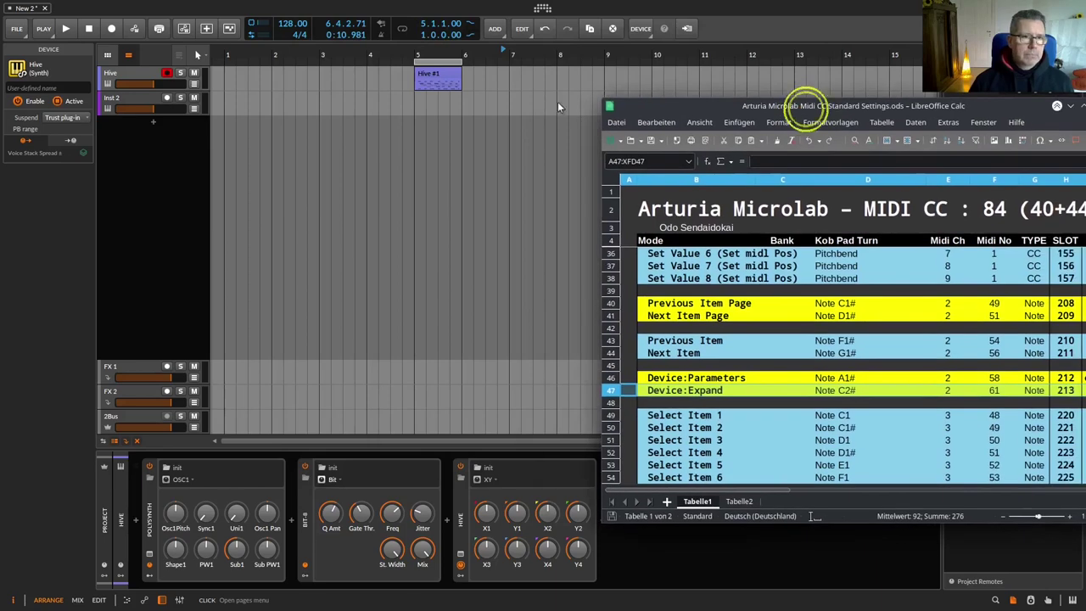
pyautogui.click(119, 75)
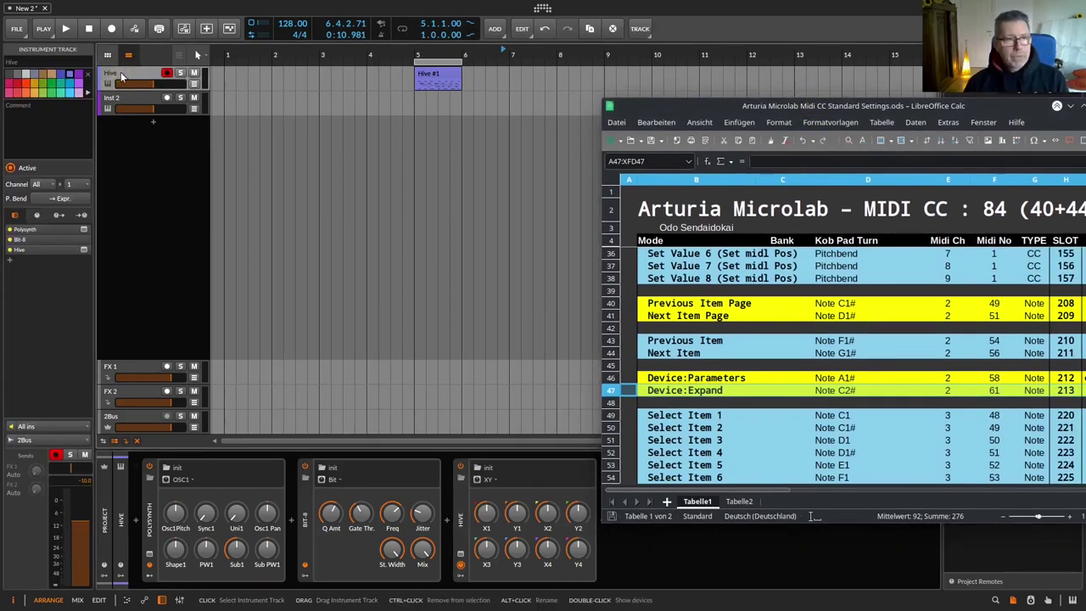
pyautogui.hotkey('ctrl', 't')
pyautogui.hotkey('ctrl', 't')
pyautogui.hotkey('ctrl', 't')
pyautogui.hotkey('ctrl', 't')
pyautogui.hotkey('ctrl', 't')
pyautogui.hotkey('ctrl', 't')
pyautogui.hotkey('ctrl', 't')
pyautogui.hotkey('ctrl', 't')
pyautogui.hotkey('ctrl', 't')
pyautogui.hotkey('ctrl', 't')
pyautogui.hotkey('ctrl', 't')
pyautogui.hotkey('ctrl', 't')
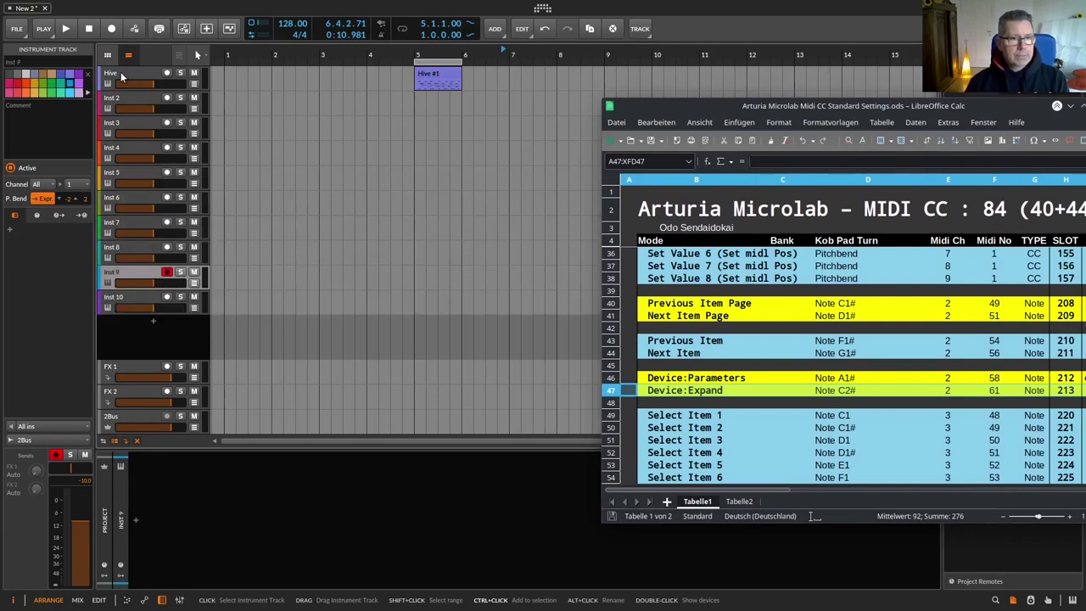
pyautogui.hotkey('ctrl', 't')
pyautogui.hotkey('ctrl', 't')
pyautogui.hotkey('ctrl', 't')
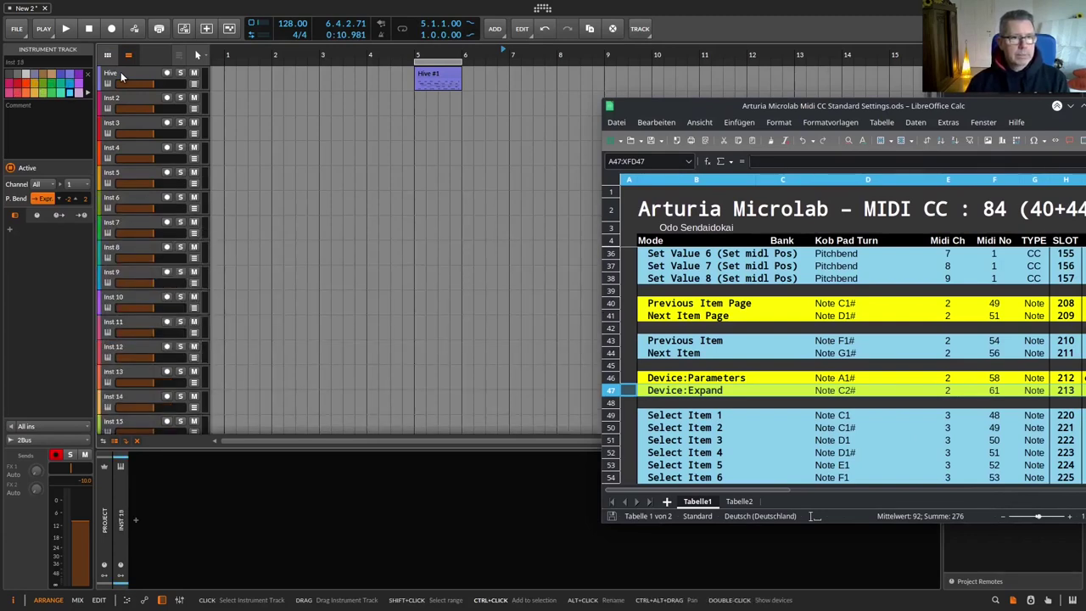
pyautogui.scroll(-5, 125, 119)
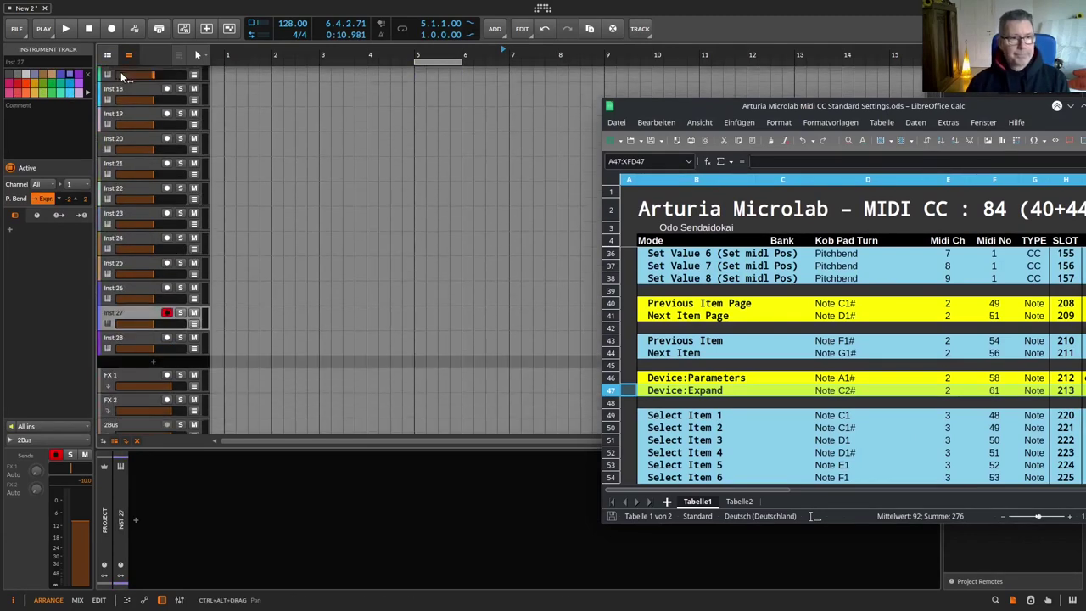
# Step: Add 11 more effect tracks and move the spreadsheet window back over the arranger
pyautogui.hotkey('ctrl', 'shift', 't')
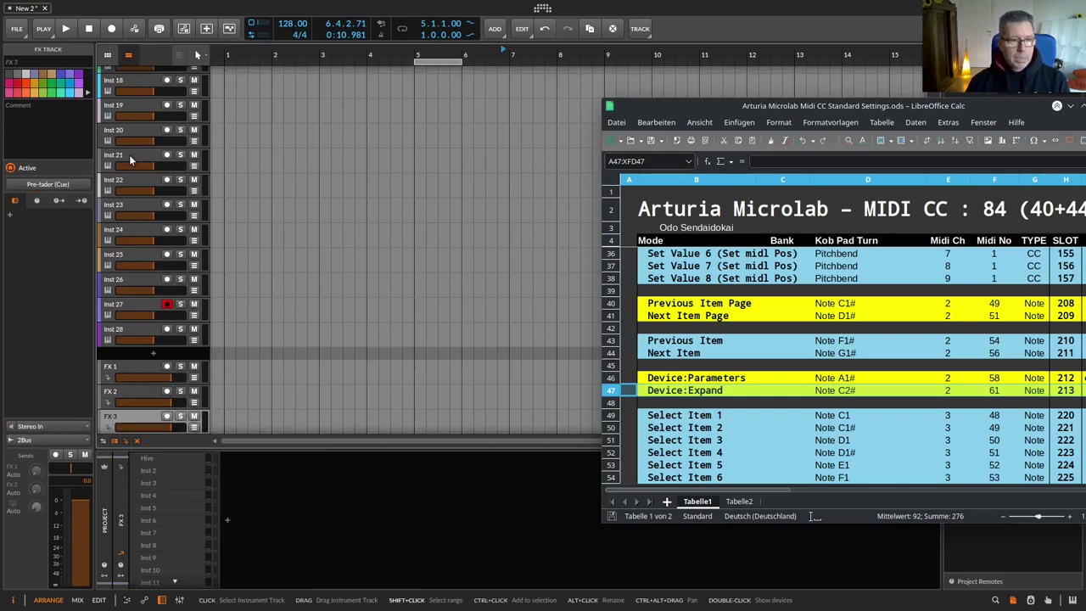
pyautogui.hotkey('ctrl', 'alt', 't')
pyautogui.hotkey('ctrl', 'alt', 't')
pyautogui.hotkey('ctrl', 'alt', 't')
pyautogui.hotkey('ctrl', 'alt', 't')
pyautogui.hotkey('ctrl', 'alt', 't')
pyautogui.hotkey('ctrl', 'alt', 't')
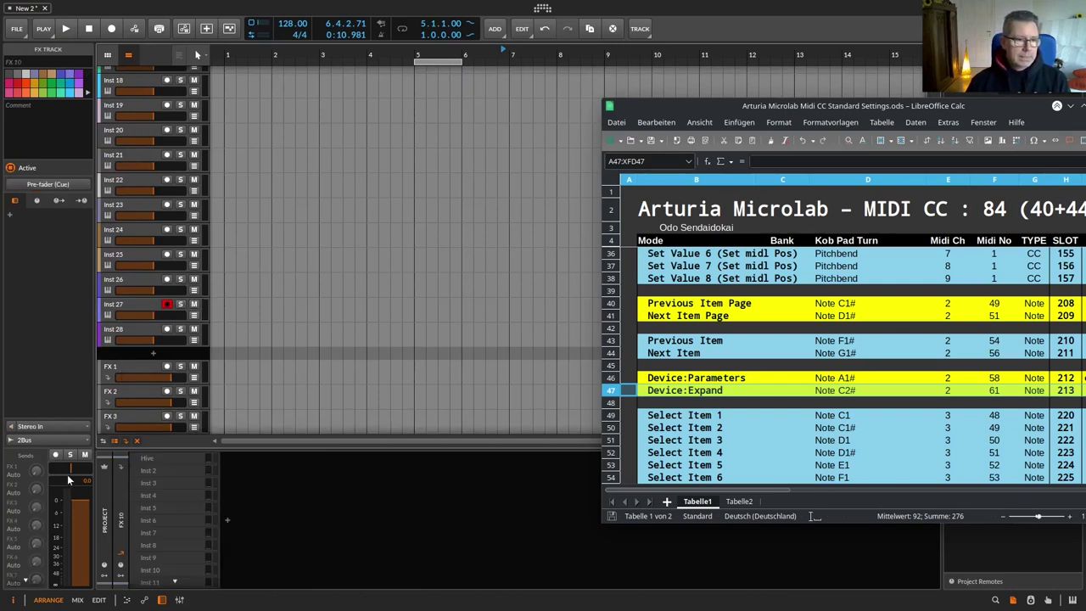
pyautogui.scroll(-5, 148, 363)
pyautogui.scroll(2, 147, 364)
pyautogui.scroll(8, 148, 363)
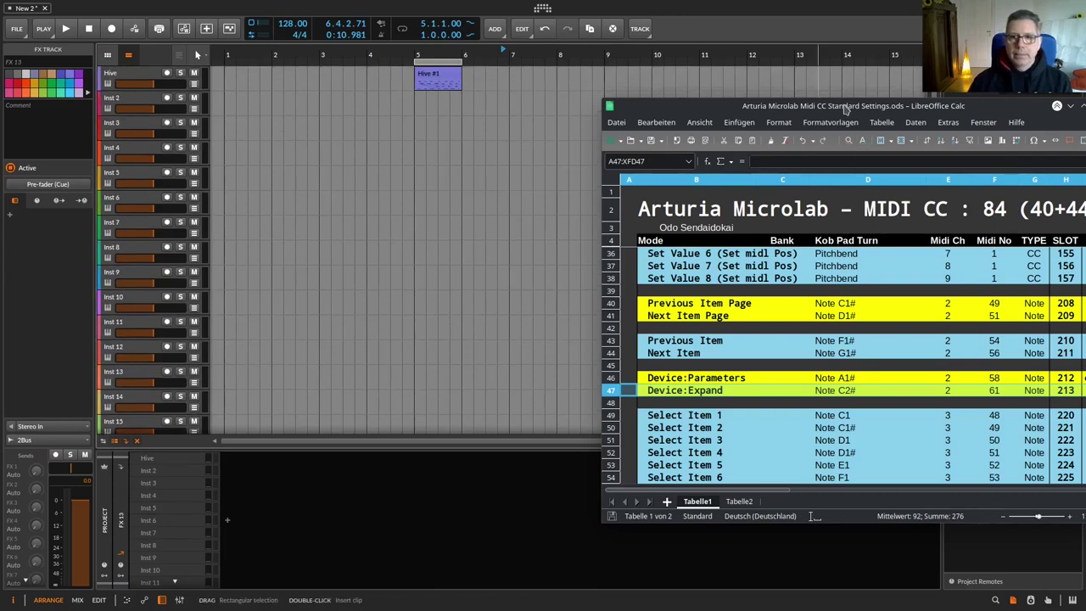
pyautogui.moveTo(845, 109); pyautogui.dragTo(583, 53)
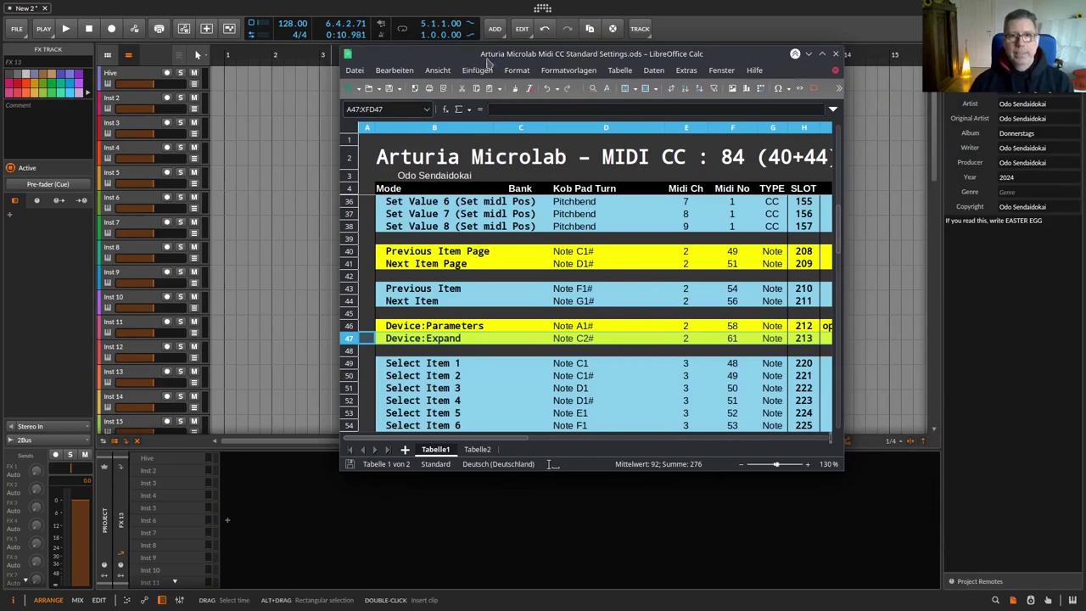
# Step: Move the spreadsheet window away from the track list and select the Hive track
pyautogui.moveTo(488, 63); pyautogui.dragTo(560, 64)
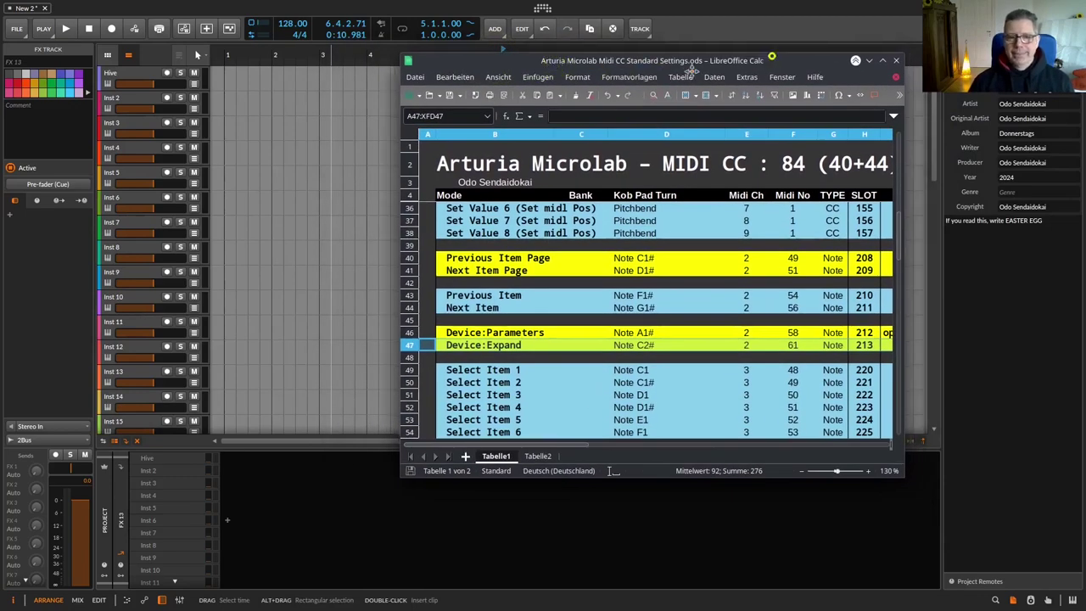
pyautogui.hotkey('alt', 'Tab')
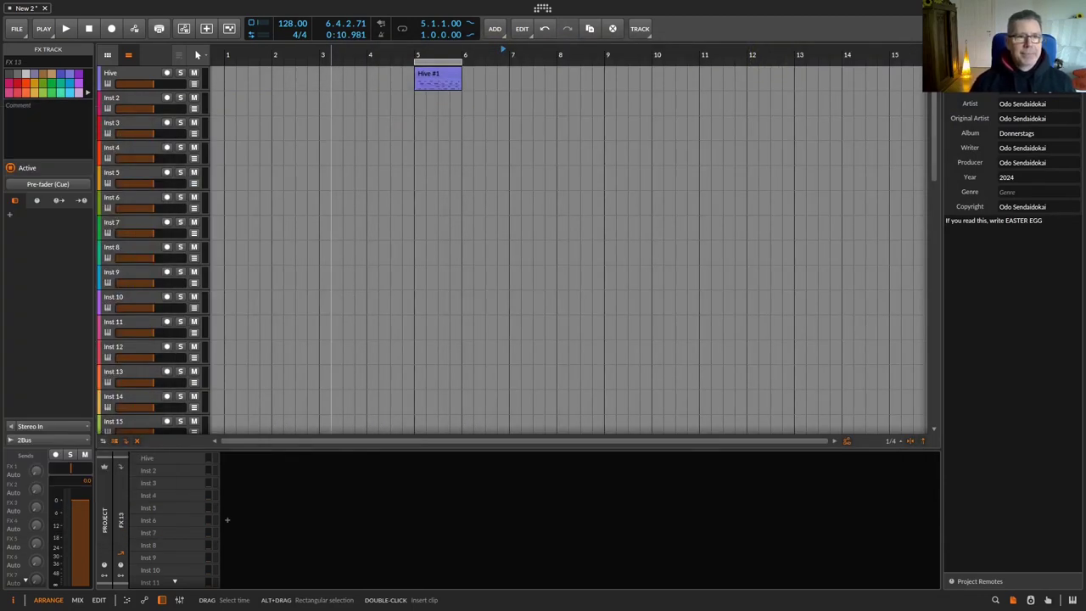
pyautogui.hotkey('alt', 'Tab')
pyautogui.moveTo(782, 114); pyautogui.dragTo(926, 130)
pyautogui.click(136, 75)
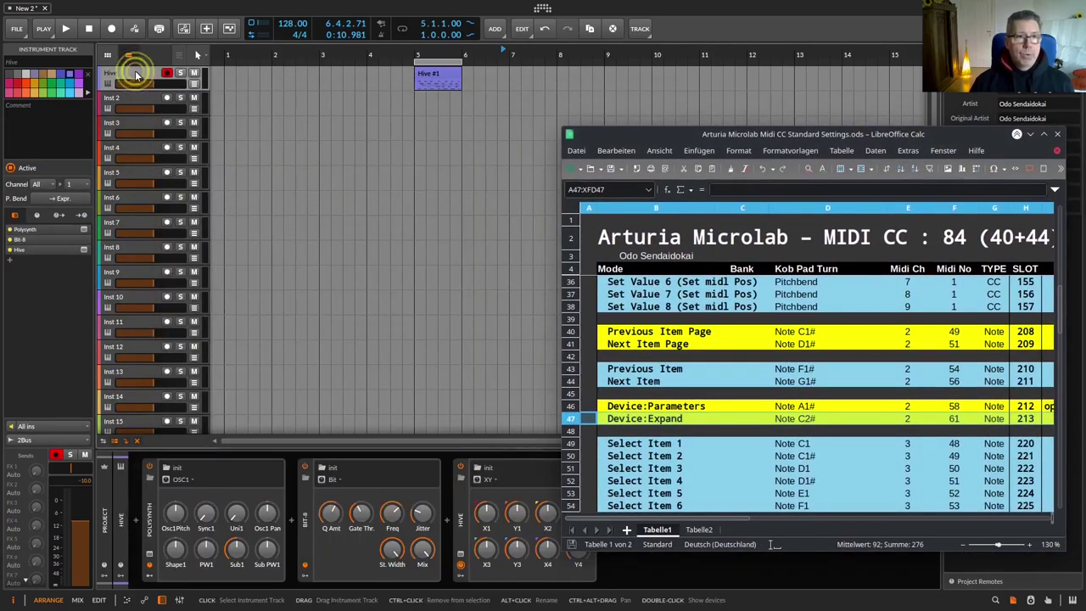
# Step: Maximize the MIDI CC spreadsheet to examine the mode assignments, then shrink it back and show the mode columns over the arranger
pyautogui.moveTo(672, 139); pyautogui.dragTo(409, 126)
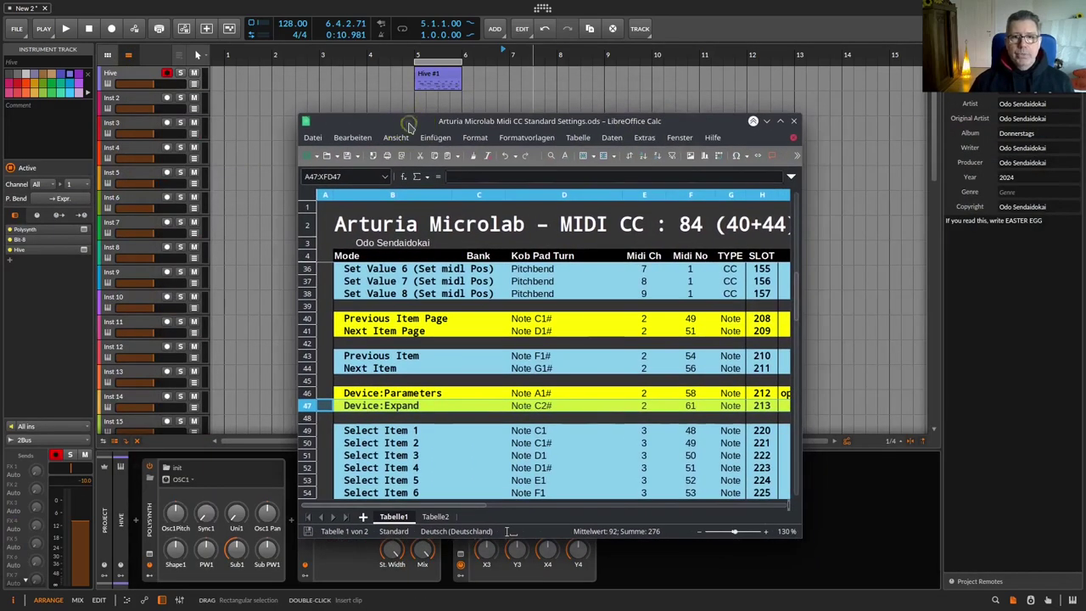
pyautogui.doubleClick(409, 126)
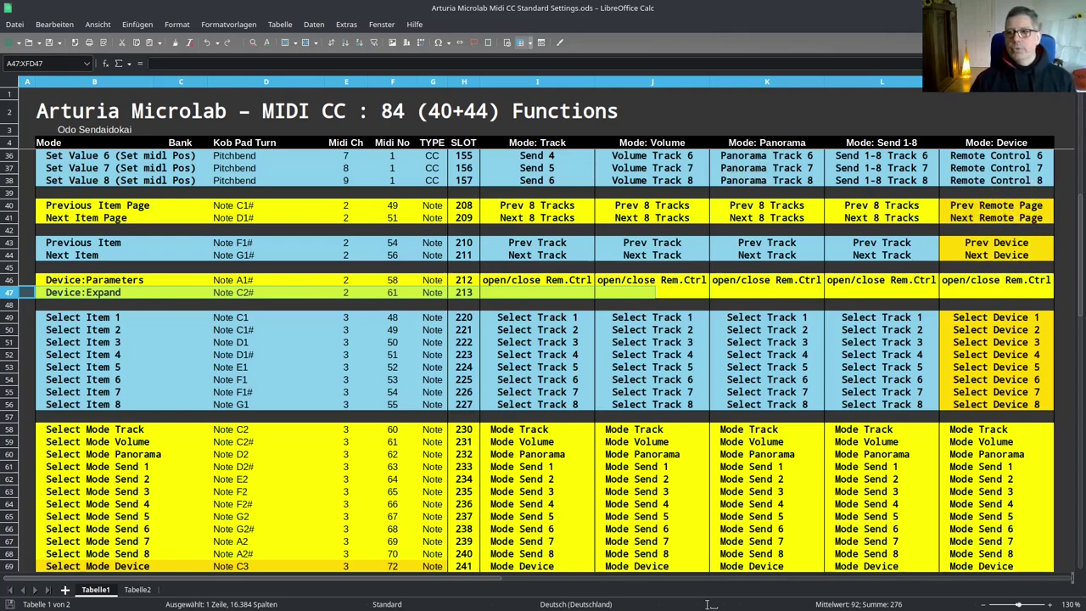
pyautogui.click(1064, 8)
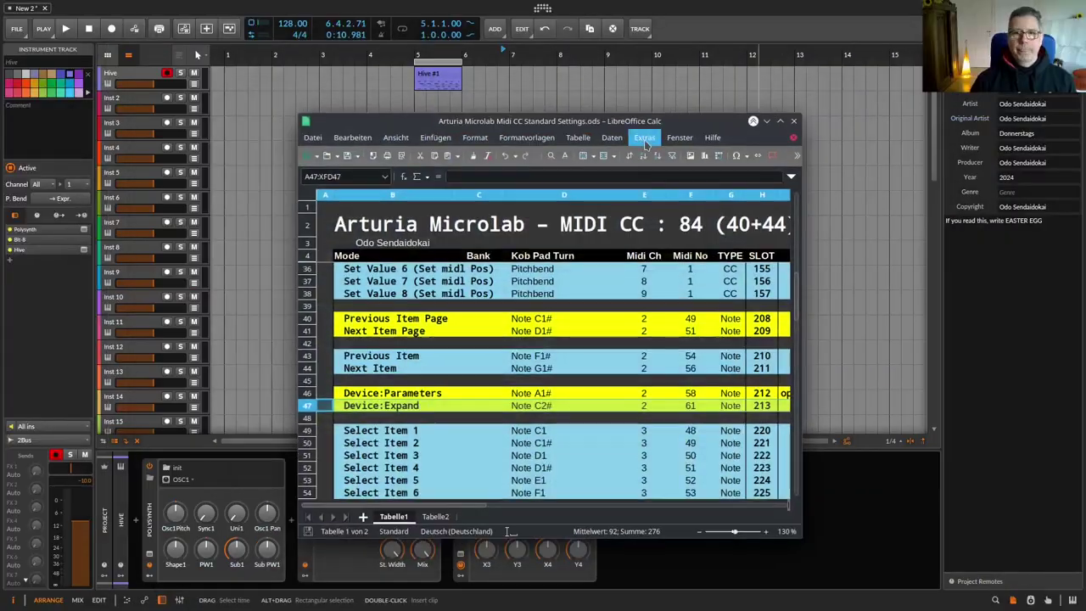
pyautogui.moveTo(658, 122); pyautogui.dragTo(647, 62)
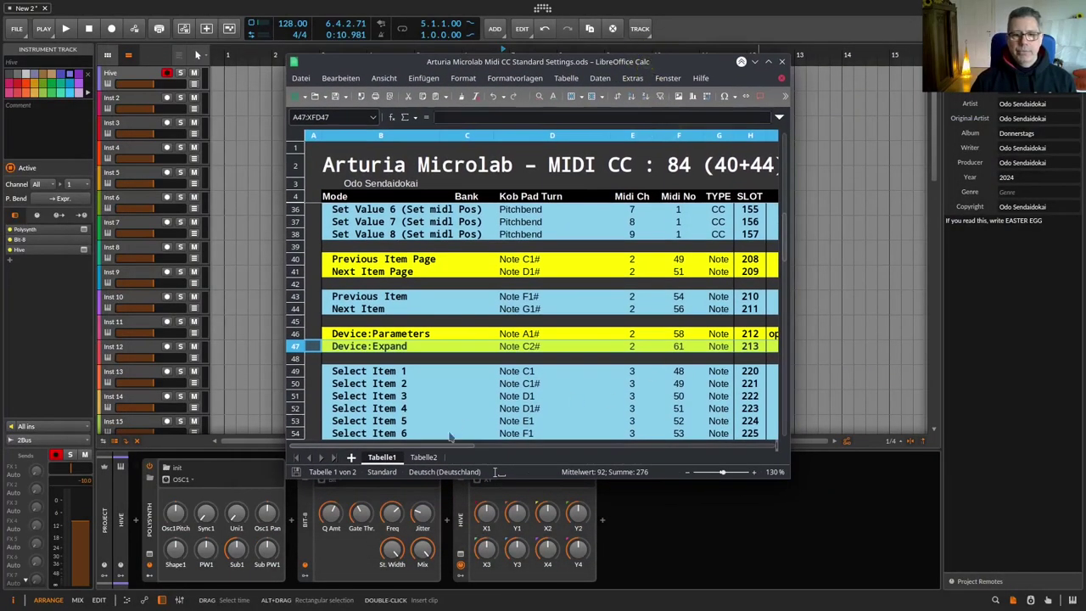
pyautogui.moveTo(447, 447); pyautogui.dragTo(590, 447)
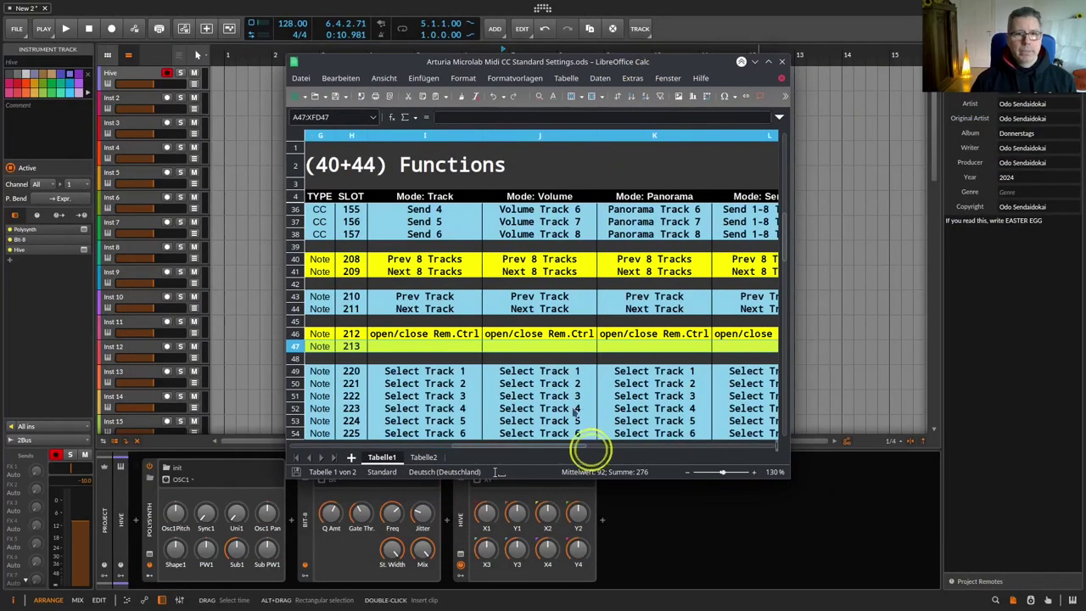
# Step: Place the spreadsheet window beside the track list and reselect the Hive track
pyautogui.moveTo(438, 61); pyautogui.dragTo(583, 31)
pyautogui.click(140, 72)
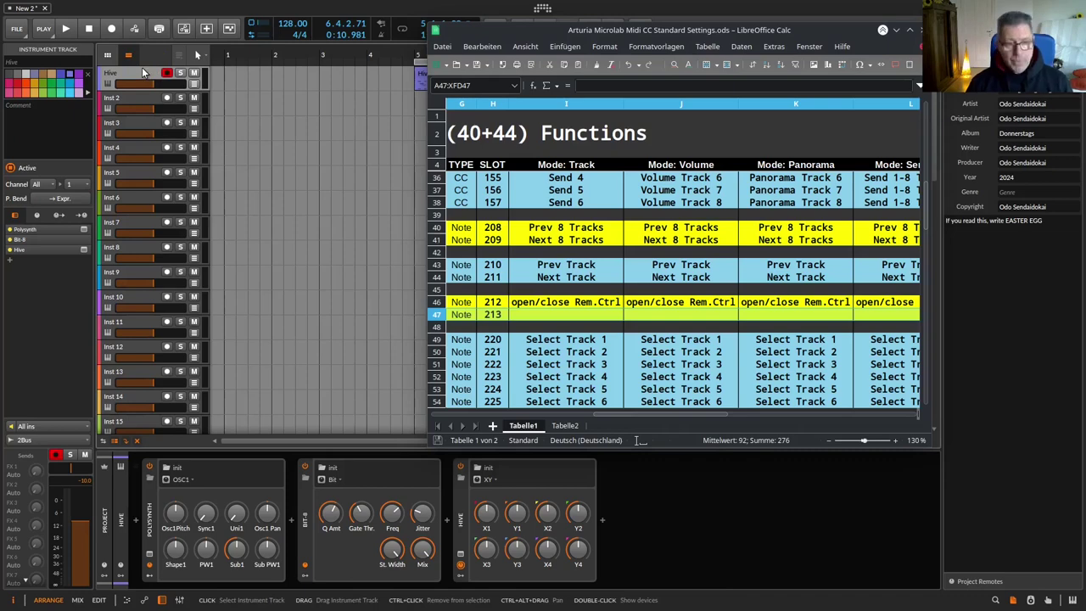
pyautogui.moveTo(501, 32); pyautogui.dragTo(730, 46)
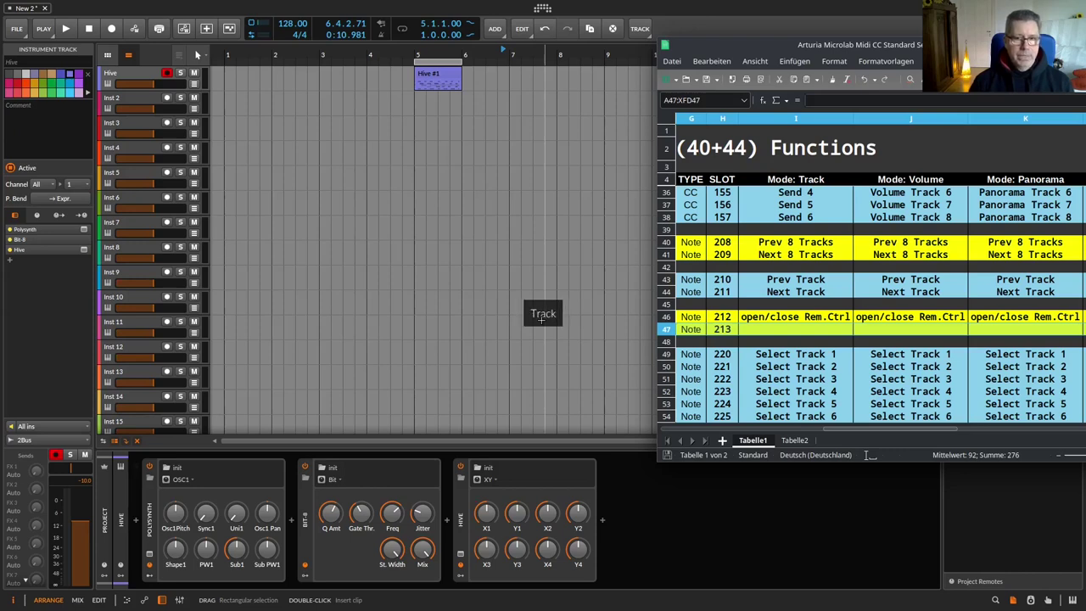
pyautogui.moveTo(762, 46); pyautogui.dragTo(561, 63)
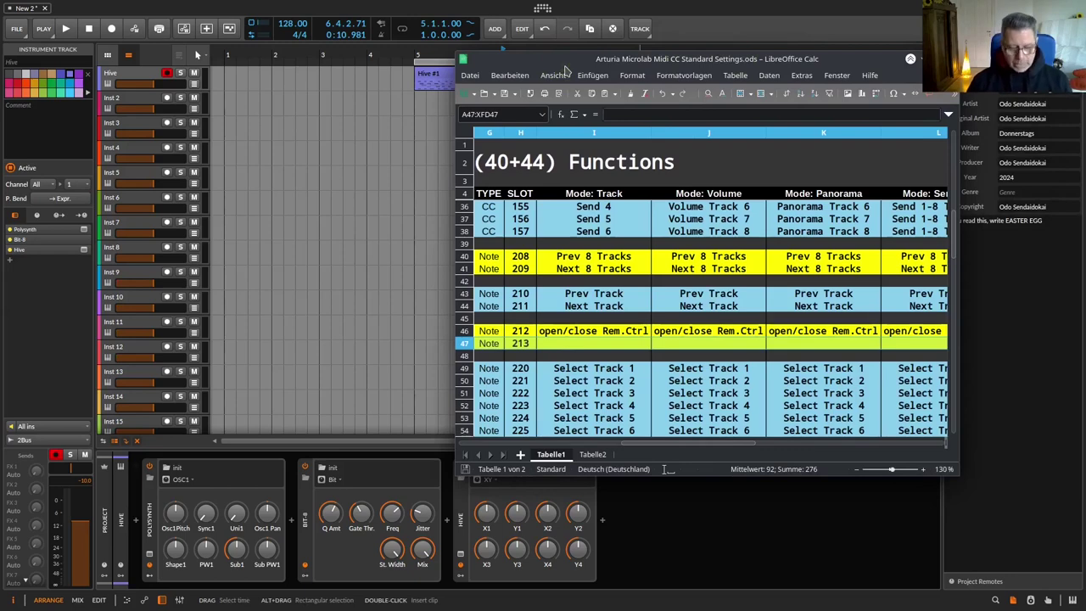
# Step: Examine the Set Value rows for Modwheel and Pitchbend and their functions in each mode column
pyautogui.scroll(4, 624, 239)
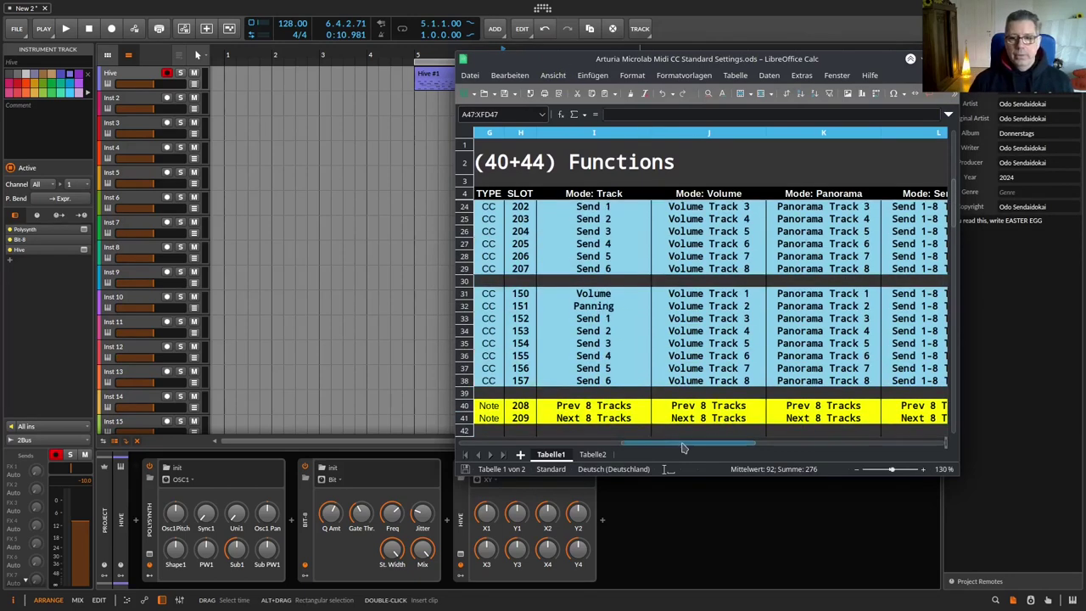
pyautogui.moveTo(688, 443); pyautogui.dragTo(493, 442)
pyautogui.scroll(2, 629, 264)
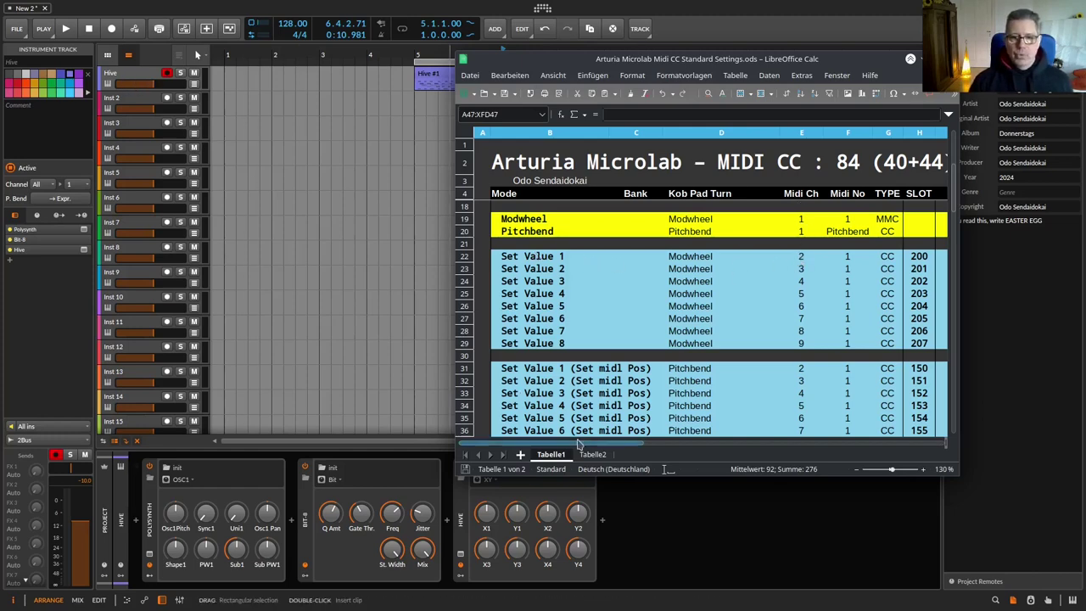
pyautogui.moveTo(578, 447); pyautogui.dragTo(742, 446)
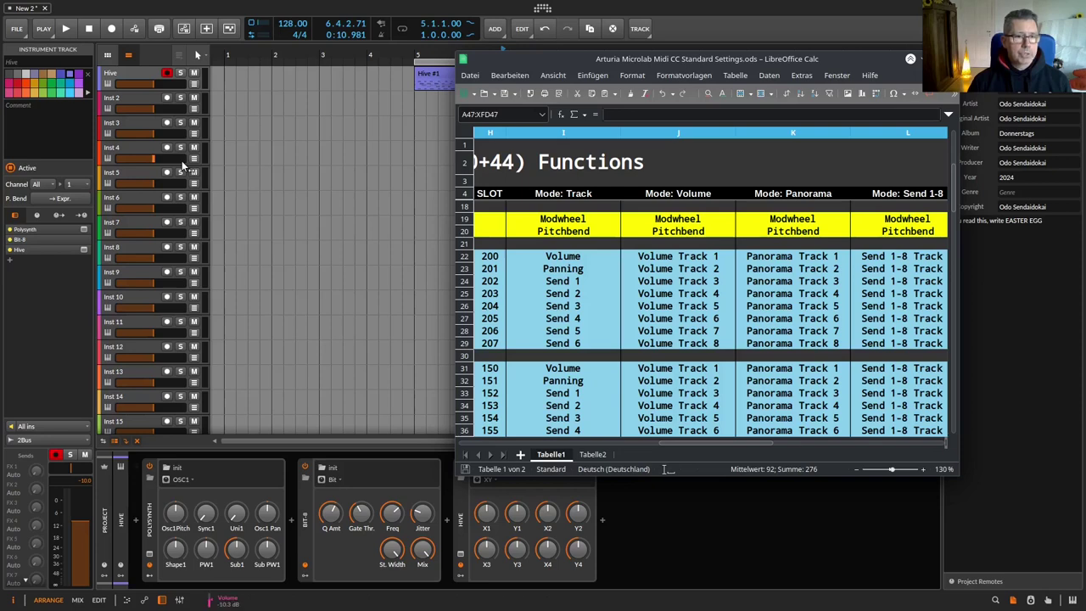
# Step: Select the Hive track, look through the track list for the fader being moved, and select Inst 16
pyautogui.click(121, 78)
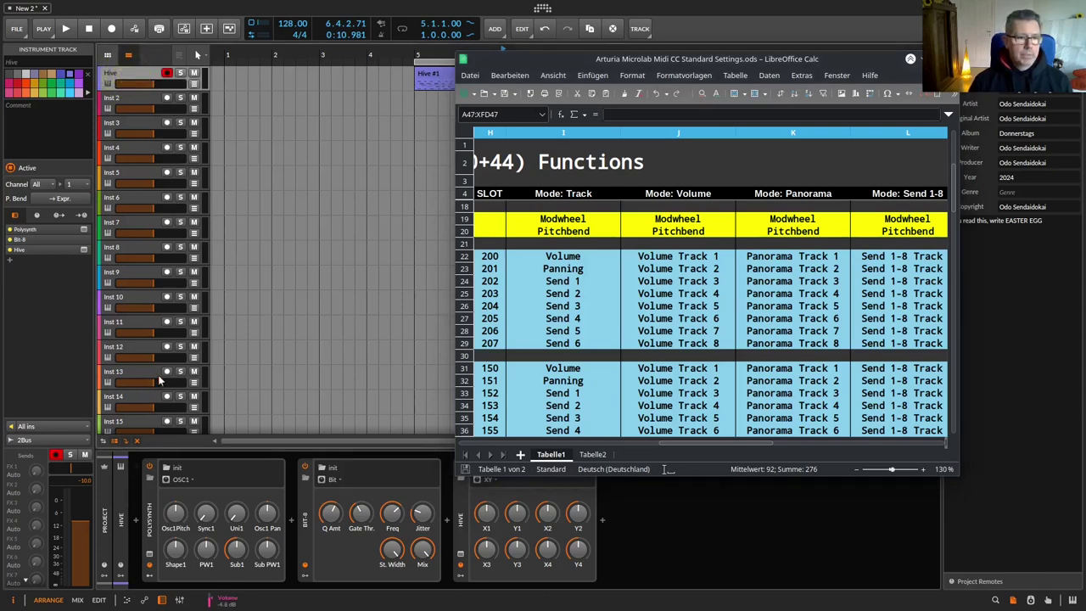
pyautogui.scroll(-15, 158, 374)
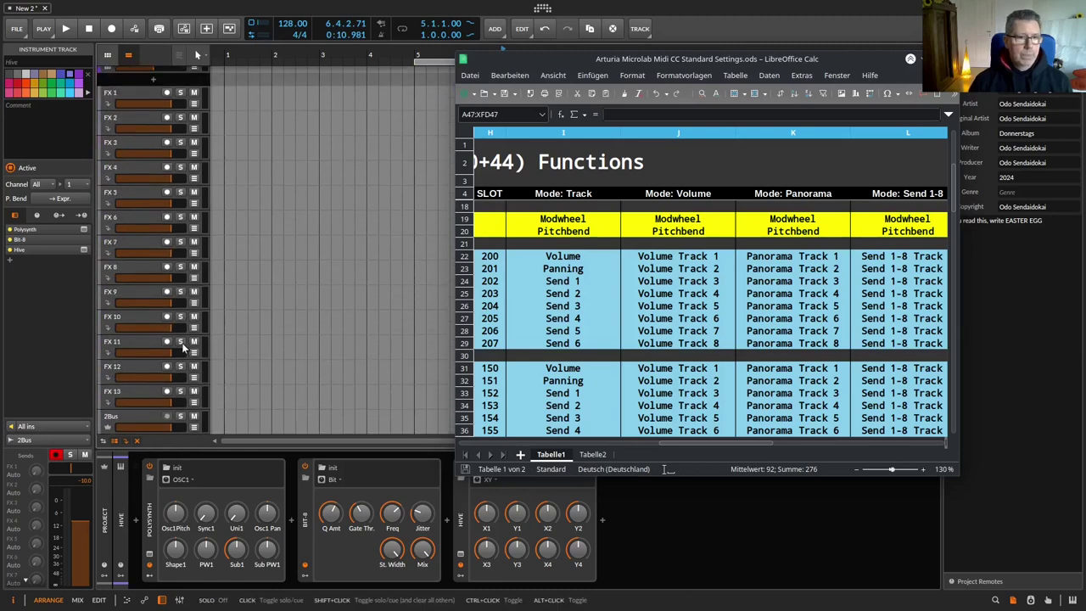
pyautogui.scroll(8, 182, 346)
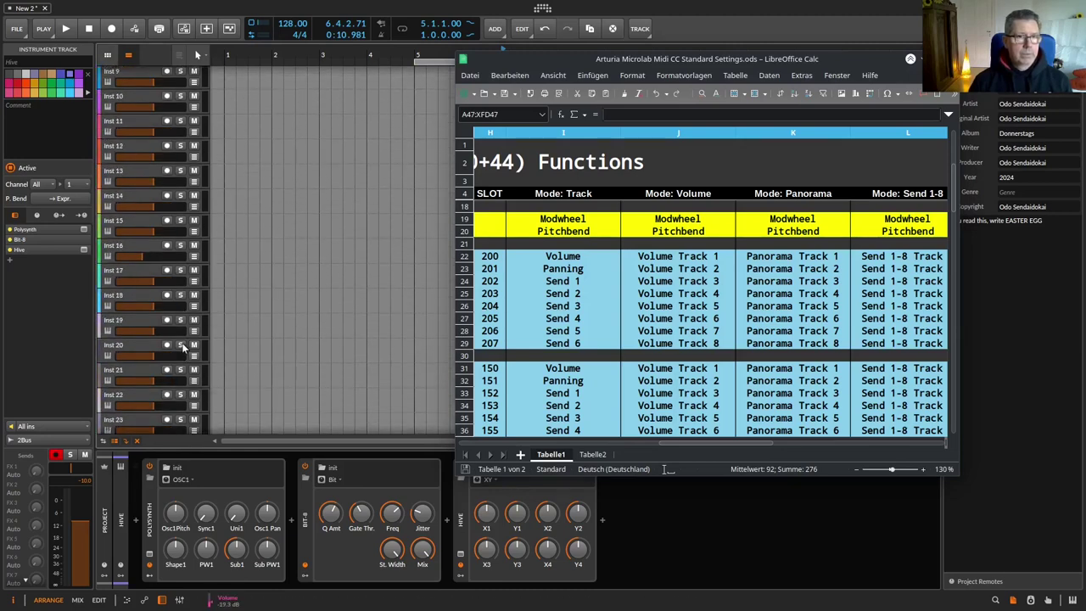
pyautogui.click(134, 255)
pyautogui.scroll(5, 153, 250)
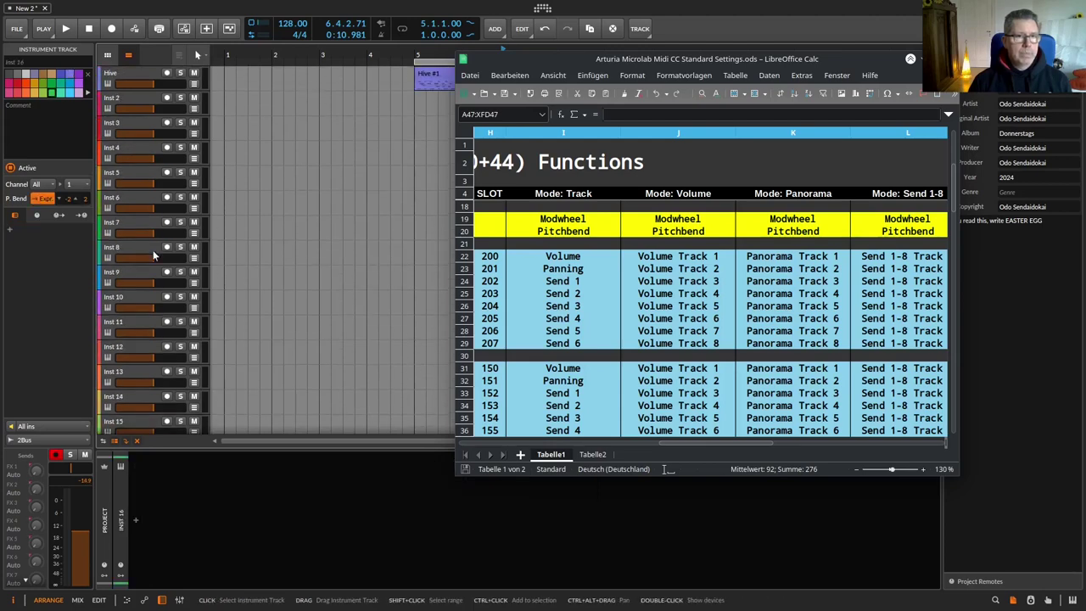
# Step: Select the Hive track, try its pan control and reset the panning to its default
pyautogui.click(140, 74)
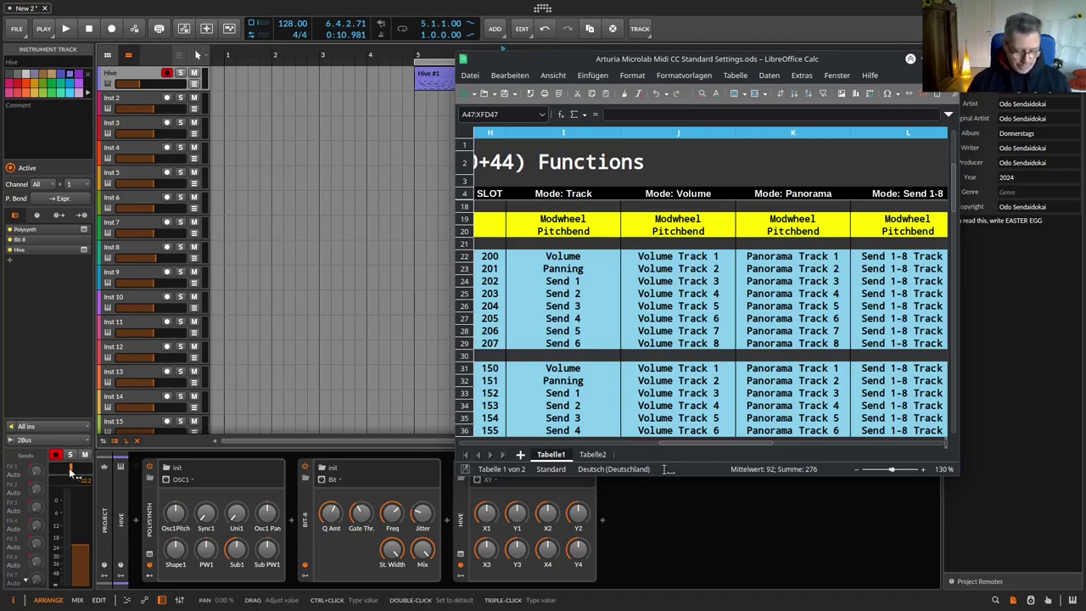
pyautogui.moveTo(71, 472); pyautogui.dragTo(74, 490)
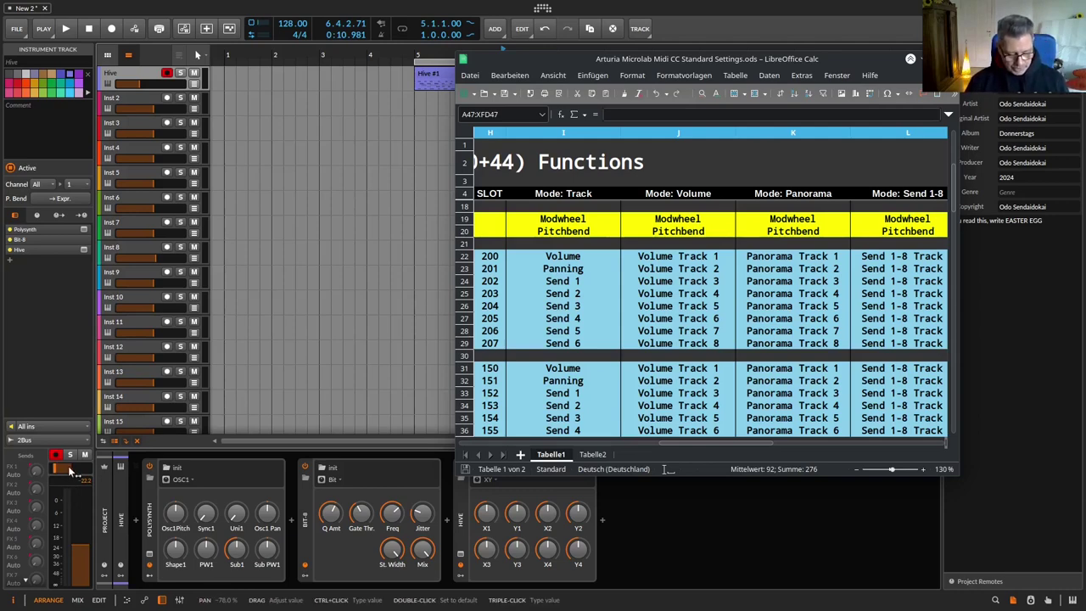
pyautogui.doubleClick(67, 466)
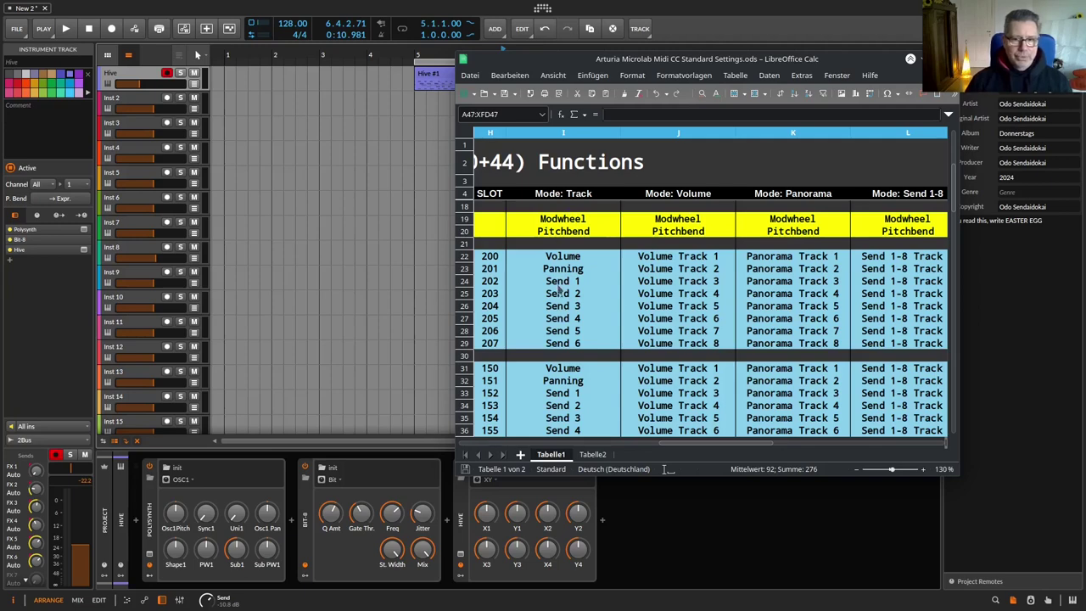
# Step: Reselect the Hive track and maximize the spreadsheet to compare the Modwheel and Pitchbend rows across all modes
pyautogui.click(141, 73)
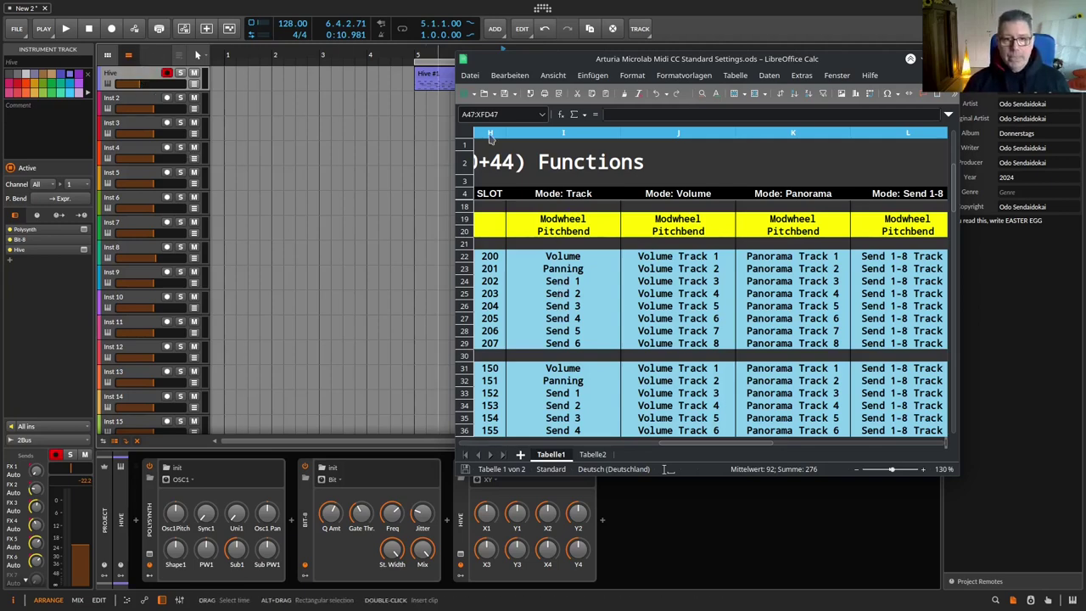
pyautogui.moveTo(715, 443); pyautogui.dragTo(580, 447)
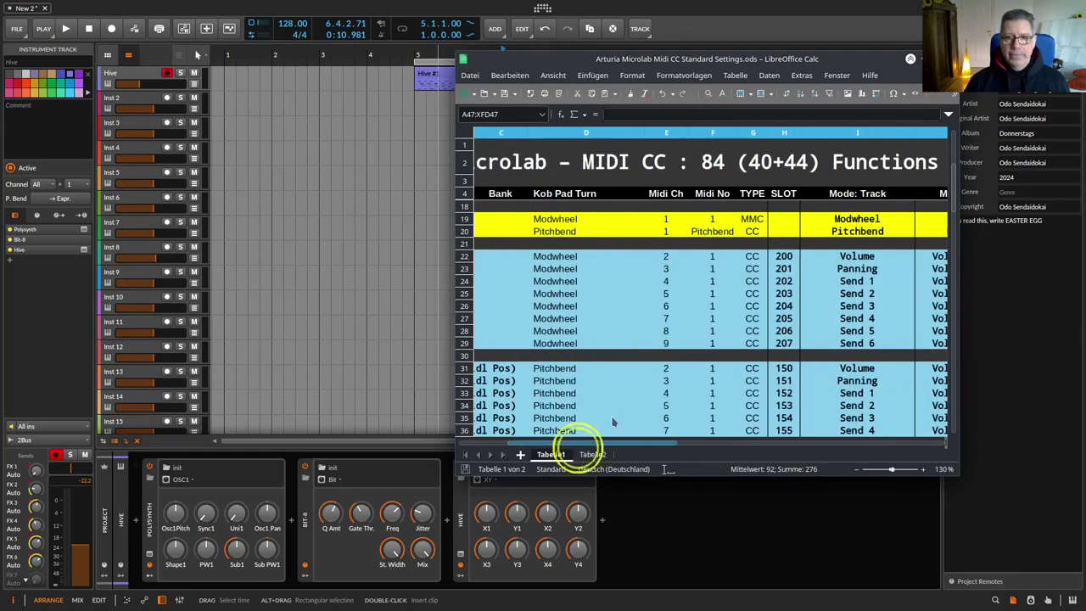
pyautogui.click(937, 59)
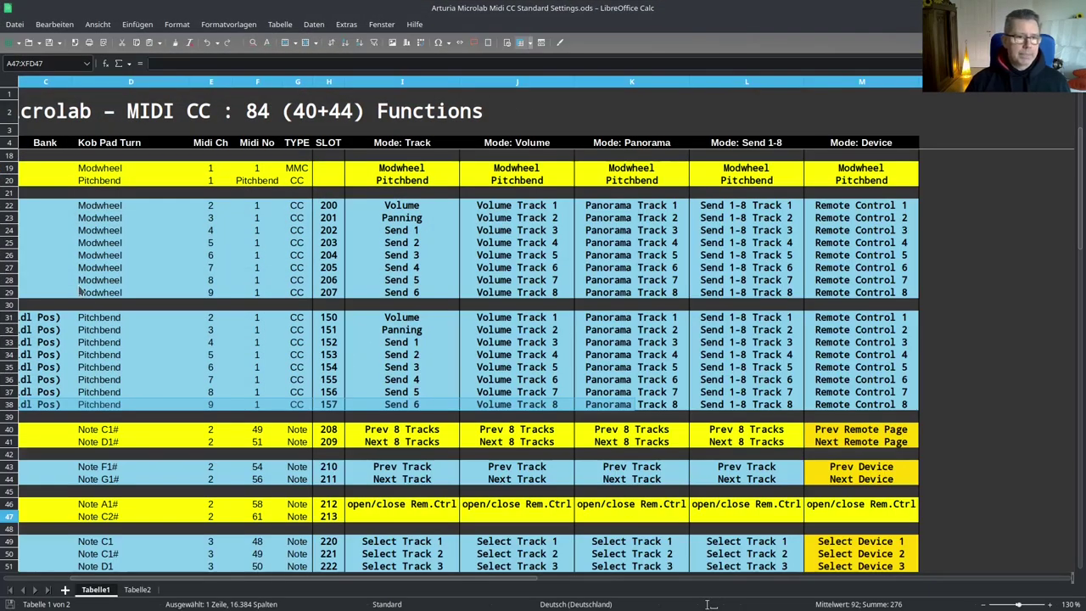
pyautogui.moveTo(340, 582); pyautogui.dragTo(194, 581)
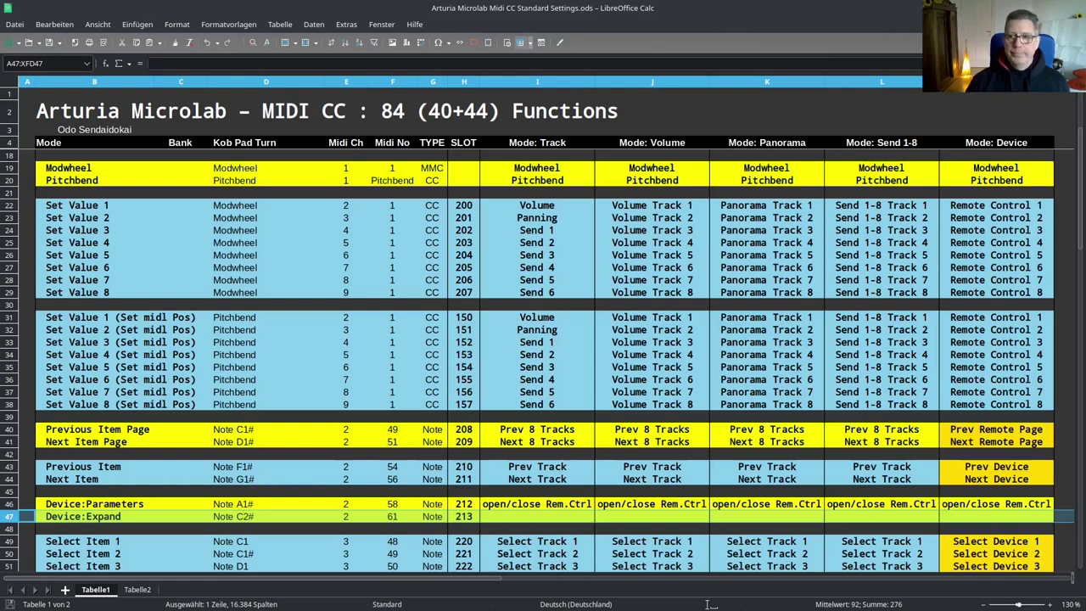
# Step: Return the spreadsheet to its smaller window and show the Previous/Next Item and Select Item rows
pyautogui.click(1064, 8)
pyautogui.scroll(-4, 774, 267)
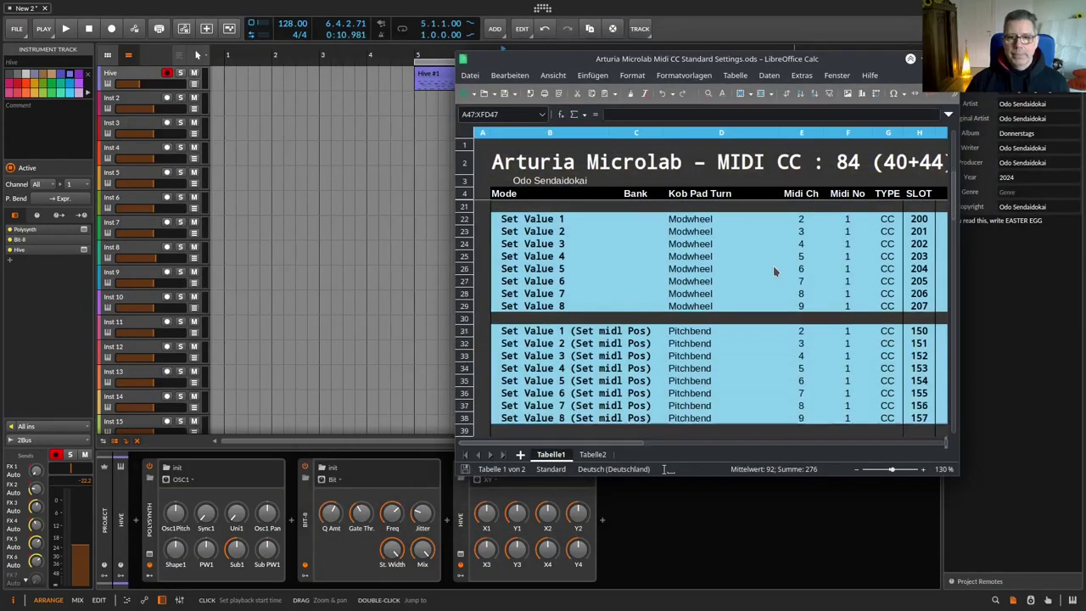
pyautogui.scroll(-3, 728, 313)
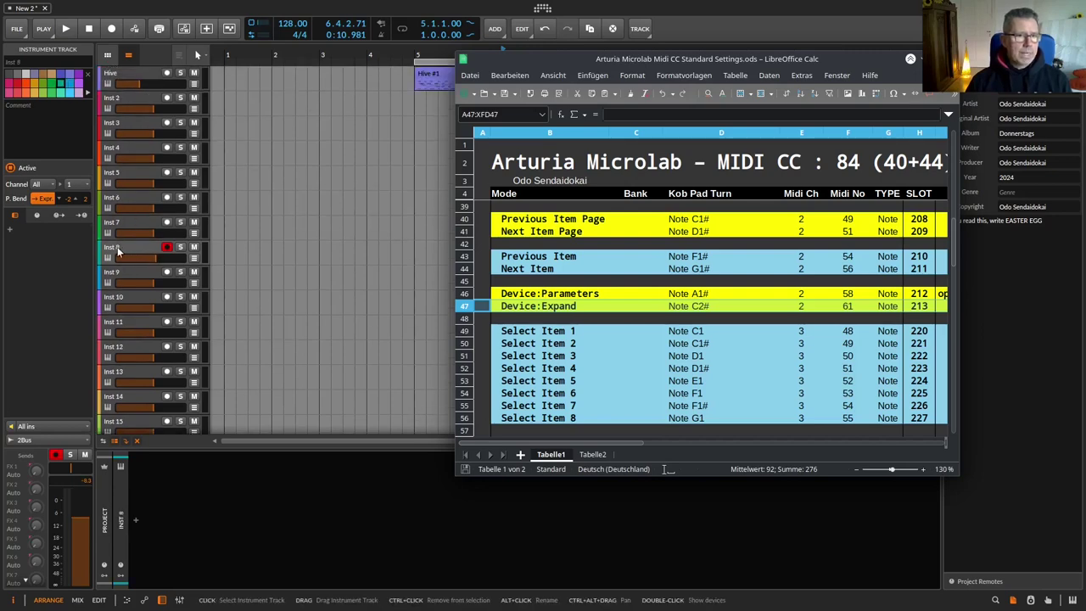
# Step: Move the track selection down the list from Inst 8 to Inst 25
pyautogui.press('Down')
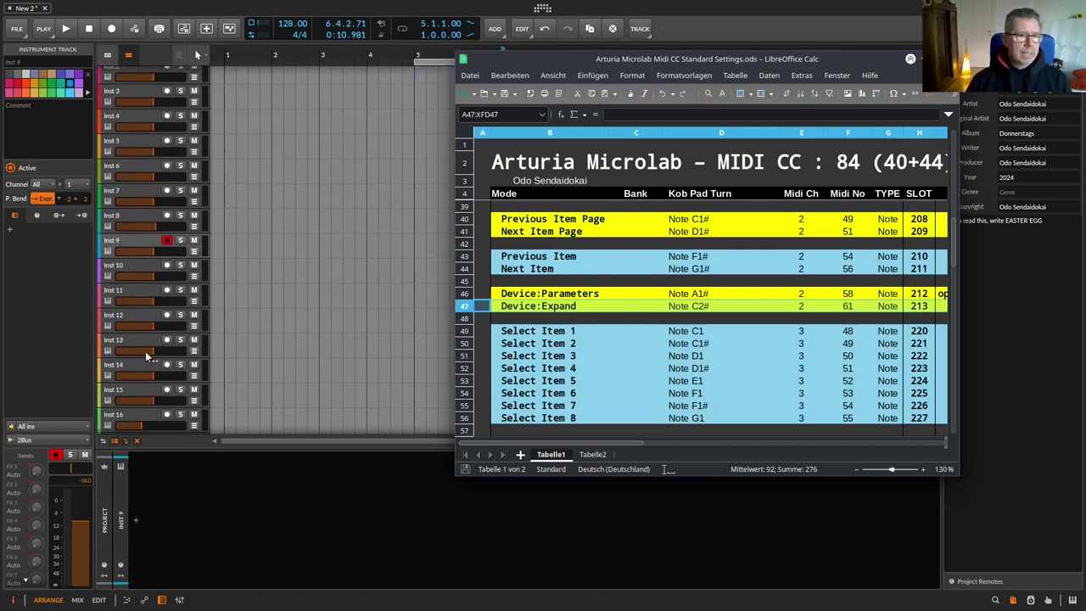
pyautogui.press('Down')
pyautogui.press('Down')
pyautogui.press('Down')
pyautogui.press('Down')
pyautogui.press('Down')
pyautogui.press('Down')
pyautogui.press('Down')
pyautogui.press('Down')
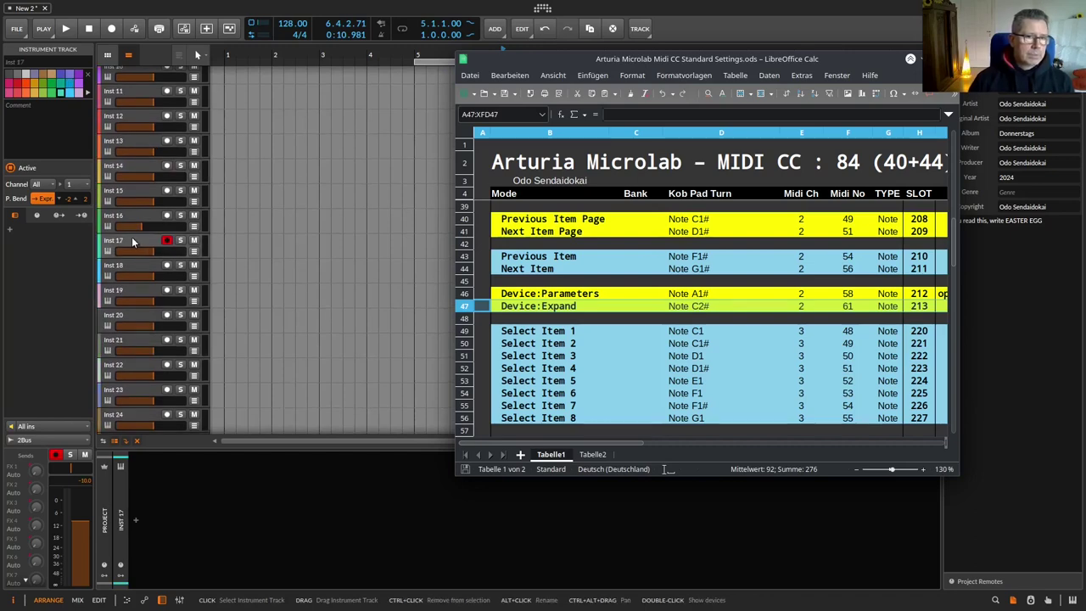
pyautogui.press('Down')
pyautogui.press('Down')
pyautogui.press('Down')
pyautogui.press('Down')
pyautogui.press('Down')
pyautogui.press('Down')
pyautogui.press('Down')
pyautogui.press('Down')
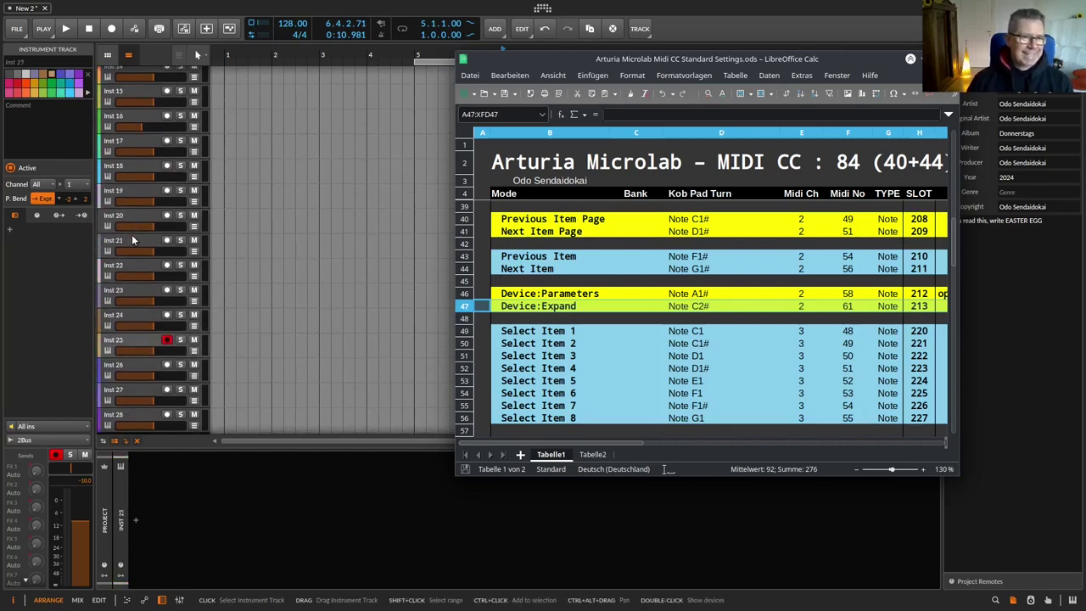
# Step: Move the track selection back up from Inst 25 to Inst 8
pyautogui.press('Up')
pyautogui.press('Up')
pyautogui.press('Up')
pyautogui.press('Up')
pyautogui.press('Up')
pyautogui.press('Up')
pyautogui.press('Up')
pyautogui.press('Up')
pyautogui.press('Up')
pyautogui.press('Up')
pyautogui.press('Up')
pyautogui.press('Up')
pyautogui.press('Up')
pyautogui.press('Up')
pyautogui.press('Up')
pyautogui.press('Up')
pyautogui.press('Up')
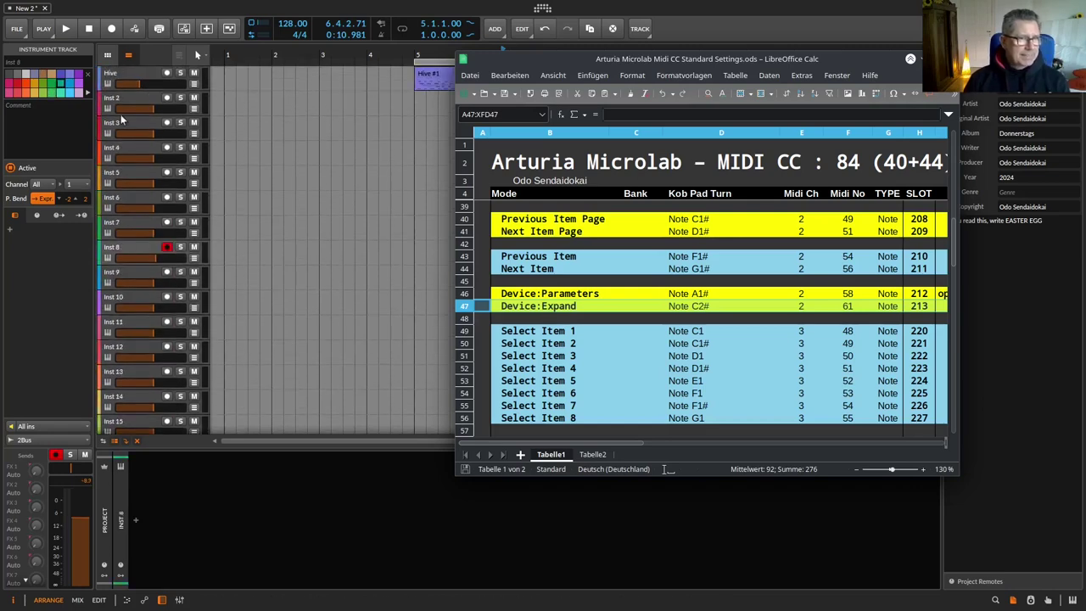
# Step: Select the Hive track and advance the track selection by eight tracks to Inst 9
pyautogui.click(123, 73)
pyautogui.scroll(-1, 151, 153)
pyautogui.press('Down')
pyautogui.press('Down')
pyautogui.press('Down')
pyautogui.press('Down')
pyautogui.press('Down')
pyautogui.press('Down')
pyautogui.press('Down')
pyautogui.press('Down')
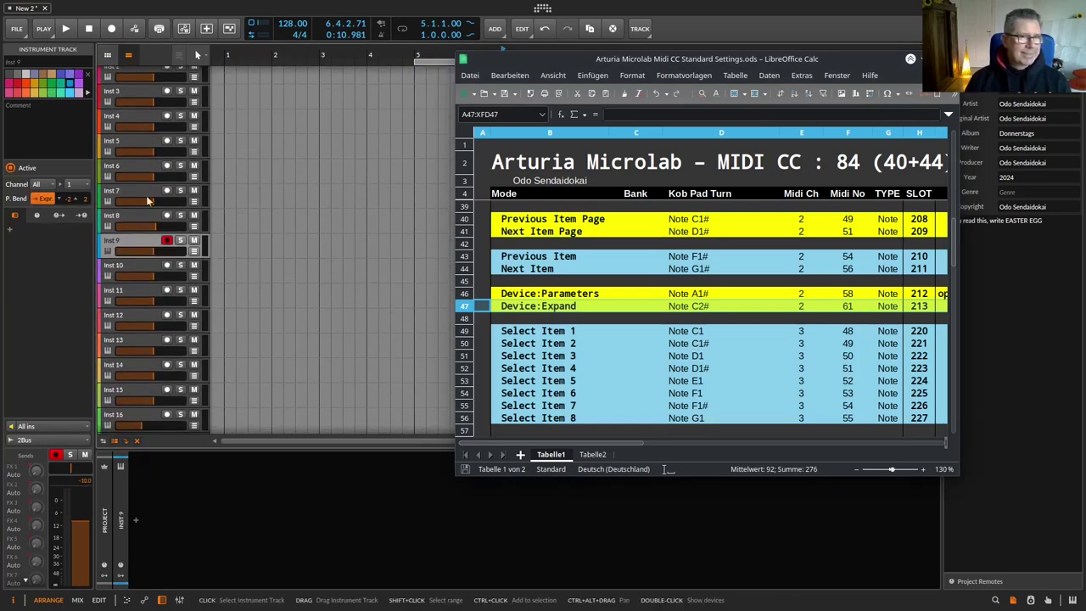
# Step: Advance the track selection in two blocks of eight, from Inst 9 to Inst 17 and on to Inst 25
pyautogui.scroll(1, 147, 72)
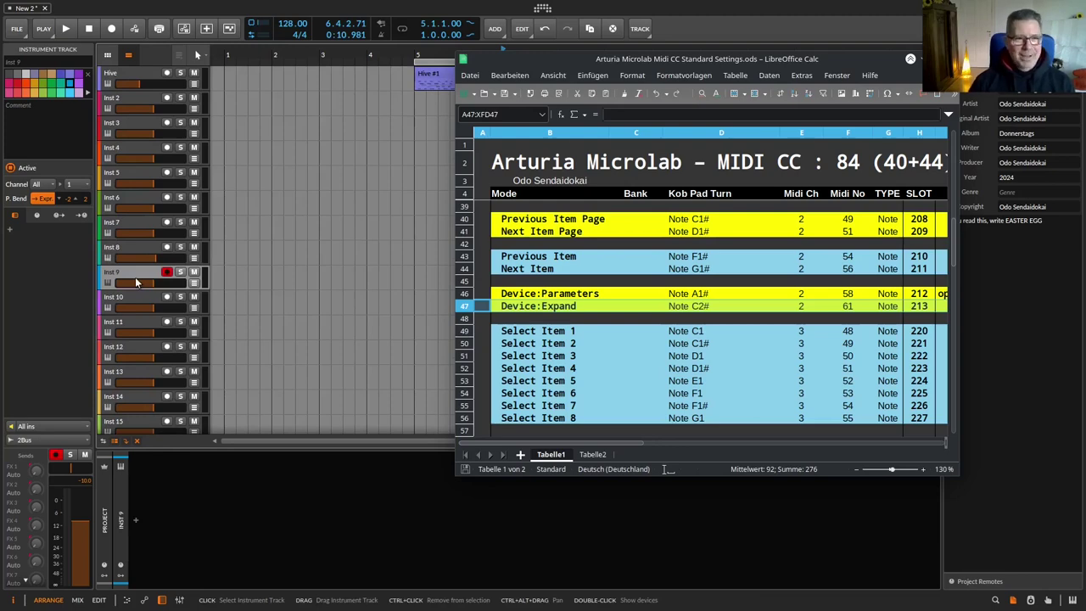
pyautogui.press('Down')
pyautogui.press('Down')
pyautogui.press('Down')
pyautogui.press('Down')
pyautogui.press('Down')
pyautogui.press('Down')
pyautogui.press('Down')
pyautogui.press('Down')
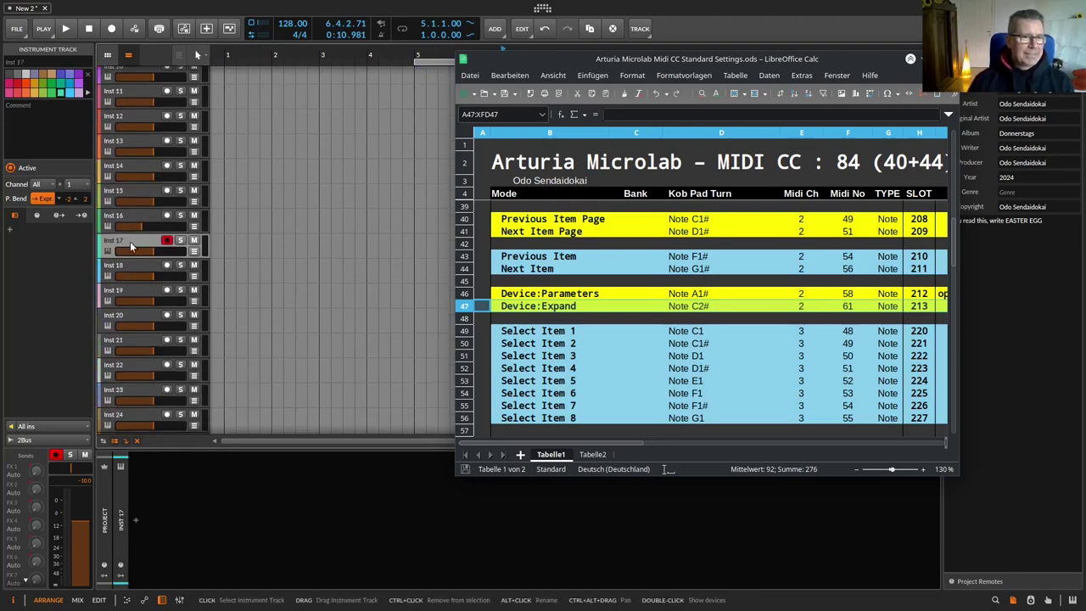
pyautogui.press('Down')
pyautogui.press('Down')
pyautogui.press('Down')
pyautogui.press('Down')
pyautogui.press('Down')
pyautogui.press('Down')
pyautogui.press('Down')
pyautogui.press('Down')
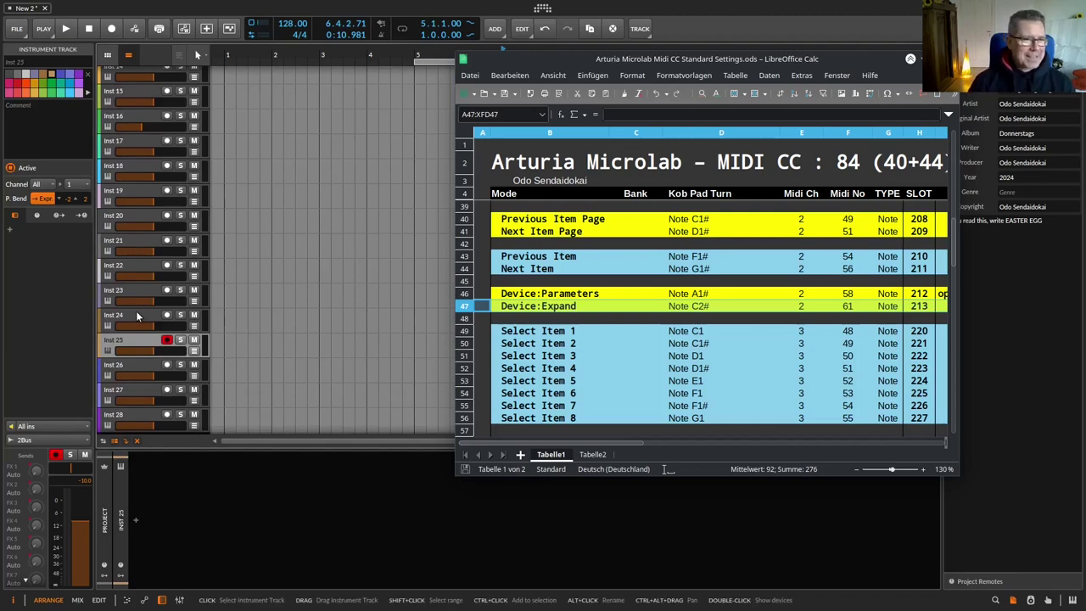
# Step: Move the track selection up the list from Inst 25 to Inst 8
pyautogui.press('Up')
pyautogui.press('Up')
pyautogui.press('Up')
pyautogui.press('Up')
pyautogui.press('Up')
pyautogui.press('Up')
pyautogui.press('Up')
pyautogui.press('Up')
pyautogui.press('Up')
pyautogui.press('Up')
pyautogui.press('Up')
pyautogui.press('Up')
pyautogui.press('Up')
pyautogui.press('Up')
pyautogui.press('Up')
pyautogui.press('Up')
pyautogui.press('Up')
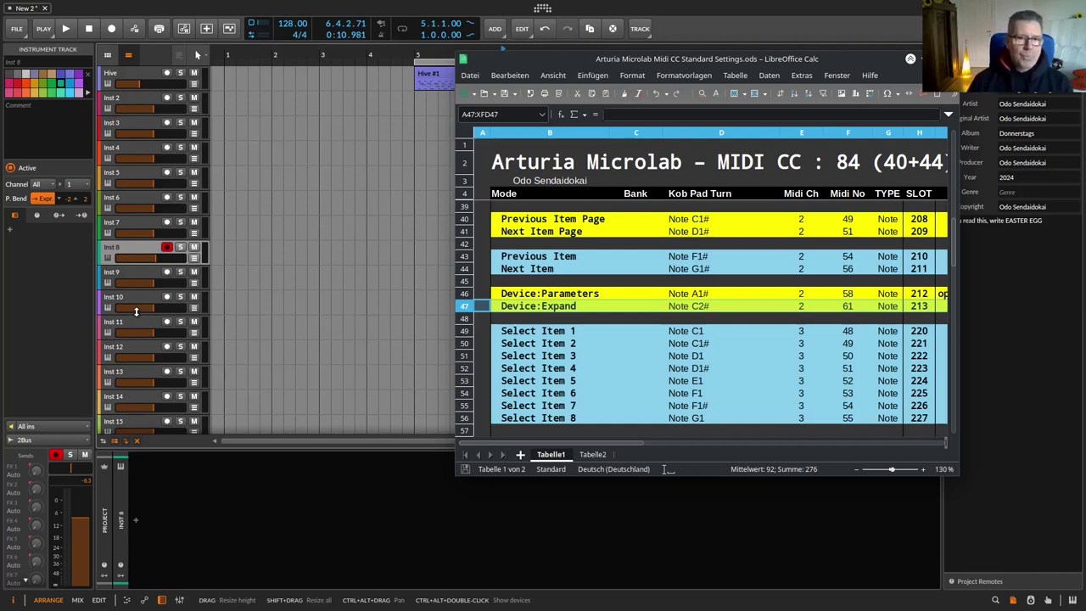
# Step: Move the track selection up from Inst 8 to the Hive track
pyautogui.press('Up')
pyautogui.press('Up')
pyautogui.press('Up')
pyautogui.press('Up')
pyautogui.press('Up')
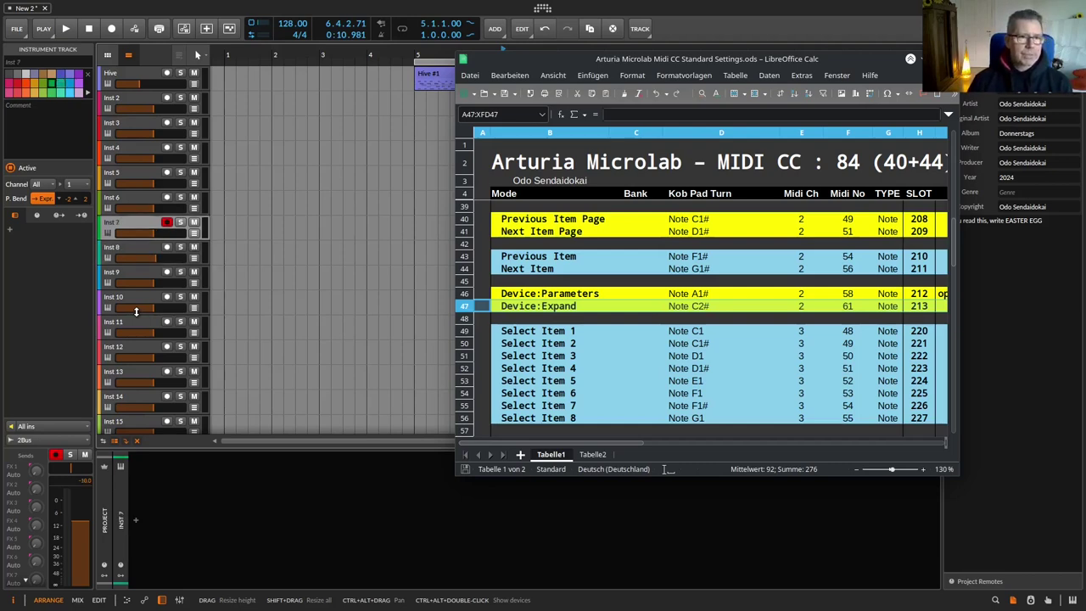
pyautogui.press('Up')
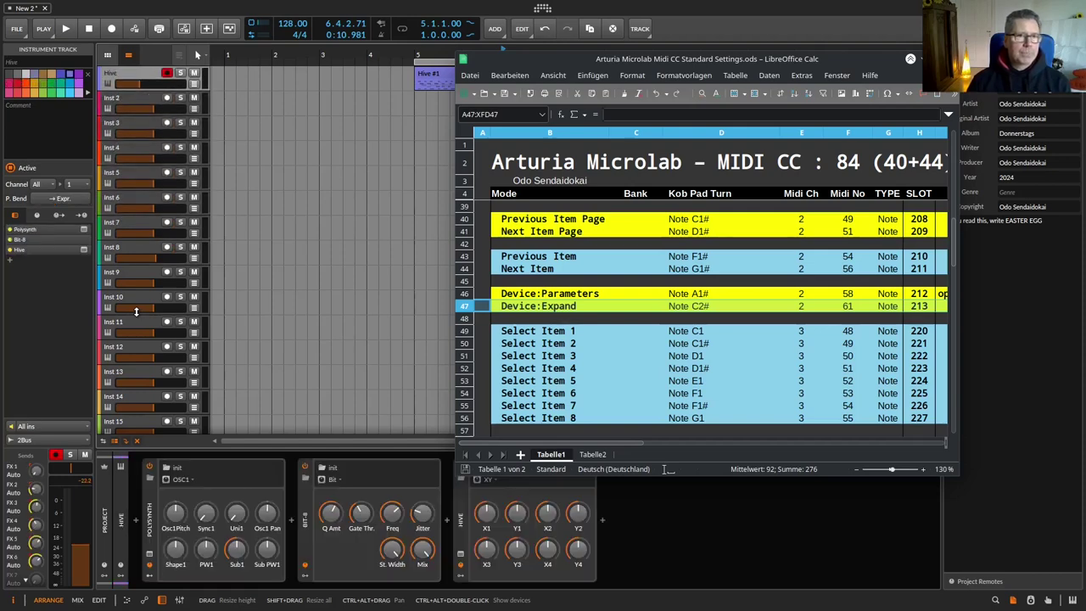
# Step: Move the track selection down from the Hive track to Inst 10
pyautogui.press('Down')
pyautogui.press('Down')
pyautogui.press('Down')
pyautogui.press('Down')
pyautogui.press('Down')
pyautogui.press('Down')
pyautogui.press('Down')
pyautogui.press('Down')
pyautogui.press('Down')
pyautogui.press('Down')
pyautogui.press('Down')
pyautogui.press('Down')
pyautogui.press('Down')
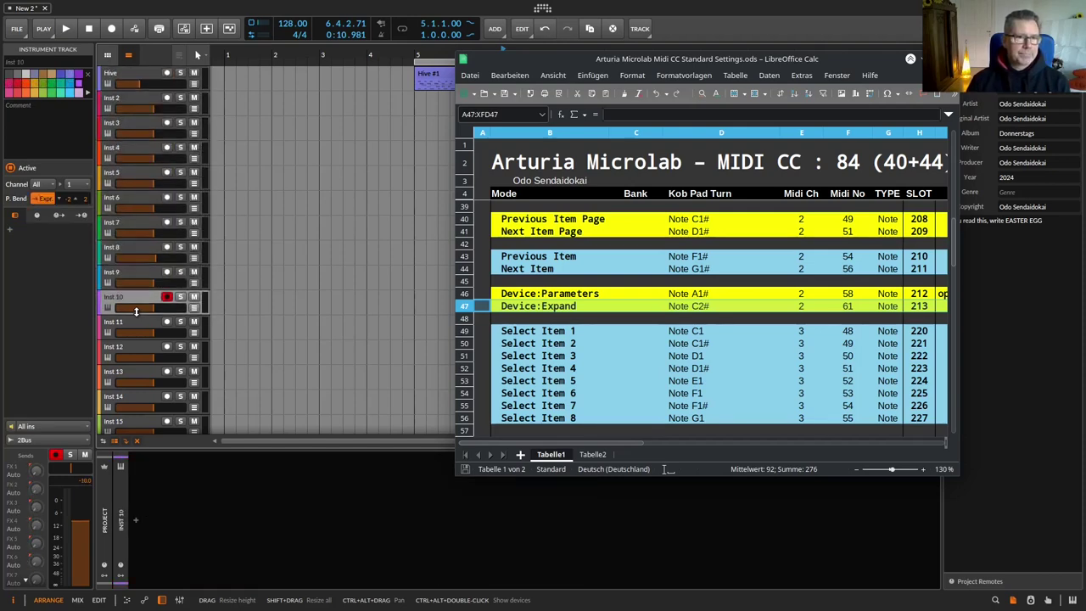
# Step: Return the track selection from Inst 10 up to the Hive track
pyautogui.press('Up')
pyautogui.press('Up')
pyautogui.press('Up')
pyautogui.press('Up')
pyautogui.press('Up')
pyautogui.press('Up')
pyautogui.press('Up')
pyautogui.press('Up')
pyautogui.press('Up')
pyautogui.press('Up')
pyautogui.press('Up')
pyautogui.press('Up')
pyautogui.press('Up')
pyautogui.press('Up')
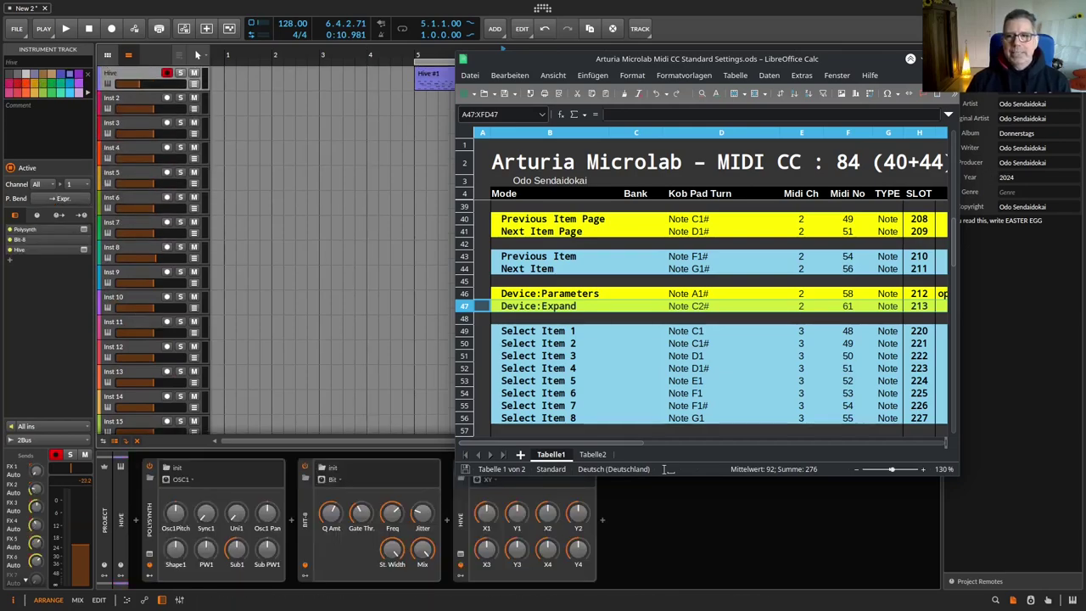
# Step: Review the full-width function table, mark the Select Item 1 row, and reposition the spreadsheet window to uncover the Bitwig controller settings area
pyautogui.doubleClick(783, 59)
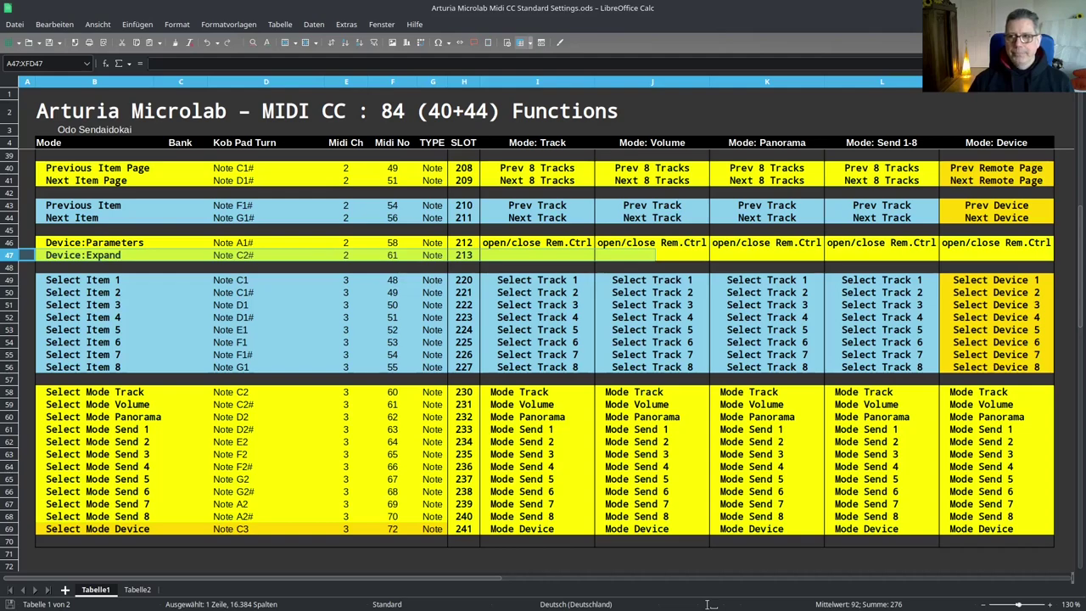
pyautogui.click(1064, 7)
pyautogui.moveTo(726, 58); pyautogui.dragTo(657, 47)
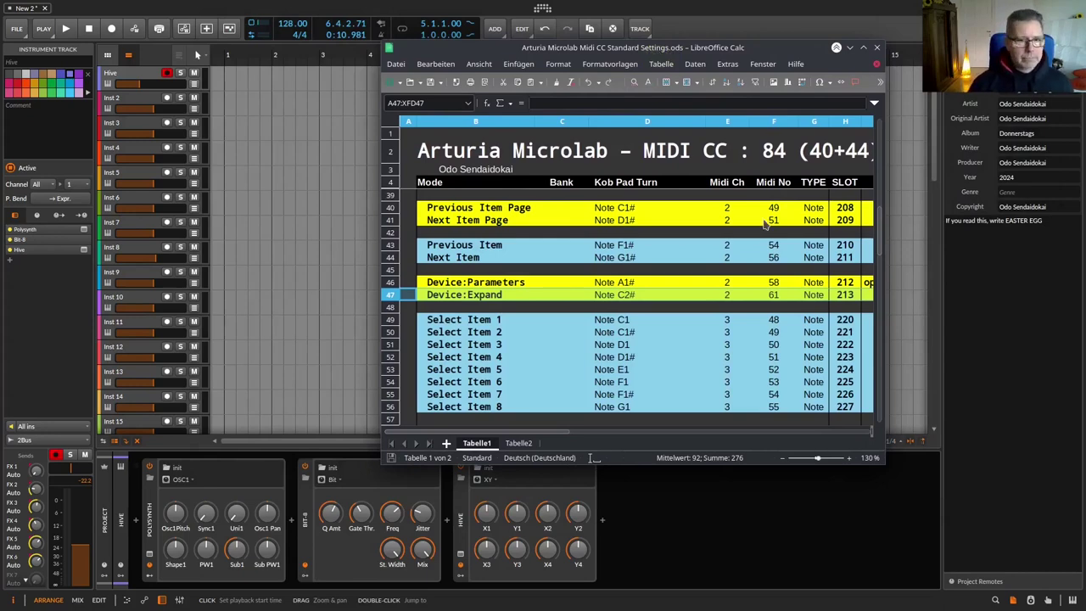
pyautogui.scroll(-2, 758, 291)
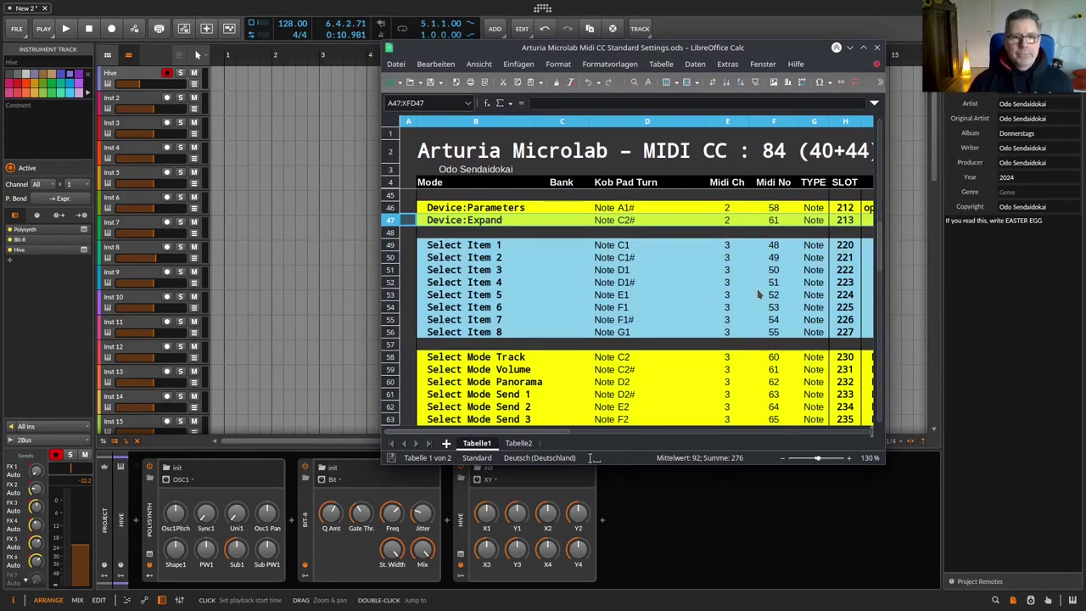
pyautogui.click(391, 244)
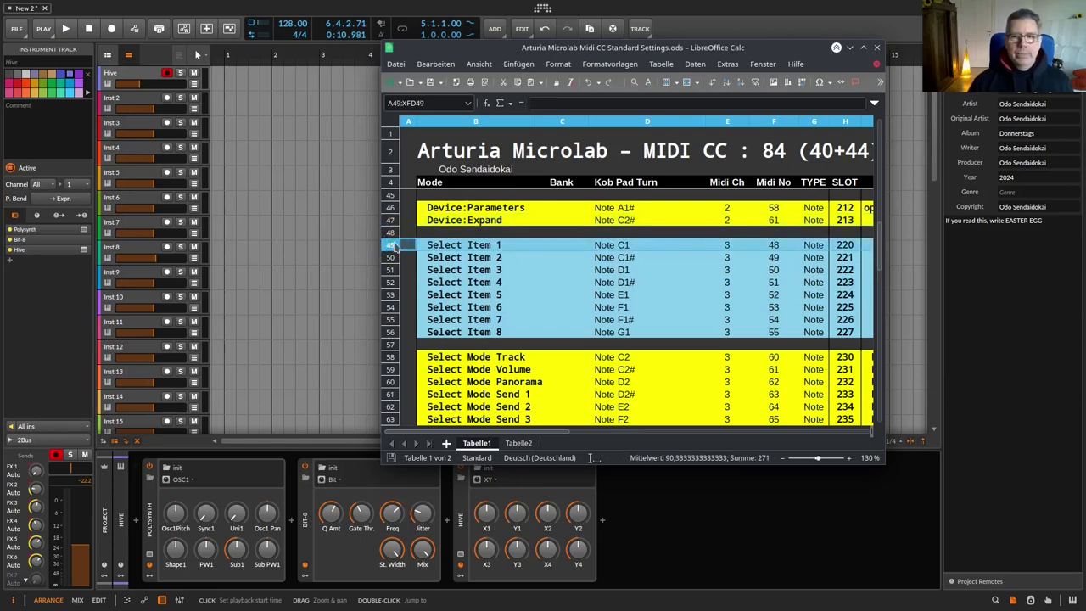
pyautogui.moveTo(751, 47); pyautogui.dragTo(577, 37)
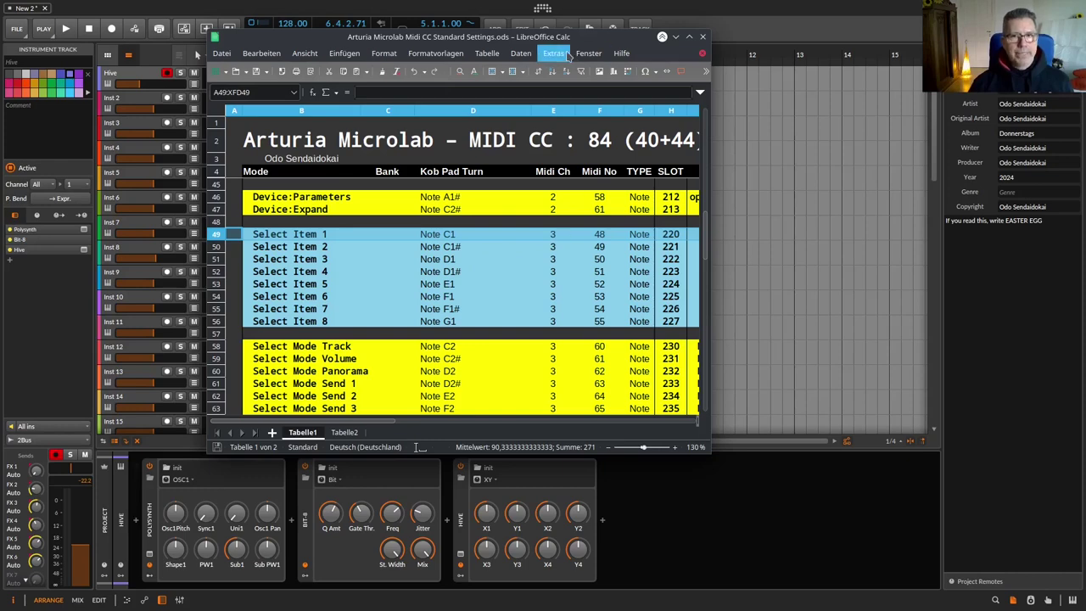
pyautogui.moveTo(570, 36); pyautogui.dragTo(363, 26)
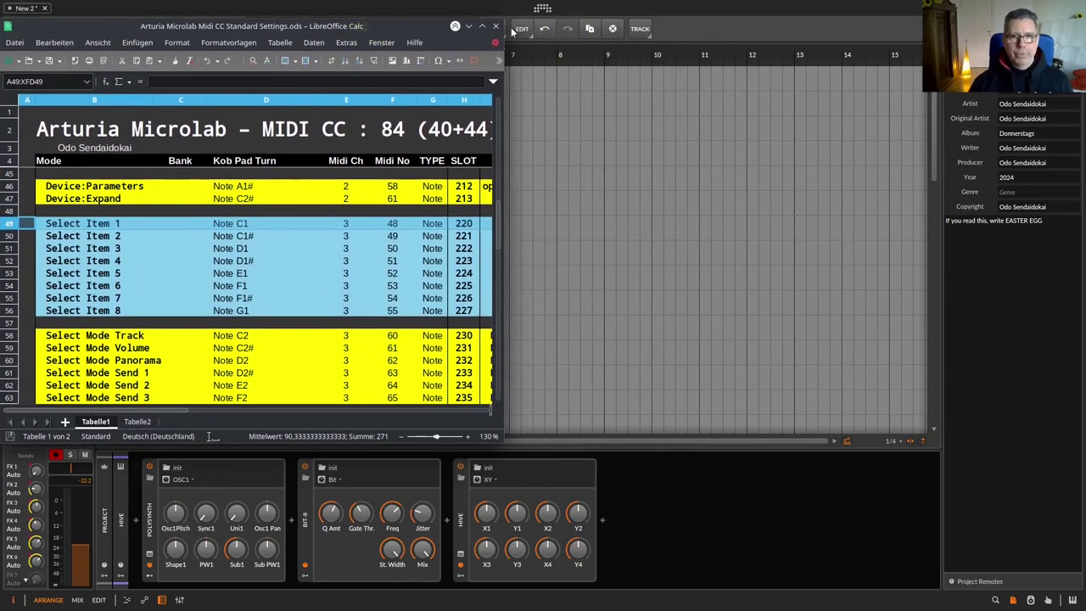
# Step: In the Generic Flexi settings, map slot 220 to note 48 on MIDI channel 3 with the function Modes: Item 1: Select
pyautogui.click(541, 9)
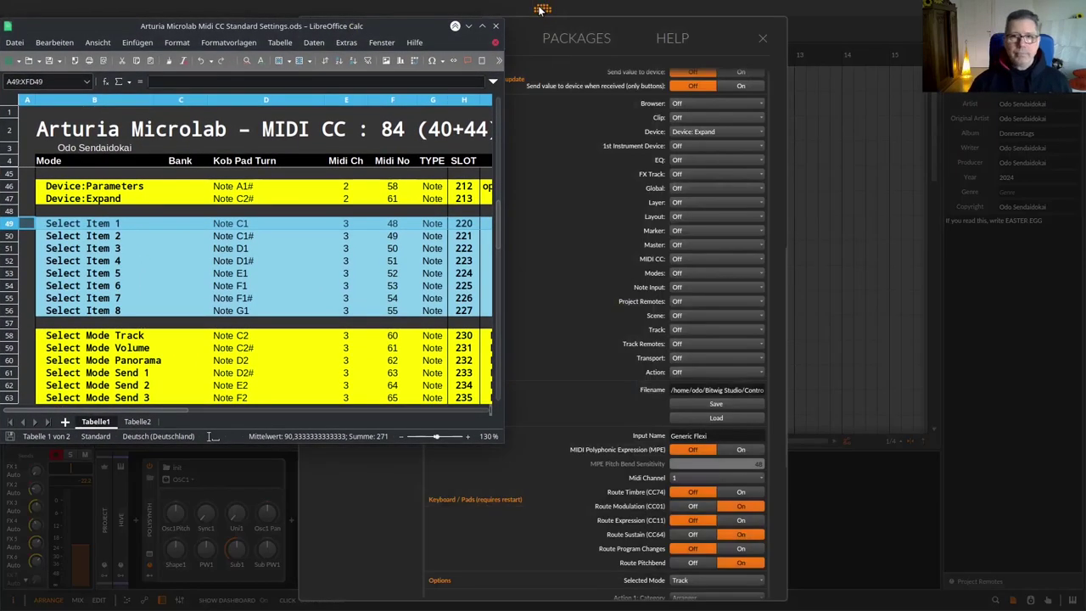
pyautogui.scroll(5, 555, 153)
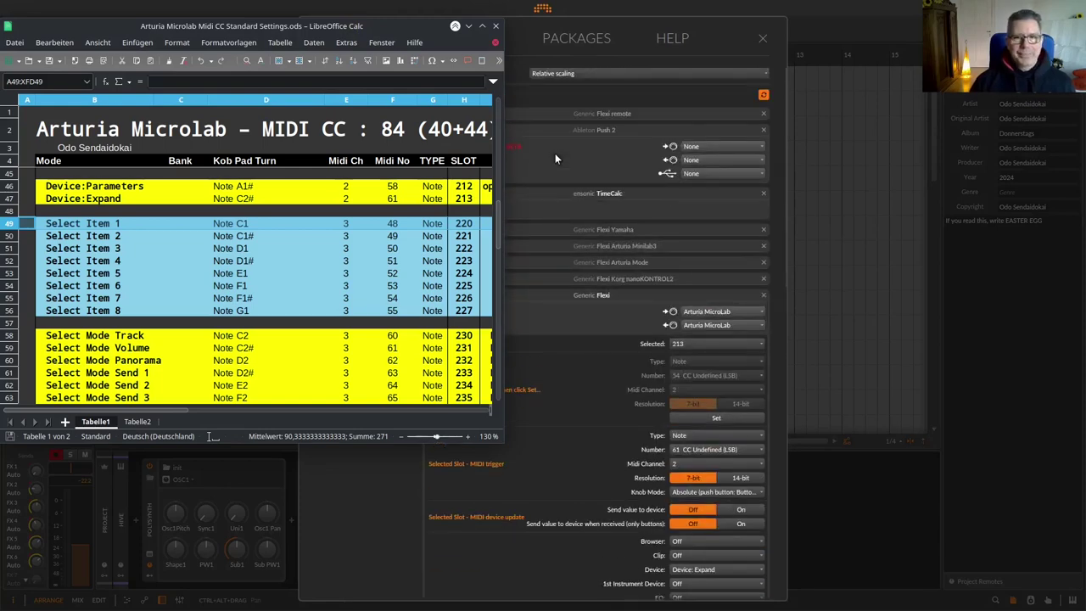
pyautogui.scroll(-3, 555, 152)
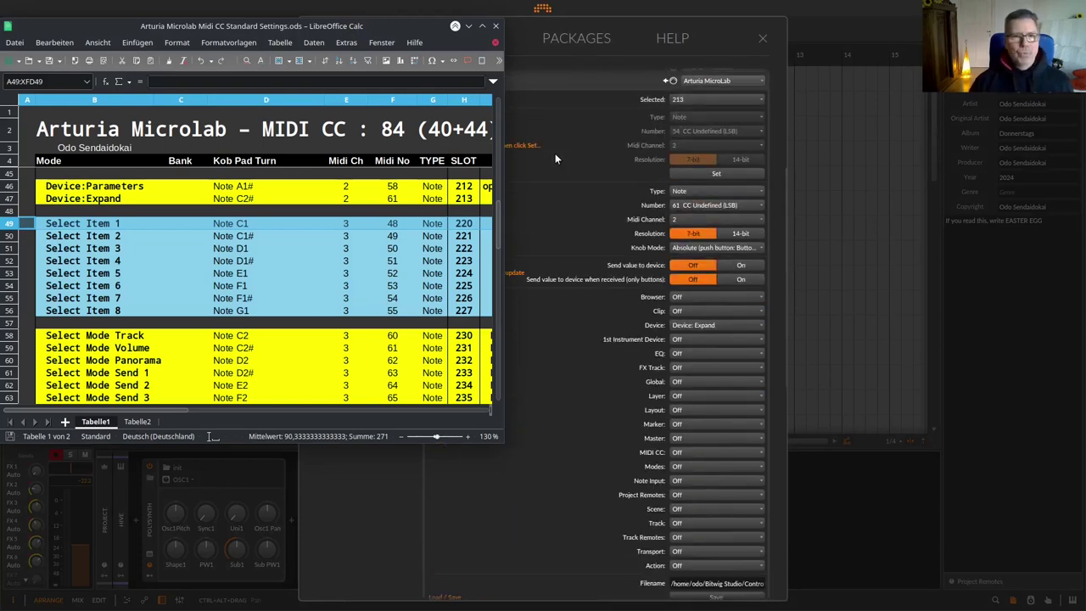
pyautogui.click(8, 223)
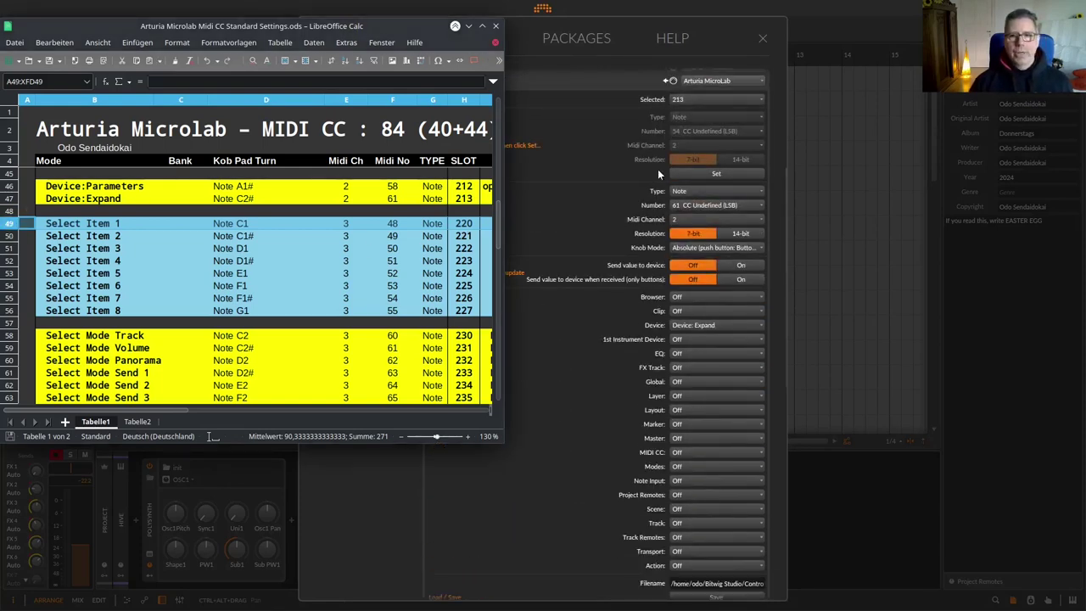
pyautogui.click(701, 98)
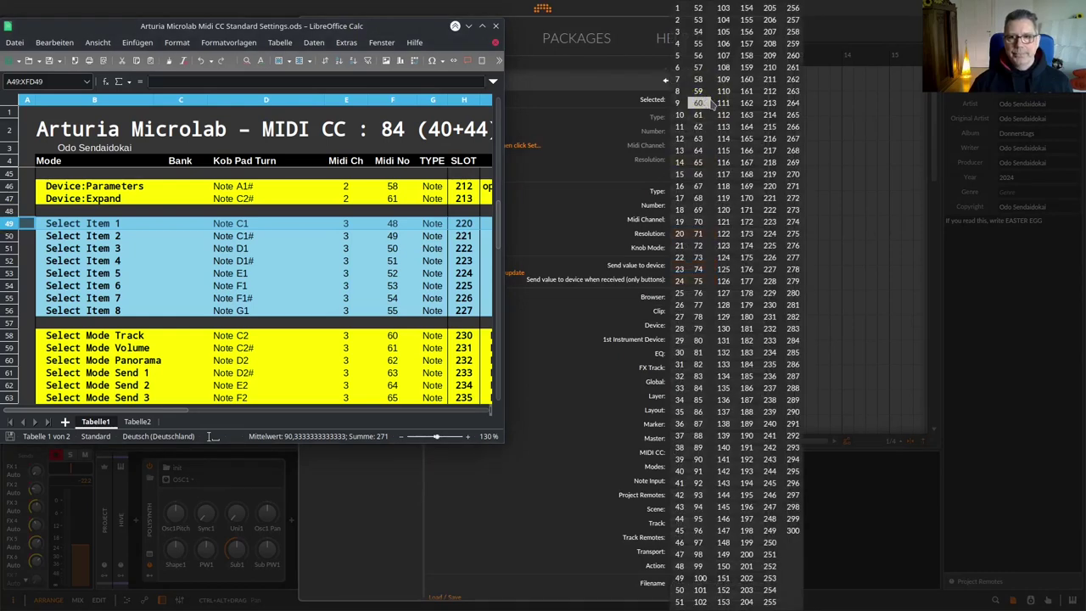
pyautogui.click(713, 102)
pyautogui.click(687, 466)
pyautogui.click(731, 148)
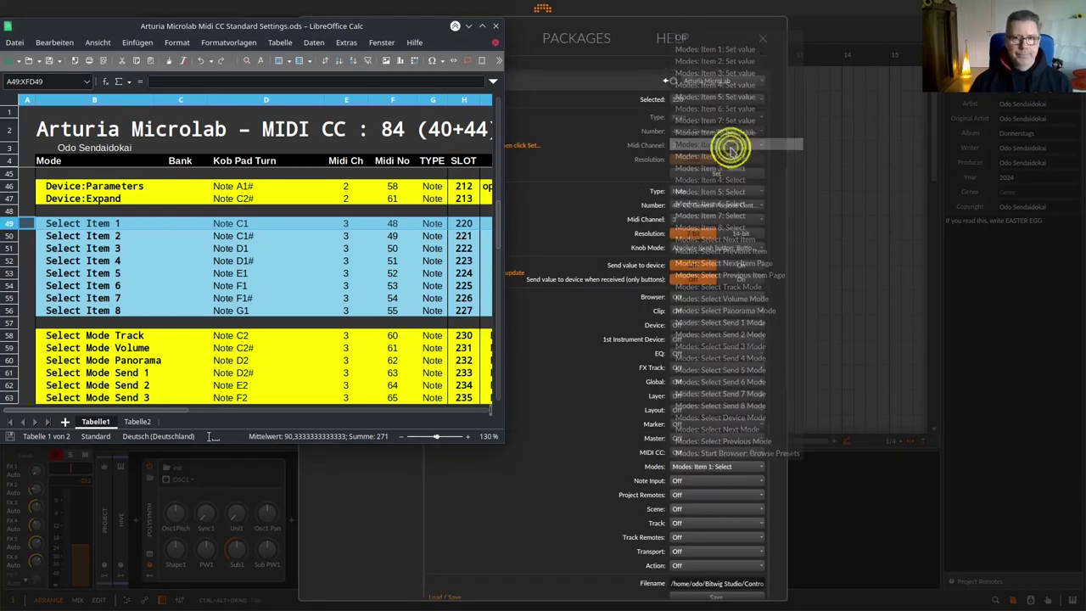
# Step: Mark the Select Item 2 row and map slot 221 to note 49, channel 3, with Modes: Item 2: Select
pyautogui.click(9, 237)
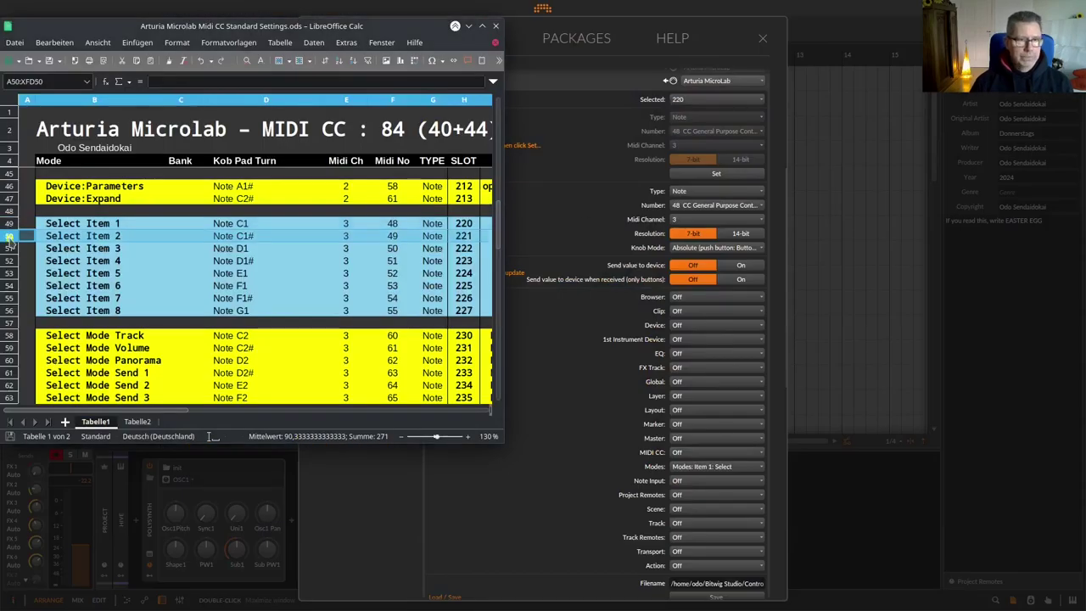
pyautogui.click(715, 99)
pyautogui.click(788, 138)
pyautogui.click(685, 174)
pyautogui.click(696, 467)
pyautogui.click(723, 159)
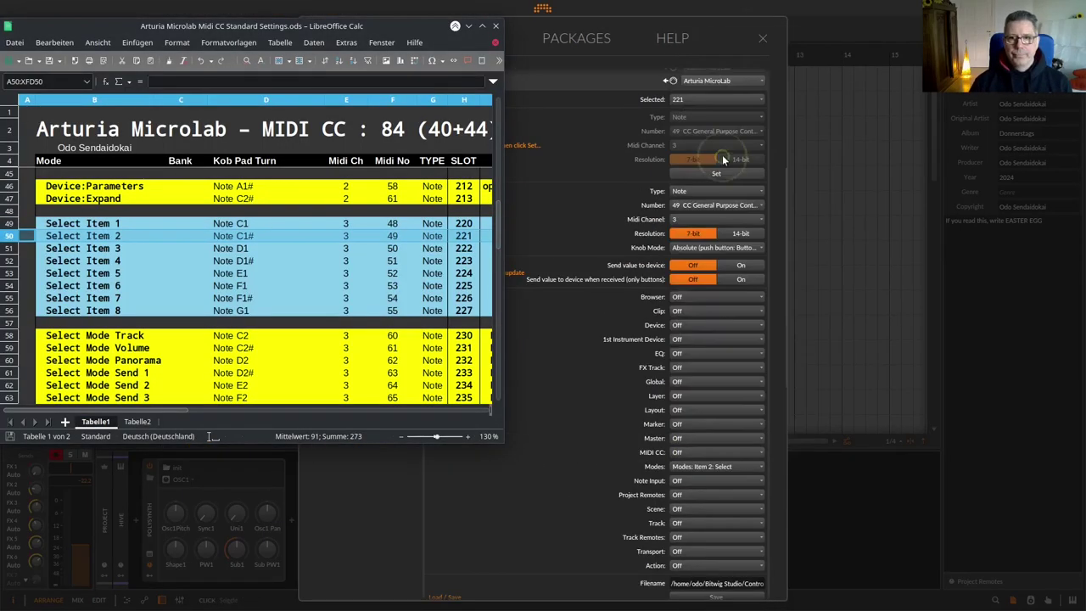
# Step: Mark the Select Item 3 row and map slot 222 to note 50, channel 3, with Modes: Item 3: Select
pyautogui.click(9, 248)
pyautogui.click(715, 99)
pyautogui.click(723, 212)
pyautogui.click(716, 174)
pyautogui.click(704, 467)
pyautogui.click(733, 170)
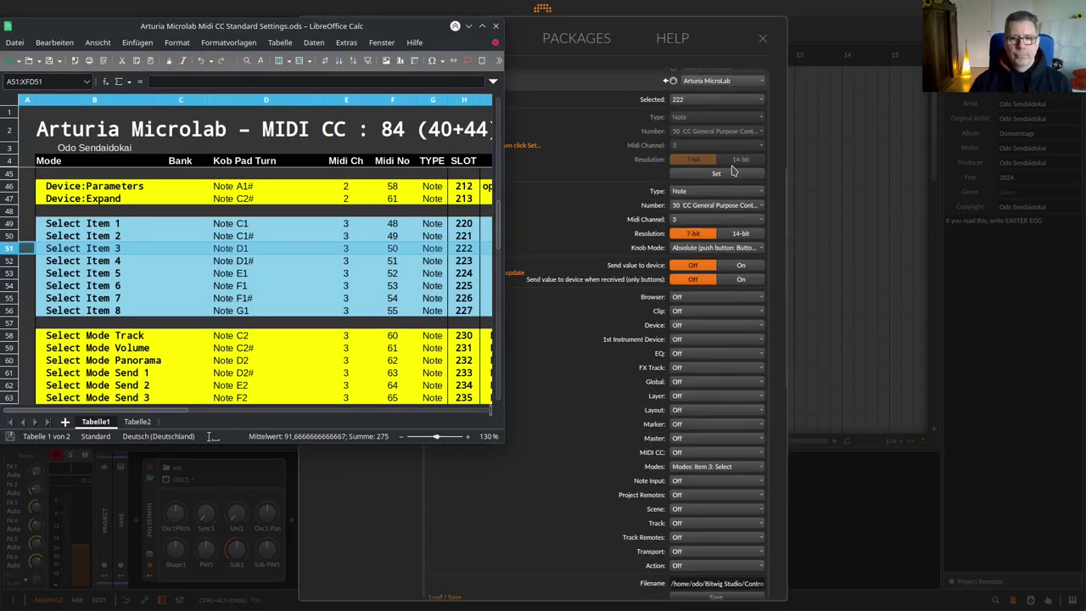
# Step: Mark the Select Item 4 row and map slot 223 to note 51, channel 3, with Modes: Item 4: Select
pyautogui.click(9, 261)
pyautogui.click(758, 101)
pyautogui.click(768, 222)
pyautogui.click(704, 174)
pyautogui.click(682, 468)
pyautogui.click(726, 184)
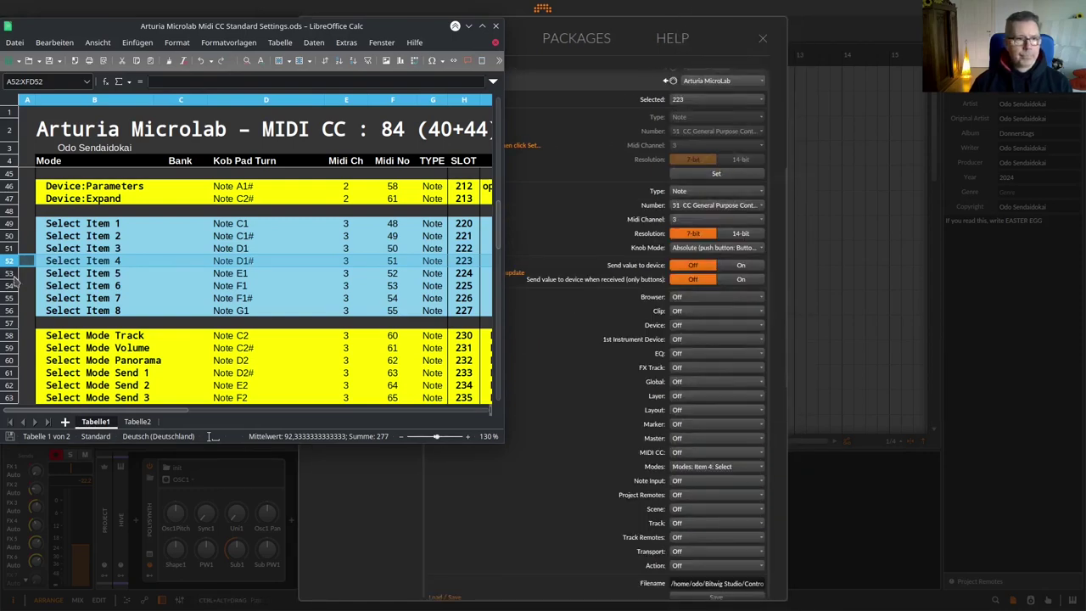
# Step: Mark the Select Item 5 row and map slot 224 to note 52, channel 3, with Modes: Item 5: Select
pyautogui.click(9, 273)
pyautogui.click(715, 99)
pyautogui.click(768, 234)
pyautogui.click(704, 174)
pyautogui.click(696, 467)
pyautogui.click(726, 196)
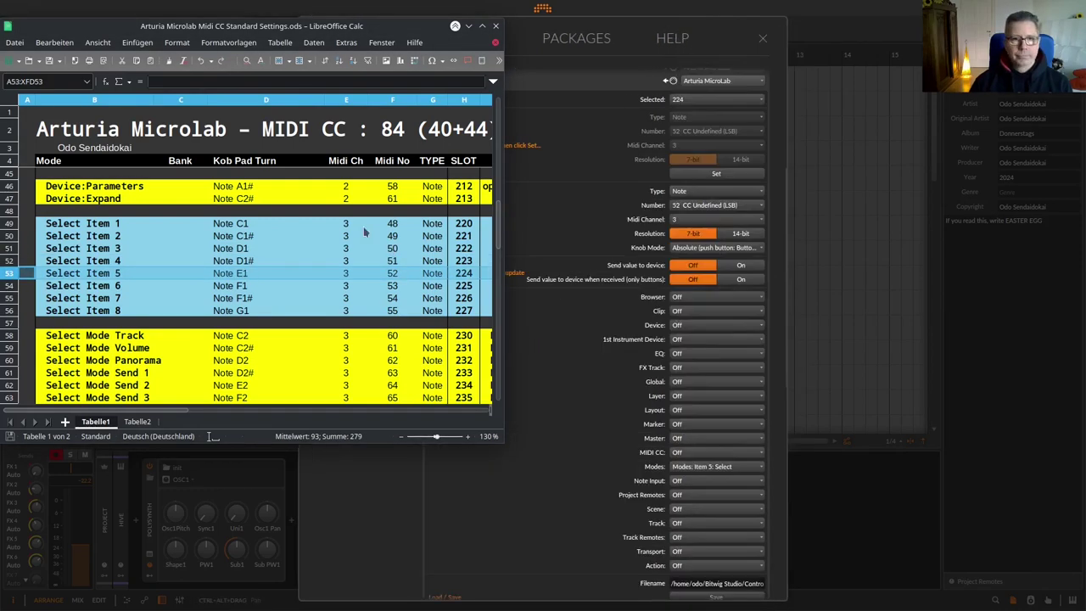
# Step: Mark the Select Item 6 row and map slot 225 to note 53, channel 3, with Modes: Item 6: Select
pyautogui.click(9, 286)
pyautogui.click(716, 100)
pyautogui.click(768, 246)
pyautogui.click(705, 174)
pyautogui.click(696, 467)
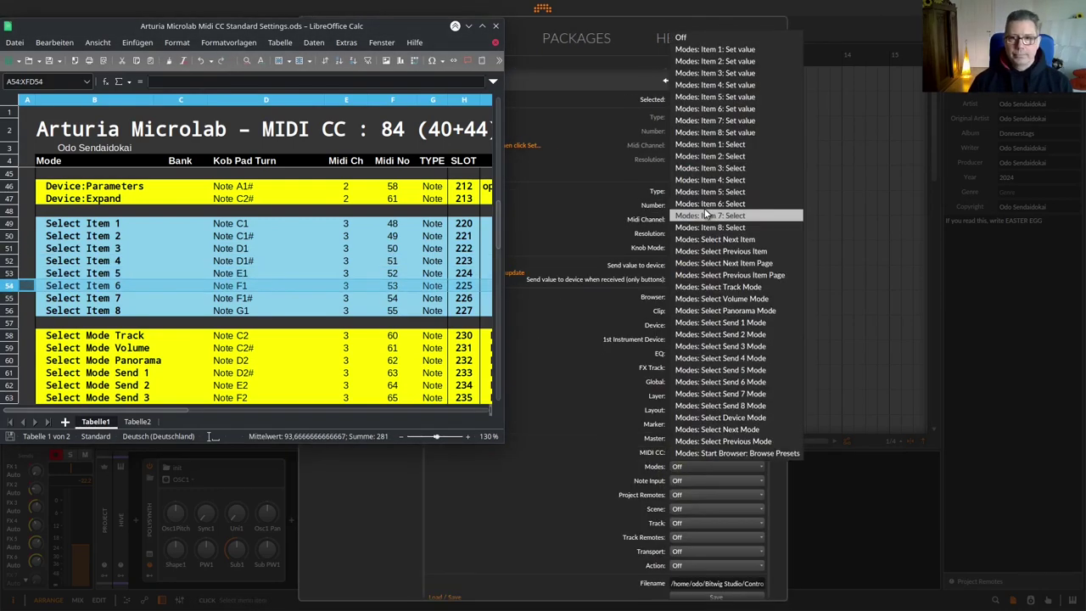
pyautogui.click(716, 210)
# Step: Mark the Select Item 7 row and map slot 226 to note 54, channel 3, with Modes: Item 7: Select
pyautogui.click(9, 299)
pyautogui.click(715, 99)
pyautogui.click(769, 257)
pyautogui.click(704, 174)
pyautogui.click(696, 467)
pyautogui.click(715, 215)
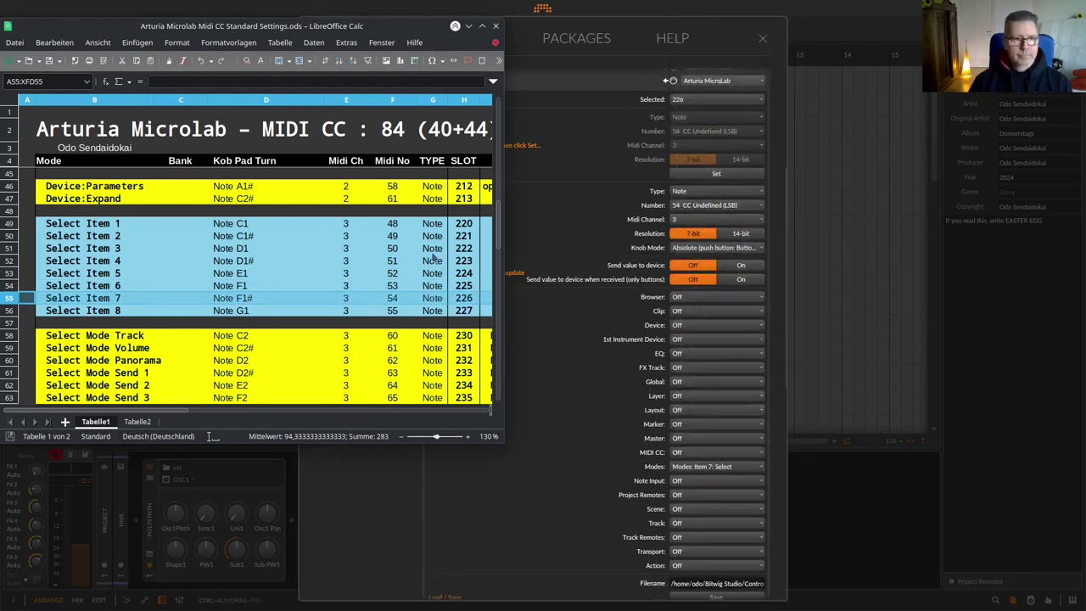
# Step: Mark the Select Item 8 row and map slot 227 to note 55, channel 3, with Modes: Item 8: Select
pyautogui.click(10, 311)
pyautogui.click(704, 100)
pyautogui.click(770, 269)
pyautogui.click(700, 174)
pyautogui.click(696, 467)
pyautogui.click(710, 227)
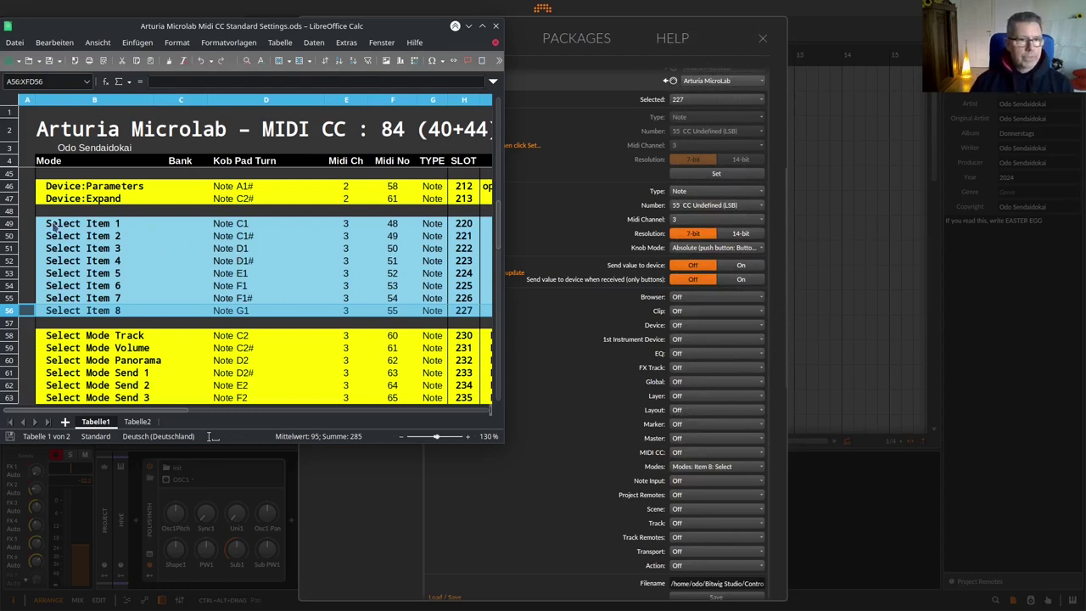
# Step: Save the Flexi configuration over the existing file Arturia Microlab Mode English.properties
pyautogui.scroll(-4, 579, 442)
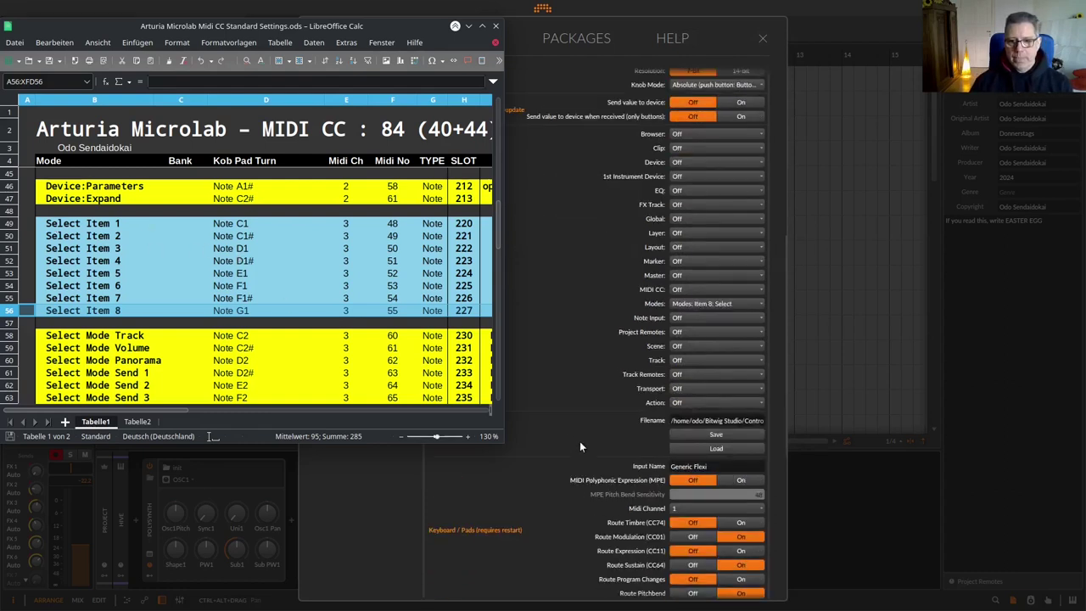
pyautogui.click(702, 435)
pyautogui.click(756, 487)
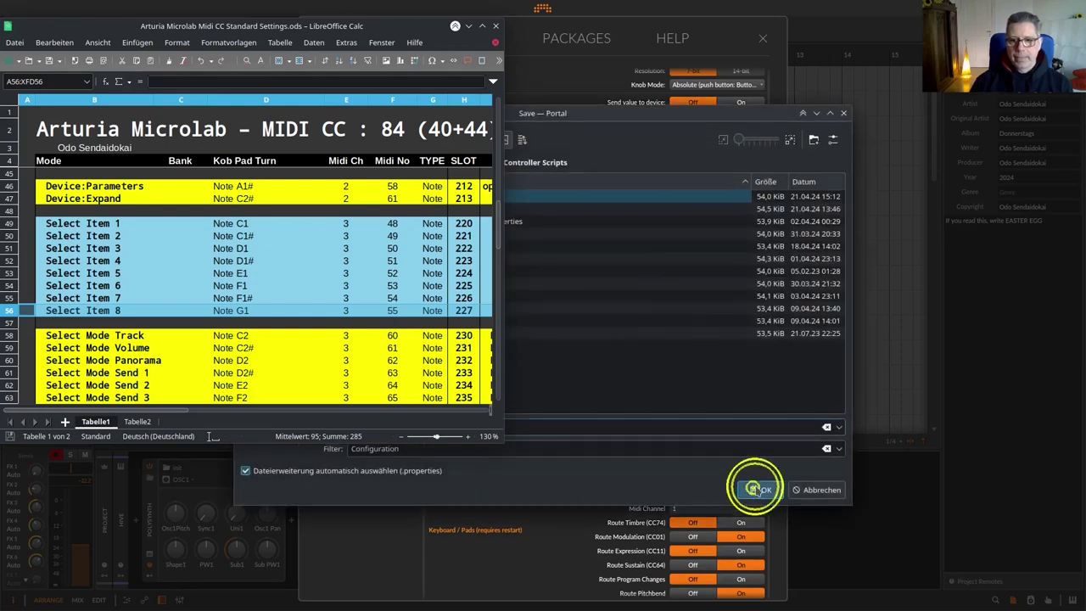
pyautogui.click(661, 333)
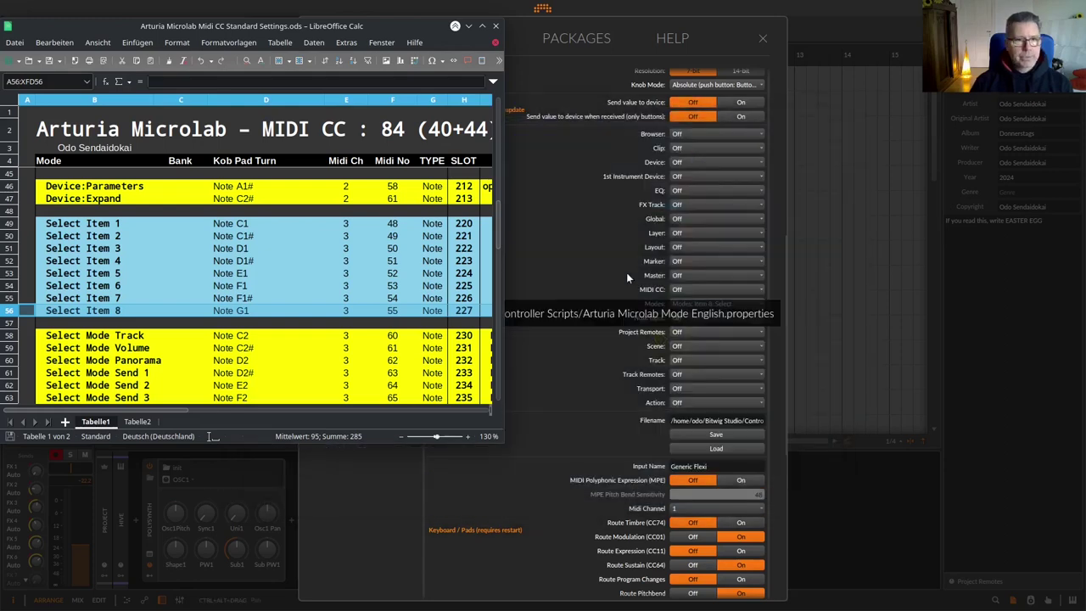
# Step: Examine the Select Mode rows for slots 230 to 241 in the spreadsheet and the MicroLab functions image in Gwenview
pyautogui.scroll(-2, 626, 273)
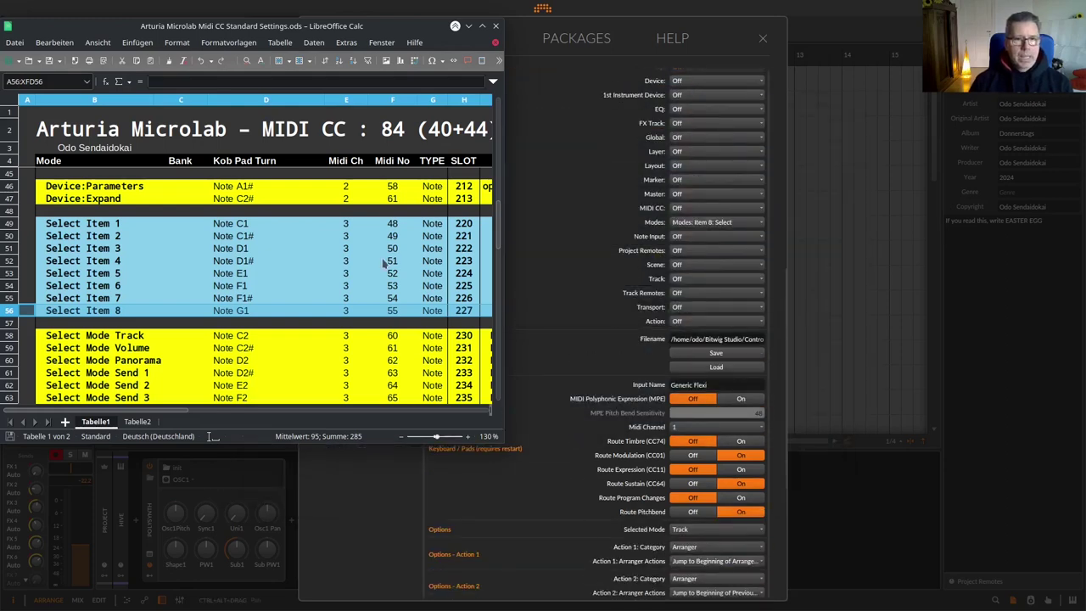
pyautogui.scroll(-3, 385, 264)
pyautogui.scroll(1, 384, 264)
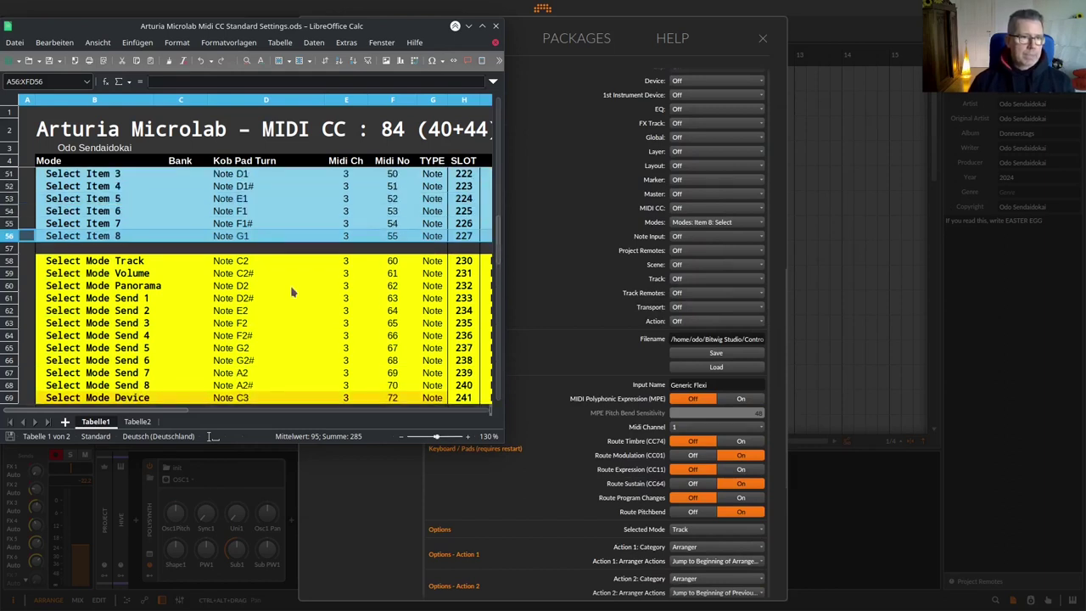
pyautogui.scroll(-1, 285, 293)
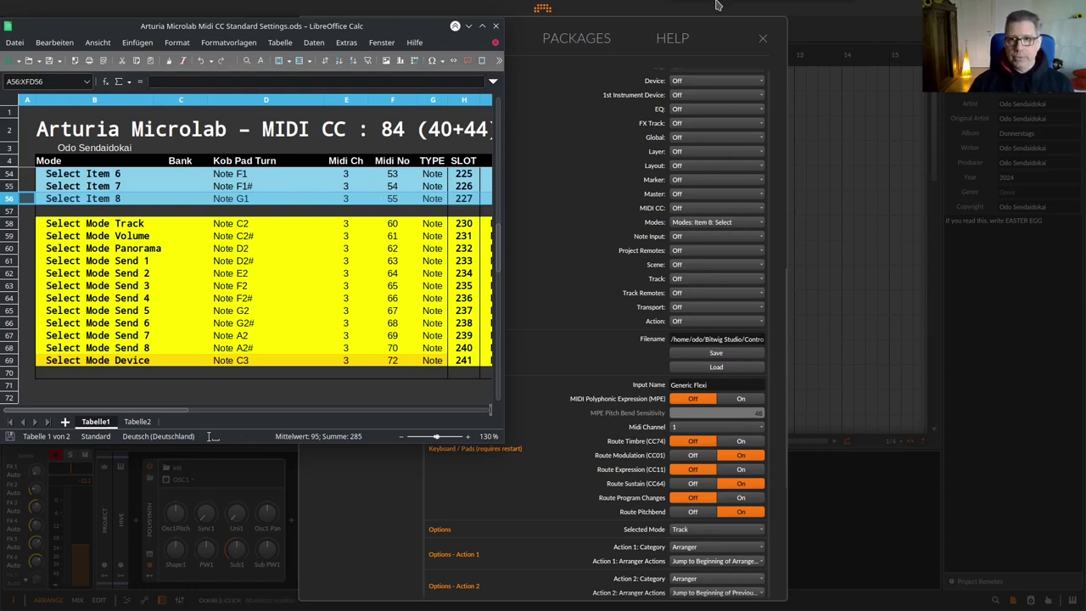
pyautogui.moveTo(724, 8)
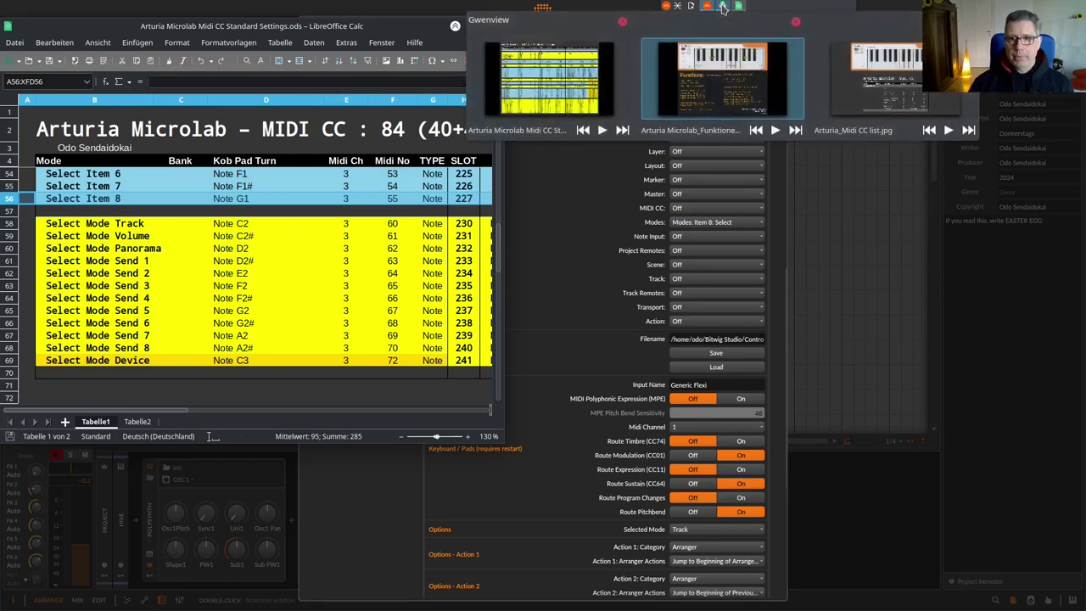
pyautogui.click(728, 81)
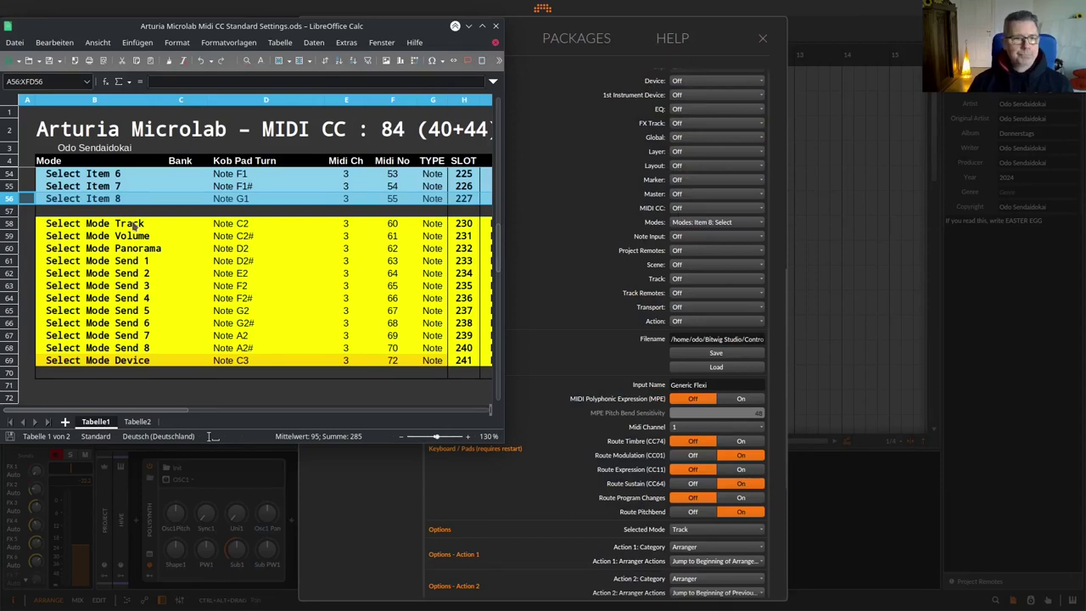
# Step: Mark the Select Mode Track row and map slot 230 to note 60, channel 3, with Modes: Select Track Mode
pyautogui.click(13, 223)
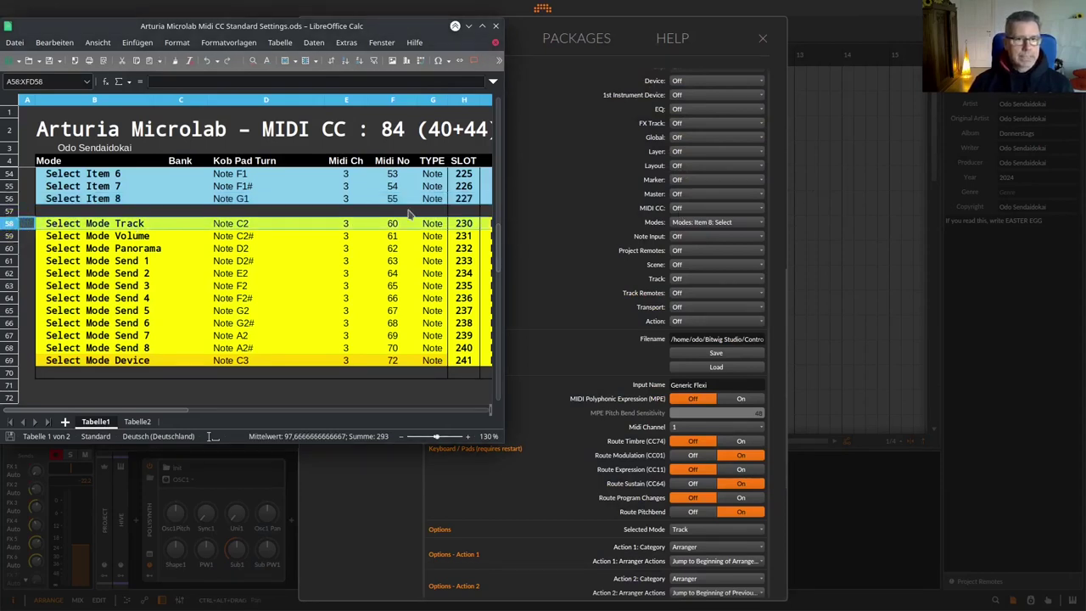
pyautogui.scroll(4, 621, 151)
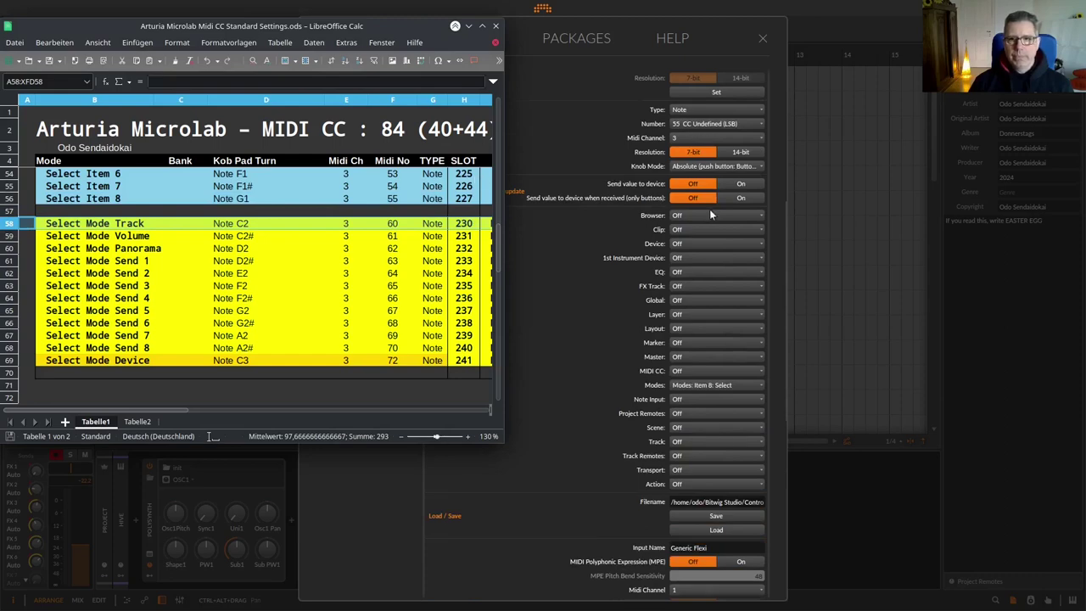
pyautogui.scroll(2, 711, 214)
pyautogui.click(704, 174)
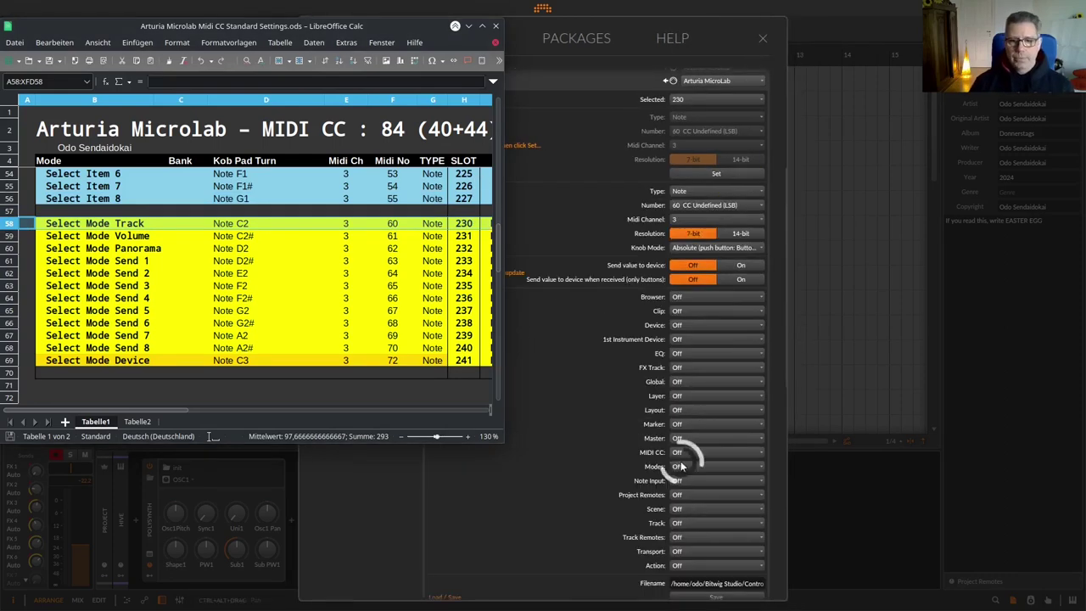
pyautogui.click(681, 466)
pyautogui.click(718, 287)
# Step: Mark the Select Mode Volume row and map slot 231 to note 61, channel 3, with Modes: Select Volume Mode
pyautogui.click(9, 236)
pyautogui.click(717, 99)
pyautogui.click(767, 316)
pyautogui.click(716, 174)
pyautogui.click(691, 467)
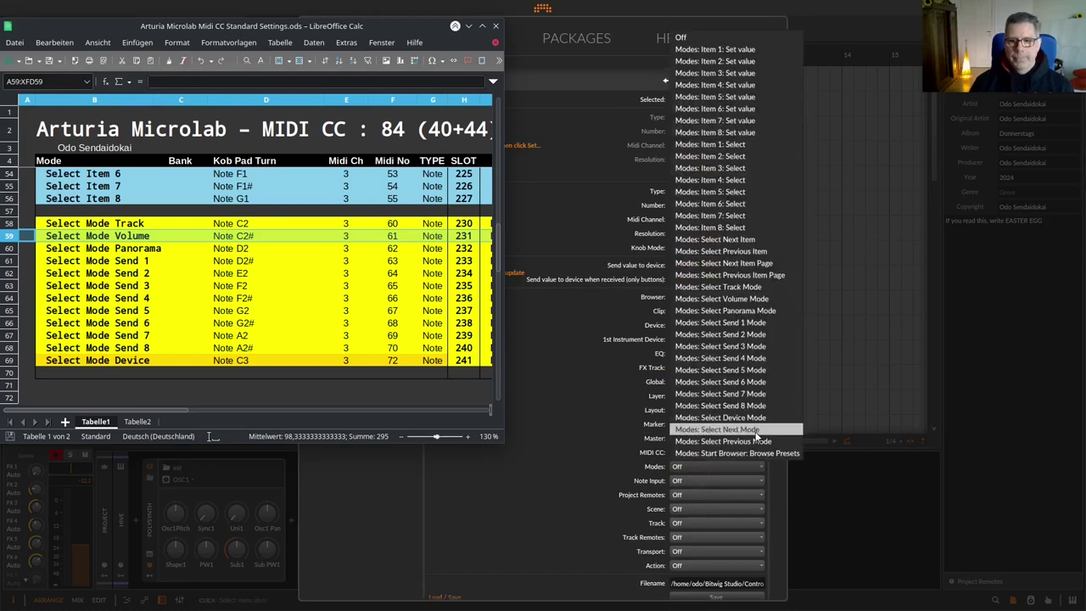
pyautogui.click(722, 299)
# Step: Mark the Select Mode Panorama row and map slot 232 to note 62, channel 3, with Modes: Select Panorama Mode
pyautogui.click(9, 249)
pyautogui.click(718, 99)
pyautogui.click(769, 328)
pyautogui.click(704, 174)
pyautogui.click(709, 467)
pyautogui.click(716, 312)
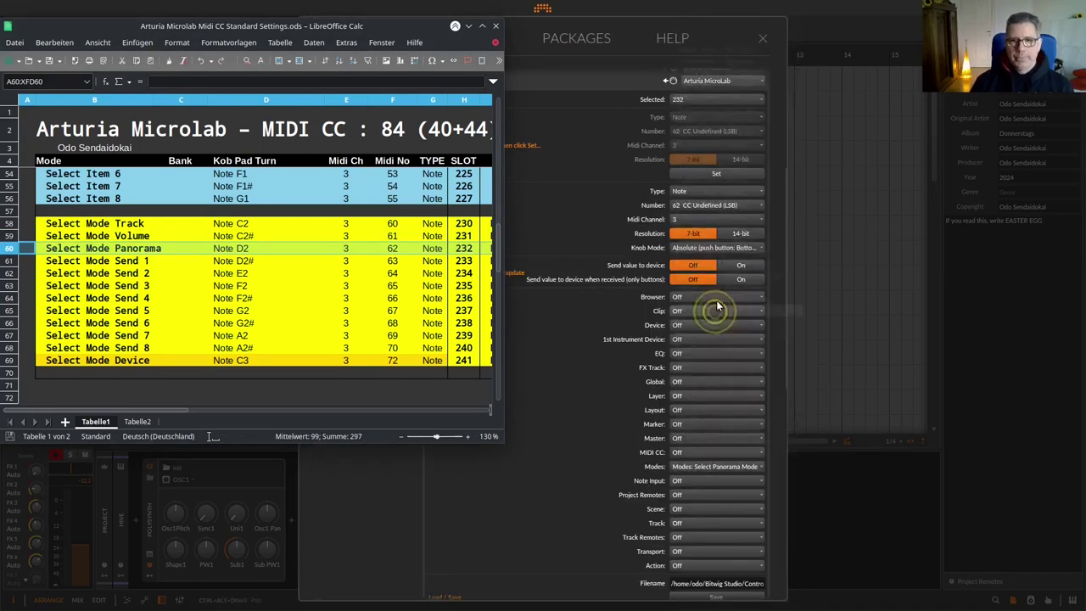
# Step: Mark the Select Mode Send 1 row and map slot 233 to note 63, channel 3, with Modes: Select Send 1 Mode
pyautogui.click(9, 261)
pyautogui.click(717, 99)
pyautogui.click(769, 339)
pyautogui.click(716, 174)
pyautogui.click(709, 466)
pyautogui.click(717, 323)
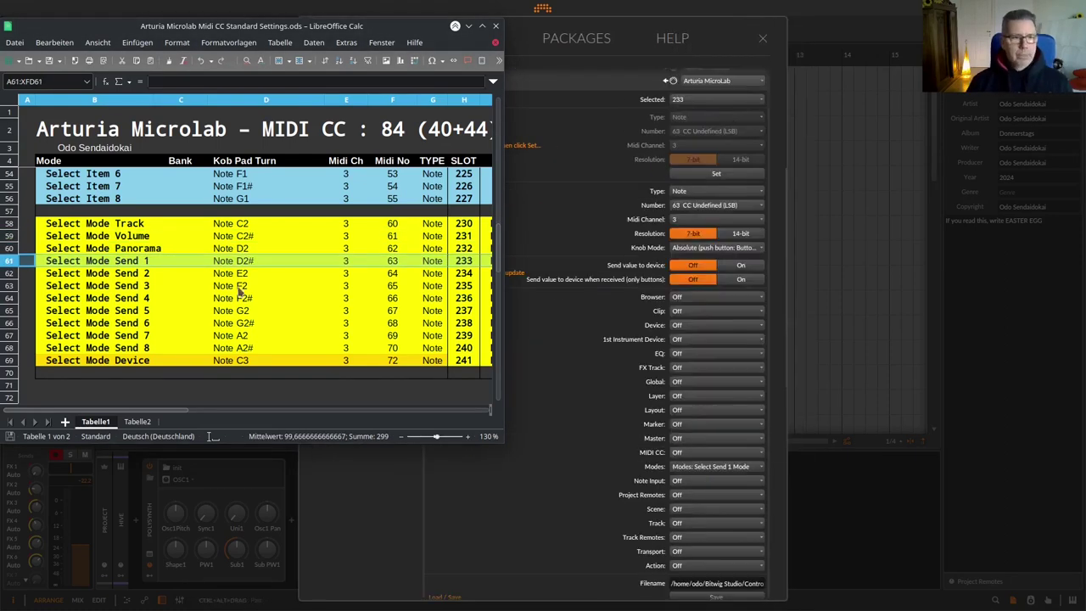
# Step: Mark the Select Mode Send 2 row and map slot 234 to note 64, channel 3, with Modes: Select Send 2 Mode
pyautogui.click(9, 274)
pyautogui.click(718, 100)
pyautogui.click(770, 353)
pyautogui.click(690, 174)
pyautogui.click(709, 467)
pyautogui.click(711, 336)
# Step: Mark the Select Mode Send 3 row and map slot 235 to note 65, channel 3, with Modes: Select Send 3 Mode
pyautogui.click(9, 286)
pyautogui.click(717, 100)
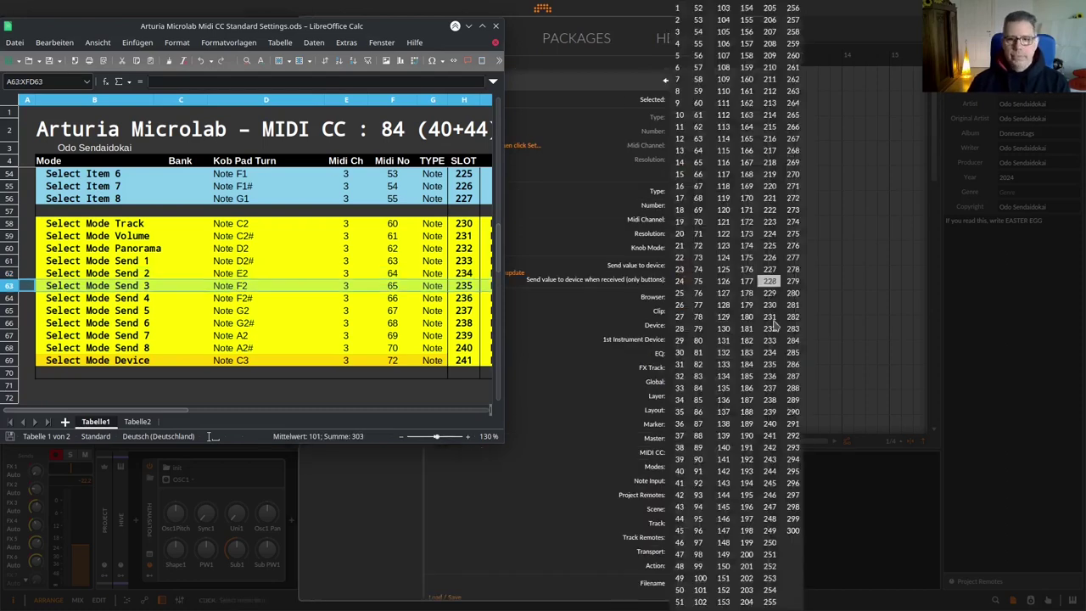
pyautogui.click(770, 364)
pyautogui.click(688, 174)
pyautogui.click(709, 467)
pyautogui.click(713, 348)
# Step: Mark the Select Mode Send 4 row and map slot 236 to note 66, channel 3, with Modes: Select Send 4 Mode
pyautogui.click(9, 298)
pyautogui.click(717, 99)
pyautogui.click(770, 376)
pyautogui.click(694, 174)
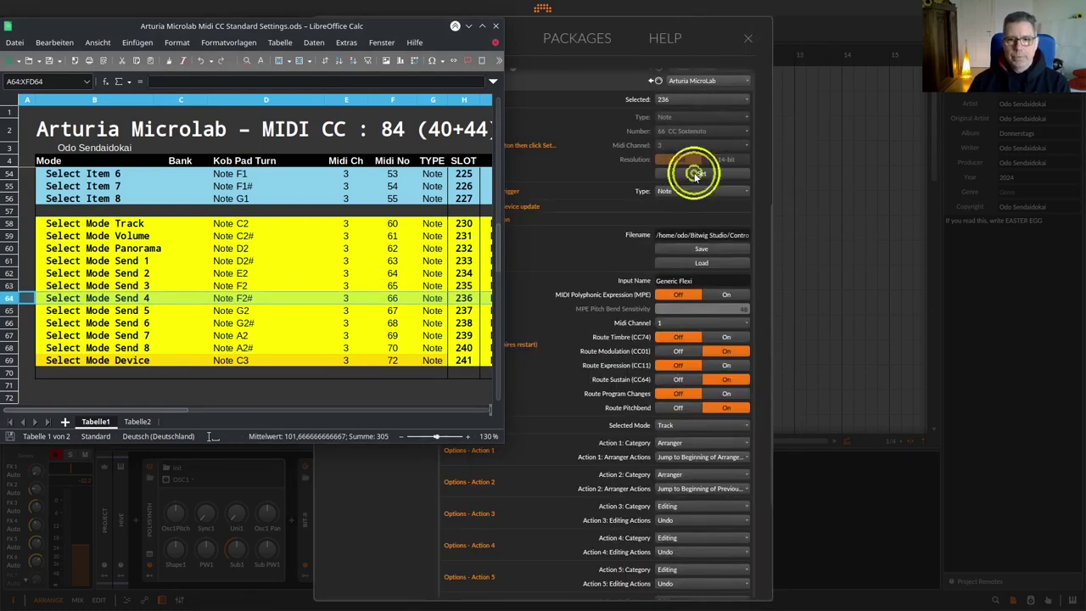
pyautogui.click(709, 467)
pyautogui.click(713, 360)
# Step: Mark the Select Mode Send 5 row and map slot 237 to note 67, channel 3, with Modes: Select Send 5 Mode
pyautogui.click(9, 310)
pyautogui.click(717, 99)
pyautogui.click(770, 388)
pyautogui.click(681, 176)
pyautogui.click(709, 467)
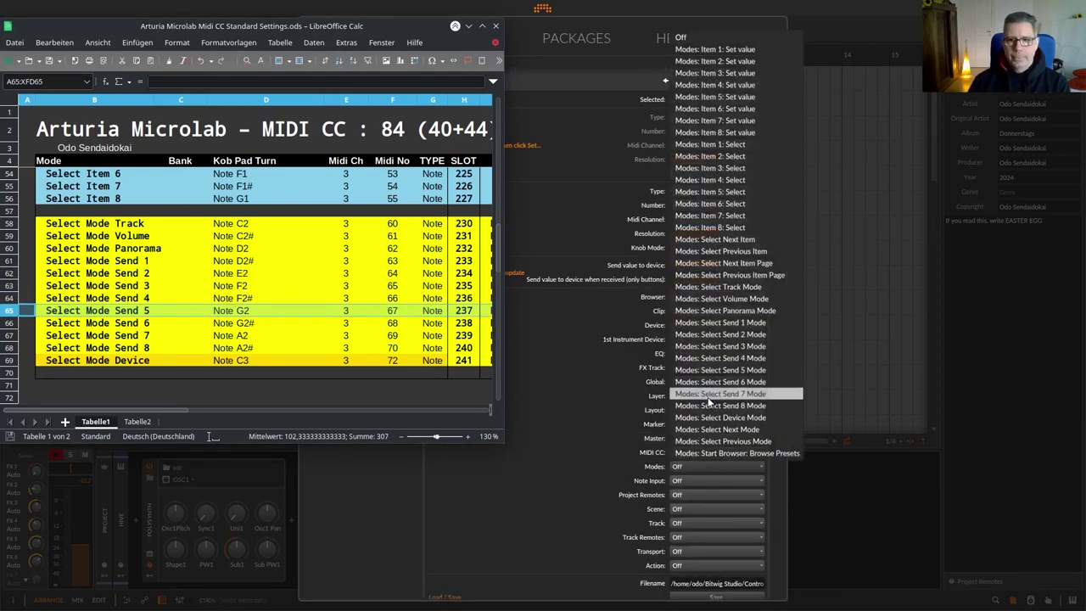
pyautogui.click(713, 371)
# Step: Mark the Select Mode Send 6 row and map slot 238 to note 68, channel 3, with Modes: Select Send 6 Mode
pyautogui.click(9, 323)
pyautogui.click(717, 99)
pyautogui.click(771, 341)
pyautogui.click(701, 174)
pyautogui.click(689, 467)
pyautogui.click(711, 382)
# Step: Mark the Select Mode Send 7 row and map slot 239 to note 69, channel 3, with Modes: Select Send 7 Mode
pyautogui.click(10, 335)
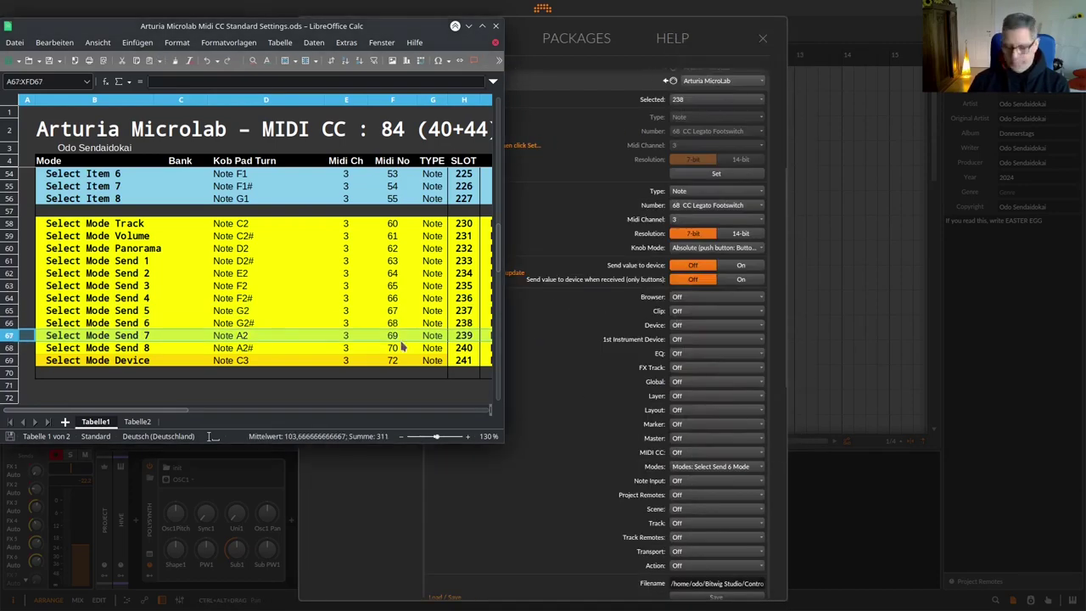
pyautogui.click(717, 99)
pyautogui.click(770, 411)
pyautogui.click(695, 174)
pyautogui.click(690, 467)
pyautogui.click(711, 394)
# Step: Mark the Select Mode Send 8 row and map slot 240 to note 70, channel 3, with Modes: Select Send 8 Mode
pyautogui.click(10, 348)
pyautogui.click(717, 100)
pyautogui.click(770, 424)
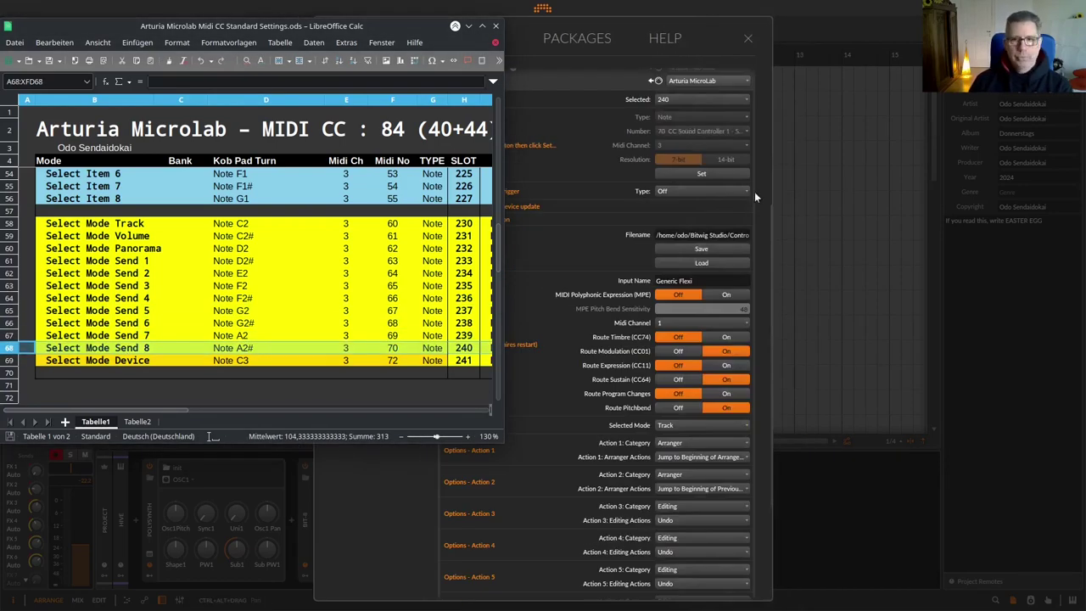
pyautogui.click(701, 174)
pyautogui.click(706, 466)
pyautogui.click(706, 407)
# Step: Mark the Select Mode Device row and map slot 241 to note 72, channel 3, with Modes: Select Device Mode
pyautogui.click(9, 361)
pyautogui.click(717, 99)
pyautogui.click(770, 435)
pyautogui.click(701, 174)
pyautogui.click(707, 467)
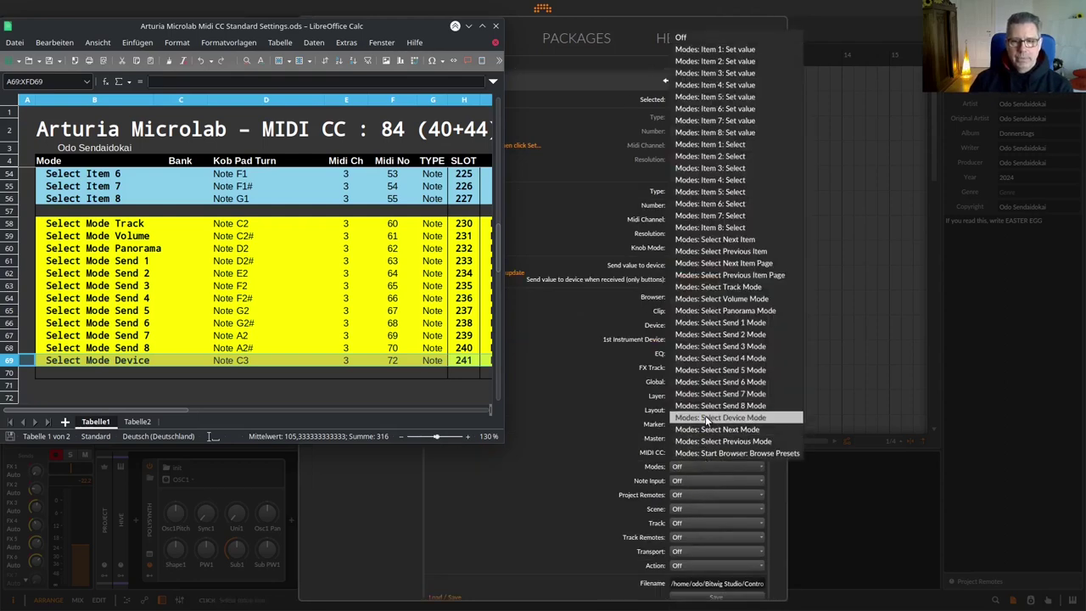
pyautogui.click(705, 418)
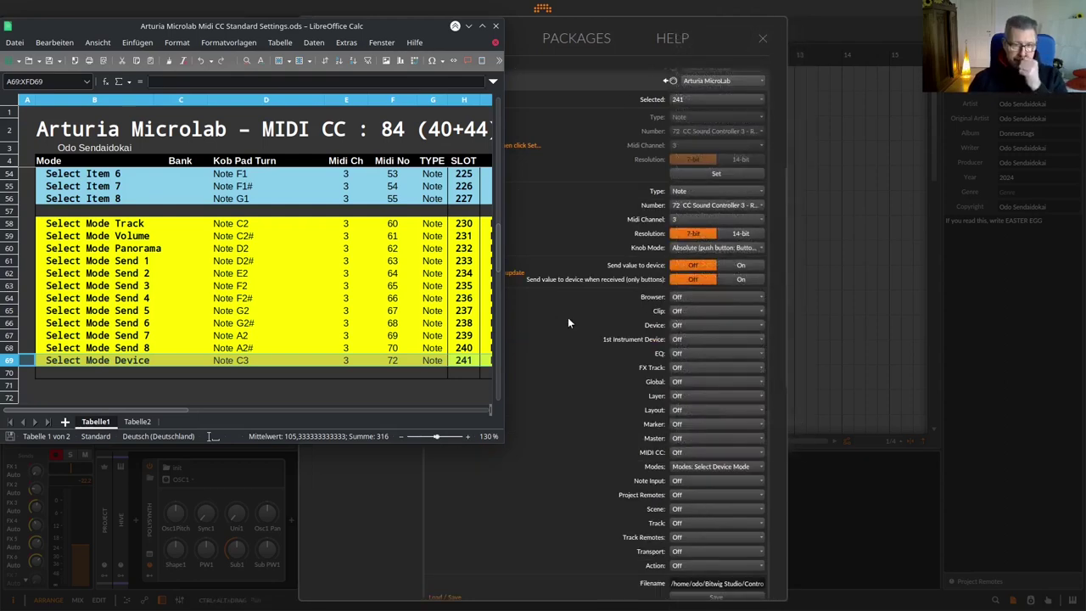
# Step: Save the completed mode-selection mappings over the existing file Arturia Microlab Mode English.properties
pyautogui.scroll(-3, 594, 341)
pyautogui.click(702, 436)
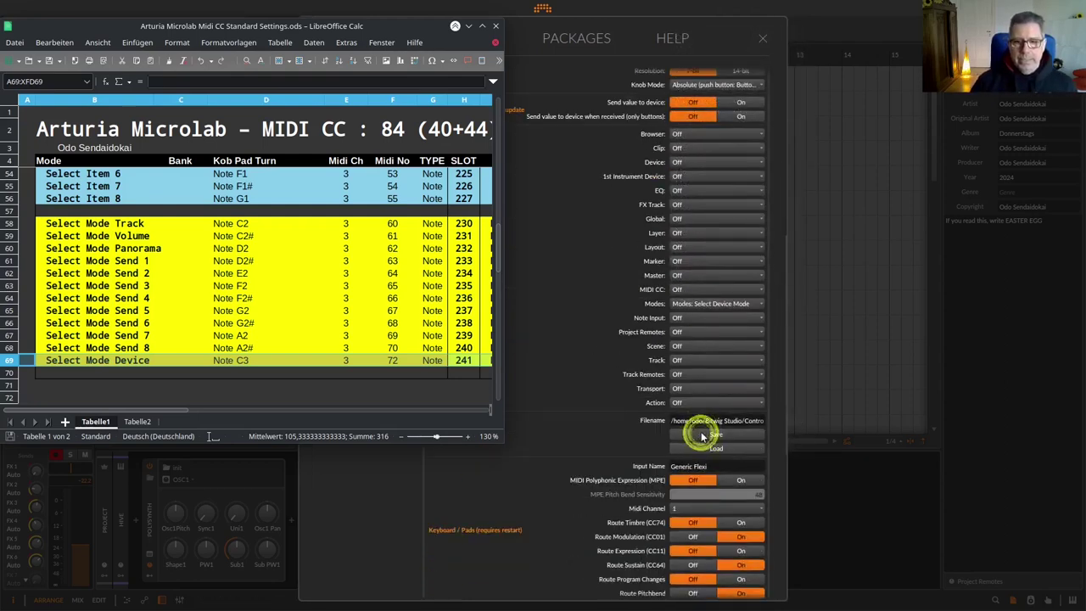
pyautogui.click(754, 489)
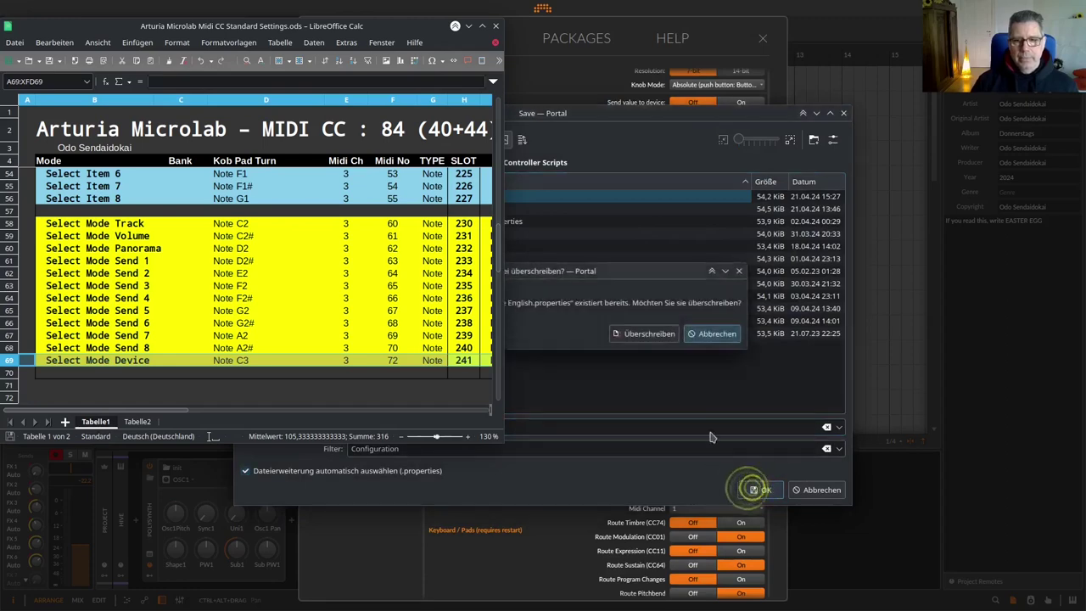
pyautogui.click(649, 333)
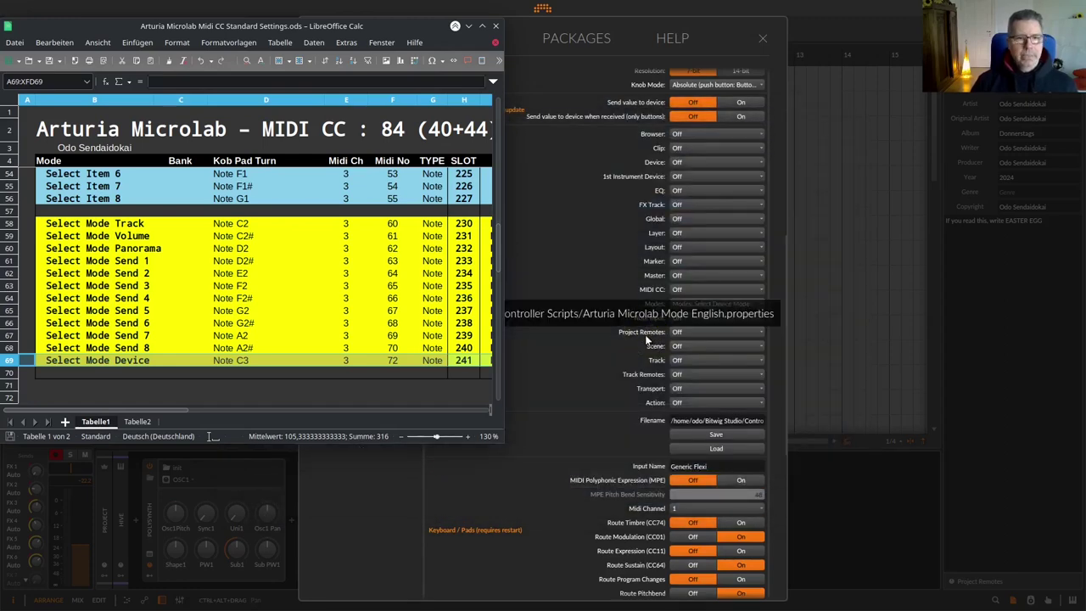
# Step: Maximize the spreadsheet and review all mapped functions from the Standard section through the Select Mode rows
pyautogui.click(482, 26)
pyautogui.scroll(15, 711, 604)
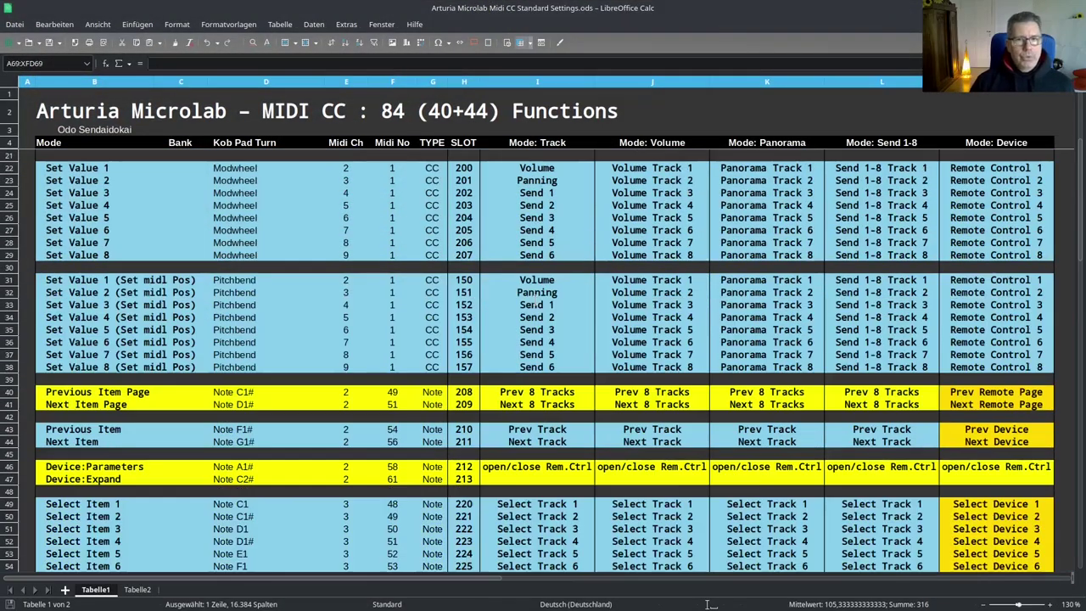
pyautogui.scroll(-1, 430, 307)
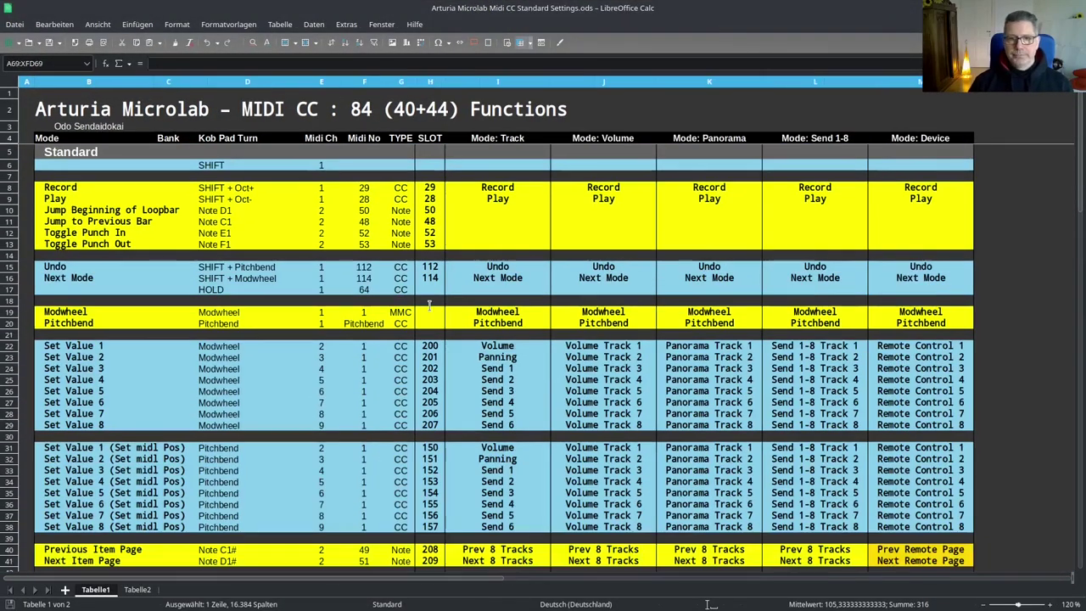
pyautogui.scroll(-3, 430, 307)
pyautogui.scroll(-11, 431, 307)
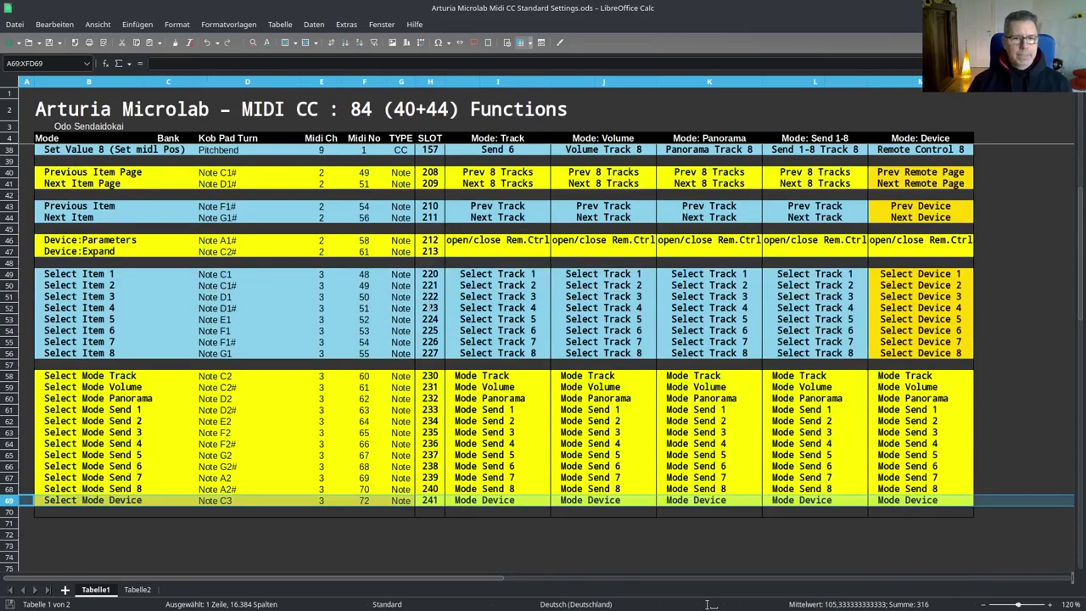
pyautogui.scroll(6, 430, 305)
pyautogui.scroll(8, 429, 306)
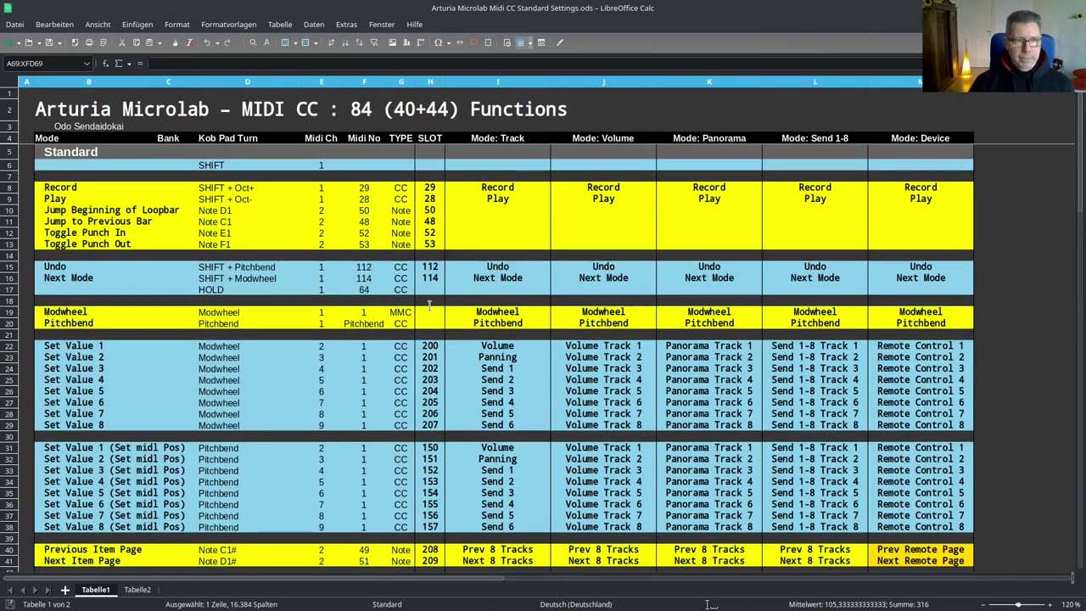
pyautogui.scroll(-2, 430, 305)
pyautogui.scroll(2, 429, 305)
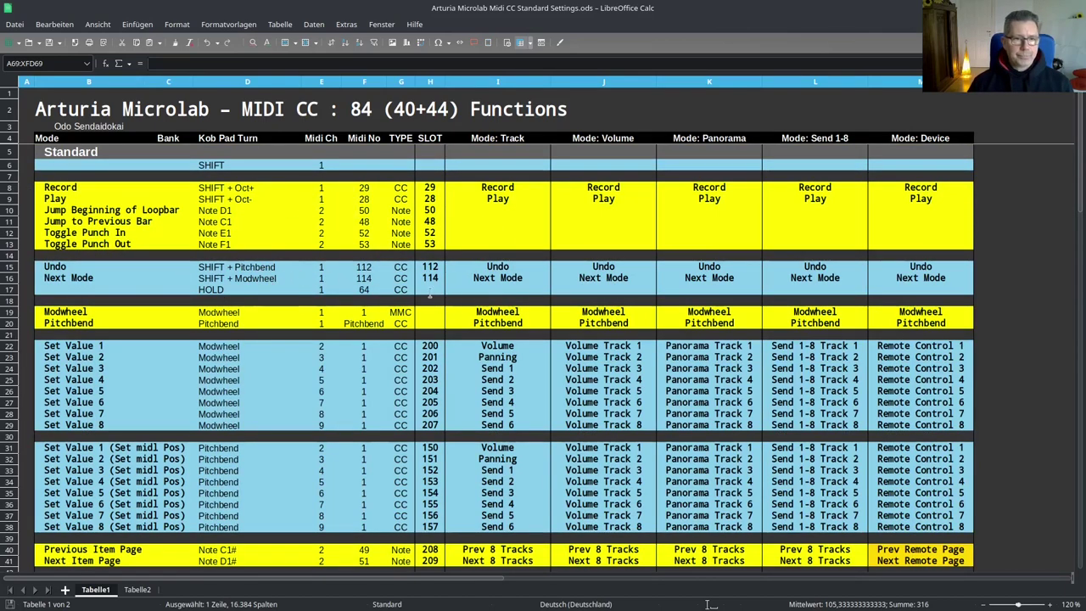
pyautogui.scroll(-7, 242, 387)
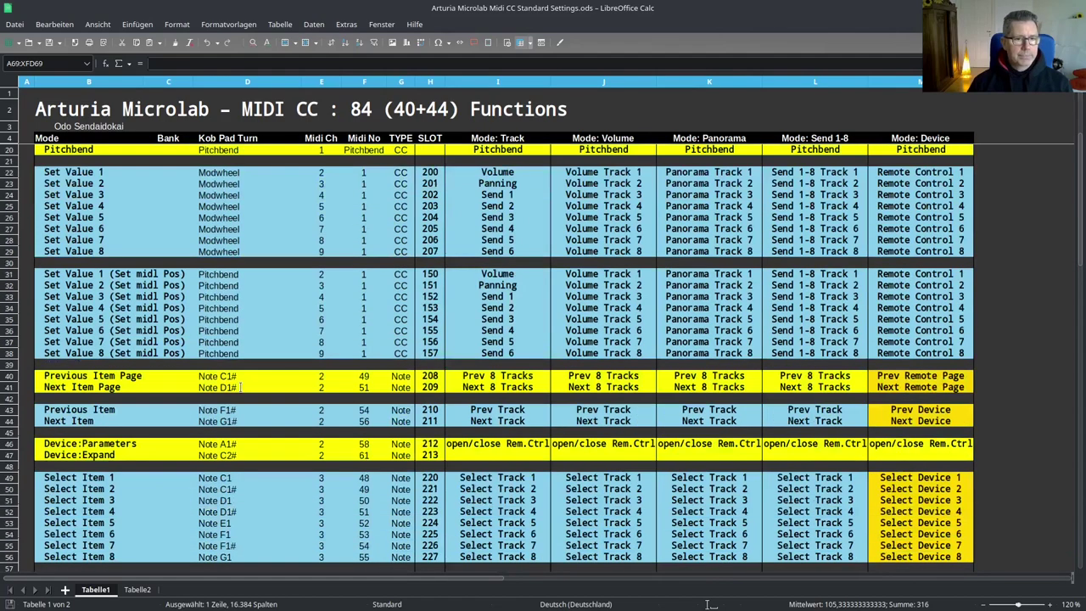
pyautogui.scroll(-2, 242, 387)
pyautogui.scroll(-3, 240, 427)
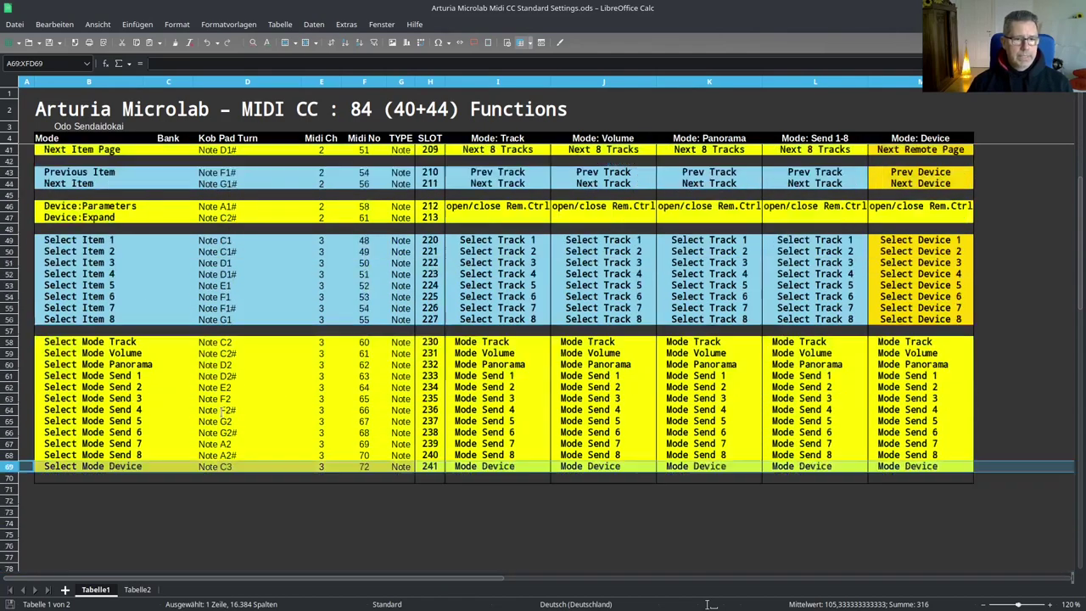
pyautogui.scroll(12, 919, 337)
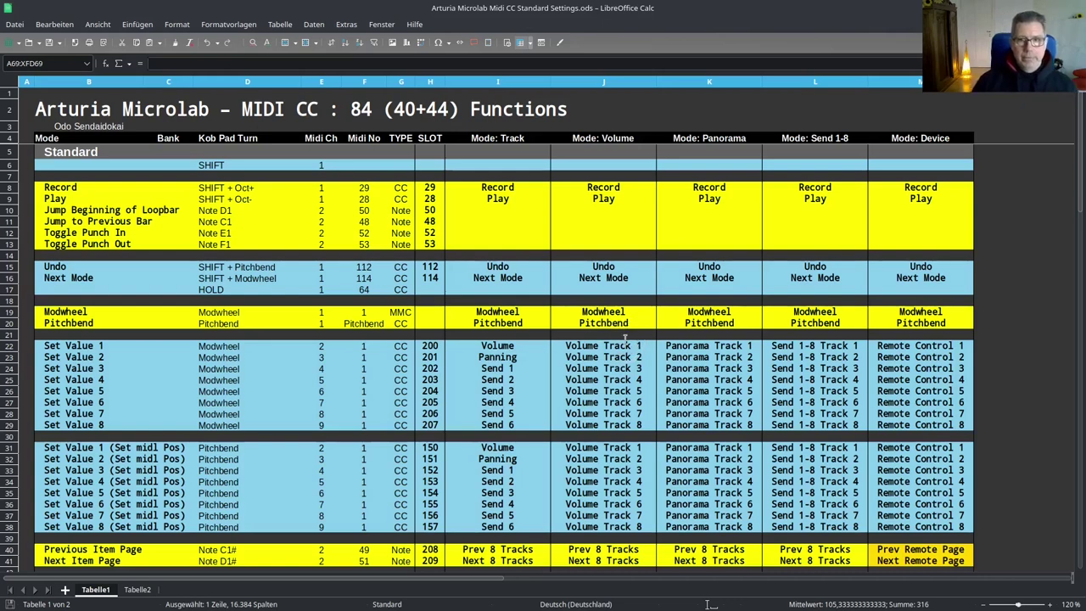
# Step: Change the spreadsheet title to "Arturia Microlab – MIDI CC : over 80 Functions" and save the file
pyautogui.click(362, 109)
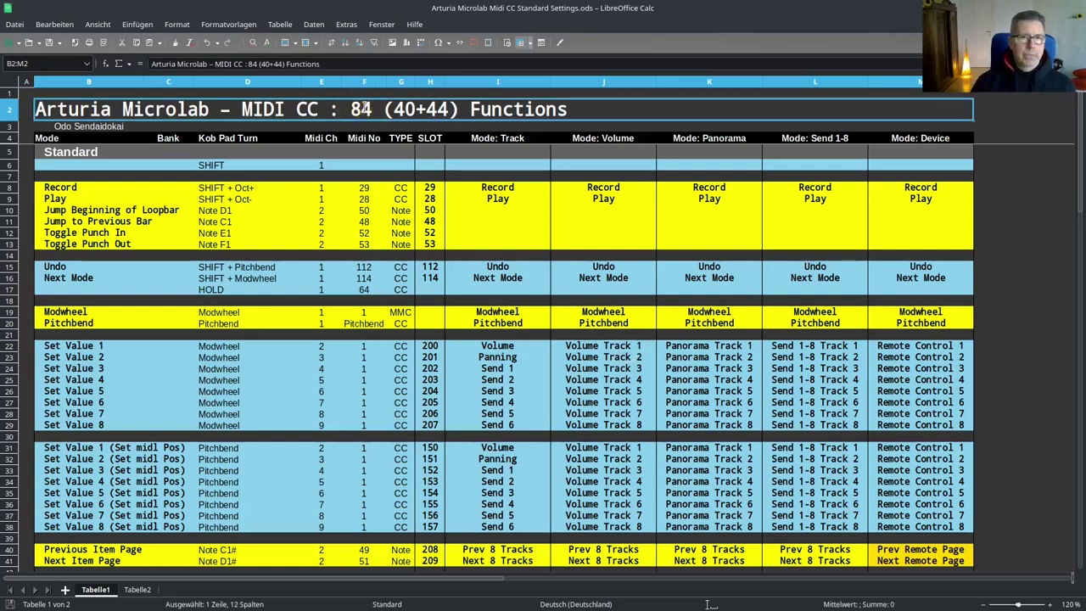
pyautogui.doubleClick(251, 64)
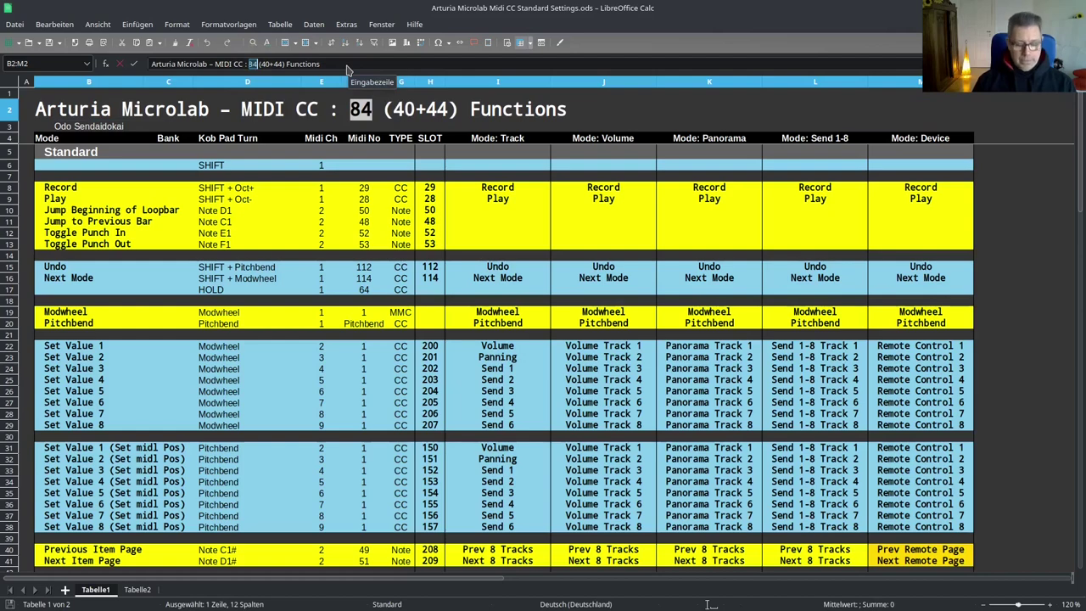
pyautogui.write('over')
pyautogui.write(' 80')
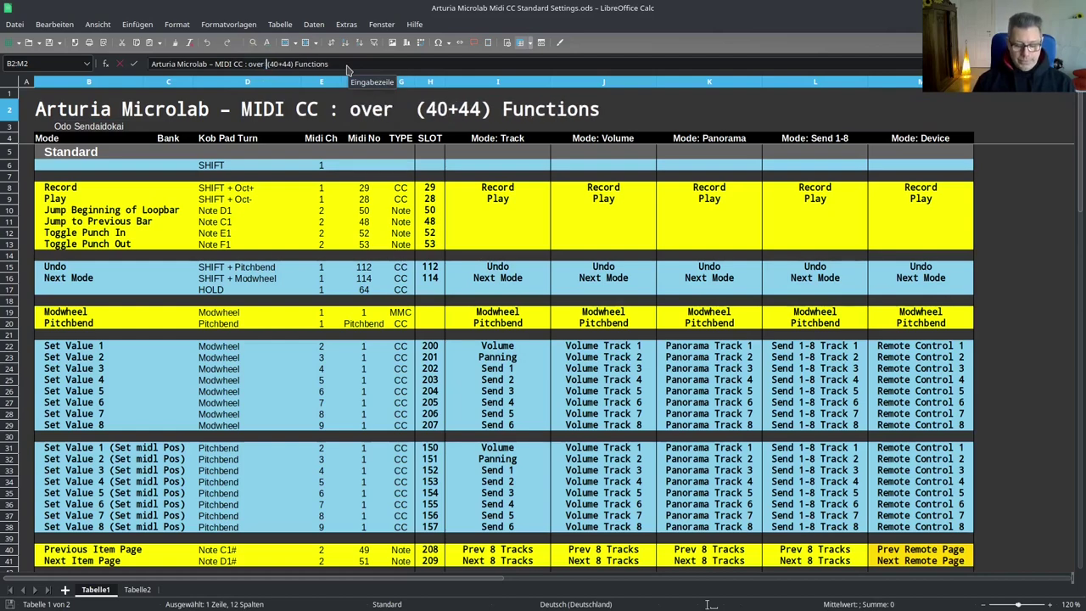
pyautogui.press('Delete')
pyautogui.press('Delete')
pyautogui.press('Delete')
pyautogui.press('Delete')
pyautogui.press('Delete')
pyautogui.press('Delete')
pyautogui.press('Delete')
pyautogui.press('Delete')
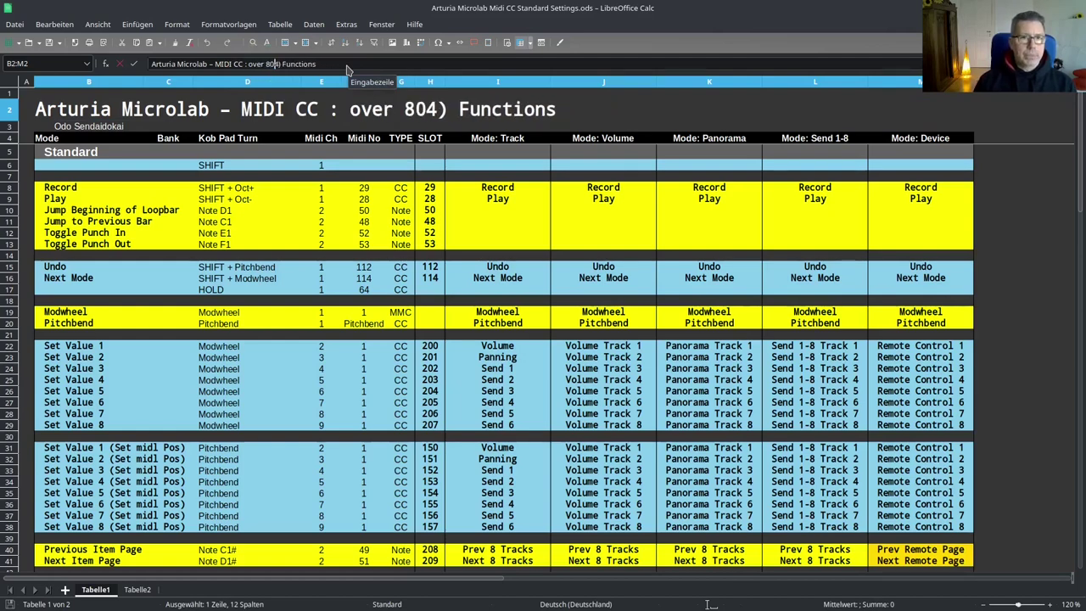
pyautogui.press('Return')
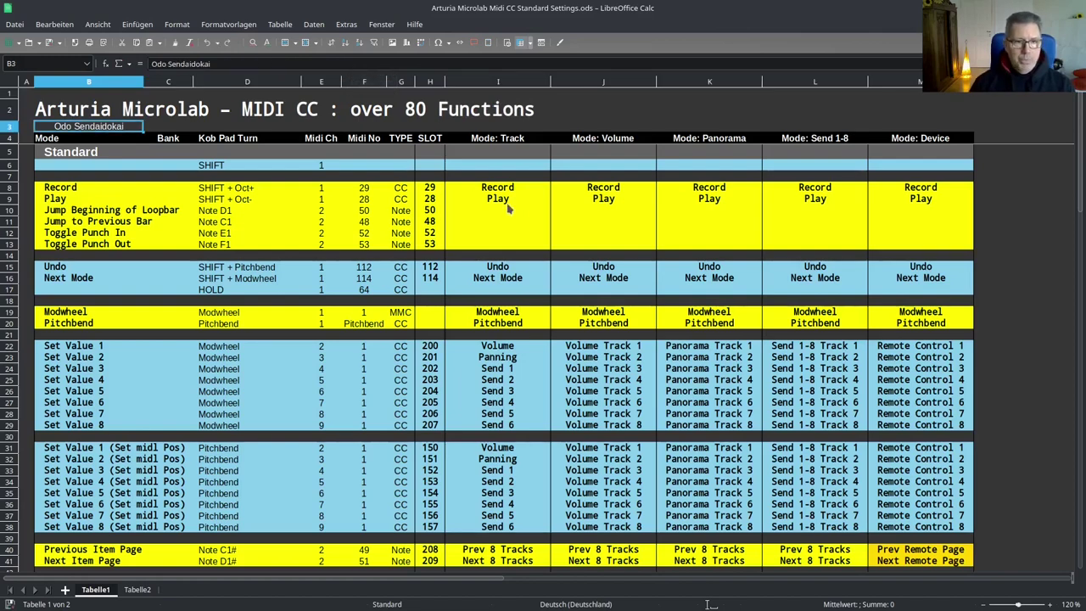
pyautogui.hotkey('ctrl', 's')
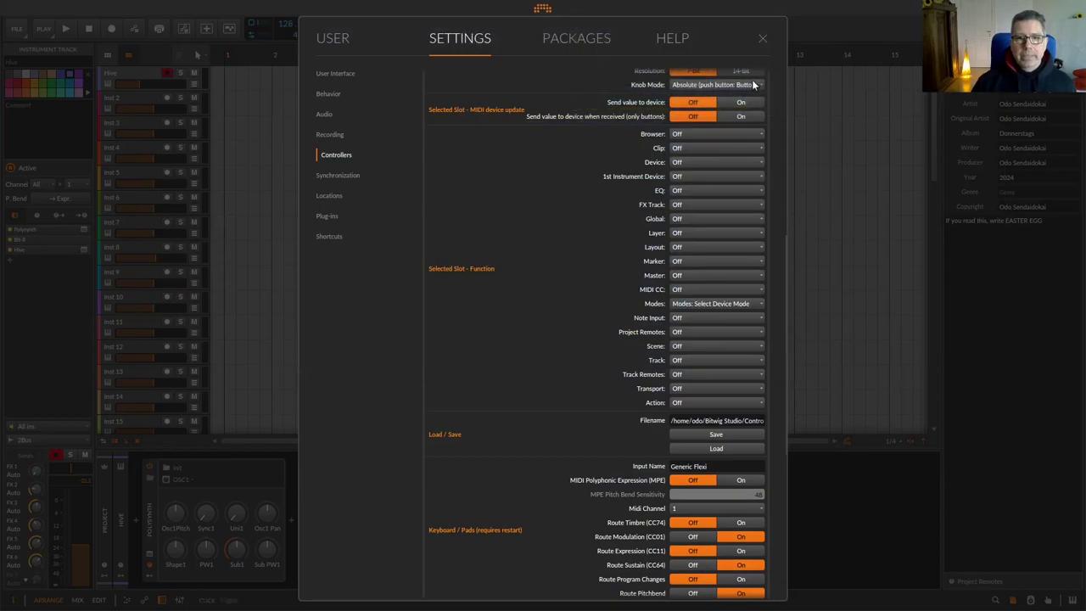
# Step: Switch to Gwenview and examine the MicroLab functions image, including the Prev/Next Item and Select Item 1-8 entries
pyautogui.moveTo(719, 5)
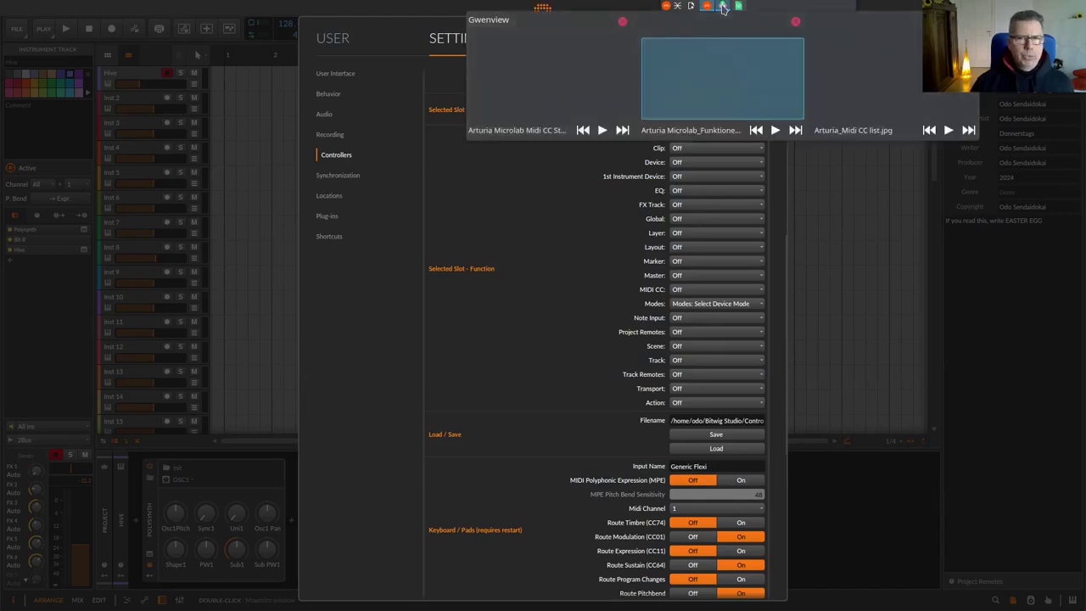
pyautogui.click(718, 84)
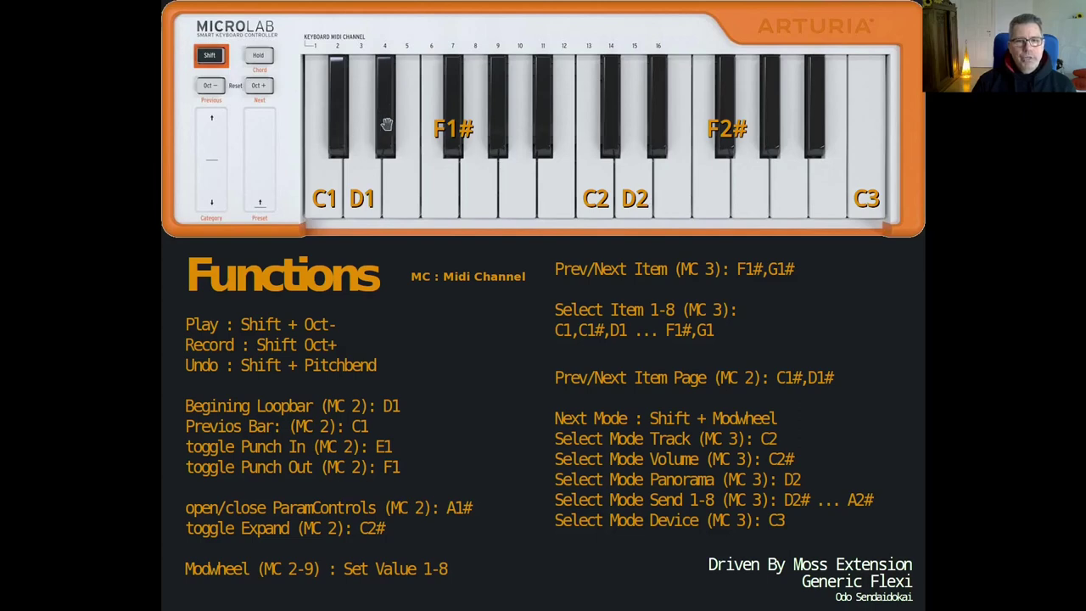
pyautogui.rightClick(591, 271)
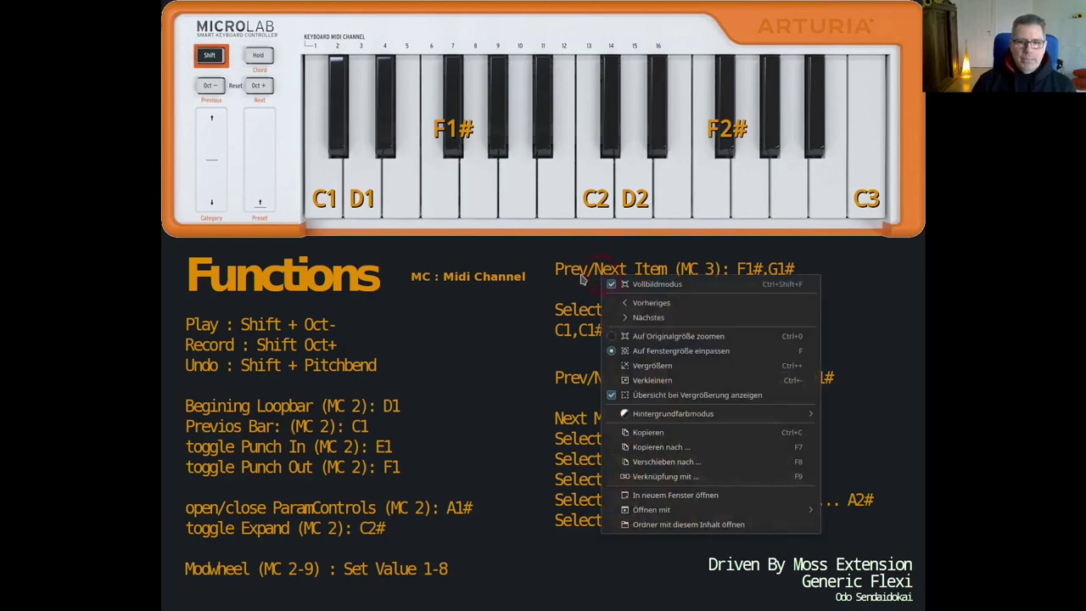
pyautogui.click(566, 273)
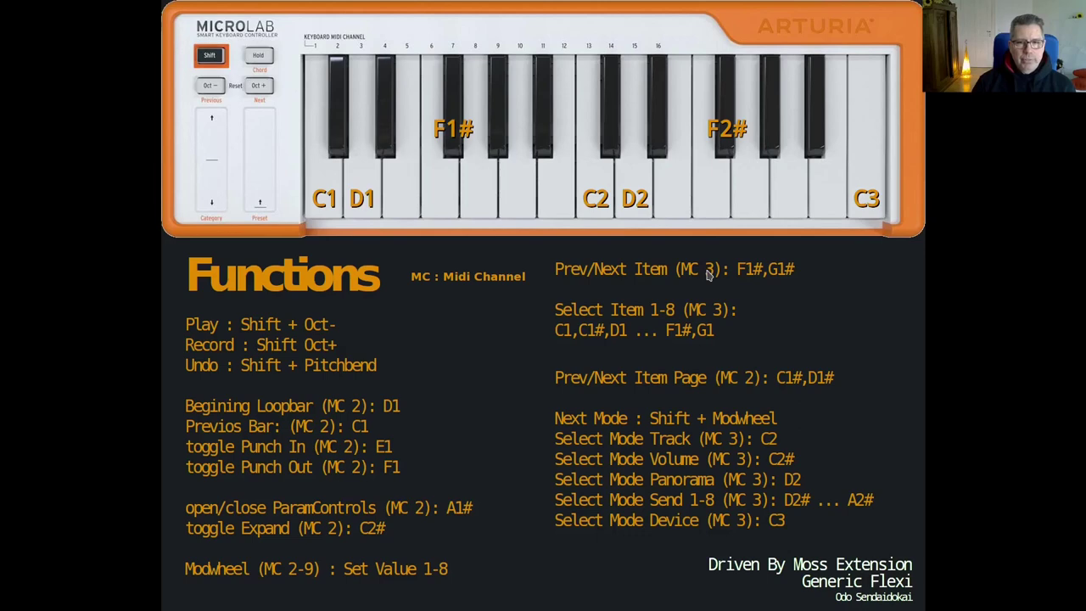
pyautogui.click(642, 309)
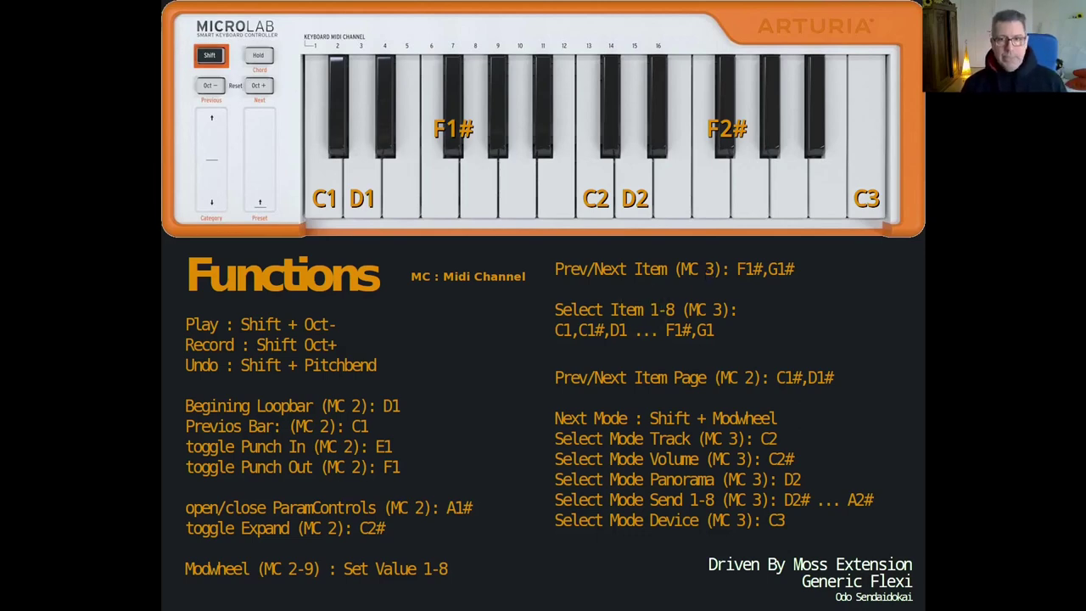
# Step: Switch to the LibreOffice Calc spreadsheet and compare the MIDI channels of the Item Page and Item rows in E40:E44
pyautogui.click(689, 251)
pyautogui.hotkey('alt', 'Tab')
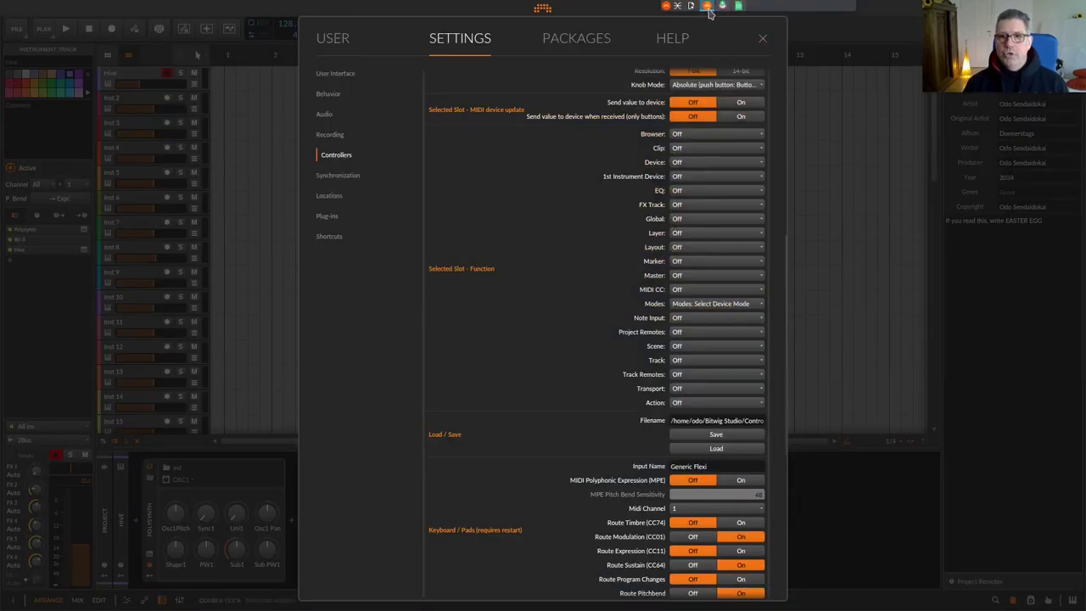
pyautogui.click(737, 9)
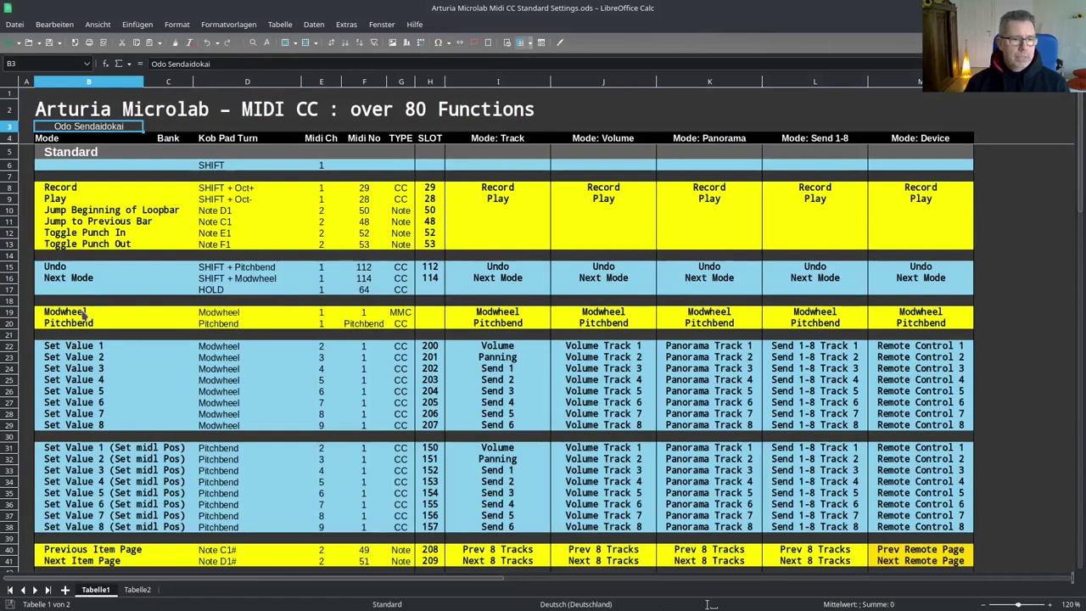
pyautogui.scroll(-4, 93, 331)
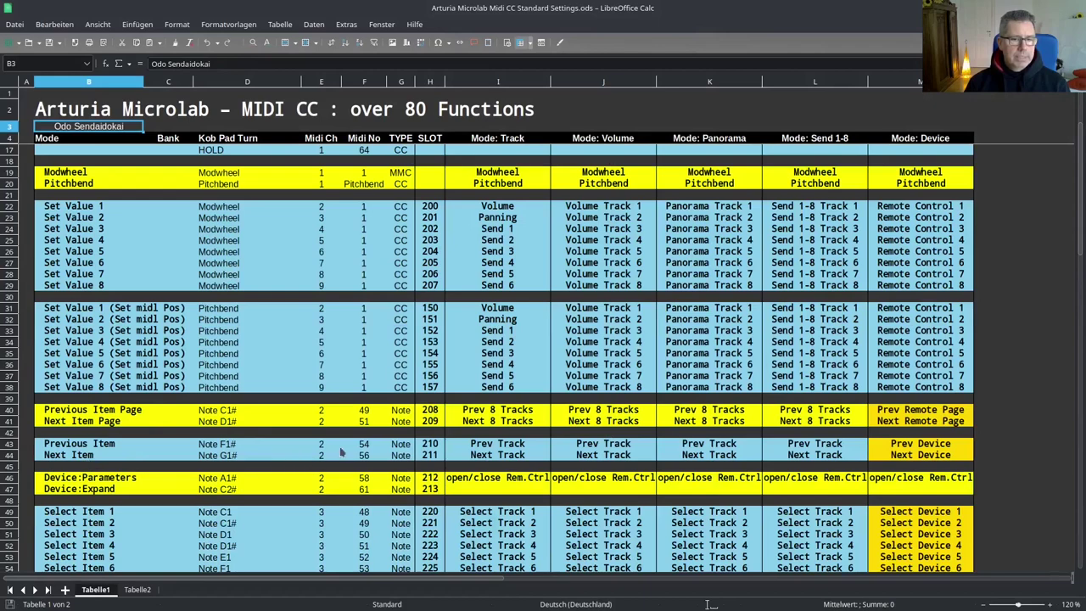
pyautogui.moveTo(323, 413); pyautogui.dragTo(322, 461)
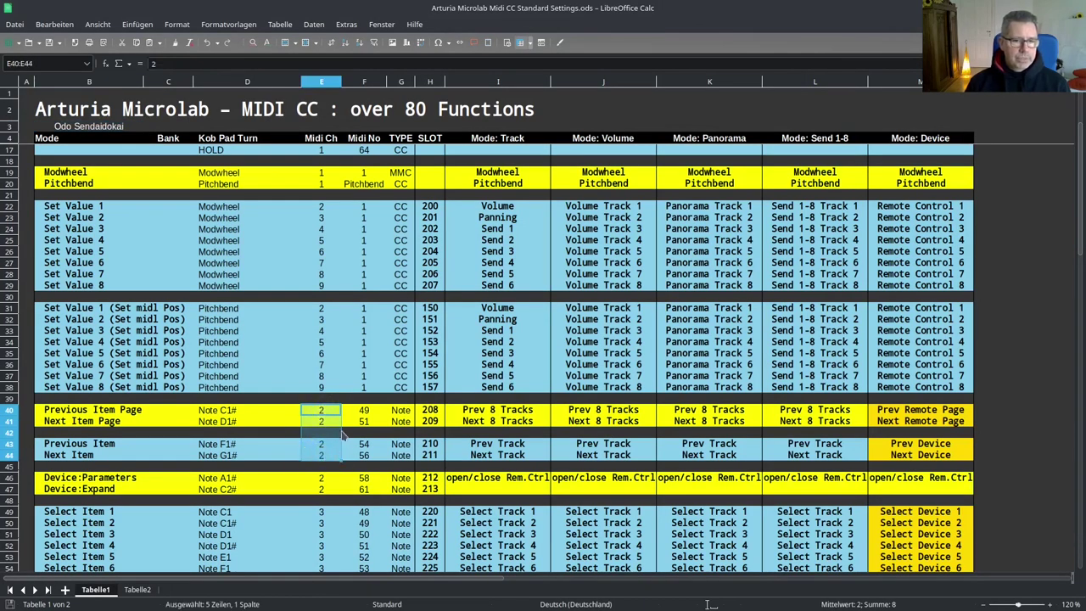
pyautogui.click(342, 434)
pyautogui.moveTo(323, 410); pyautogui.dragTo(322, 456)
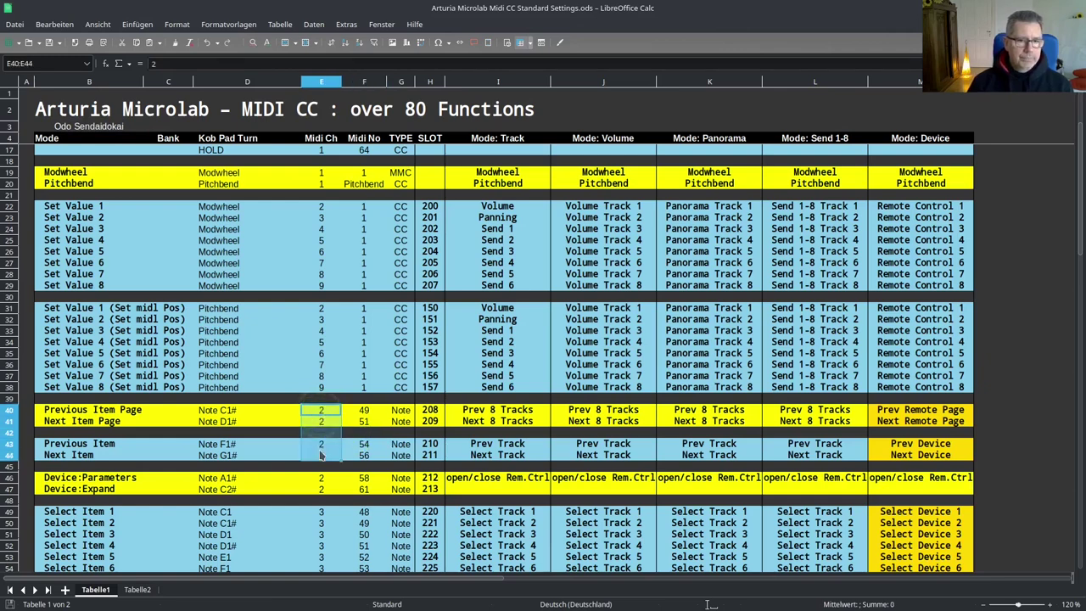
# Step: Review the spreadsheet's mapped functions across the Track, Volume, Panorama, Send 1-8 and Device modes
pyautogui.moveTo(724, 6)
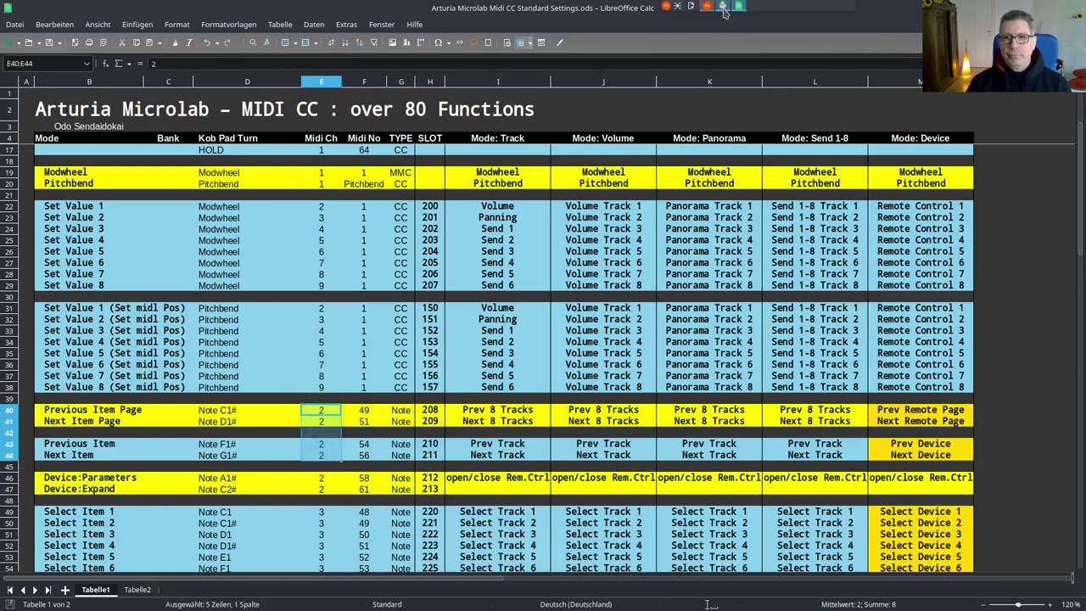
pyautogui.click(735, 86)
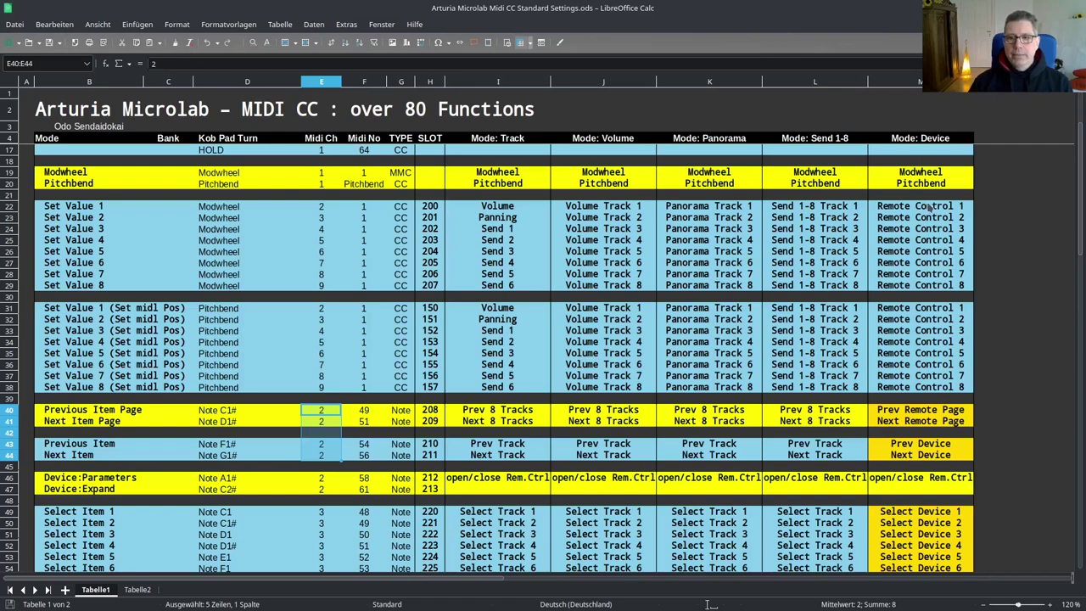
pyautogui.scroll(-6, 928, 161)
pyautogui.scroll(4, 931, 207)
pyautogui.scroll(6, 931, 208)
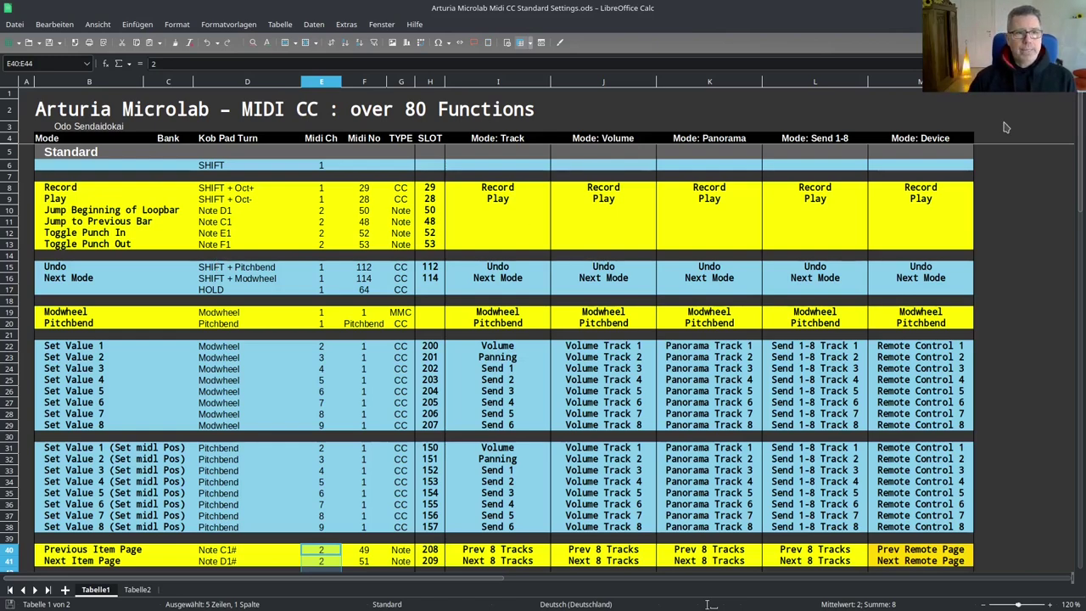
pyautogui.scroll(-3, 938, 223)
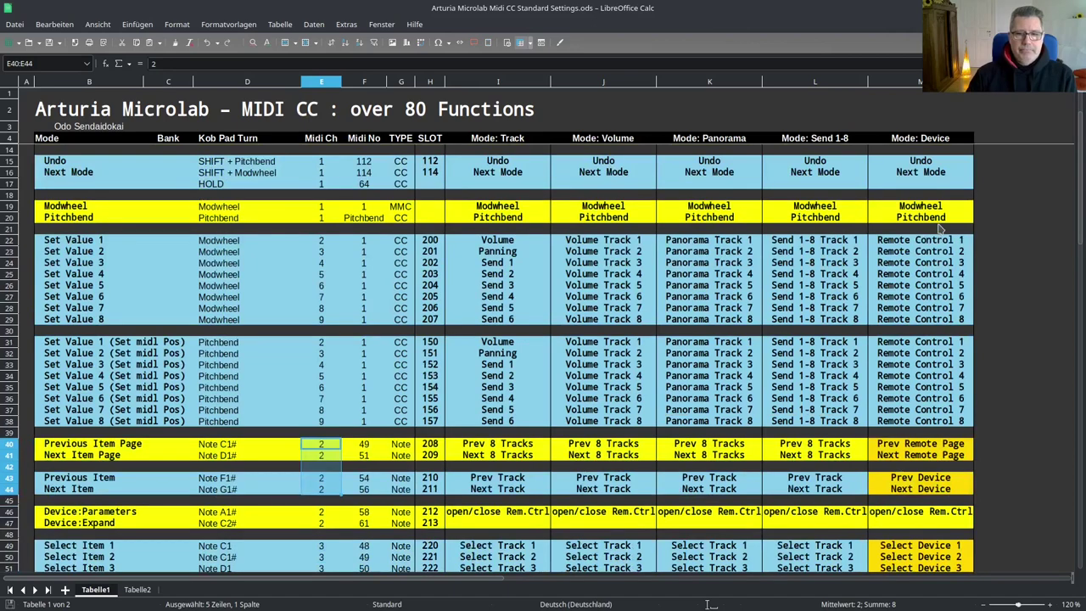
pyautogui.scroll(3, 940, 230)
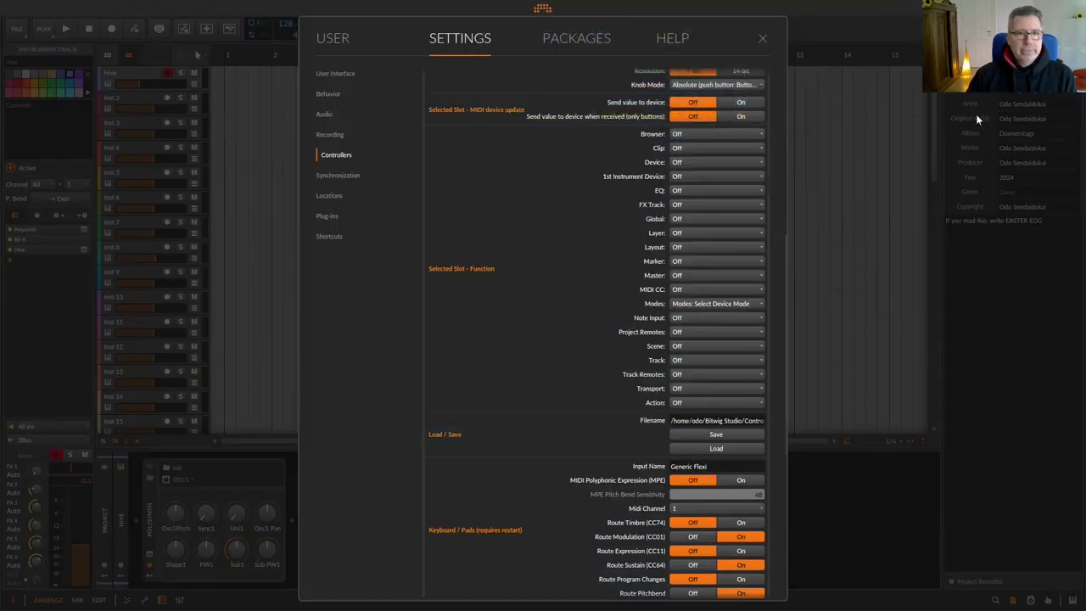